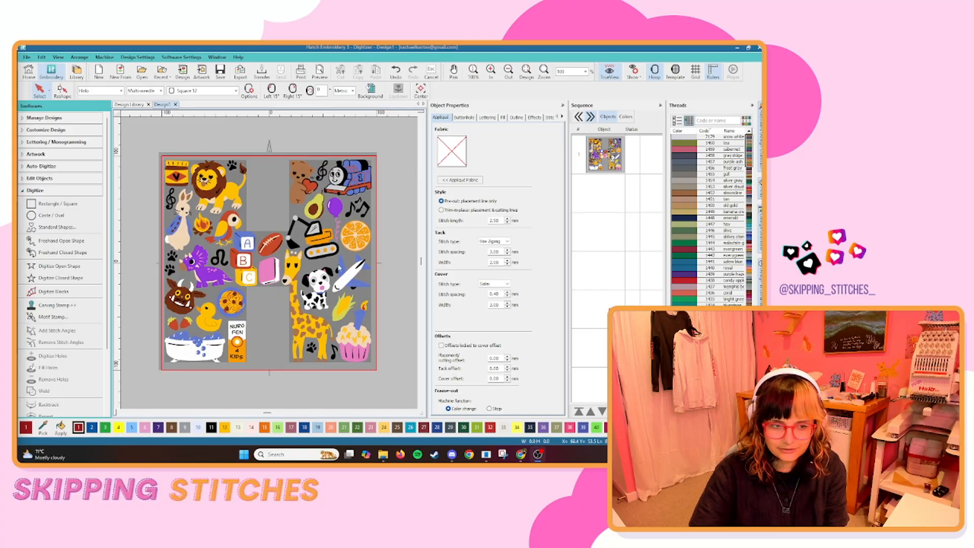
Enlarge the background artwork image to about 207 mm wide and reposition it within the hoop.
{"action": "left_click", "coordinate": [338, 253]}
{"action": "left_click_drag", "start_coordinate": [345, 263], "coordinate": [347, 261]}
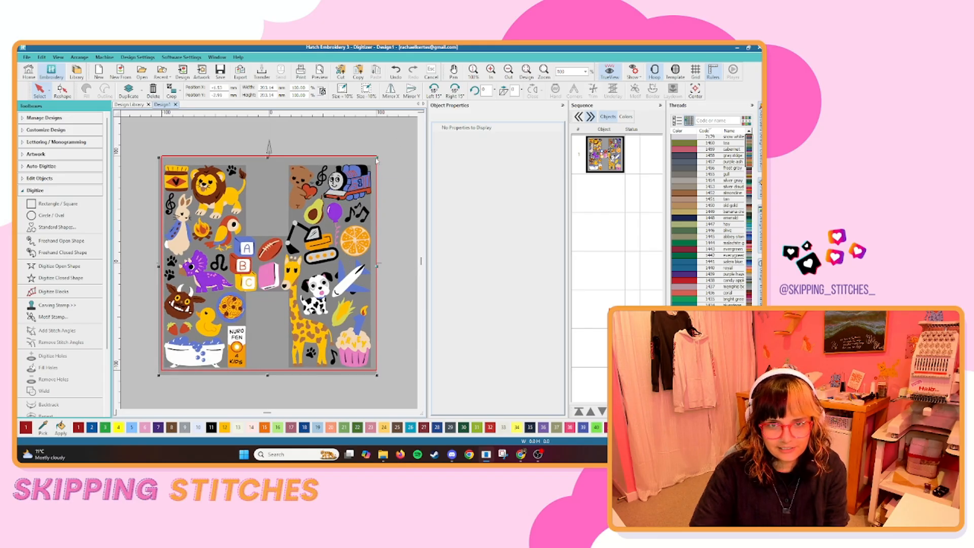
{"action": "left_click_drag", "start_coordinate": [376, 159], "coordinate": [381, 155]}
{"action": "left_click_drag", "start_coordinate": [338, 209], "coordinate": [329, 225]}
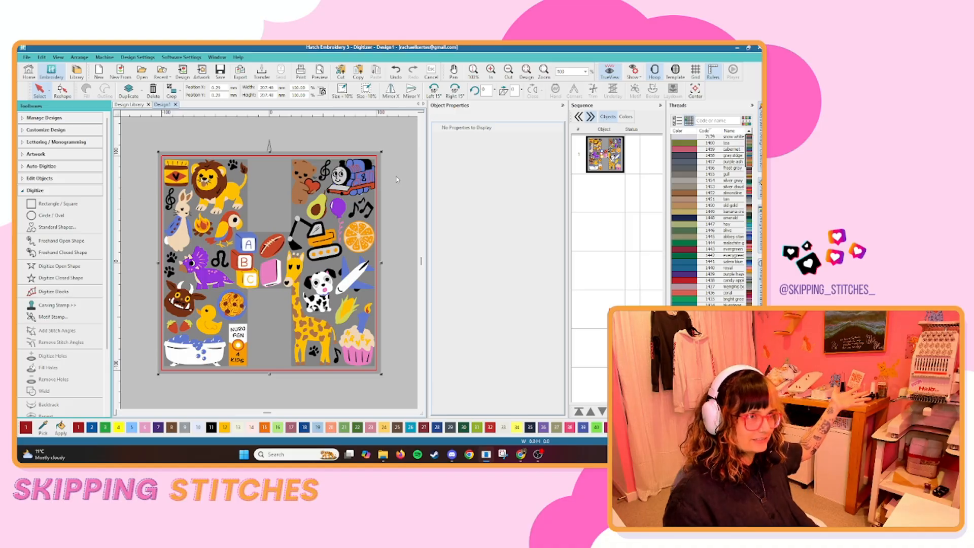
{"action": "left_click", "coordinate": [101, 279]}
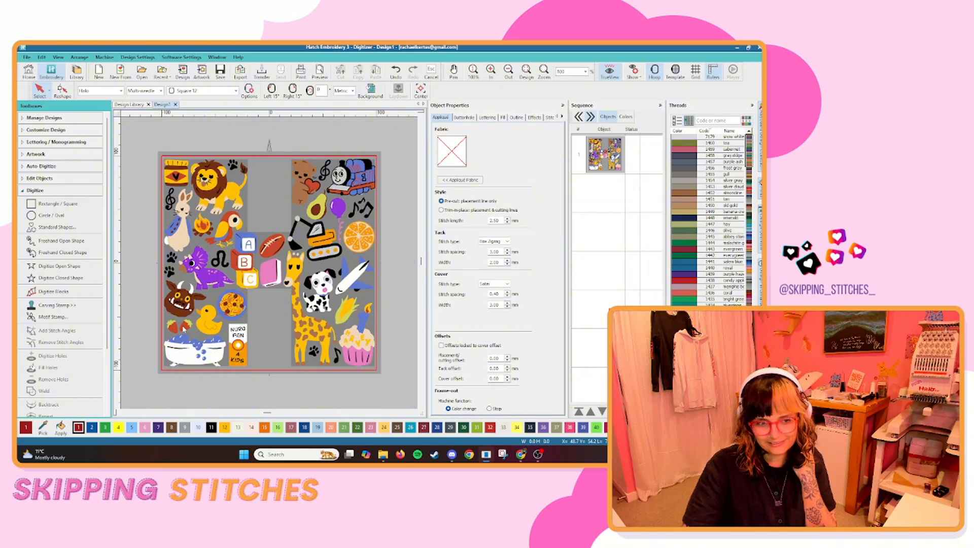
Digitize the red body of the left strawberry above the bathtub as a closed tatami fill shape.
{"action": "left_click", "coordinate": [45, 278]}
{"action": "scroll", "coordinate": [269, 263], "scroll_direction": "up", "scroll_amount": 4}
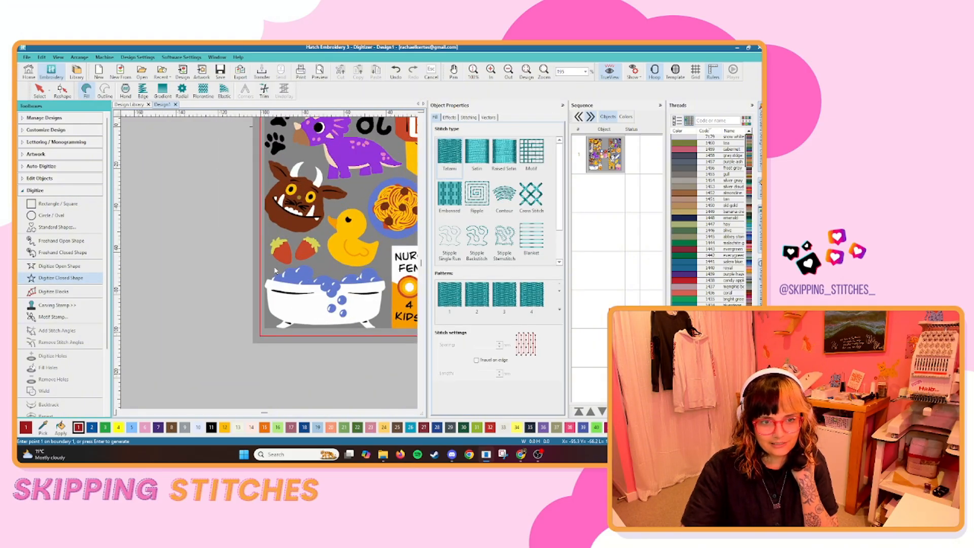
{"action": "scroll", "coordinate": [269, 263], "scroll_direction": "up", "scroll_amount": 5}
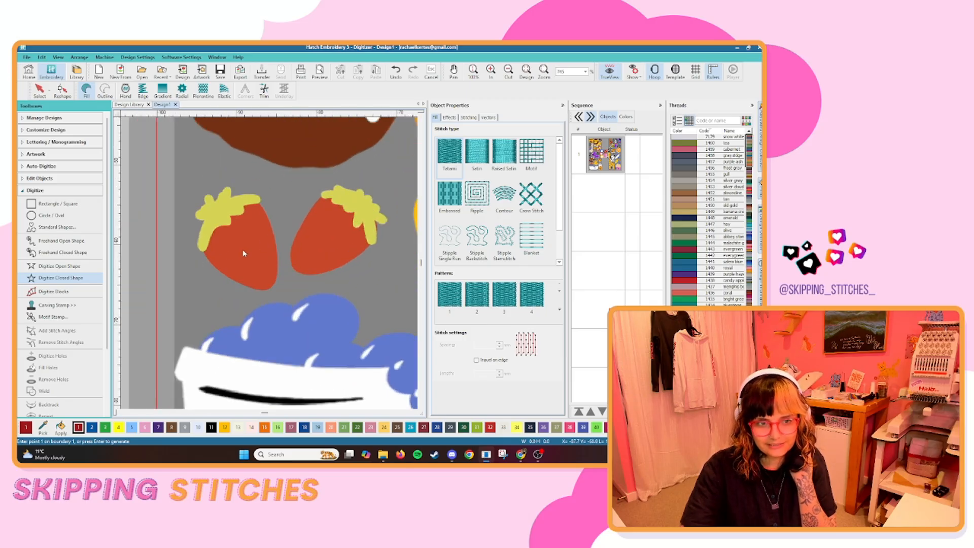
{"action": "left_click", "coordinate": [202, 248]}
{"action": "left_click", "coordinate": [207, 258]}
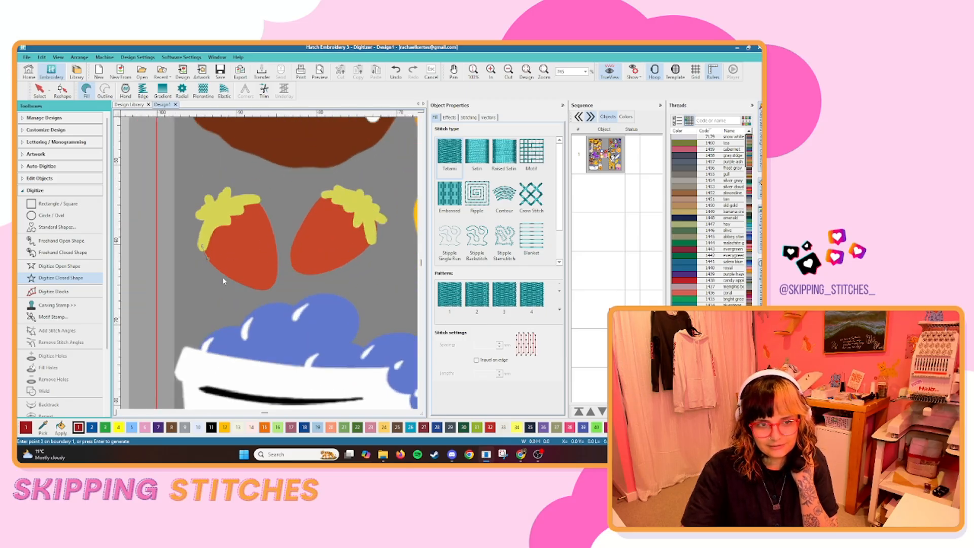
{"action": "left_click", "coordinate": [252, 287]}
{"action": "key", "text": "BackSpace"}
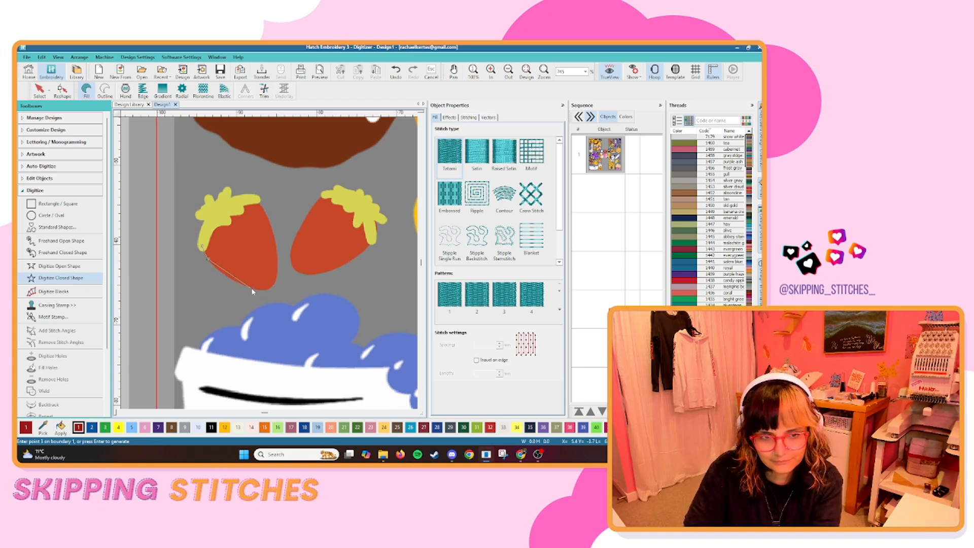
{"action": "left_click", "coordinate": [269, 287]}
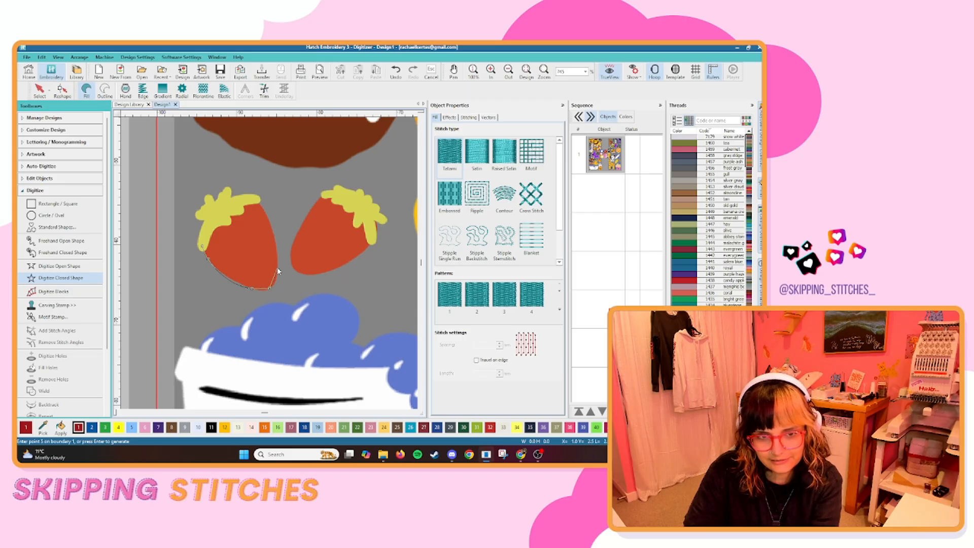
{"action": "left_click", "coordinate": [258, 203]}
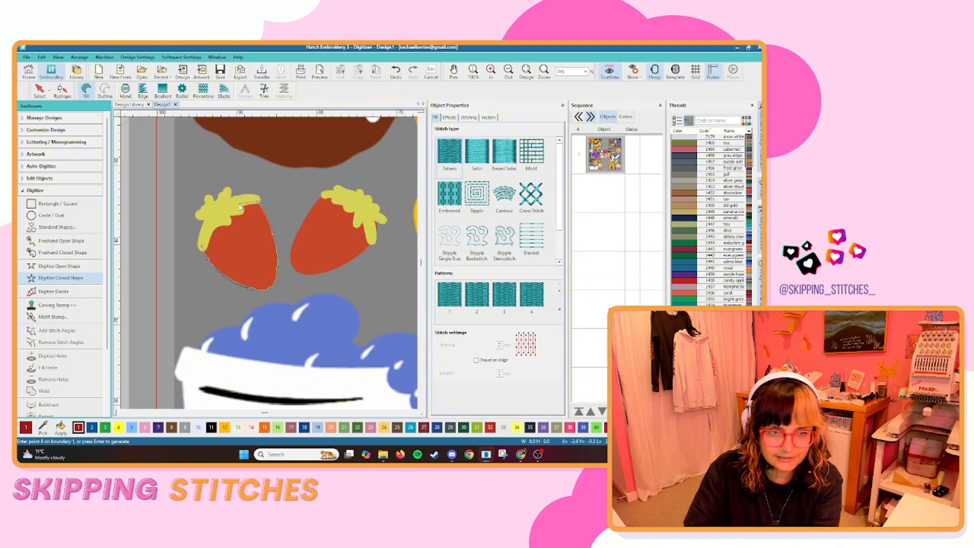
{"action": "left_click", "coordinate": [236, 212]}
{"action": "left_click", "coordinate": [223, 219]}
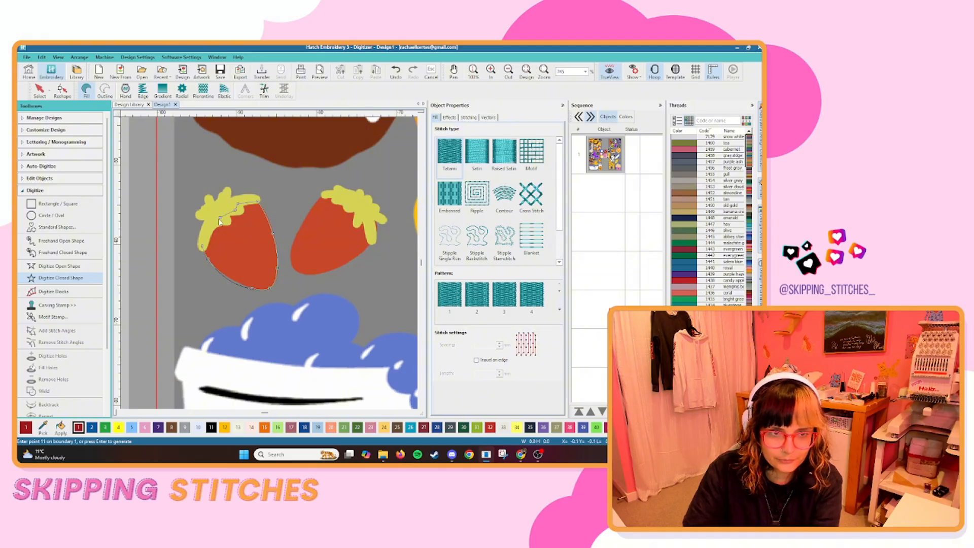
{"action": "key", "text": "Return"}
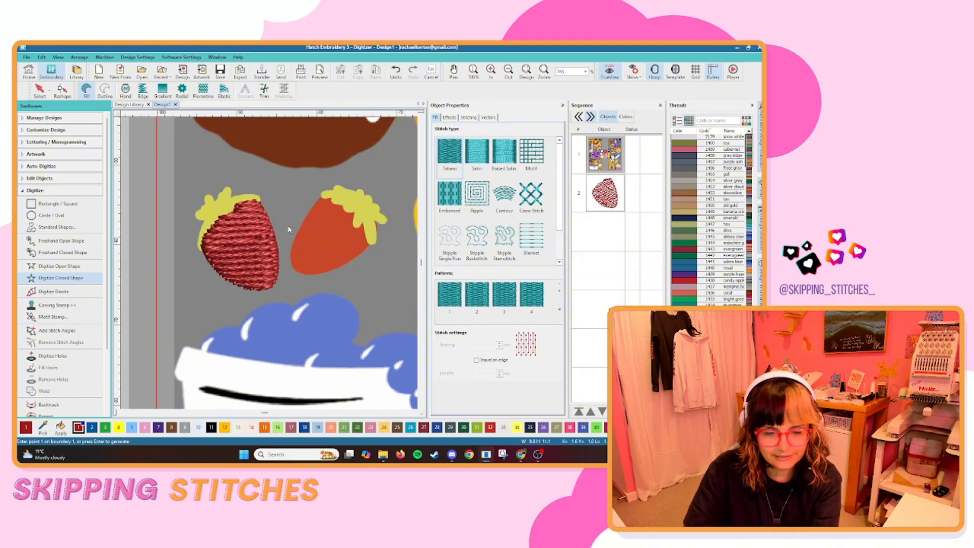
Hide the stitch preview and digitize the right strawberry's red body as a closed fill, following the lower edge of its leaves.
{"action": "key", "text": "s"}
{"action": "left_click", "coordinate": [324, 197]}
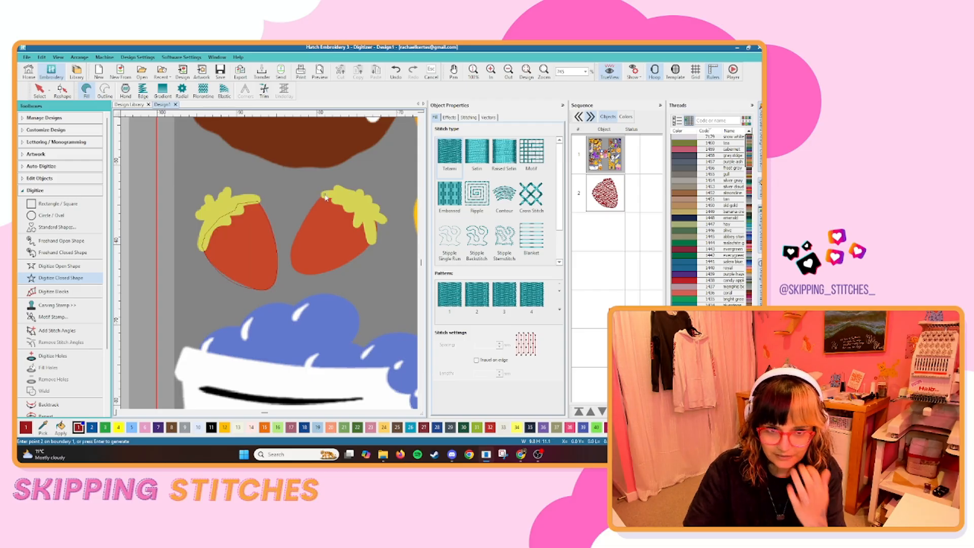
{"action": "left_click", "coordinate": [311, 209]}
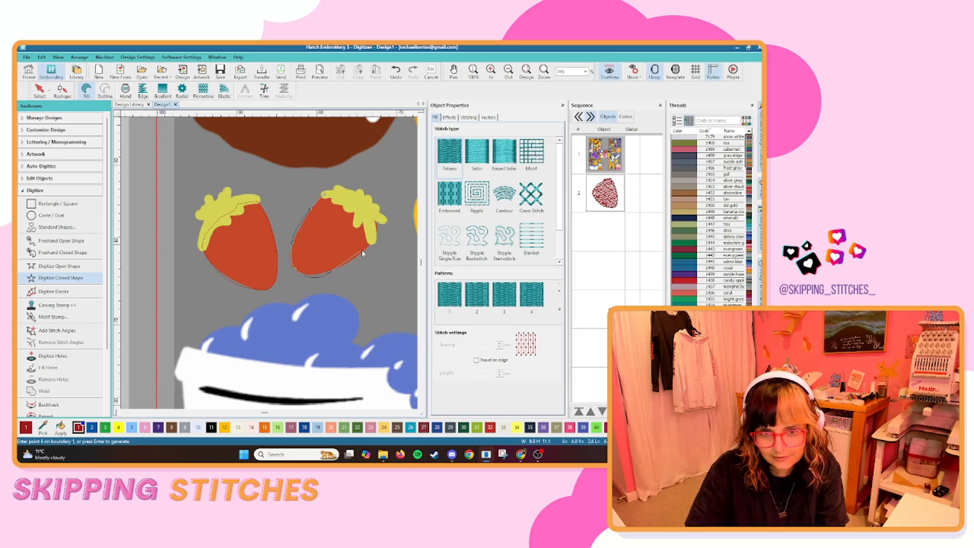
{"action": "left_click", "coordinate": [375, 241]}
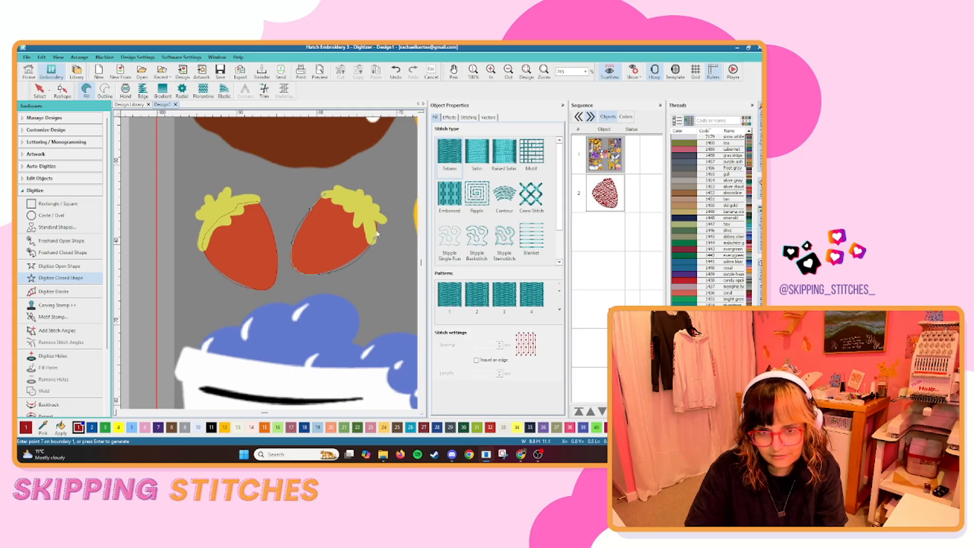
{"action": "key", "text": "BackSpace"}
{"action": "key", "text": "BackSpace"}
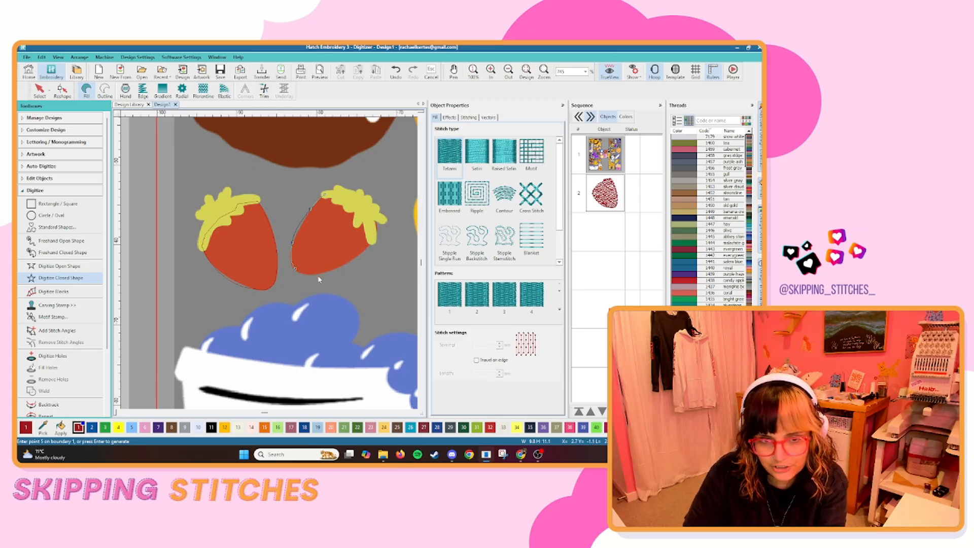
{"action": "left_click", "coordinate": [362, 255]}
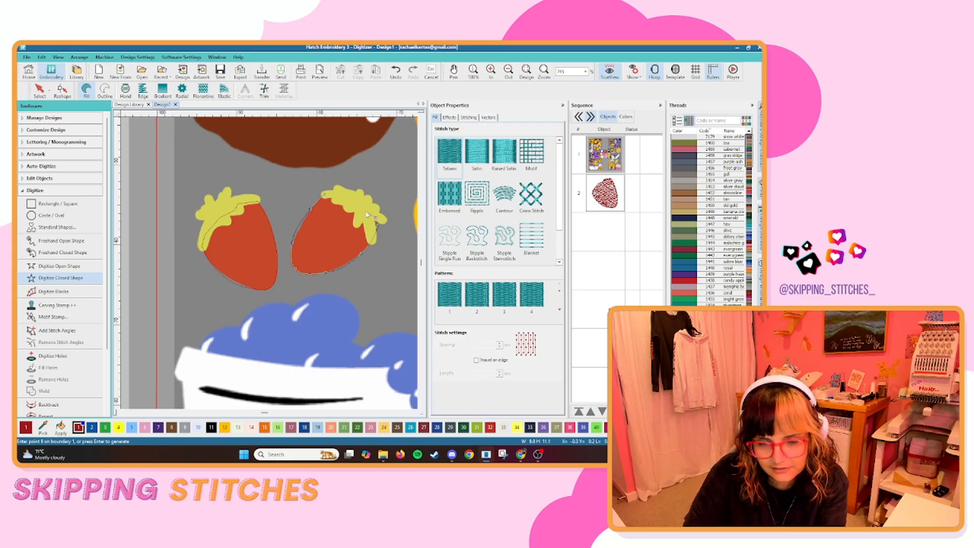
{"action": "right_click", "coordinate": [340, 199]}
{"action": "key", "text": "Return"}
Digitize the red sauce area around the spaghetti on the blue plate as one closed fill shape.
{"action": "scroll", "coordinate": [376, 223], "scroll_direction": "down", "scroll_amount": 3}
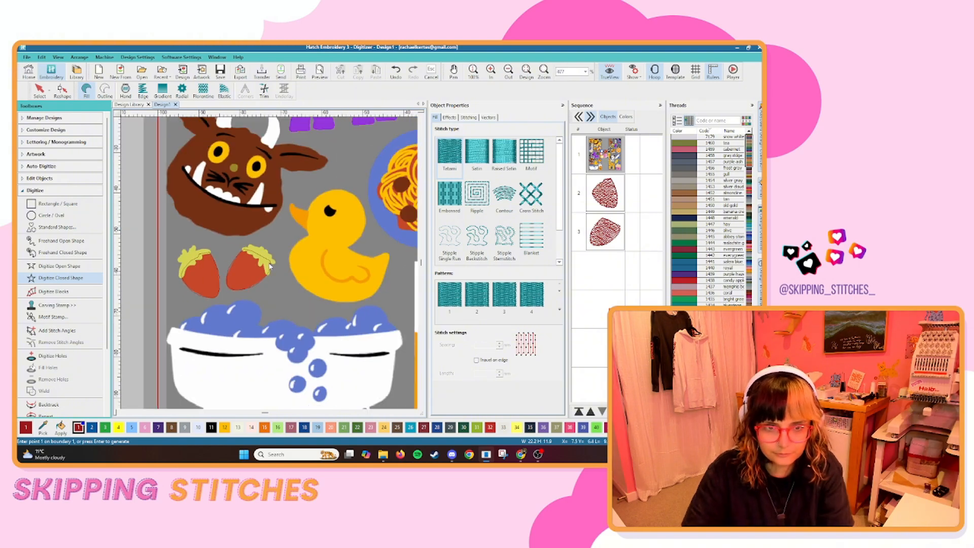
{"action": "scroll", "coordinate": [271, 266], "scroll_direction": "down", "scroll_amount": 2}
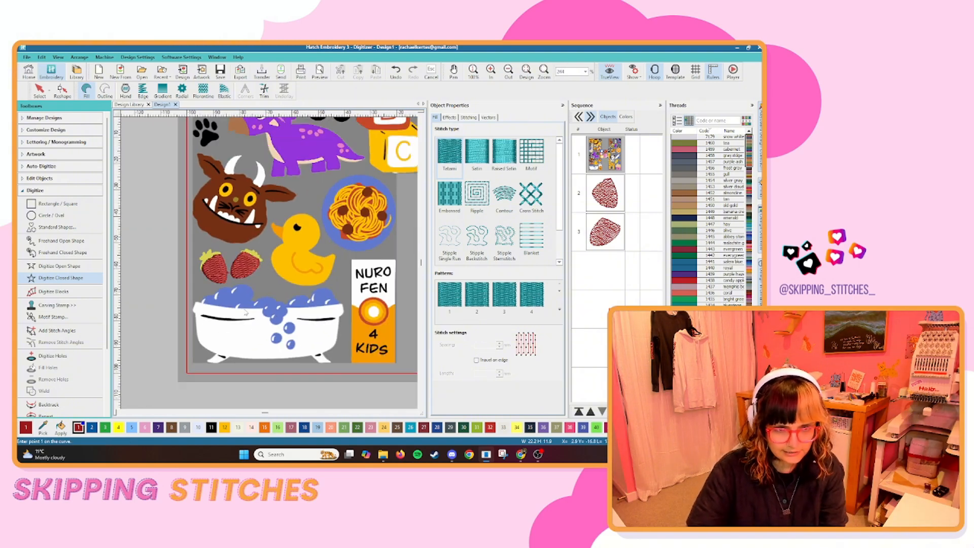
{"action": "scroll", "coordinate": [238, 277], "scroll_direction": "up", "scroll_amount": 3}
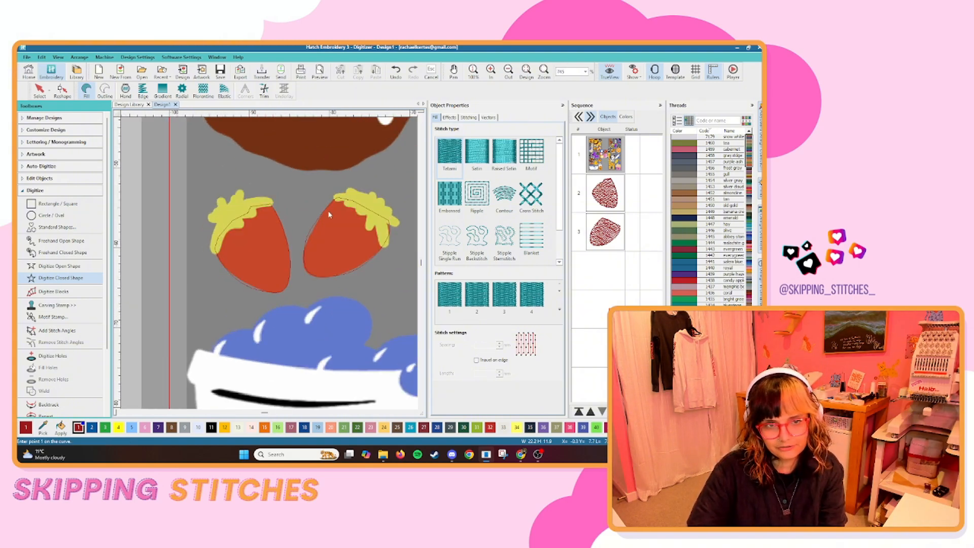
{"action": "scroll", "coordinate": [329, 215], "scroll_direction": "down", "scroll_amount": 5}
{"action": "scroll", "coordinate": [306, 252], "scroll_direction": "up", "scroll_amount": 5}
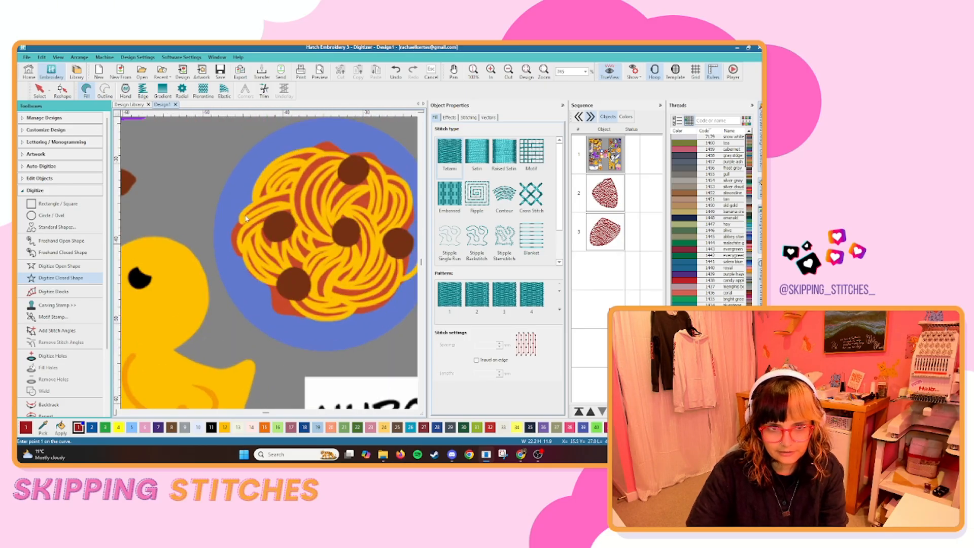
{"action": "left_click", "coordinate": [246, 218]}
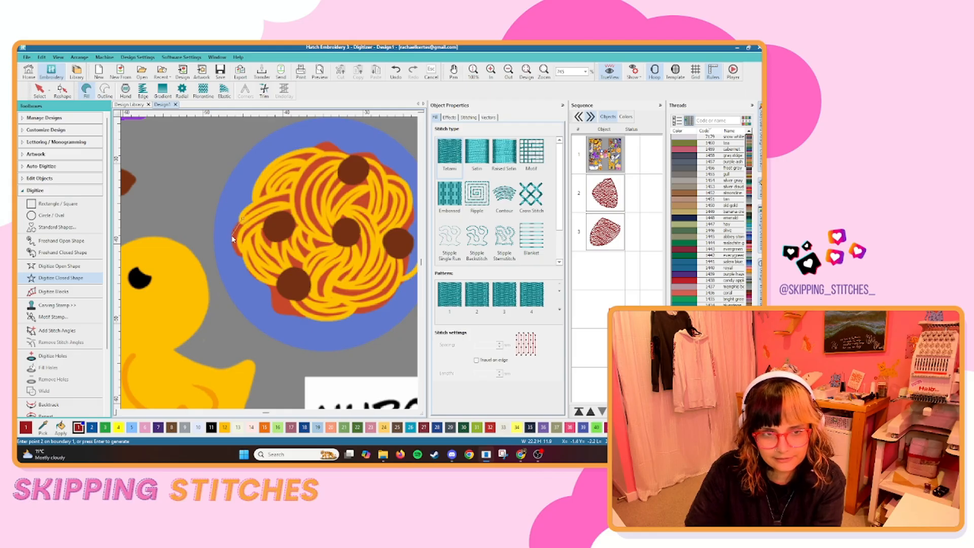
{"action": "left_click", "coordinate": [233, 236]}
{"action": "left_click", "coordinate": [239, 256]}
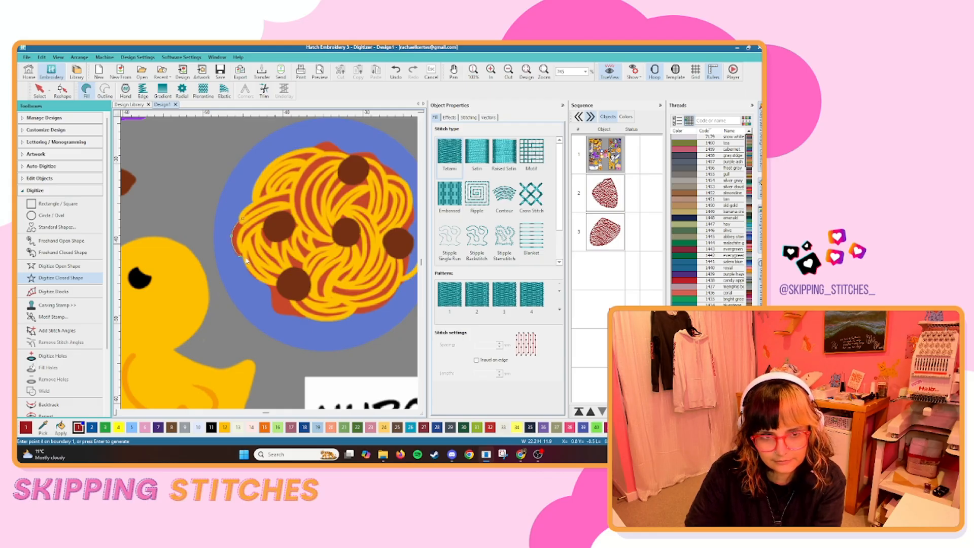
{"action": "left_click", "coordinate": [270, 286]}
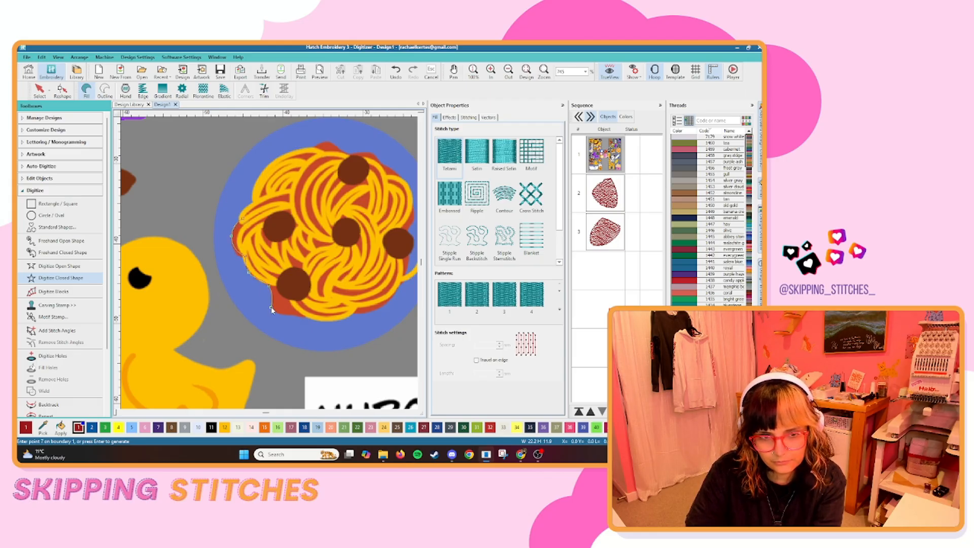
{"action": "left_click", "coordinate": [291, 317]}
{"action": "left_click", "coordinate": [350, 314]}
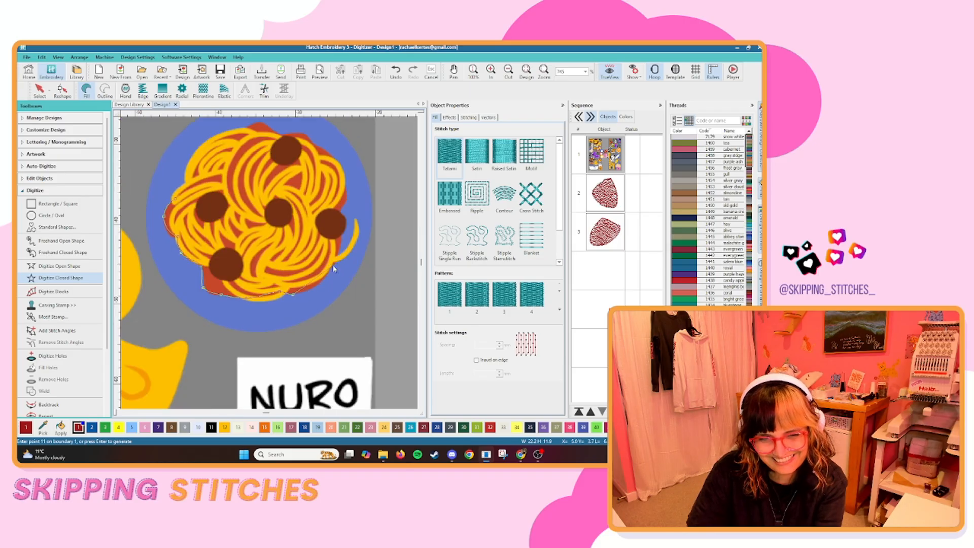
{"action": "left_click", "coordinate": [305, 135]}
{"action": "key", "text": "Return"}
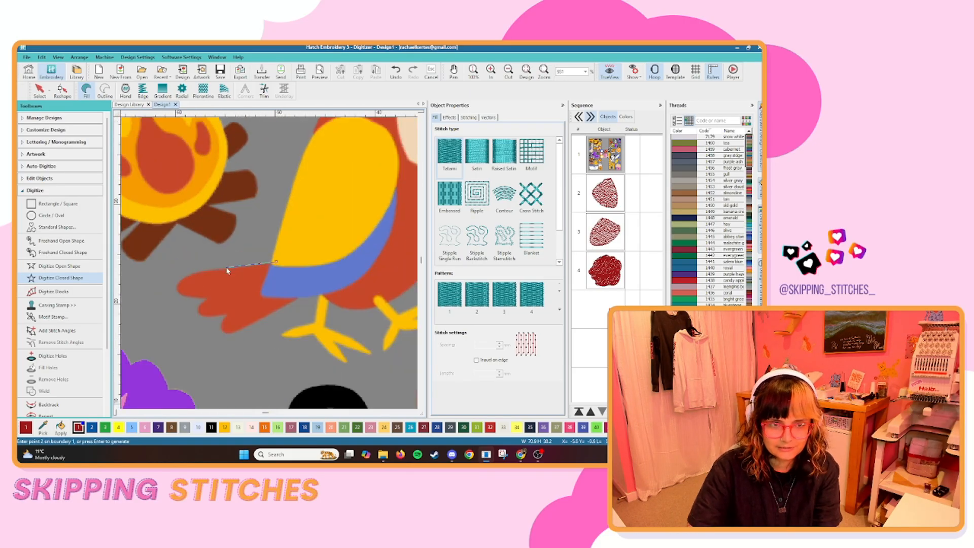
Digitize the parrot's red tail feathers as a closed fill shape.
{"action": "left_click", "coordinate": [188, 276]}
{"action": "left_click", "coordinate": [176, 290]}
{"action": "left_click", "coordinate": [201, 304]}
{"action": "left_click", "coordinate": [223, 330]}
{"action": "key", "text": "Return"}
Digitize the parrot's red body and head as a closed fill, tracing around the eye patch and behind the yellow wing.
{"action": "left_click", "coordinate": [236, 268]}
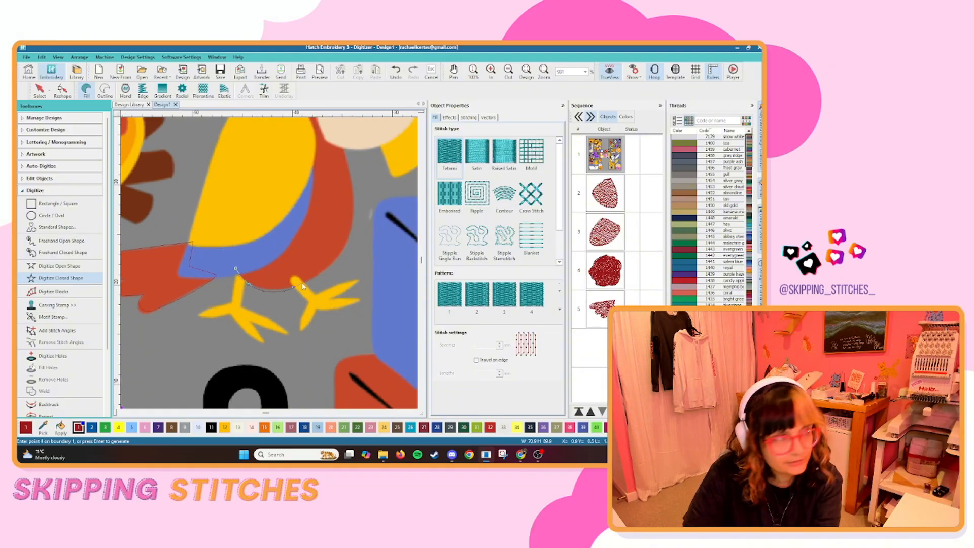
{"action": "left_click", "coordinate": [322, 275]}
{"action": "left_click", "coordinate": [350, 232]}
{"action": "left_click", "coordinate": [349, 171]}
{"action": "left_click", "coordinate": [271, 310]}
{"action": "left_click", "coordinate": [251, 239]}
{"action": "left_click", "coordinate": [351, 240]}
{"action": "left_click", "coordinate": [202, 202]}
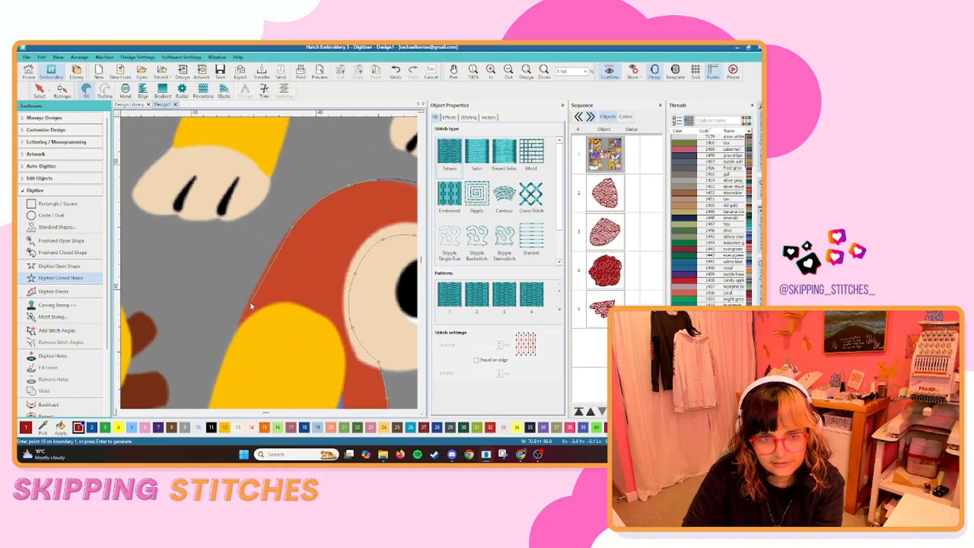
{"action": "left_click", "coordinate": [250, 305]}
Digitize the red diamond behind the black V on the yellow and brown jar as a closed fill shape.
{"action": "left_click", "coordinate": [237, 191]}
{"action": "left_click", "coordinate": [275, 231]}
{"action": "left_click", "coordinate": [264, 303]}
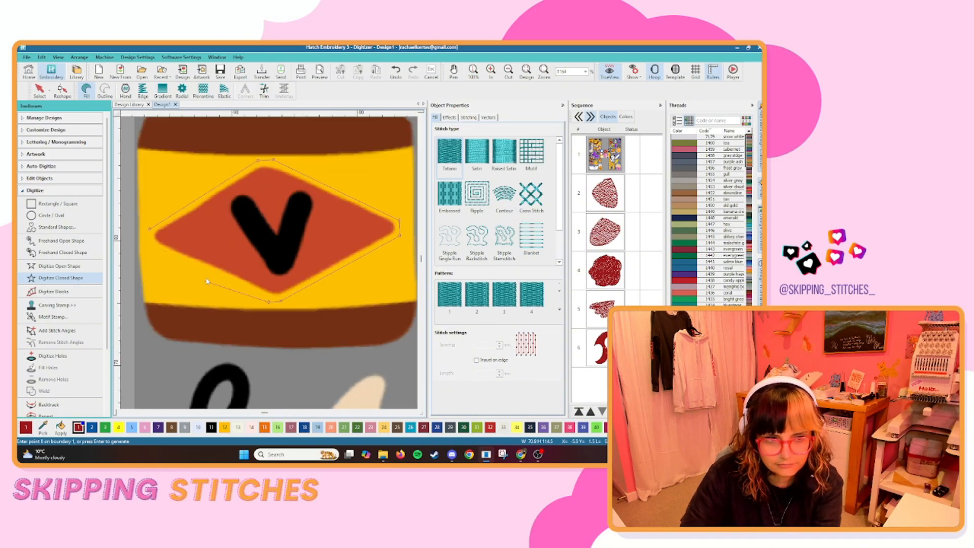
{"action": "key", "text": "Return"}
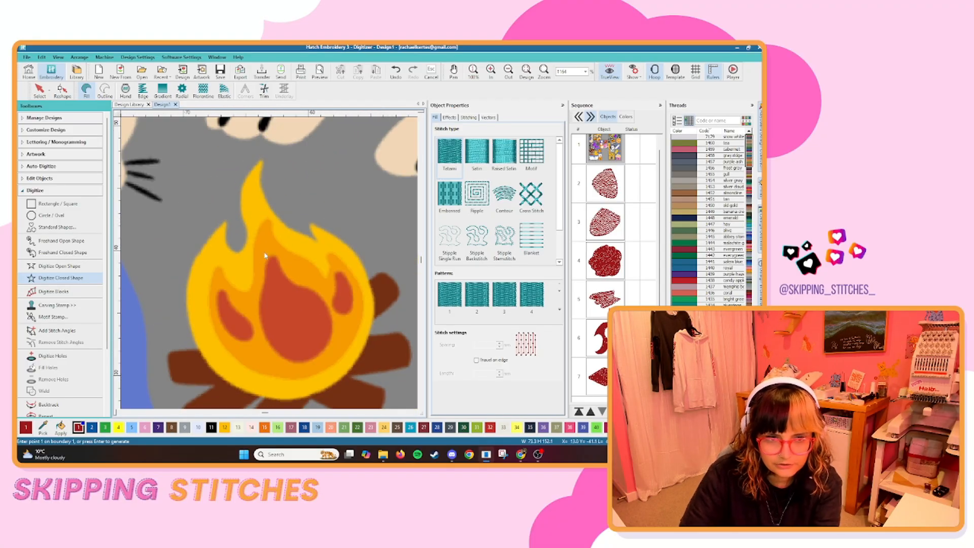
Digitize the campfire's red inner flames as one closed fill shape extending into the orange area.
{"action": "left_click", "coordinate": [264, 252]}
{"action": "left_click", "coordinate": [259, 274]}
{"action": "left_click", "coordinate": [253, 302]}
{"action": "left_click", "coordinate": [235, 295]}
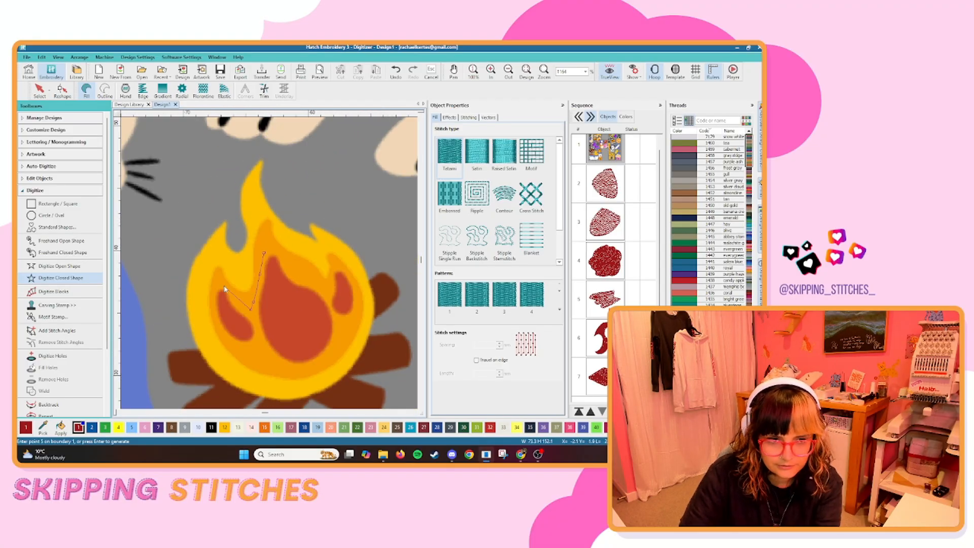
{"action": "left_click", "coordinate": [222, 284]}
{"action": "left_click", "coordinate": [214, 286]}
{"action": "left_click", "coordinate": [212, 300]}
{"action": "left_click", "coordinate": [234, 346]}
{"action": "left_click", "coordinate": [289, 369]}
{"action": "left_click", "coordinate": [326, 359]}
{"action": "left_click", "coordinate": [359, 300]}
{"action": "left_click", "coordinate": [337, 264]}
{"action": "left_click", "coordinate": [293, 268]}
{"action": "key", "text": "Return"}
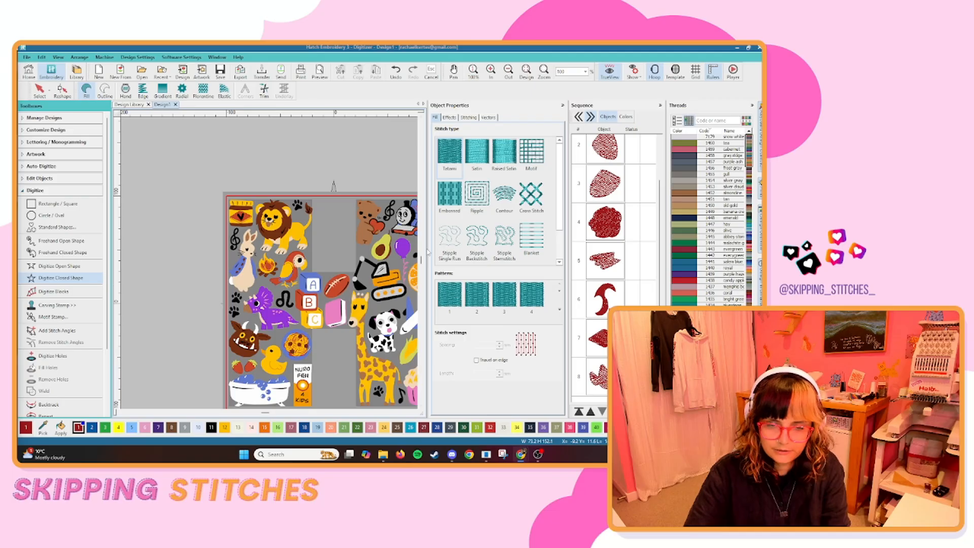
Cut a hole in the red circle on the Nurofen box so that its fill forms a ring.
{"action": "scroll", "coordinate": [248, 248], "scroll_direction": "up", "scroll_amount": 5}
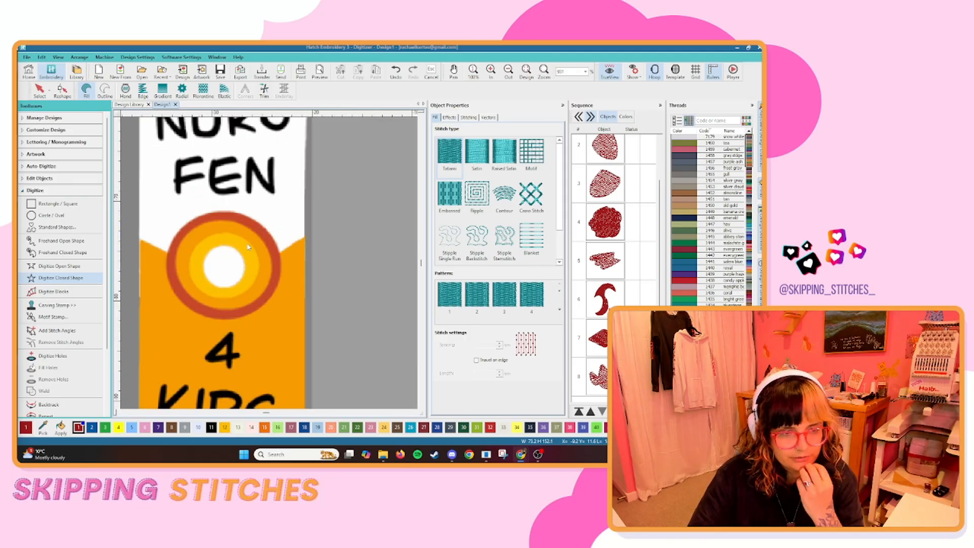
{"action": "left_click", "coordinate": [51, 355]}
{"action": "left_click", "coordinate": [224, 223]}
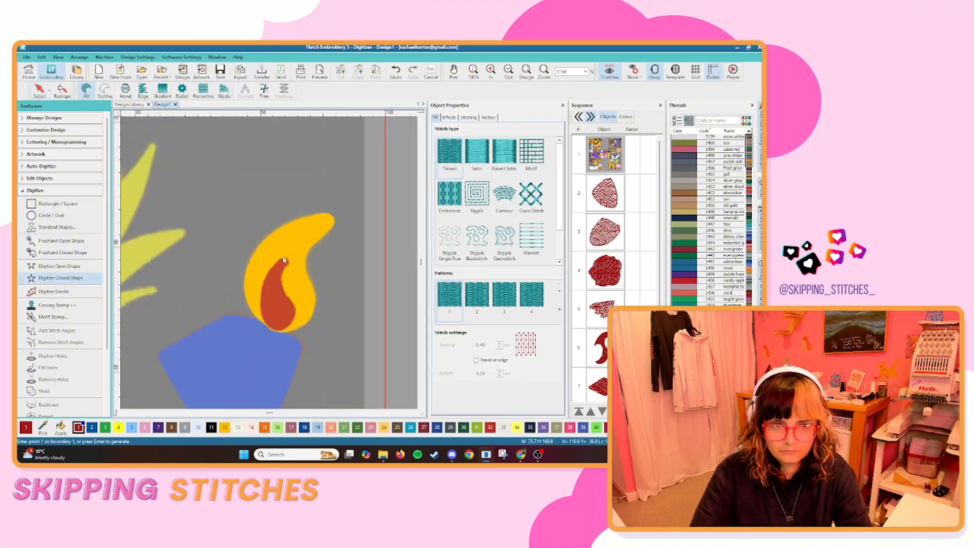
Digitize the red centre of the cupcake's candle flame as a small closed curved fill shape.
{"action": "left_click", "coordinate": [284, 261]}
{"action": "right_click", "coordinate": [262, 300]}
{"action": "right_click", "coordinate": [279, 330]}
{"action": "right_click", "coordinate": [294, 319]}
{"action": "right_click", "coordinate": [283, 284]}
{"action": "key", "text": "Return"}
Digitize the red-brown football as one closed curved fill shape following its outer edge.
{"action": "scroll", "coordinate": [284, 287], "scroll_direction": "down", "scroll_amount": 9}
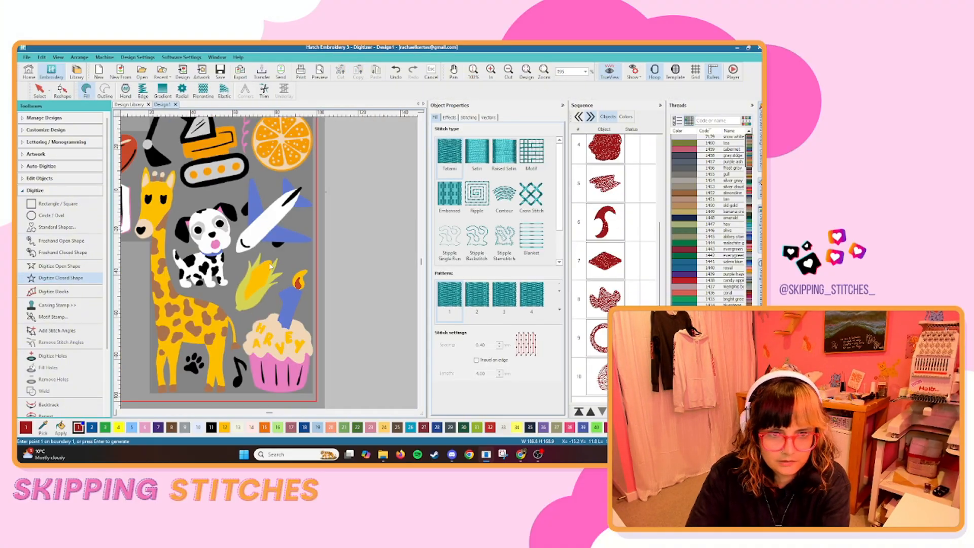
{"action": "scroll", "coordinate": [206, 307], "scroll_direction": "up", "scroll_amount": 7}
{"action": "left_click", "coordinate": [211, 251]}
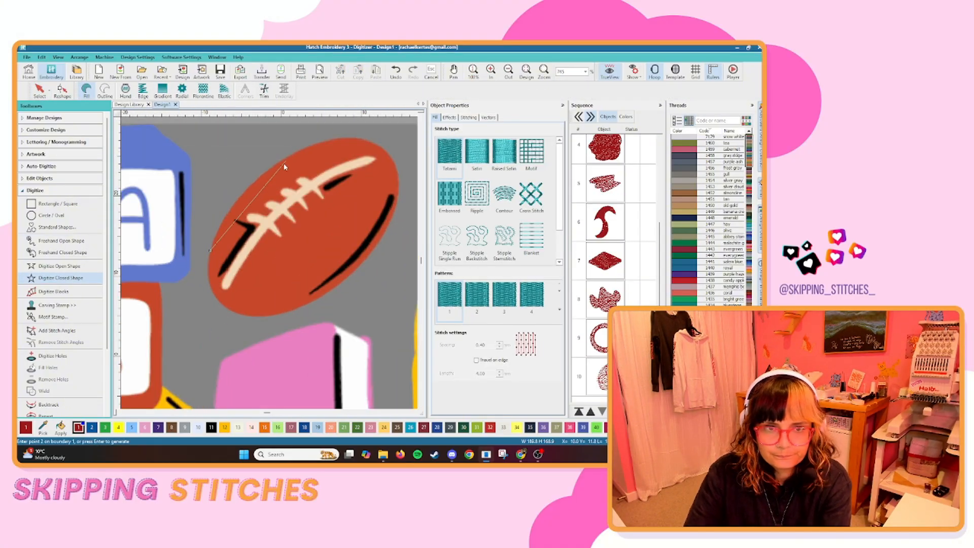
{"action": "right_click", "coordinate": [269, 168]}
{"action": "right_click", "coordinate": [343, 138]}
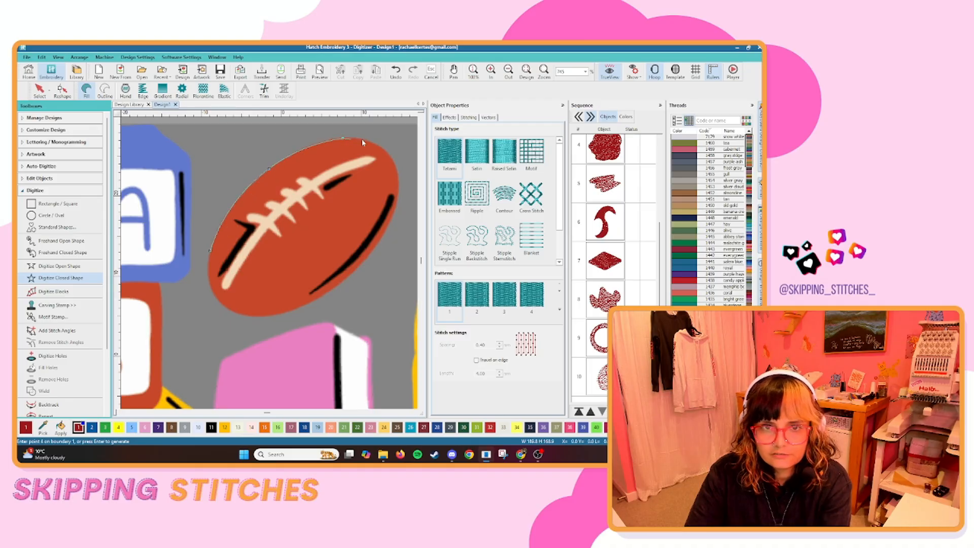
{"action": "right_click", "coordinate": [388, 152]}
{"action": "right_click", "coordinate": [398, 195]}
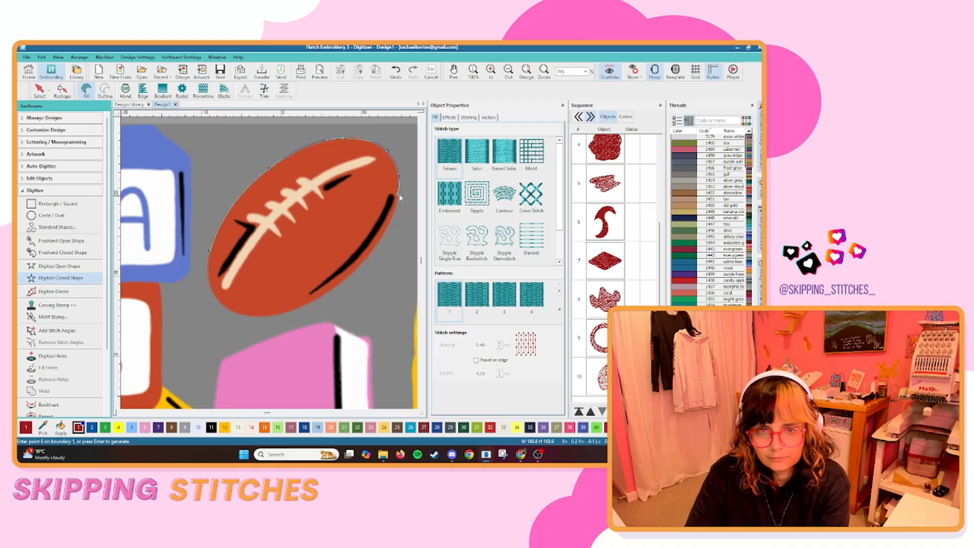
{"action": "right_click", "coordinate": [358, 269]}
{"action": "right_click", "coordinate": [264, 318]}
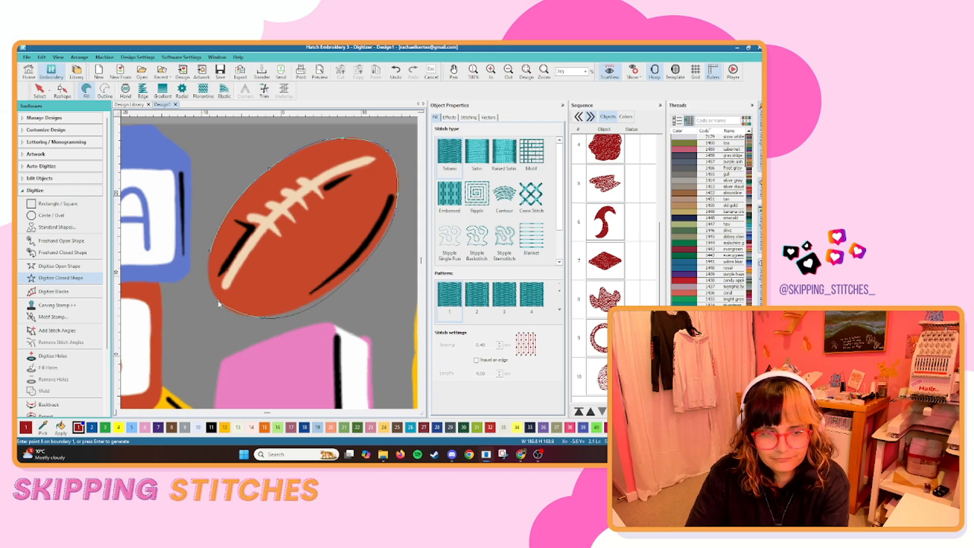
{"action": "right_click", "coordinate": [221, 303]}
{"action": "key", "text": "Return"}
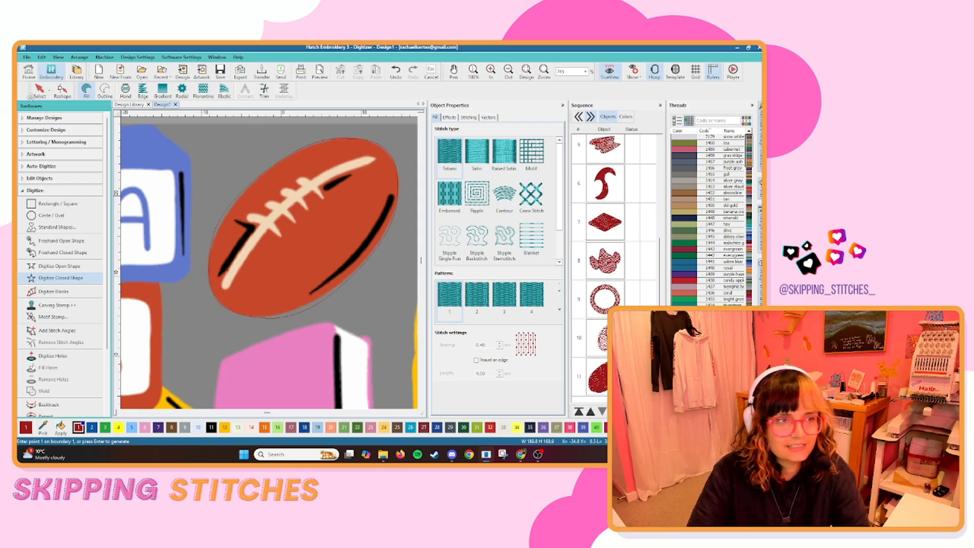
Reshape the lower-right curve of the football's outline to follow the edge of the artwork.
{"action": "left_click", "coordinate": [62, 91]}
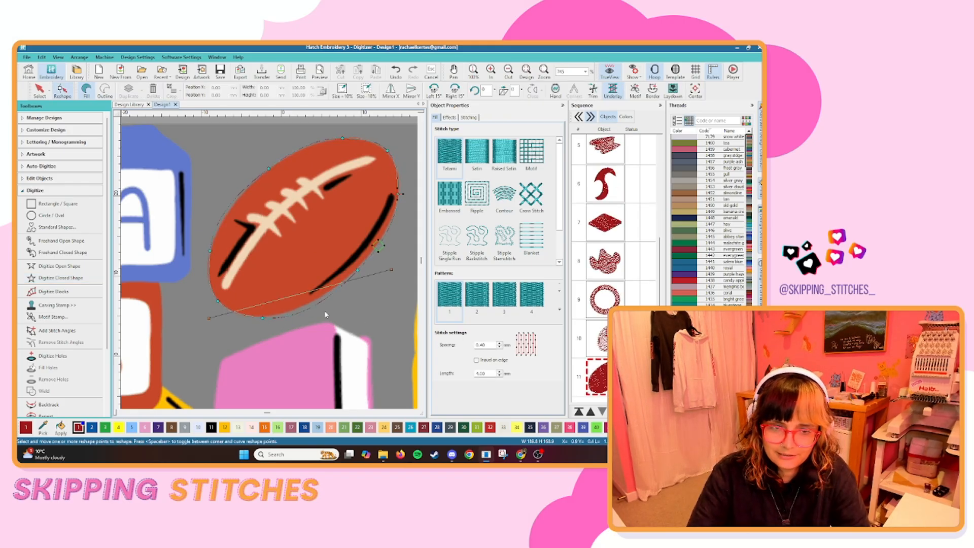
{"action": "left_click", "coordinate": [316, 300]}
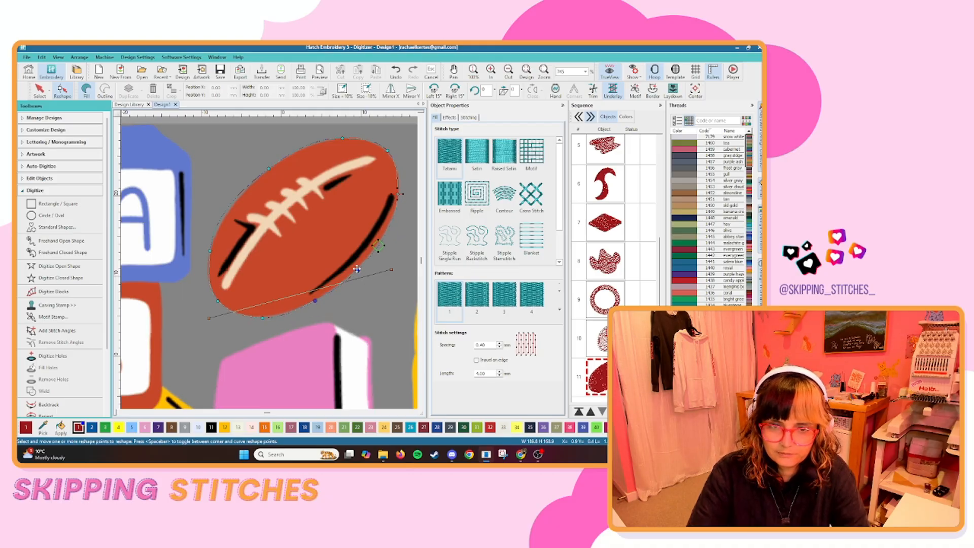
{"action": "left_click", "coordinate": [373, 251]}
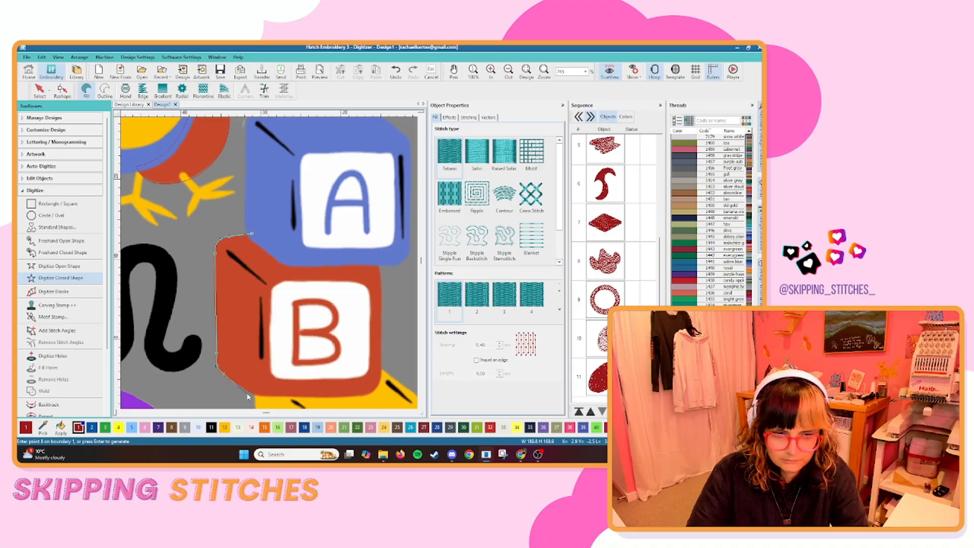
Digitize the red B toy block as a closed fill shape and cut a hole for its white panel.
{"action": "scroll", "coordinate": [248, 394], "scroll_direction": "up", "scroll_amount": 2}
{"action": "left_click", "coordinate": [272, 263]}
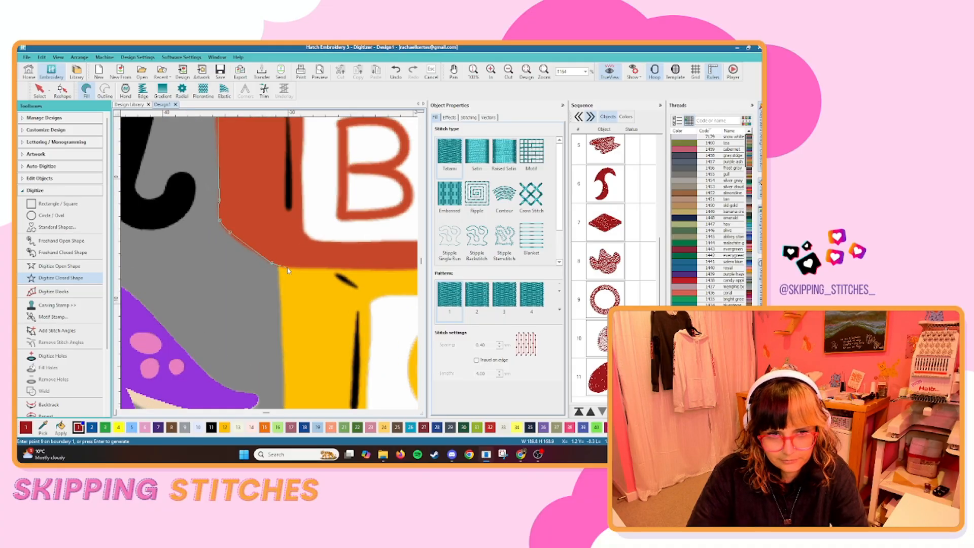
{"action": "right_click", "coordinate": [287, 267]}
{"action": "left_click", "coordinate": [309, 267]}
{"action": "scroll", "coordinate": [310, 270], "scroll_direction": "down", "scroll_amount": 2}
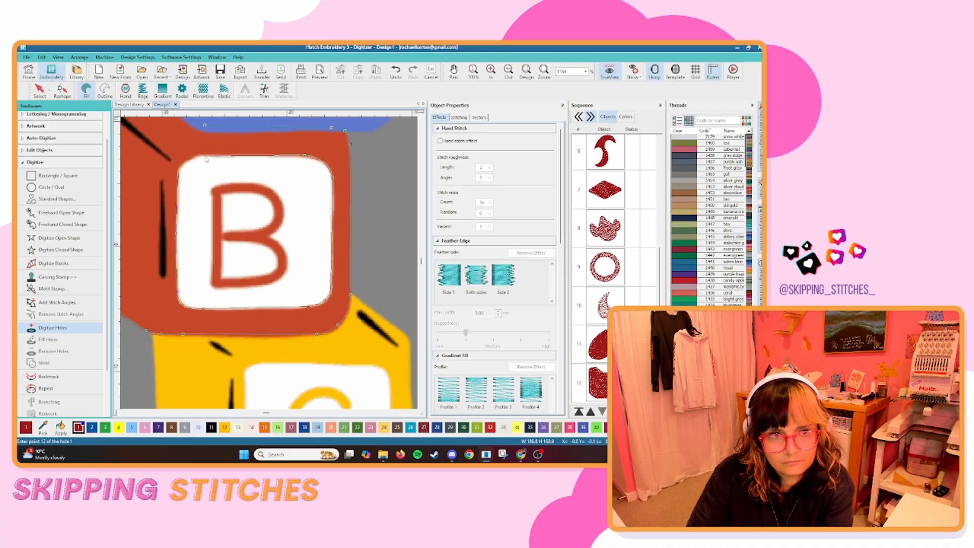
{"action": "key", "text": "Return"}
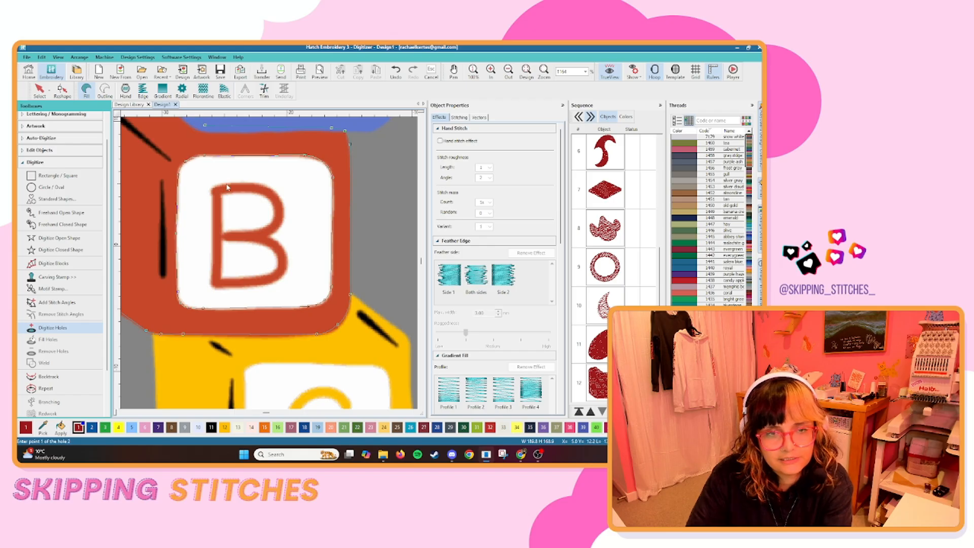
{"action": "scroll", "coordinate": [320, 220], "scroll_direction": "down", "scroll_amount": 2}
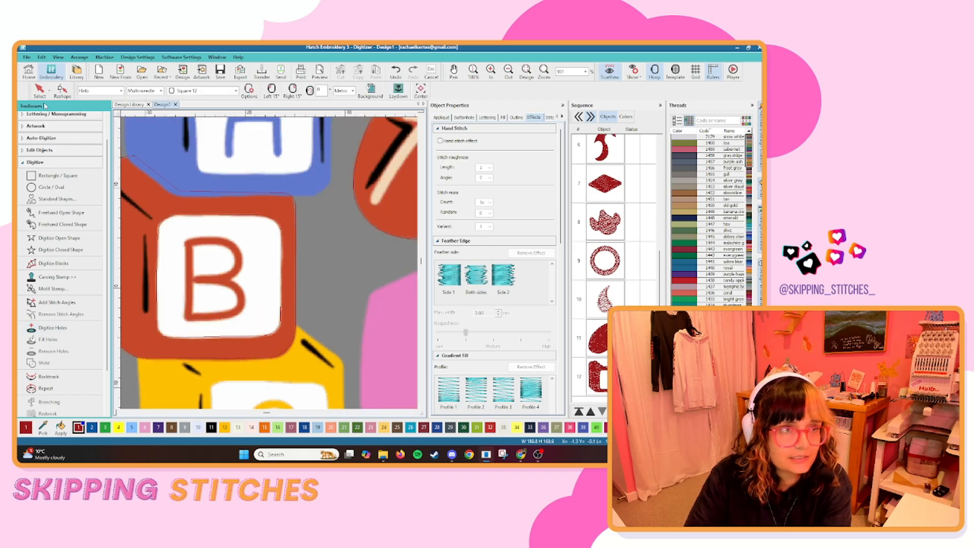
{"action": "key", "text": "Escape"}
{"action": "scroll", "coordinate": [273, 263], "scroll_direction": "down", "scroll_amount": 10}
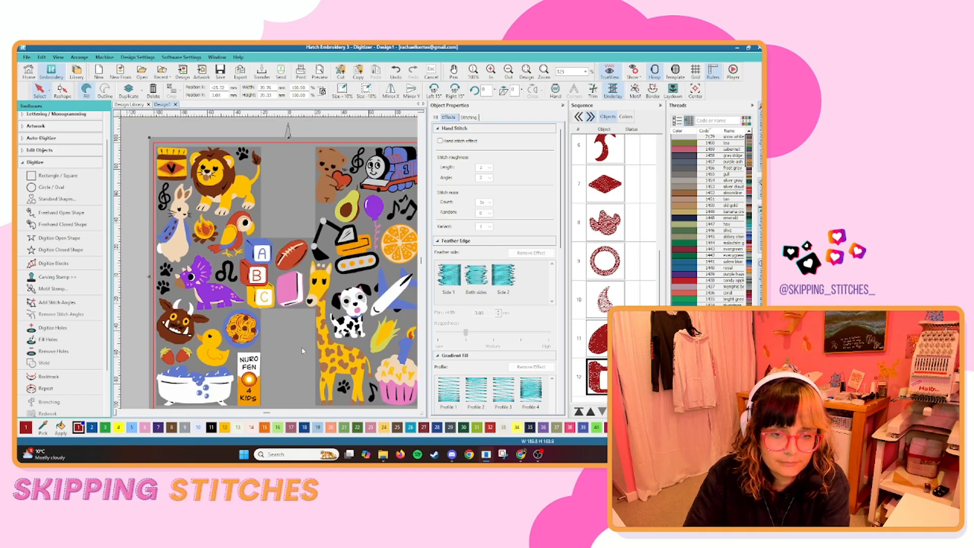
Digitize the bear's red heart as a closed curved fill shape, tracing around the arm and paw that overlap it.
{"action": "left_click", "coordinate": [271, 266]}
{"action": "scroll", "coordinate": [274, 259], "scroll_direction": "up", "scroll_amount": 6}
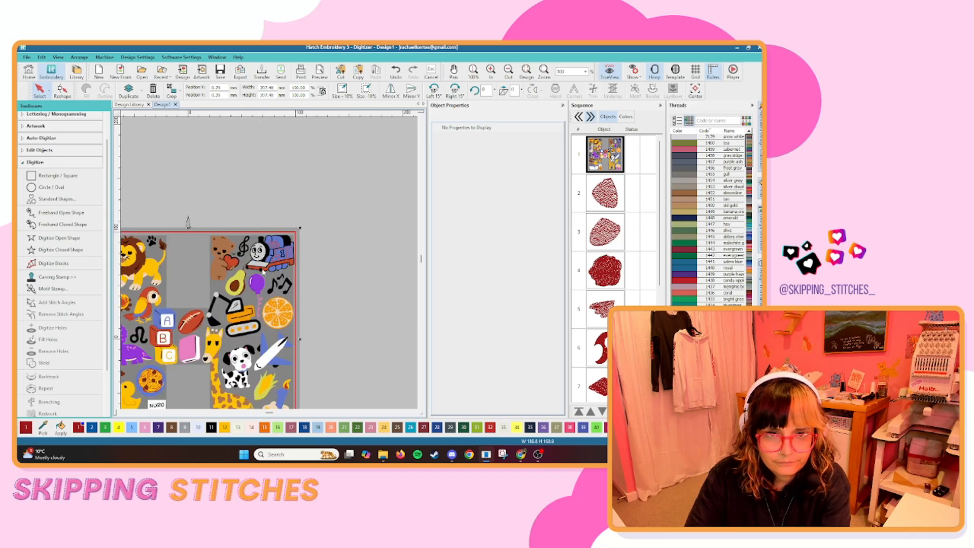
{"action": "scroll", "coordinate": [270, 266], "scroll_direction": "up", "scroll_amount": 5}
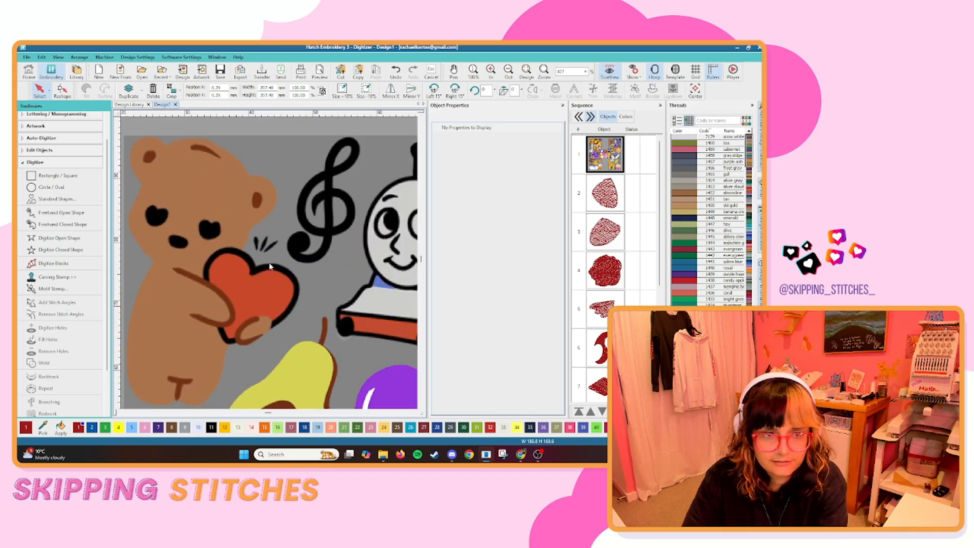
{"action": "left_click", "coordinate": [101, 250]}
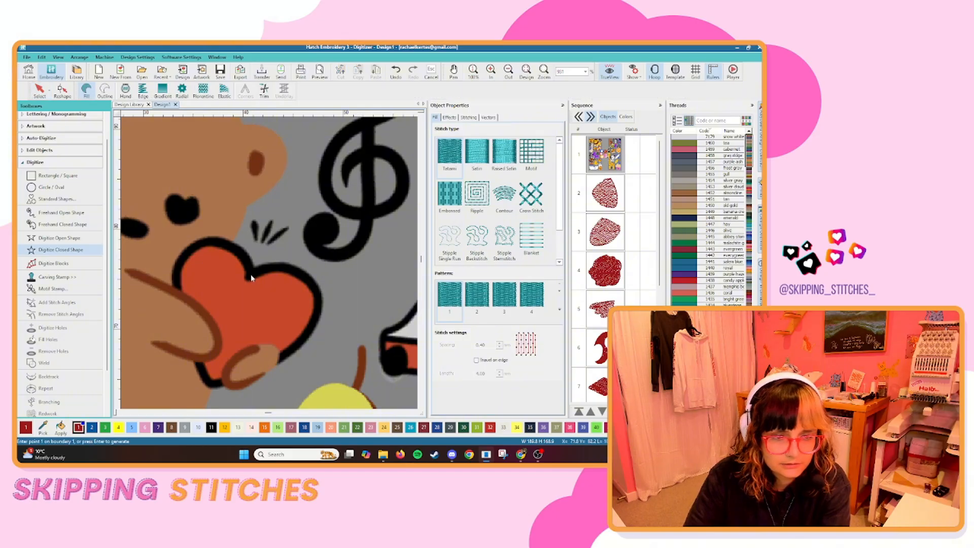
{"action": "right_click", "coordinate": [235, 247]}
{"action": "right_click", "coordinate": [194, 244]}
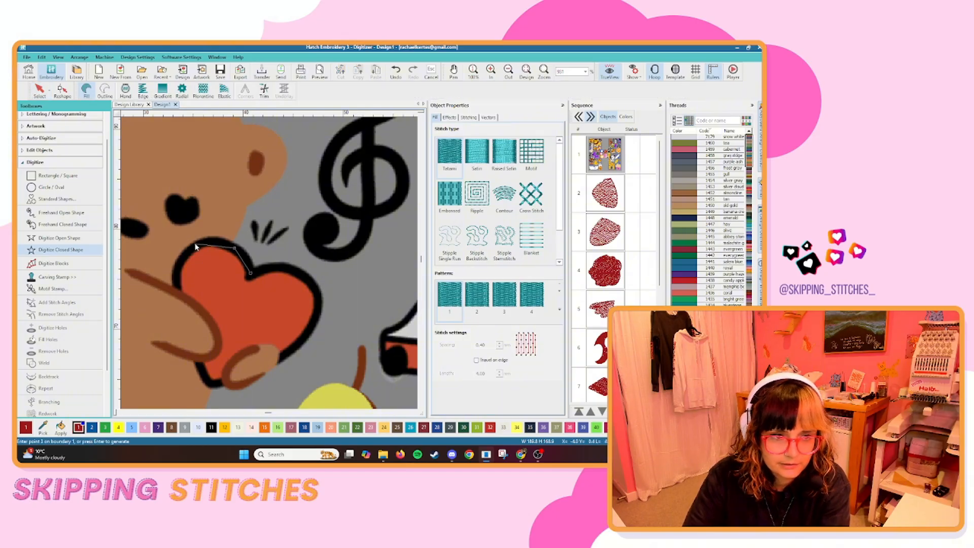
{"action": "right_click", "coordinate": [177, 273]}
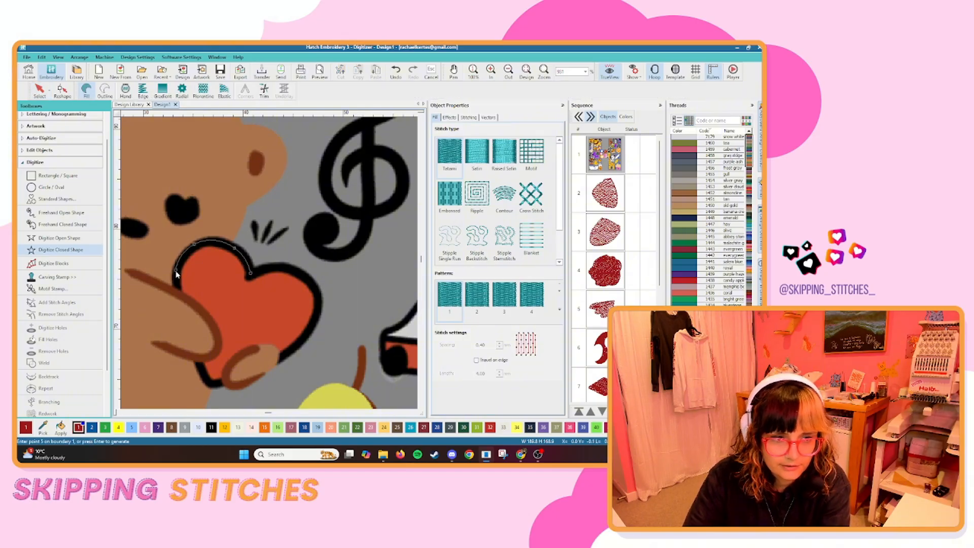
{"action": "right_click", "coordinate": [180, 304]}
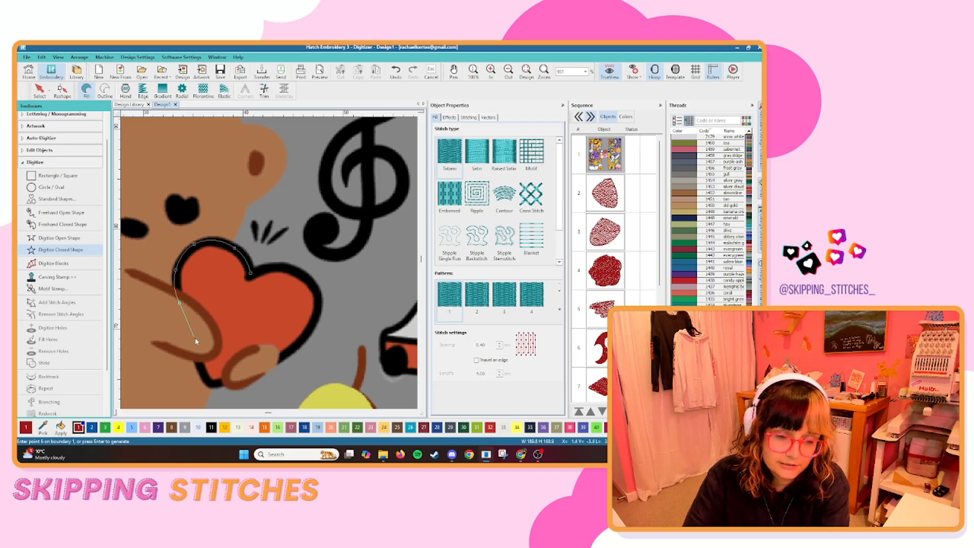
{"action": "key", "text": "BackSpace"}
{"action": "left_click", "coordinate": [180, 300]}
{"action": "left_click", "coordinate": [215, 337]}
{"action": "right_click", "coordinate": [283, 241]}
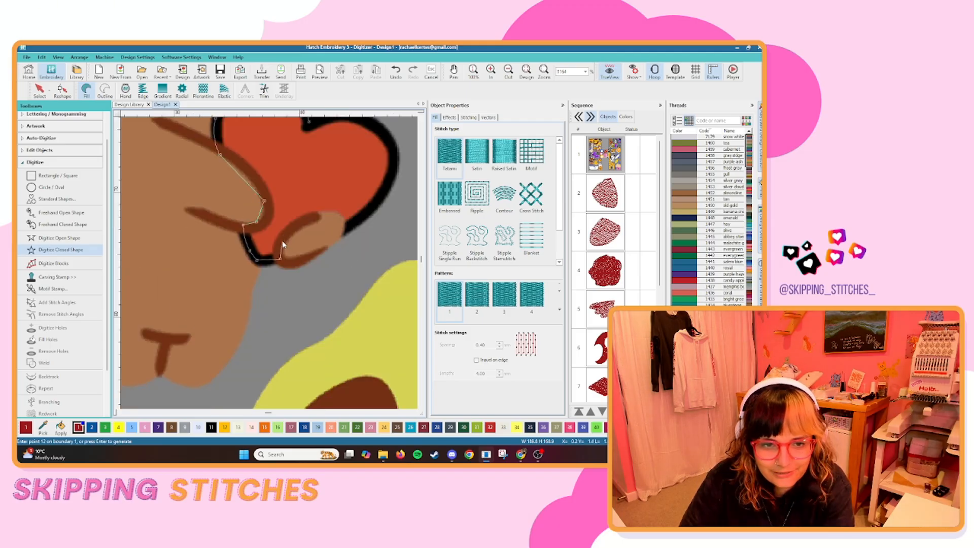
{"action": "right_click", "coordinate": [306, 224]}
{"action": "right_click", "coordinate": [346, 227]}
{"action": "right_click", "coordinate": [374, 208]}
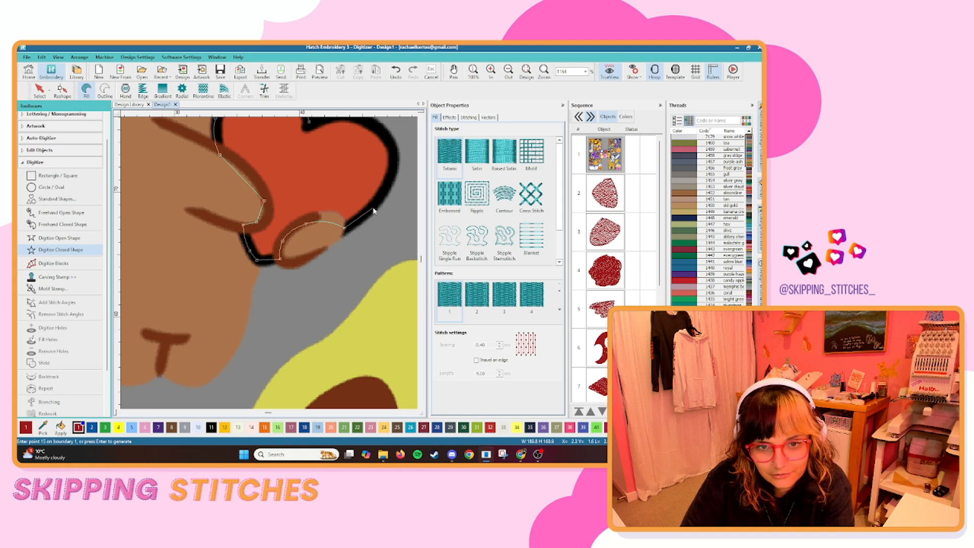
{"action": "right_click", "coordinate": [394, 159]}
{"action": "right_click", "coordinate": [314, 191]}
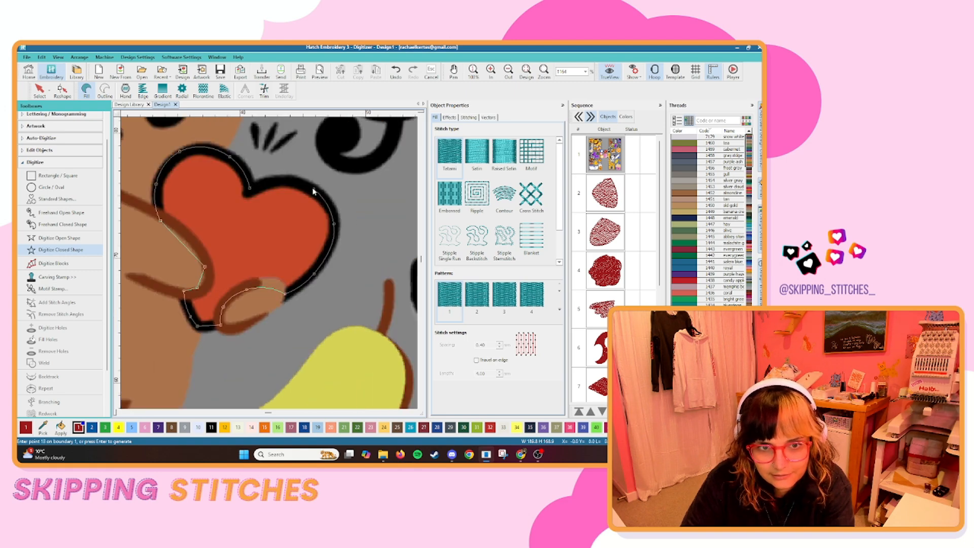
{"action": "right_click", "coordinate": [274, 182]}
{"action": "key", "text": "Return"}
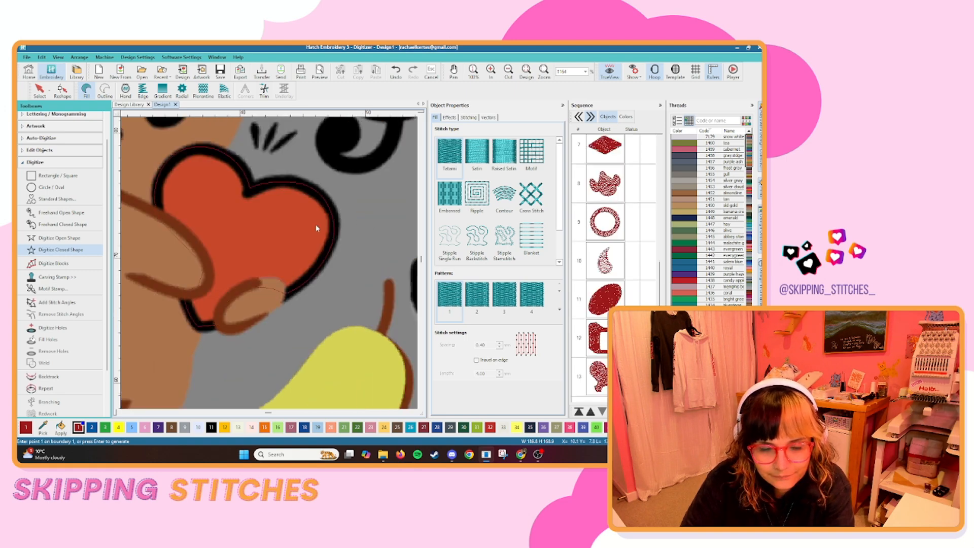
Digitize the red running board along the base of the blue train as one closed fill shape.
{"action": "scroll", "coordinate": [317, 229], "scroll_direction": "down", "scroll_amount": 8}
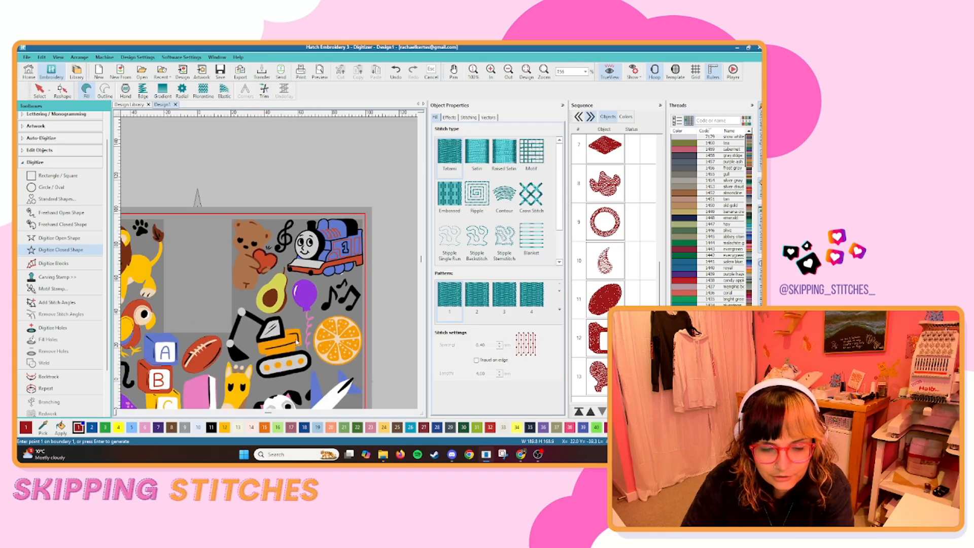
{"action": "scroll", "coordinate": [308, 268], "scroll_direction": "up", "scroll_amount": 6}
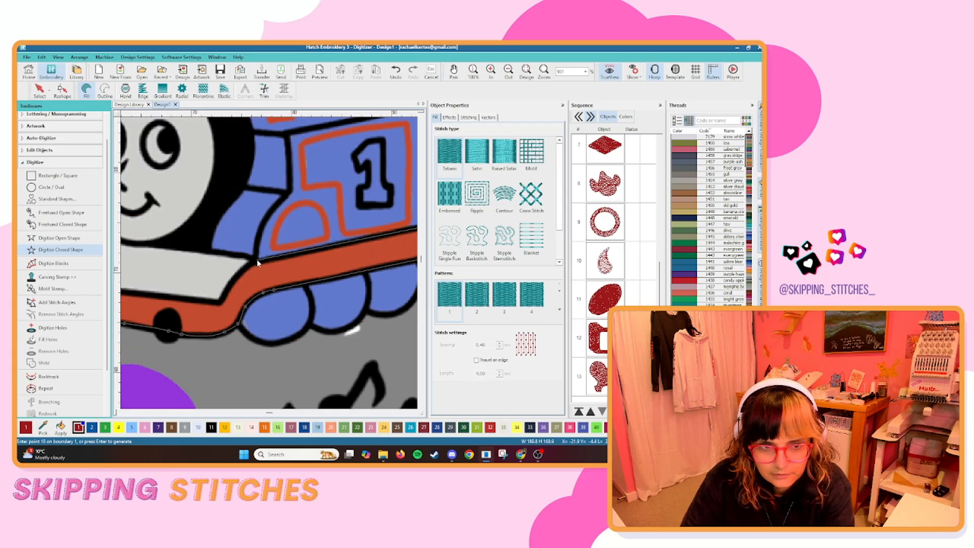
{"action": "left_click", "coordinate": [256, 264]}
{"action": "left_click", "coordinate": [239, 273]}
{"action": "left_click", "coordinate": [219, 303]}
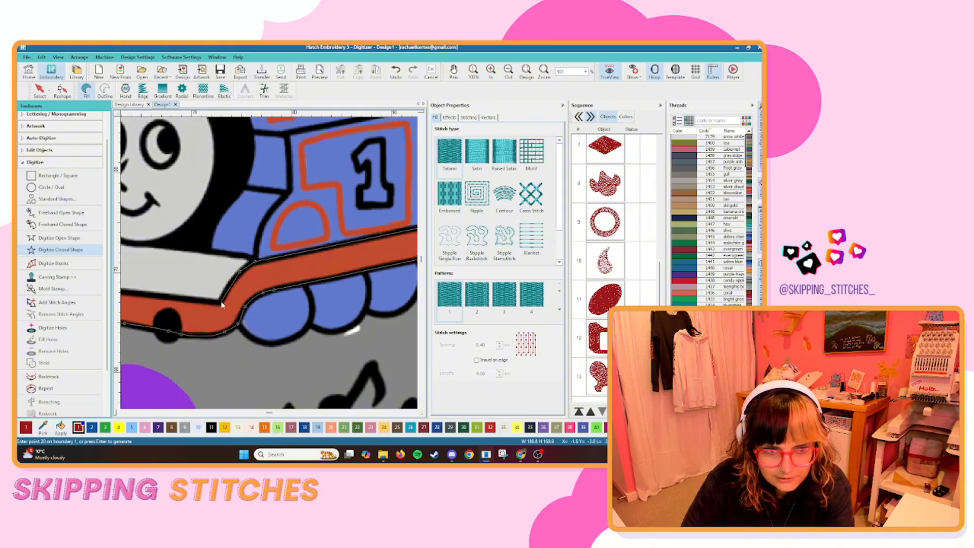
{"action": "left_click", "coordinate": [174, 261]}
{"action": "key", "text": "Return"}
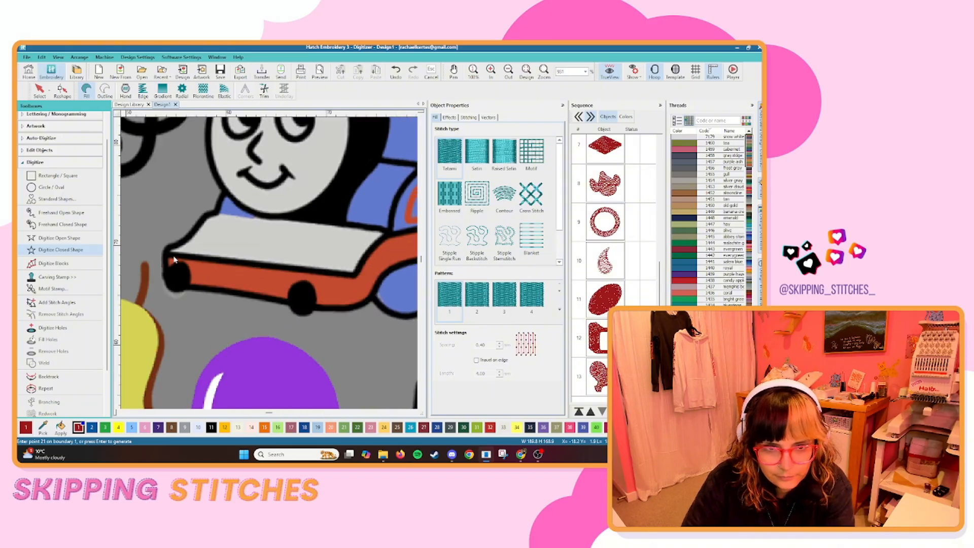
Examine the whole artwork, including the rabbit and the toy motifs, for red areas that still need digitizing.
{"action": "scroll", "coordinate": [174, 260], "scroll_direction": "down", "scroll_amount": 6}
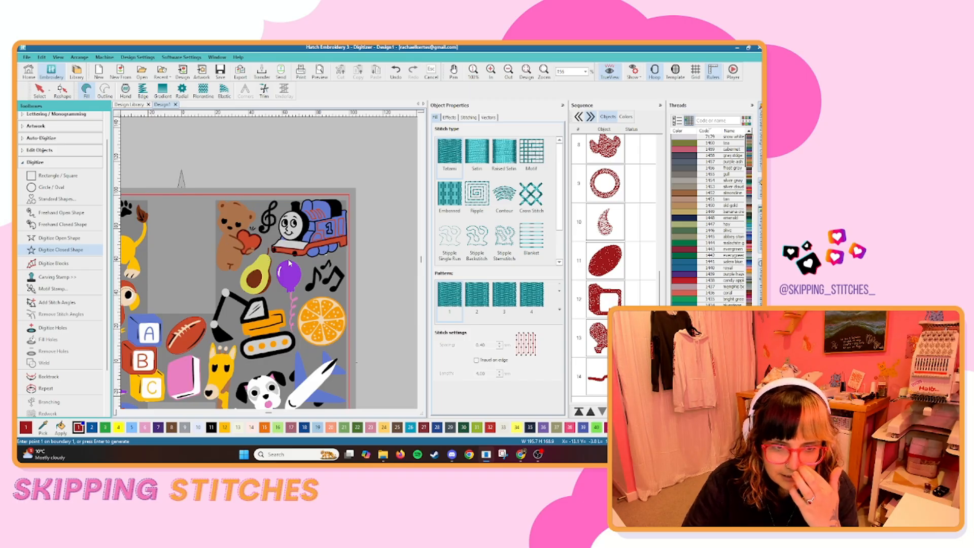
{"action": "scroll", "coordinate": [289, 263], "scroll_direction": "down", "scroll_amount": 3}
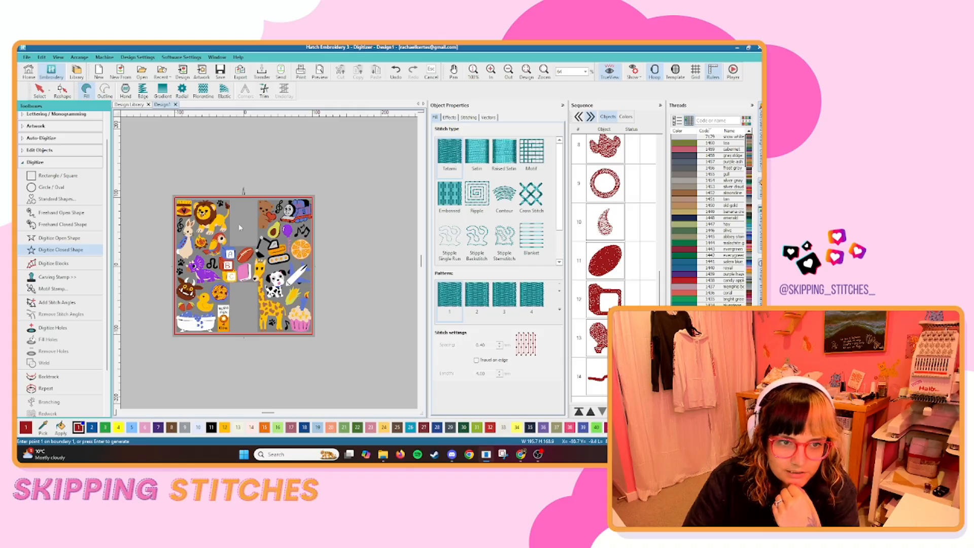
{"action": "scroll", "coordinate": [256, 262], "scroll_direction": "up", "scroll_amount": 7}
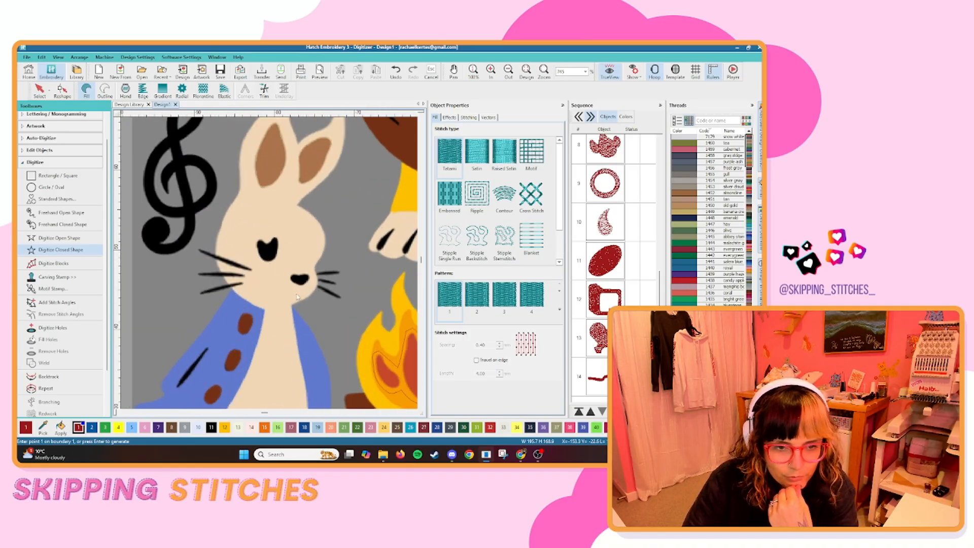
{"action": "scroll", "coordinate": [256, 324], "scroll_direction": "down", "scroll_amount": 5}
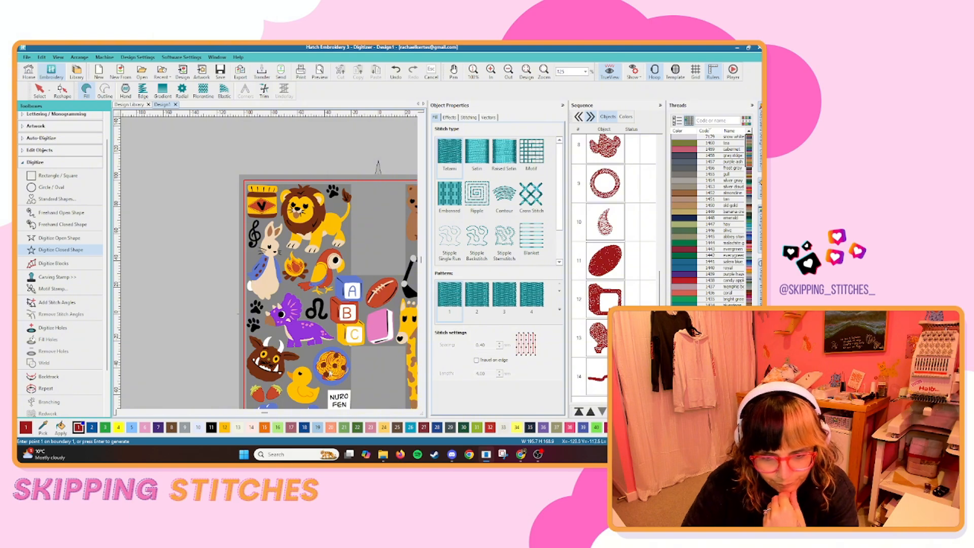
{"action": "scroll", "coordinate": [344, 363], "scroll_direction": "up", "scroll_amount": 1}
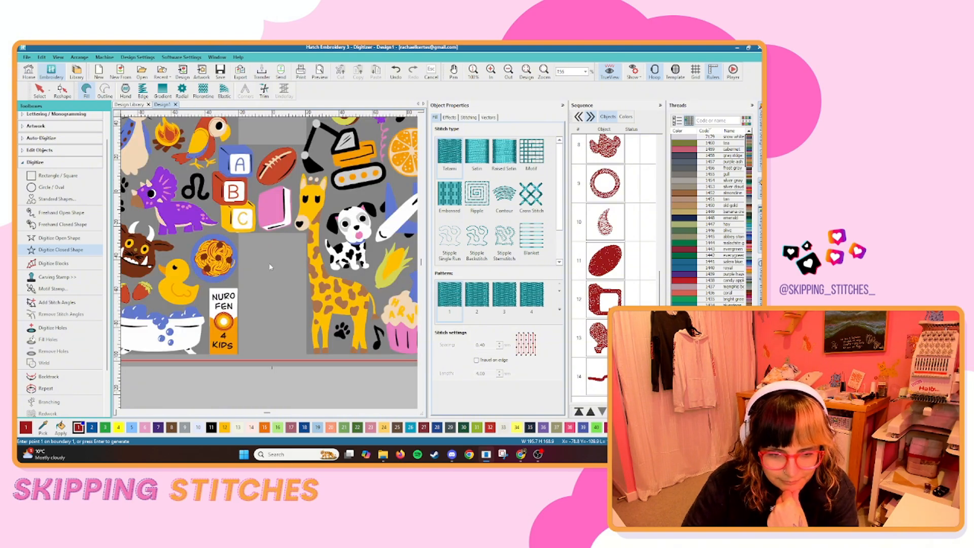
{"action": "scroll", "coordinate": [269, 267], "scroll_direction": "down", "scroll_amount": 1}
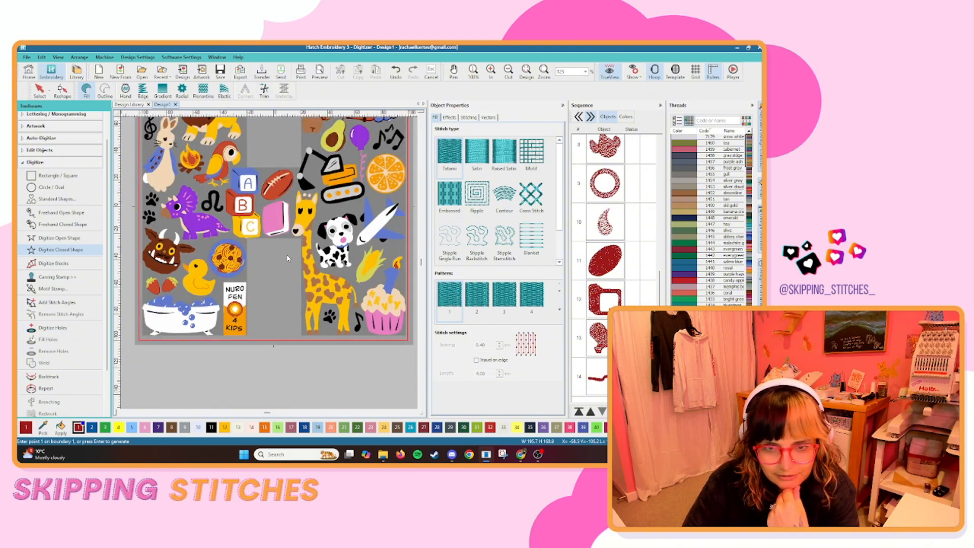
{"action": "scroll", "coordinate": [288, 259], "scroll_direction": "up", "scroll_amount": 1}
{"action": "scroll", "coordinate": [319, 178], "scroll_direction": "down", "scroll_amount": 2}
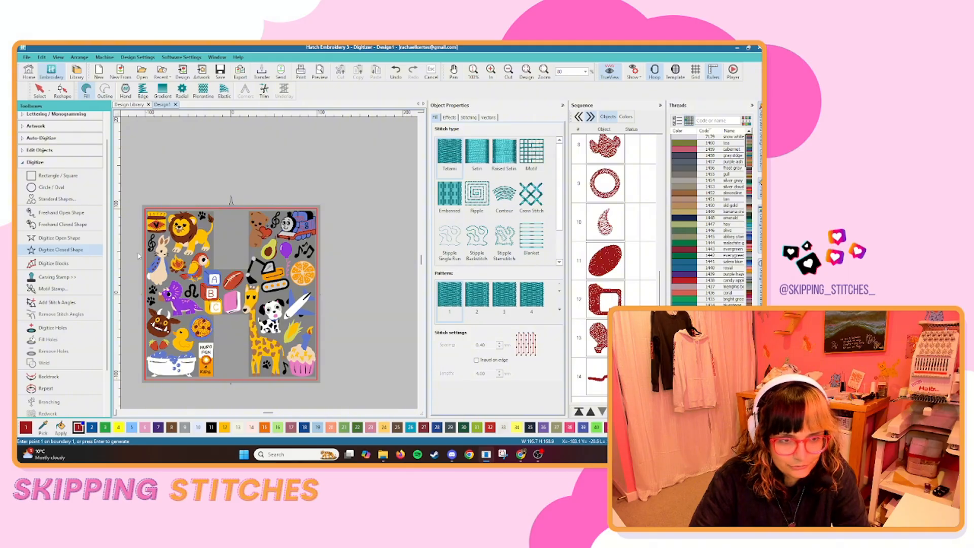
Inspect the artwork around the lion, rabbit and neighbouring motifs for red areas that still need digitizing.
{"action": "left_click", "coordinate": [40, 91]}
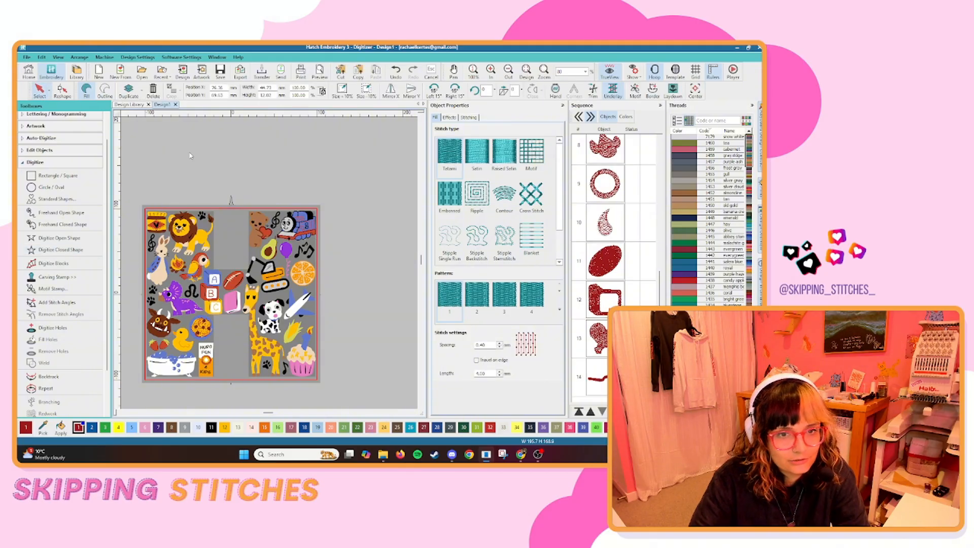
{"action": "scroll", "coordinate": [184, 242], "scroll_direction": "up", "scroll_amount": 1}
{"action": "scroll", "coordinate": [272, 267], "scroll_direction": "down", "scroll_amount": 1}
{"action": "scroll", "coordinate": [304, 249], "scroll_direction": "up", "scroll_amount": 4}
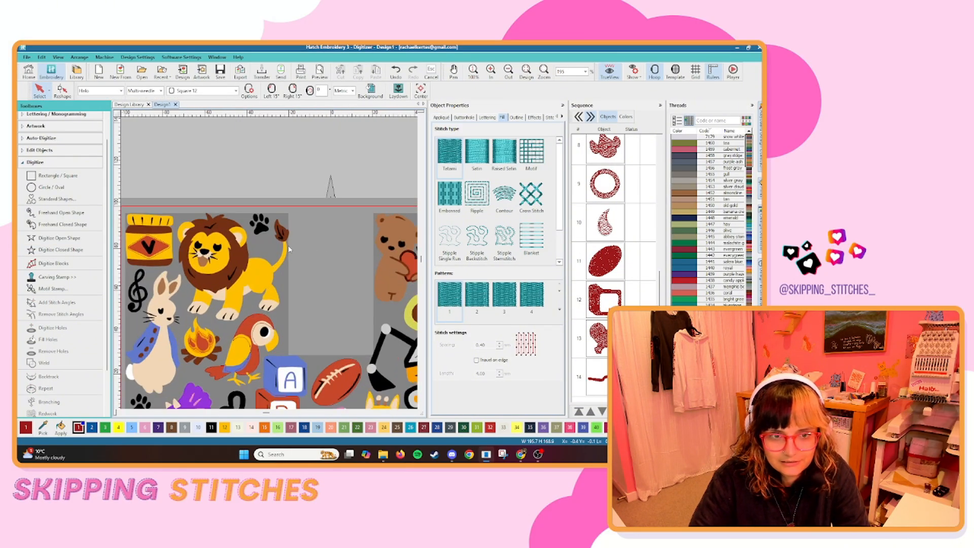
{"action": "scroll", "coordinate": [327, 280], "scroll_direction": "down", "scroll_amount": 3}
{"action": "left_click", "coordinate": [61, 250]}
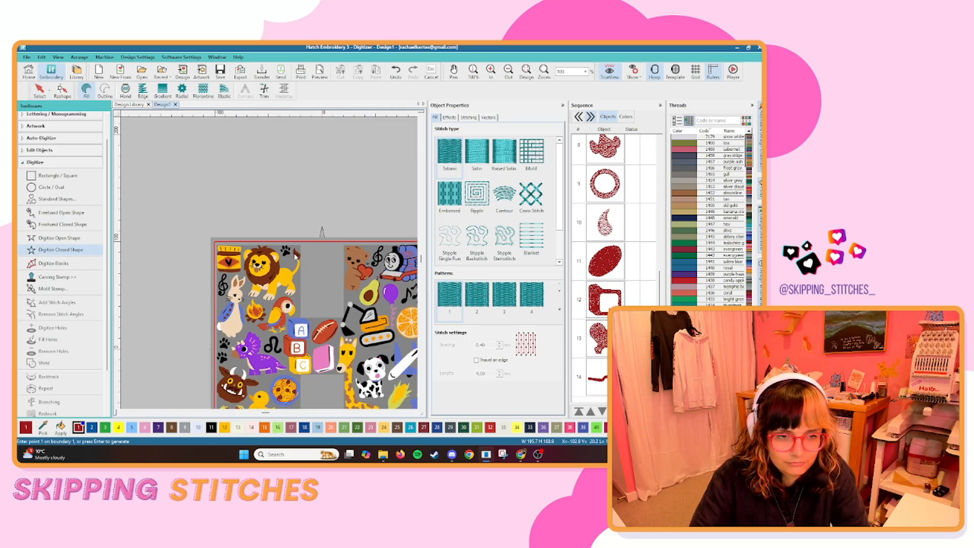
{"action": "scroll", "coordinate": [271, 281], "scroll_direction": "down", "scroll_amount": 2}
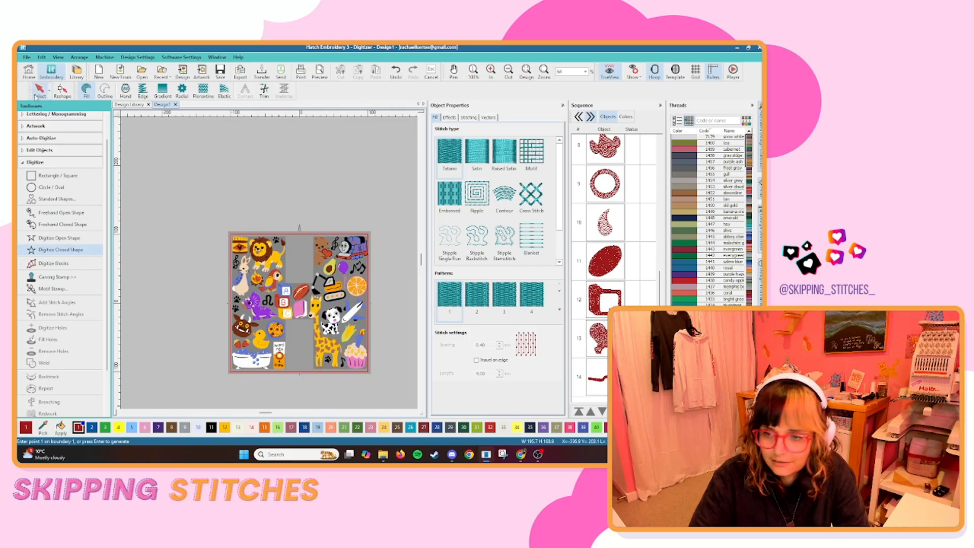
Hide the artwork and review all the digitized red shapes on their own.
{"action": "left_click", "coordinate": [40, 92]}
{"action": "left_click", "coordinate": [604, 377]}
{"action": "scroll", "coordinate": [604, 355], "scroll_direction": "up", "scroll_amount": 4}
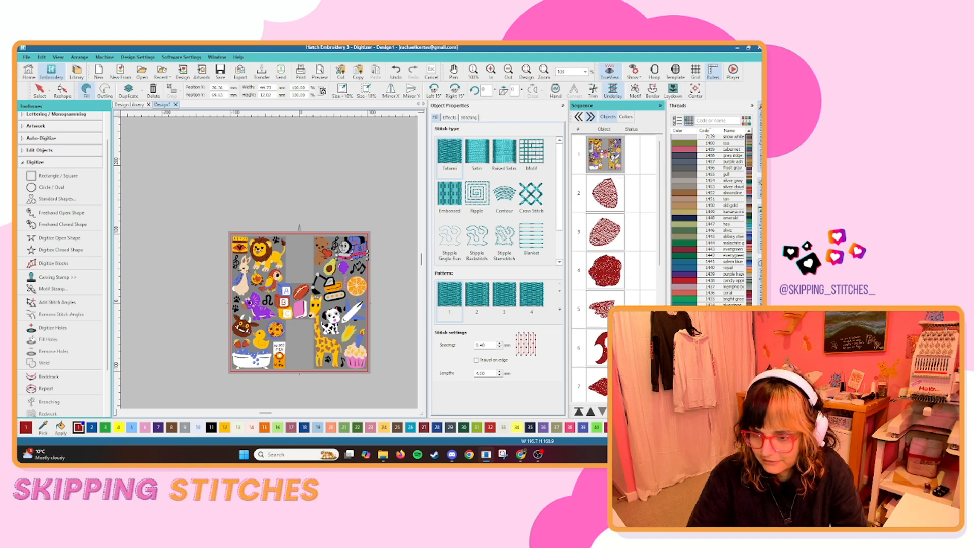
{"action": "key", "text": "ctrl+a"}
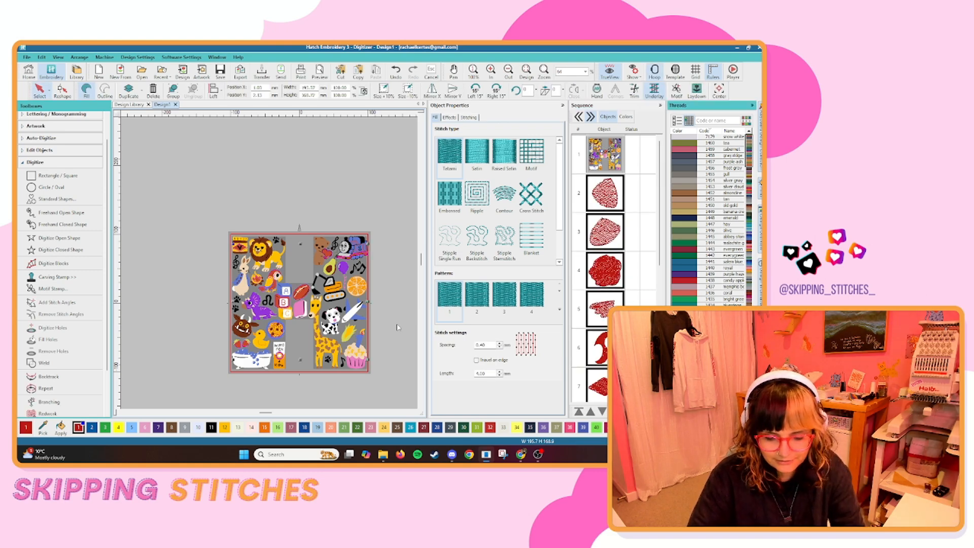
{"action": "left_click", "coordinate": [394, 332]}
{"action": "scroll", "coordinate": [271, 265], "scroll_direction": "up", "scroll_amount": 4}
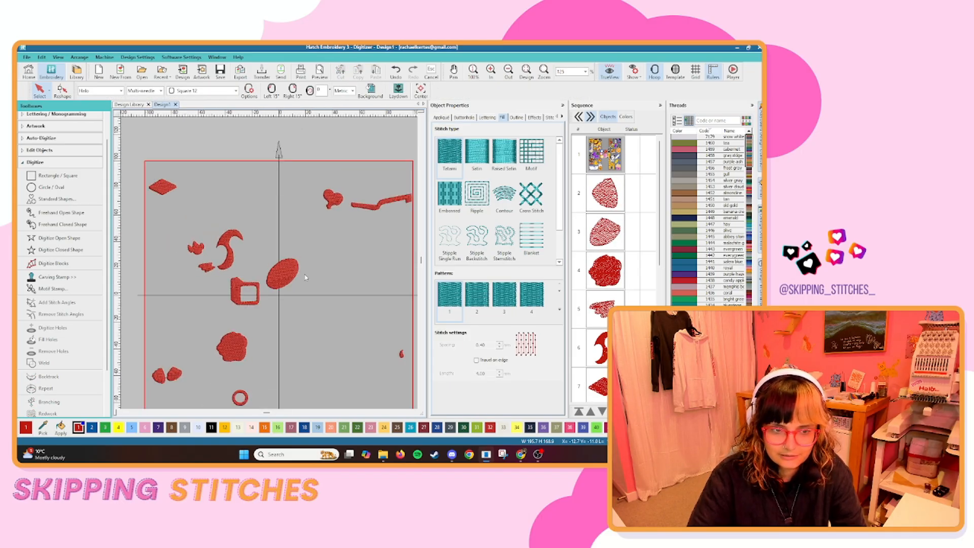
{"action": "scroll", "coordinate": [272, 268], "scroll_direction": "down", "scroll_amount": 1}
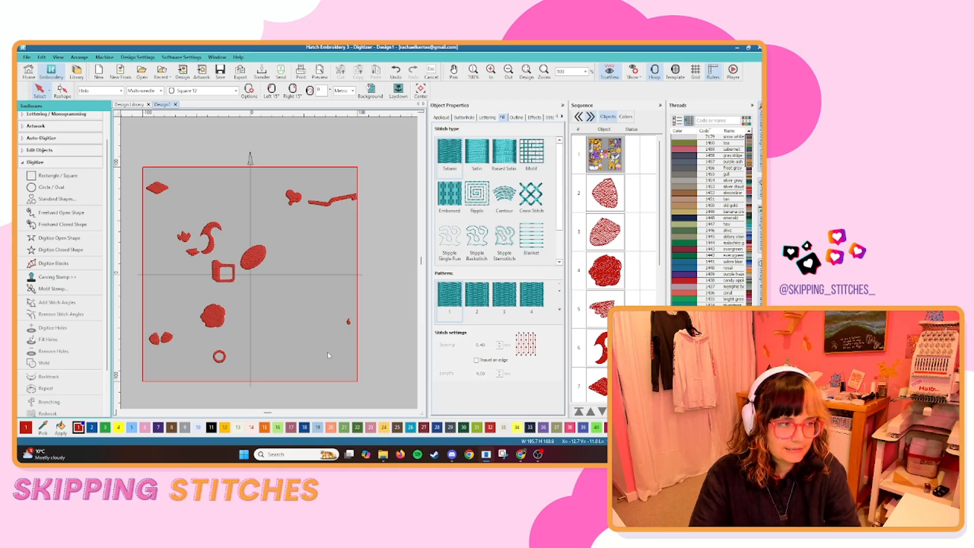
Show the artwork again and reduce the design palette to the colours in use.
{"action": "key", "text": "d"}
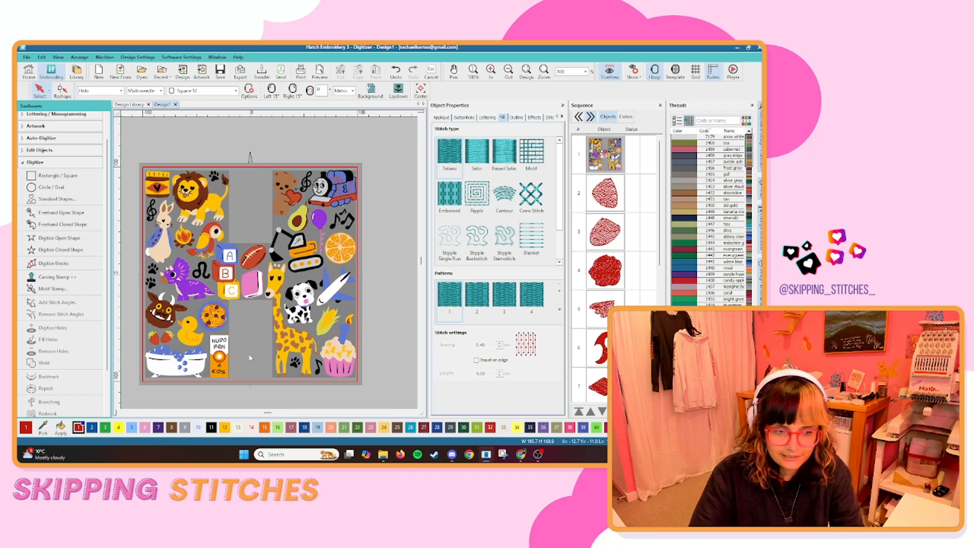
{"action": "scroll", "coordinate": [250, 358], "scroll_direction": "down", "scroll_amount": 4}
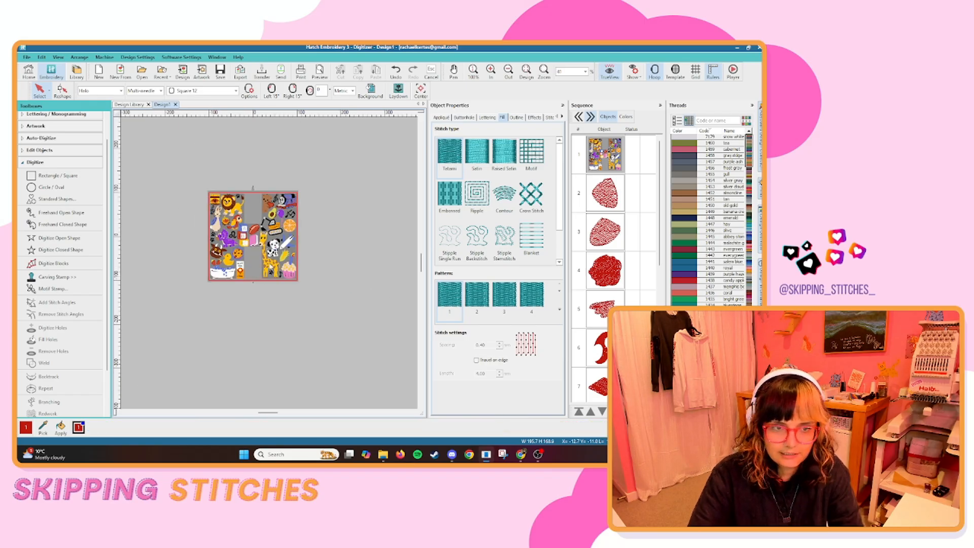
{"action": "scroll", "coordinate": [263, 260], "scroll_direction": "up", "scroll_amount": 5}
{"action": "scroll", "coordinate": [272, 285], "scroll_direction": "down", "scroll_amount": 1}
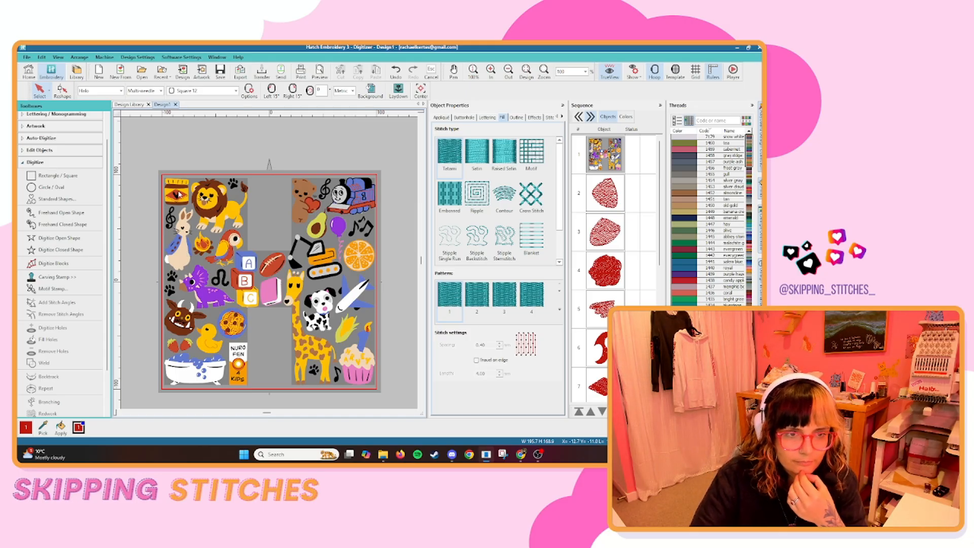
Digitize the orange part of the Nurofen packet as a closed fill shape, following its angled upper edges behind the round logo.
{"action": "key", "text": "a"}
{"action": "scroll", "coordinate": [271, 266], "scroll_direction": "up", "scroll_amount": 10}
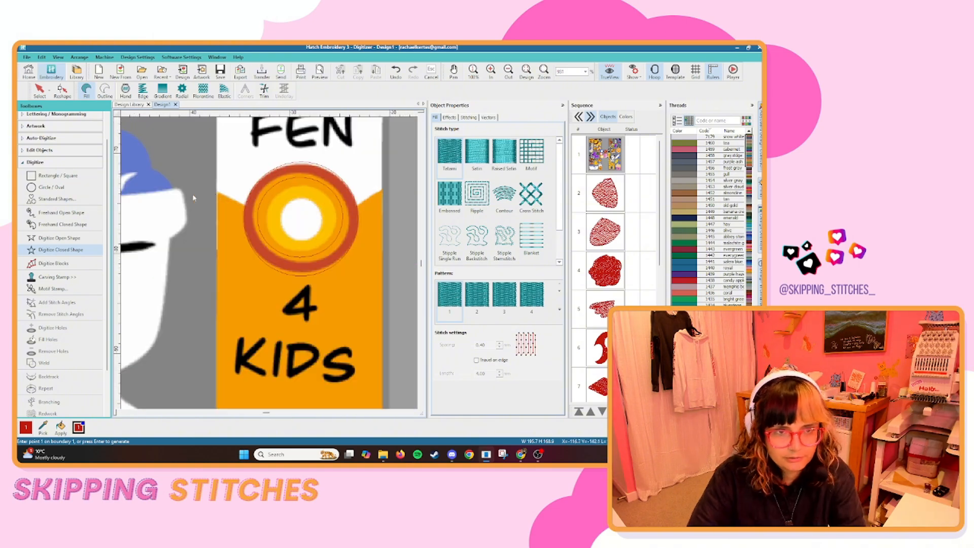
{"action": "scroll", "coordinate": [270, 266], "scroll_direction": "down", "scroll_amount": 5}
{"action": "left_click", "coordinate": [239, 290]}
{"action": "left_click", "coordinate": [306, 287]}
{"action": "scroll", "coordinate": [308, 196], "scroll_direction": "up", "scroll_amount": 4}
{"action": "left_click", "coordinate": [274, 257]}
{"action": "left_click", "coordinate": [248, 277]}
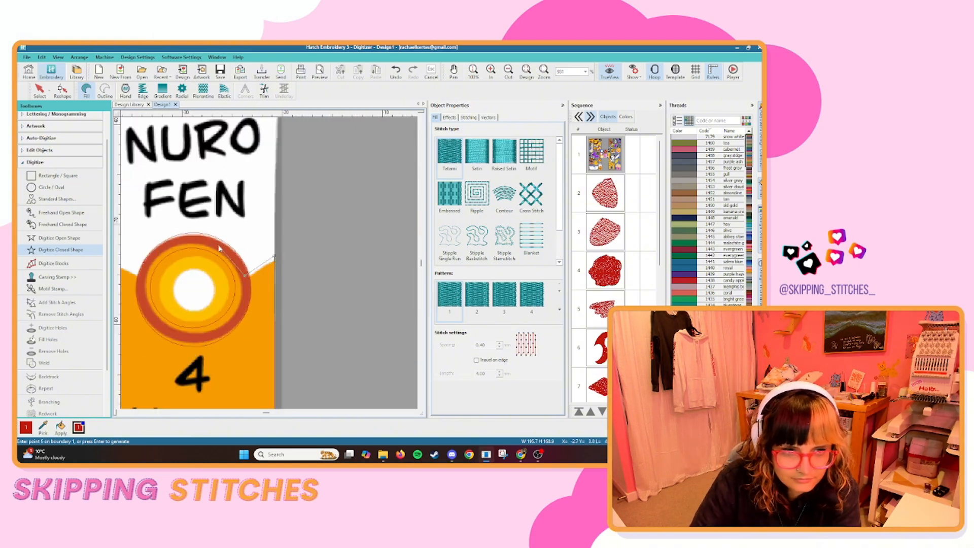
{"action": "left_click", "coordinate": [140, 274]}
{"action": "key", "text": "Return"}
Cut a hole for the round logo out of the Nurofen packet's orange fill.
{"action": "left_click", "coordinate": [39, 91]}
{"action": "left_click", "coordinate": [53, 327]}
{"action": "scroll", "coordinate": [328, 294], "scroll_direction": "up", "scroll_amount": 3}
{"action": "right_click", "coordinate": [172, 291]}
{"action": "right_click", "coordinate": [237, 359]}
{"action": "key", "text": "Return"}
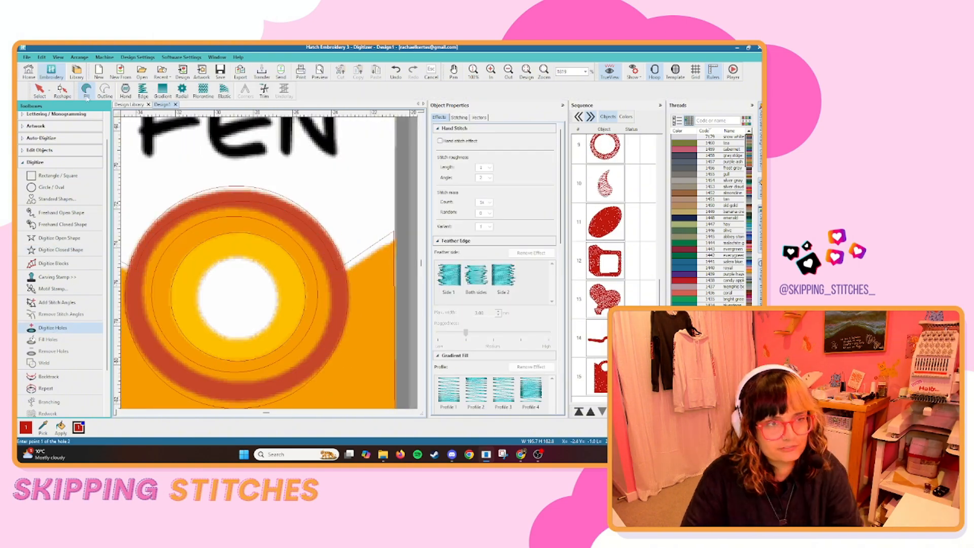
Move the packet shape ahead of the red objects in the sequence and recolour it with the pumpkin thread.
{"action": "scroll", "coordinate": [276, 262], "scroll_direction": "down", "scroll_amount": 8}
{"action": "left_click", "coordinate": [284, 303]}
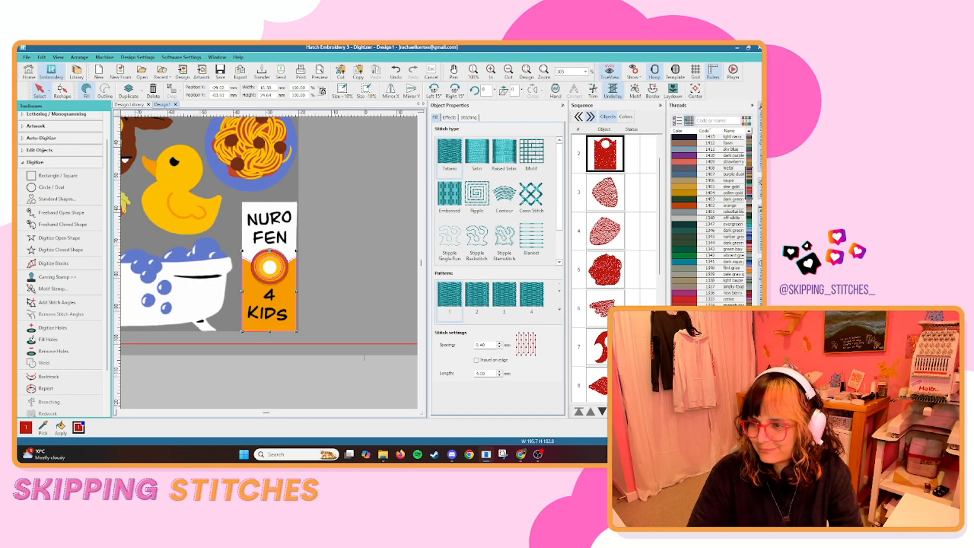
{"action": "scroll", "coordinate": [691, 250], "scroll_direction": "down", "scroll_amount": 15}
{"action": "left_click", "coordinate": [691, 248]}
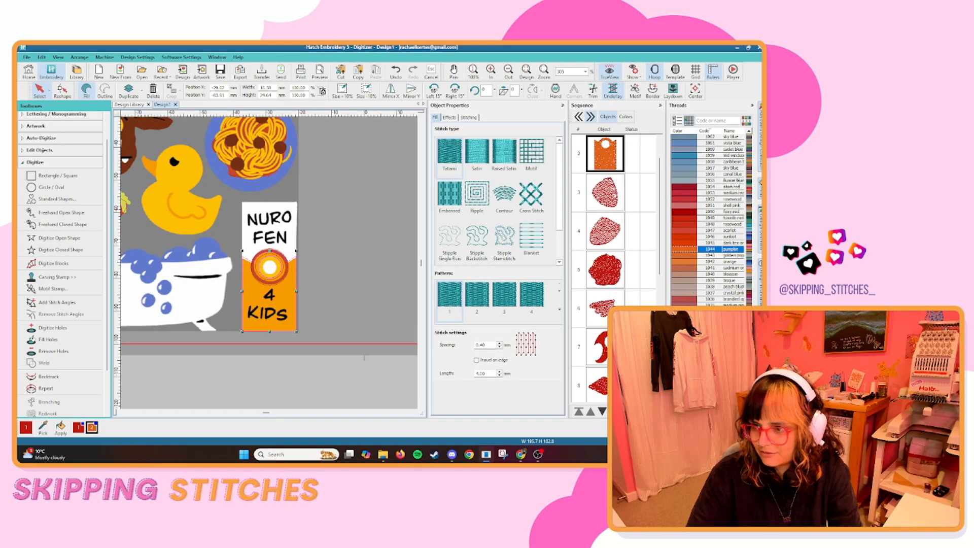
Digitize the digger's orange body as one closed fill shape with rounded corners, running under the cab and black lines.
{"action": "left_click", "coordinate": [270, 287]}
{"action": "scroll", "coordinate": [269, 284], "scroll_direction": "down", "scroll_amount": 3}
{"action": "scroll", "coordinate": [368, 170], "scroll_direction": "up", "scroll_amount": 7}
{"action": "left_click", "coordinate": [61, 250]}
{"action": "left_click", "coordinate": [178, 223]}
{"action": "right_click", "coordinate": [187, 273]}
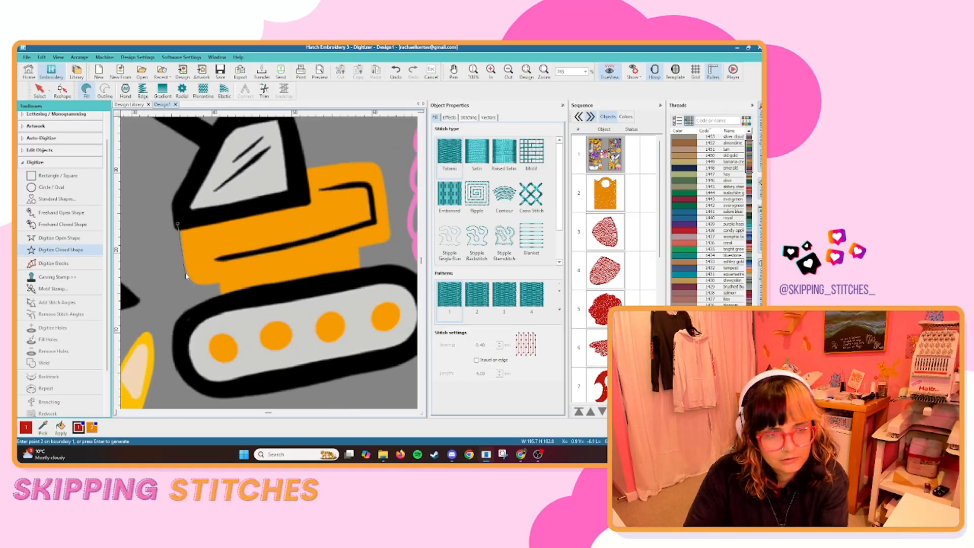
{"action": "right_click", "coordinate": [219, 283]}
{"action": "left_click", "coordinate": [221, 299]}
{"action": "left_click", "coordinate": [362, 272]}
{"action": "left_click", "coordinate": [360, 246]}
{"action": "right_click", "coordinate": [390, 232]}
{"action": "right_click", "coordinate": [369, 162]}
{"action": "left_click", "coordinate": [303, 170]}
{"action": "left_click", "coordinate": [306, 200]}
{"action": "key", "text": "Return"}
Measure the length across the row of four orange wheels in the digger's track.
{"action": "scroll", "coordinate": [199, 249], "scroll_direction": "down", "scroll_amount": 5}
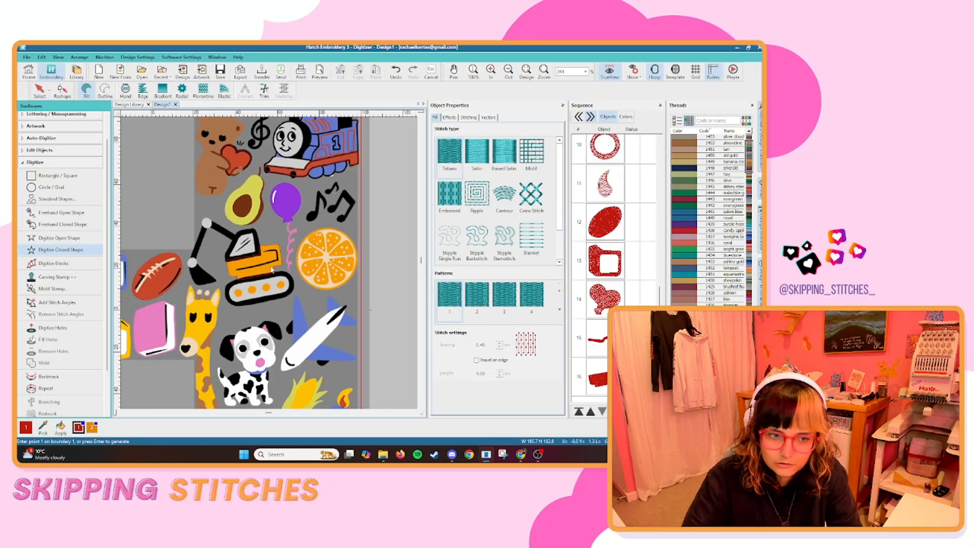
{"action": "scroll", "coordinate": [199, 280], "scroll_direction": "up", "scroll_amount": 5}
{"action": "left_click", "coordinate": [203, 283]}
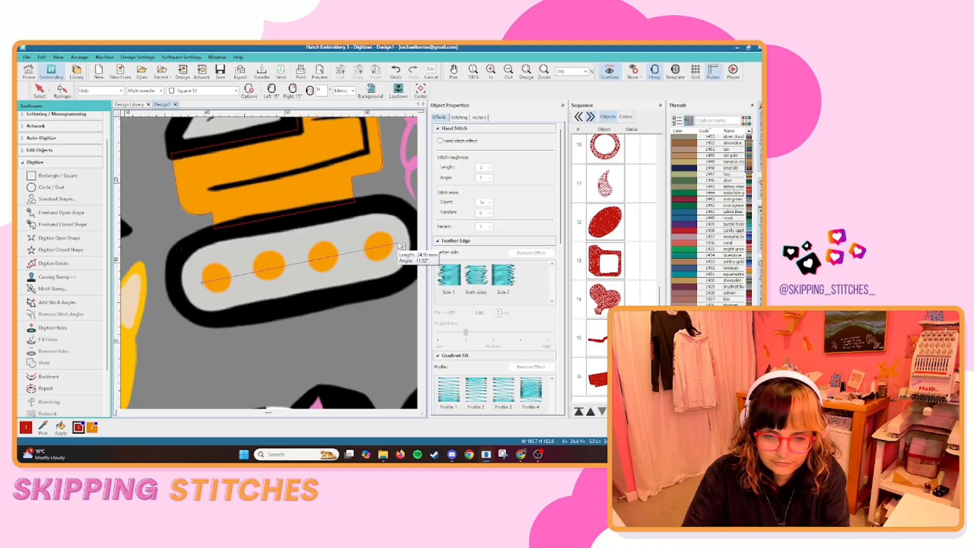
{"action": "key", "text": "Escape"}
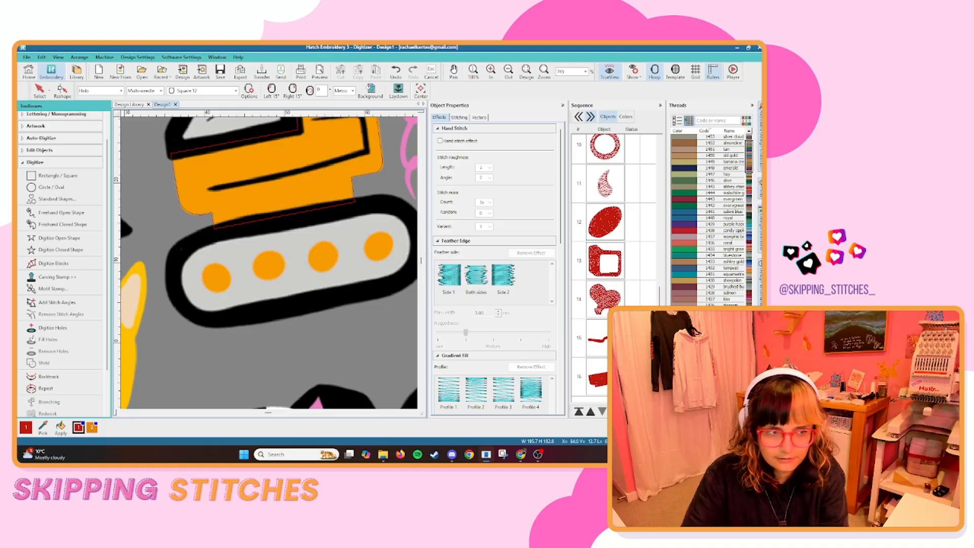
Digitize the digger's four wheels as one connected scalloped closed fill shape and recolour the body and wheel shapes orange.
{"action": "left_click", "coordinate": [60, 249]}
{"action": "left_click", "coordinate": [211, 258]}
{"action": "right_click", "coordinate": [194, 280]}
{"action": "right_click", "coordinate": [223, 300]}
{"action": "left_click", "coordinate": [244, 280]}
{"action": "right_click", "coordinate": [274, 289]}
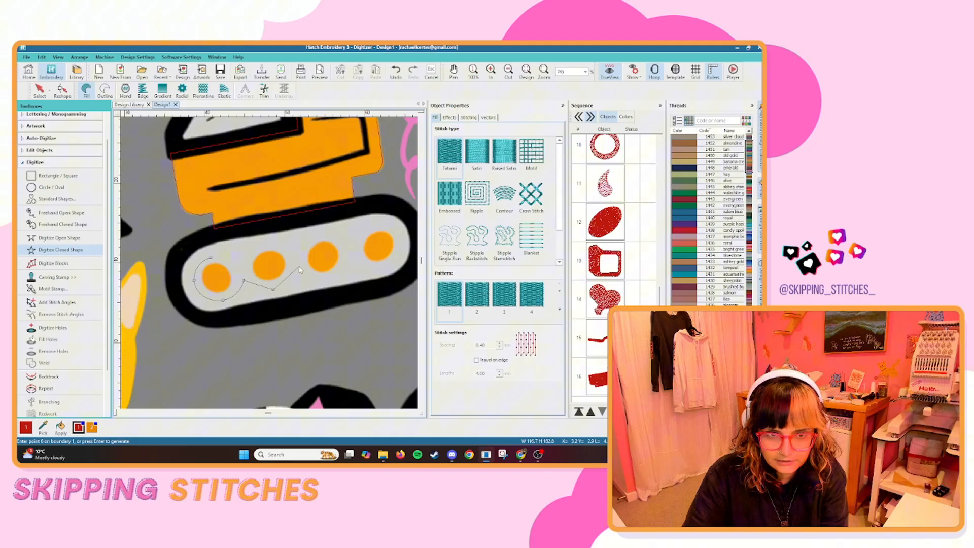
{"action": "left_click", "coordinate": [299, 267]}
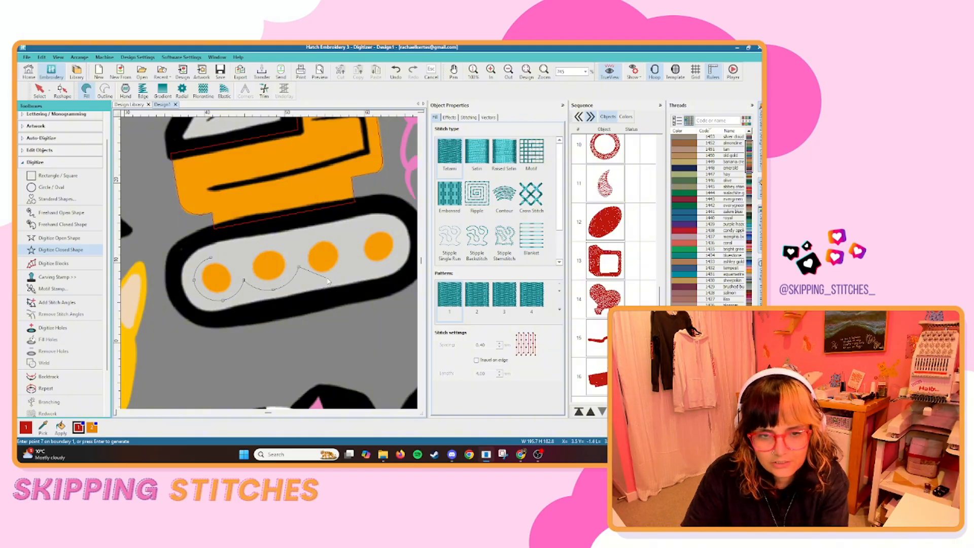
{"action": "left_click", "coordinate": [350, 258]}
{"action": "right_click", "coordinate": [383, 270]}
{"action": "right_click", "coordinate": [403, 240]}
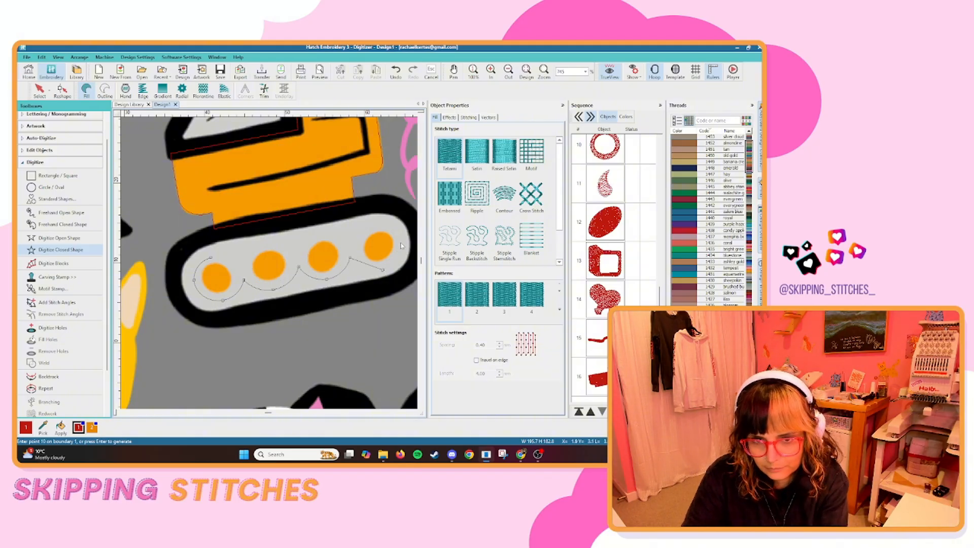
{"action": "right_click", "coordinate": [377, 224]}
{"action": "left_click", "coordinate": [350, 245]}
{"action": "left_click", "coordinate": [321, 233]}
{"action": "right_click", "coordinate": [299, 252]}
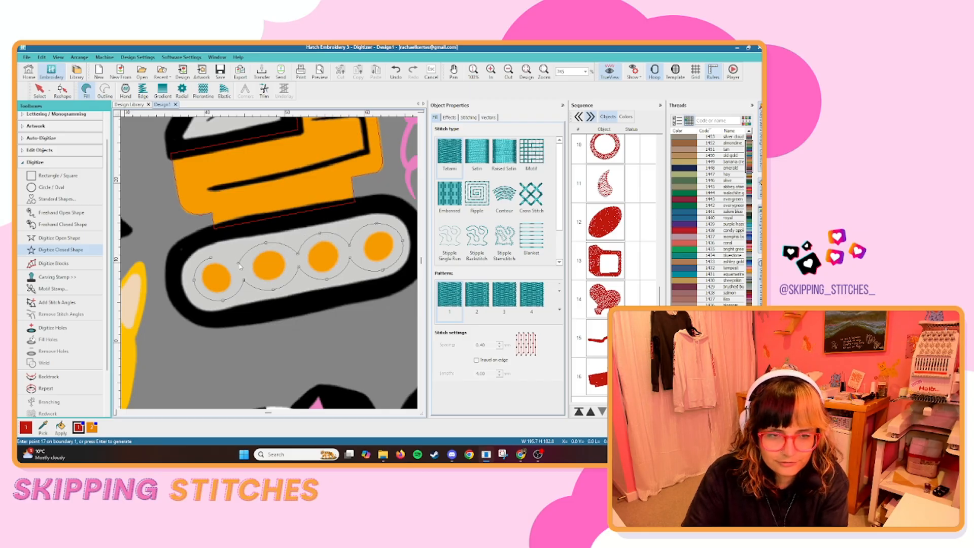
{"action": "key", "text": "Return"}
{"action": "left_click", "coordinate": [39, 90]}
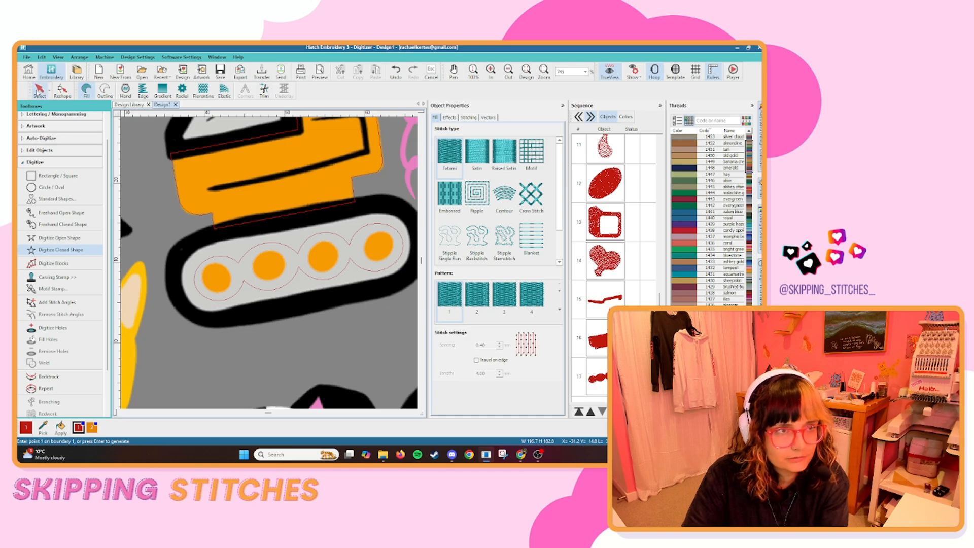
{"action": "left_click", "coordinate": [211, 216]}
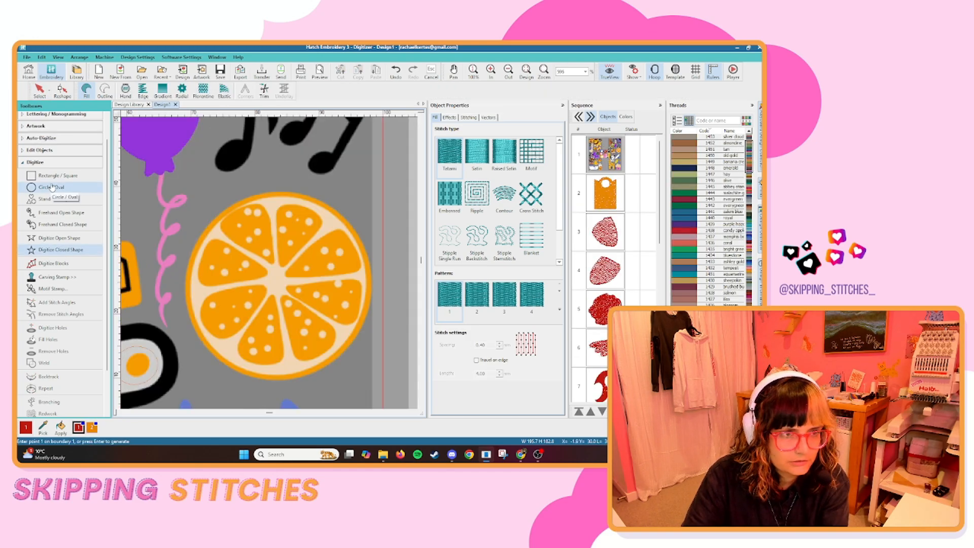
Digitize the whole orange slice as one circular fill from its centre out to the rind.
{"action": "left_click", "coordinate": [51, 190]}
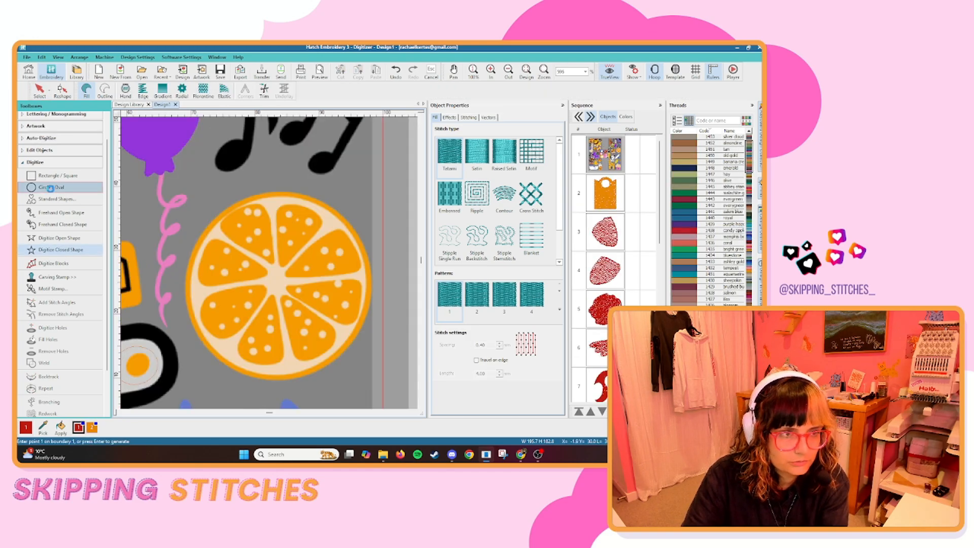
{"action": "left_click", "coordinate": [279, 286]}
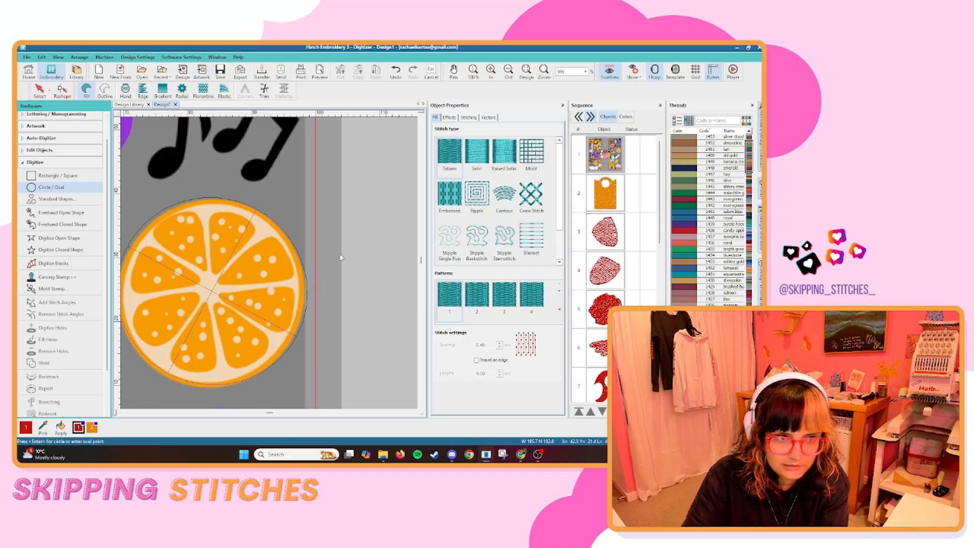
{"action": "key", "text": "Return"}
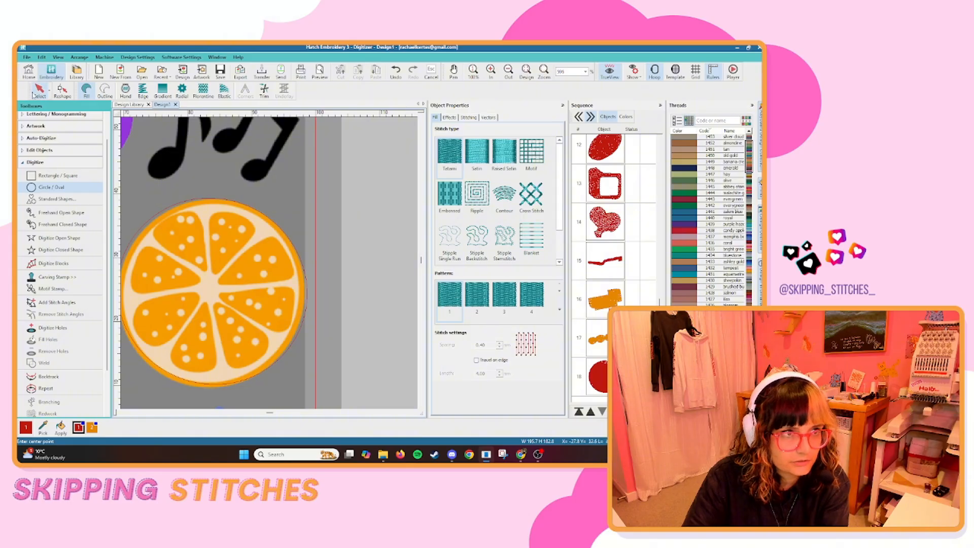
{"action": "left_click", "coordinate": [48, 96]}
{"action": "left_click", "coordinate": [348, 381]}
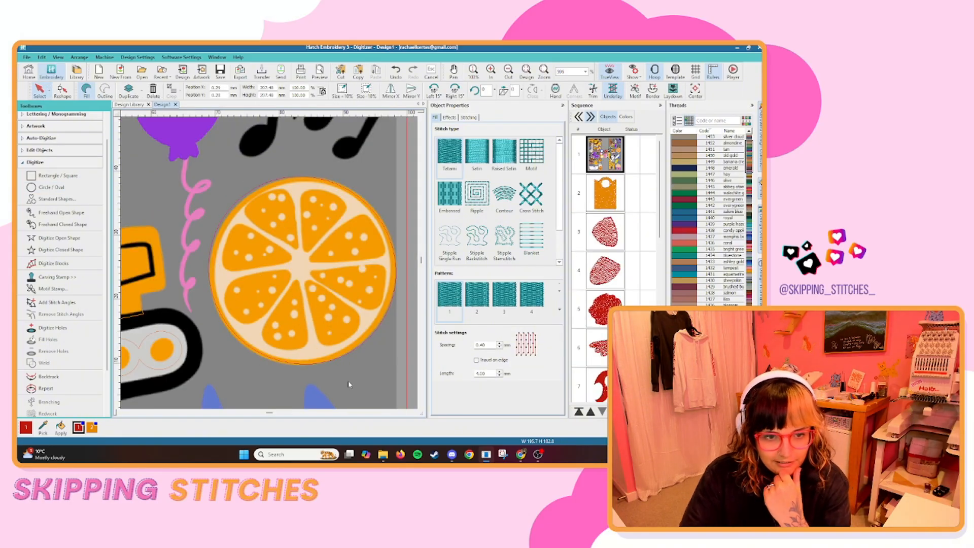
Measure one of the small pale dots inside the orange slice's lower segment.
{"action": "left_click", "coordinate": [61, 250]}
{"action": "scroll", "coordinate": [297, 277], "scroll_direction": "up", "scroll_amount": 1}
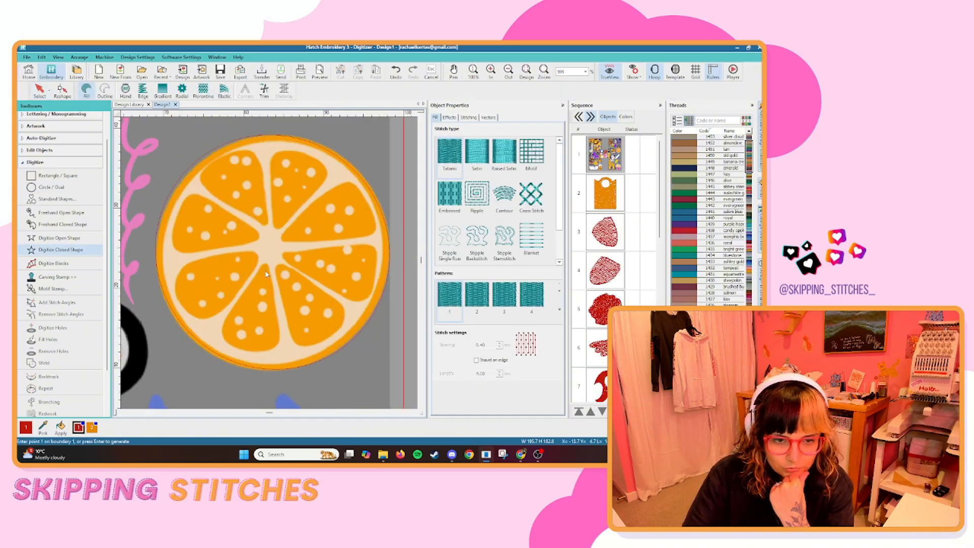
{"action": "scroll", "coordinate": [260, 283], "scroll_direction": "up", "scroll_amount": 2}
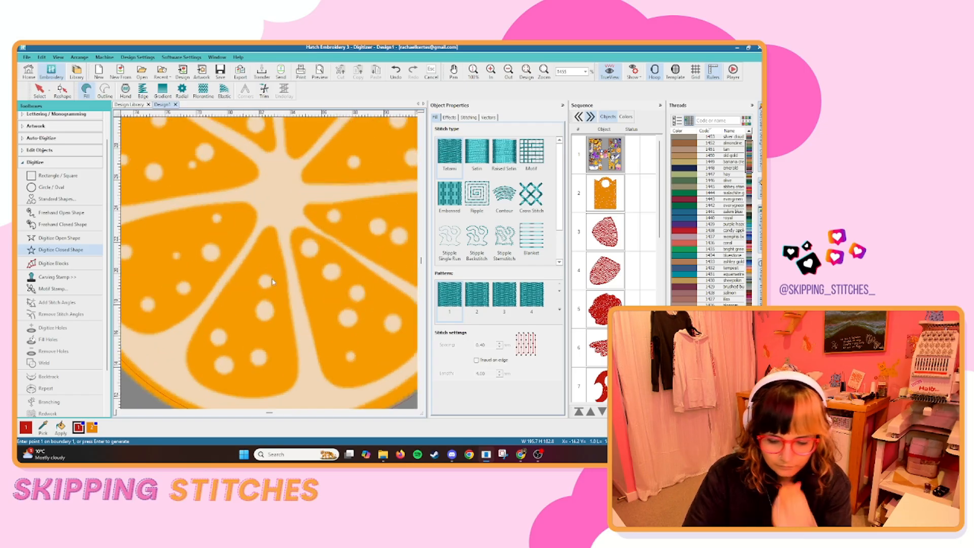
{"action": "left_click", "coordinate": [264, 275]}
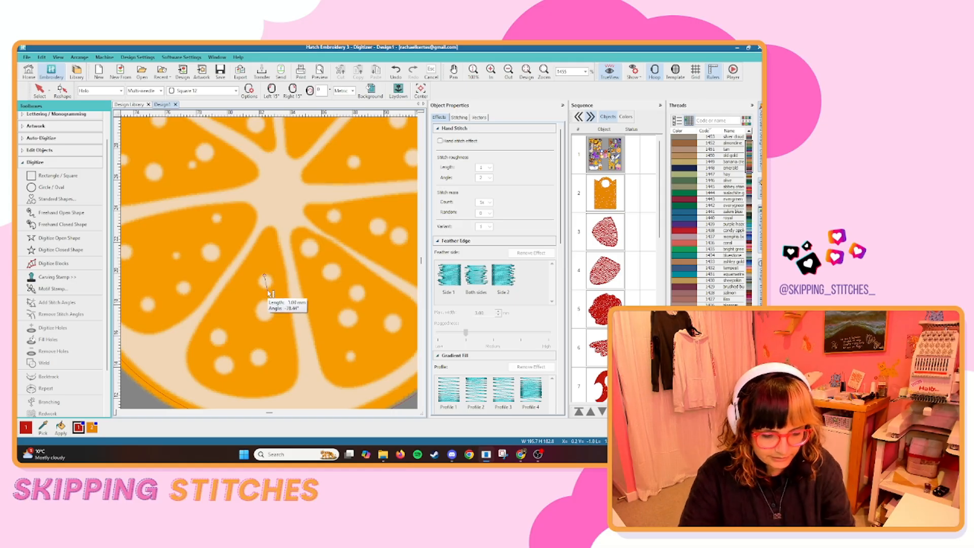
Trace the orange slice's bottom segment just left of centre as a closed fill shape, redoing the points along its outer edge.
{"action": "left_click", "coordinate": [57, 249]}
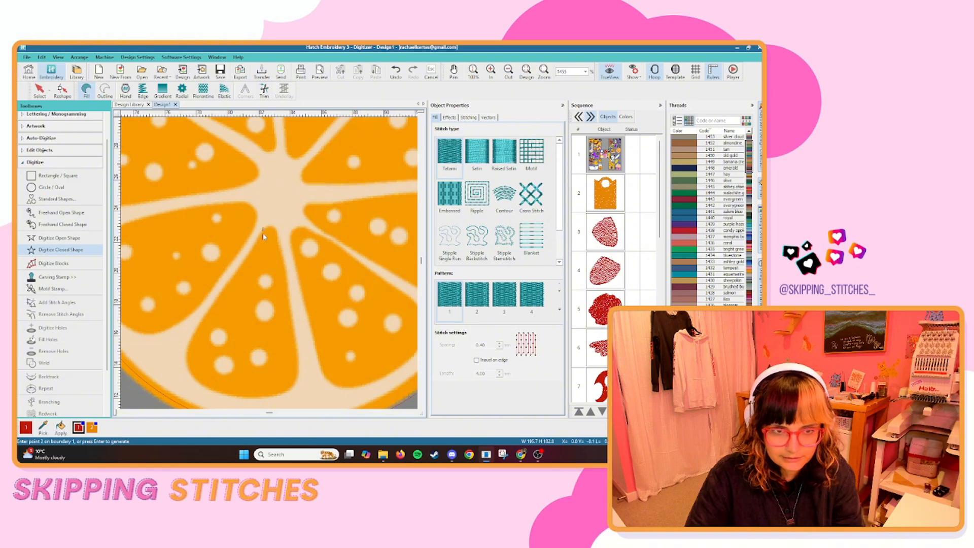
{"action": "left_click", "coordinate": [240, 266]}
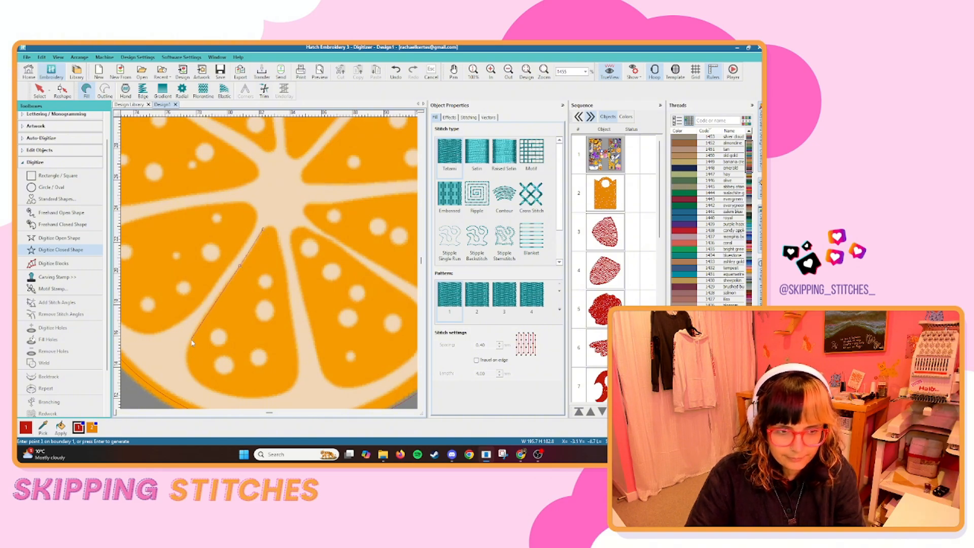
{"action": "left_click", "coordinate": [188, 368]}
{"action": "left_click", "coordinate": [203, 390]}
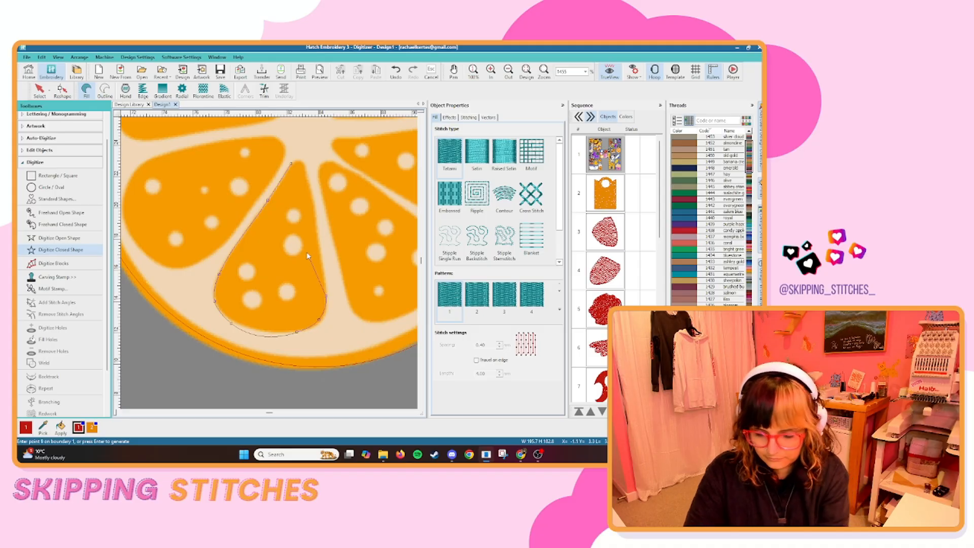
{"action": "key", "text": "BackSpace"}
{"action": "key", "text": "BackSpace"}
{"action": "left_click", "coordinate": [235, 321]}
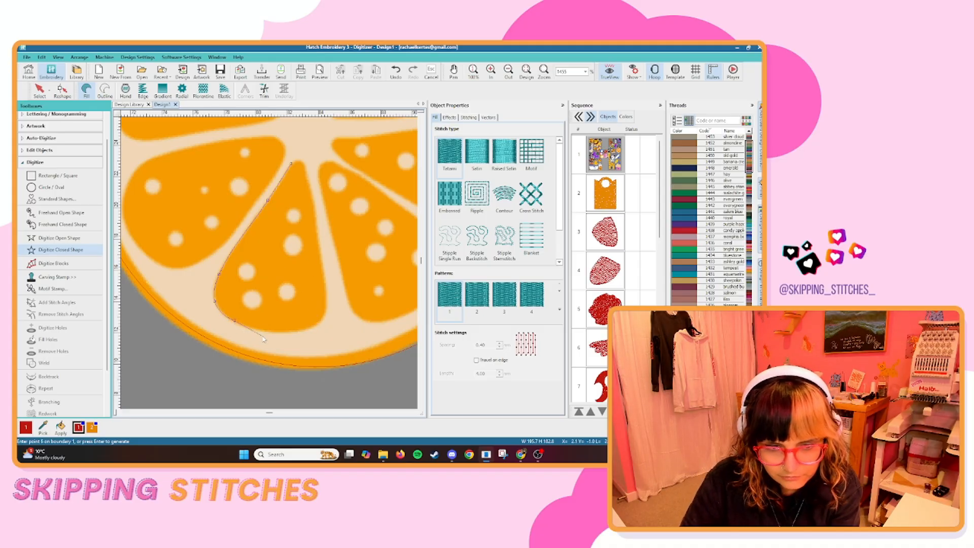
{"action": "left_click", "coordinate": [268, 331]}
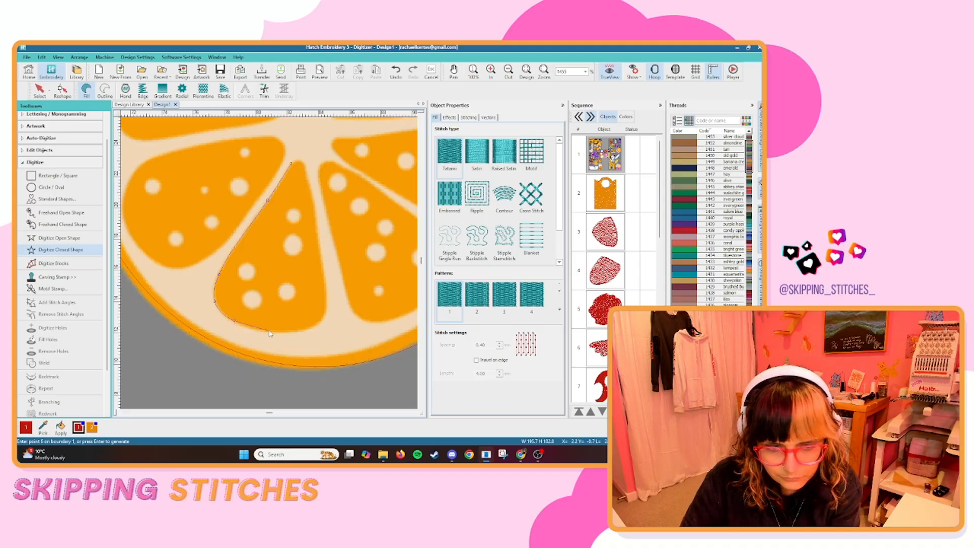
{"action": "left_click", "coordinate": [325, 293]}
{"action": "left_click", "coordinate": [314, 202]}
{"action": "left_click", "coordinate": [307, 173]}
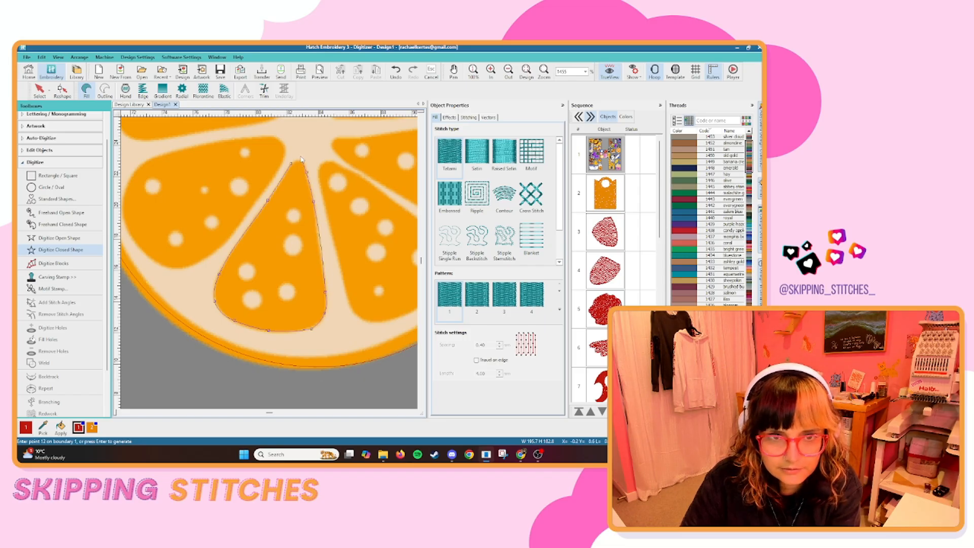
{"action": "key", "text": "Return"}
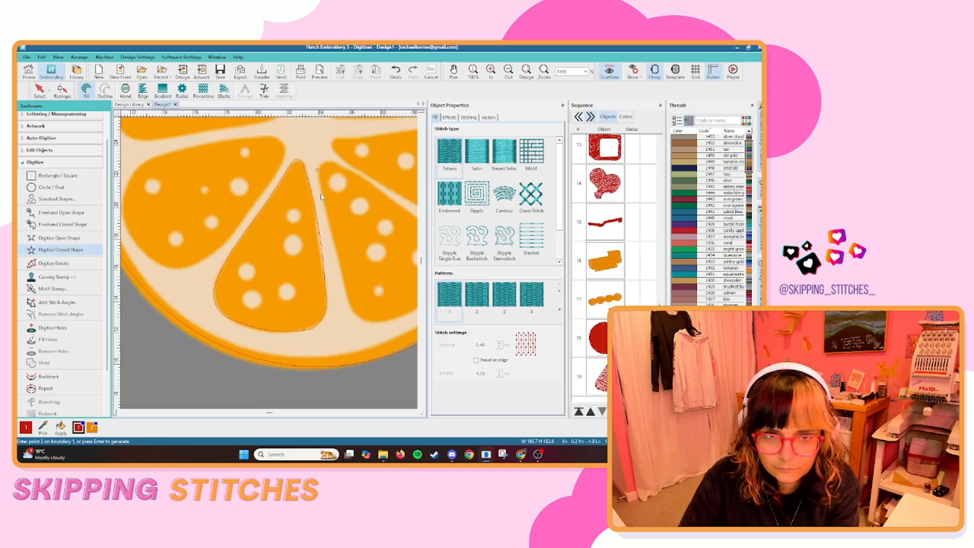
Trace the orange slice's bottom segment just right of centre as a closed fill shape.
{"action": "right_click", "coordinate": [334, 246]}
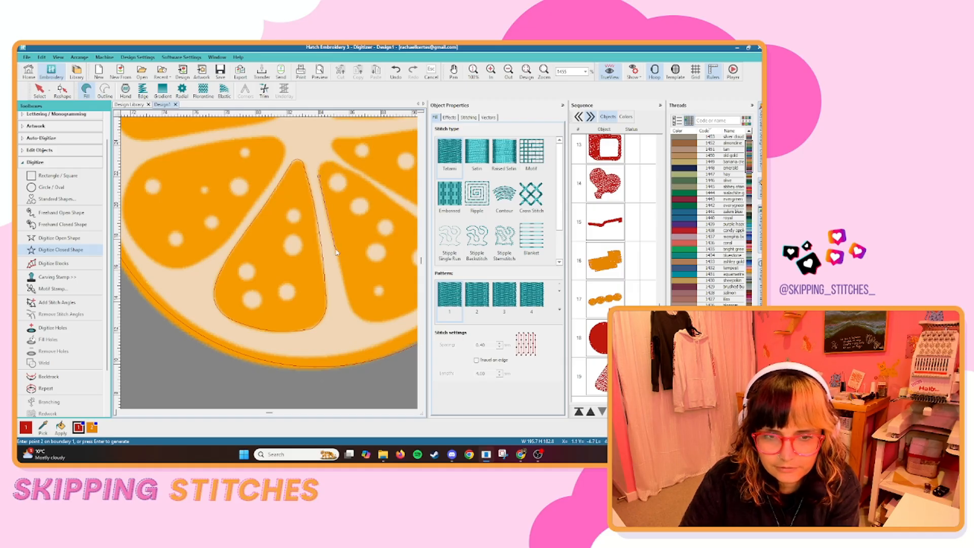
{"action": "right_click", "coordinate": [351, 305]}
{"action": "right_click", "coordinate": [362, 316]}
{"action": "right_click", "coordinate": [383, 320]}
{"action": "right_click", "coordinate": [367, 270]}
{"action": "right_click", "coordinate": [387, 235]}
{"action": "right_click", "coordinate": [383, 218]}
{"action": "right_click", "coordinate": [320, 166]}
{"action": "key", "text": "Return"}
{"action": "scroll", "coordinate": [285, 161], "scroll_direction": "down", "scroll_amount": 1}
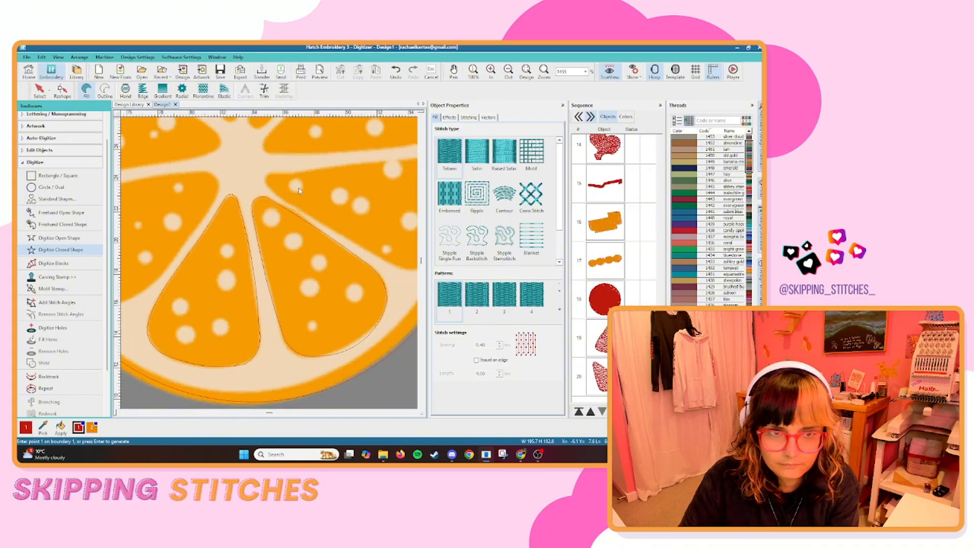
Trace the segment on the orange slice's right side, just below the centre, as a closed fill shape.
{"action": "right_click", "coordinate": [216, 253]}
{"action": "right_click", "coordinate": [276, 276]}
{"action": "right_click", "coordinate": [294, 249]}
{"action": "right_click", "coordinate": [281, 188]}
{"action": "right_click", "coordinate": [159, 201]}
{"action": "right_click", "coordinate": [159, 201]}
{"action": "key", "text": "Return"}
{"action": "scroll", "coordinate": [173, 188], "scroll_direction": "up", "scroll_amount": 2}
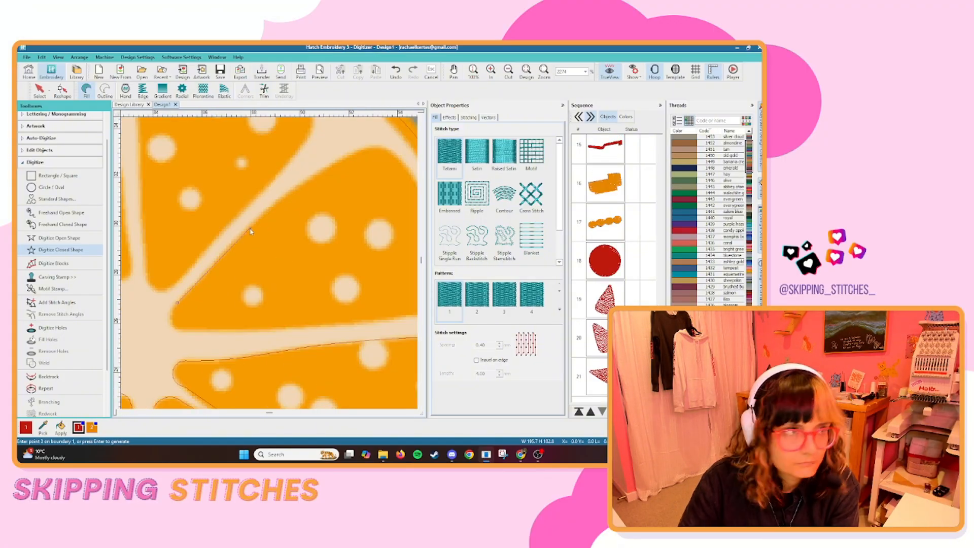
Trace the segment on the orange slice's right side, just above the centre, as a closed fill shape.
{"action": "right_click", "coordinate": [249, 230]}
{"action": "right_click", "coordinate": [292, 223]}
{"action": "right_click", "coordinate": [197, 278]}
{"action": "key", "text": "Return"}
Trace the orange slice's top segment just right of centre as a closed fill shape.
{"action": "right_click", "coordinate": [255, 281]}
{"action": "right_click", "coordinate": [249, 162]}
{"action": "left_click", "coordinate": [251, 131]}
{"action": "right_click", "coordinate": [293, 177]}
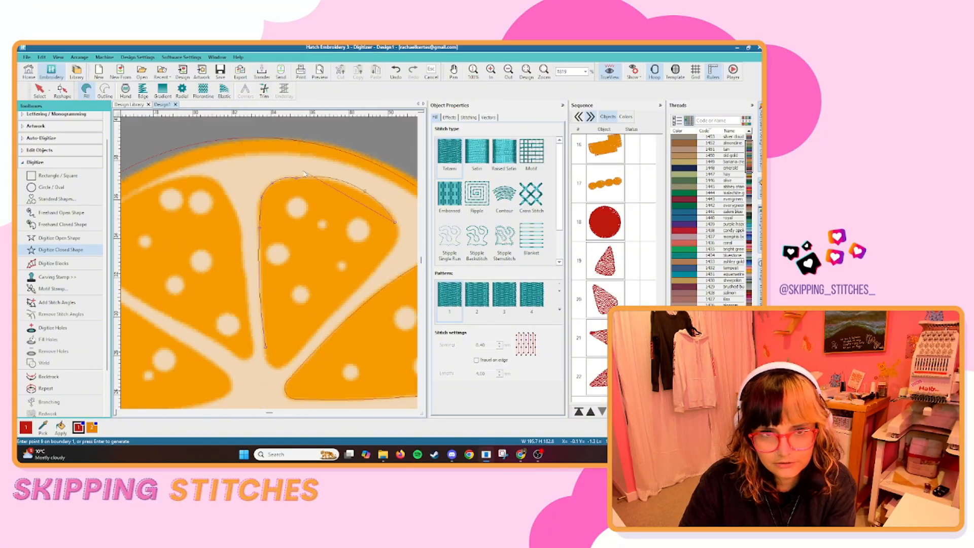
{"action": "right_click", "coordinate": [348, 186]}
{"action": "right_click", "coordinate": [400, 228]}
{"action": "right_click", "coordinate": [275, 369]}
{"action": "key", "text": "Return"}
{"action": "key", "text": "Escape"}
Trace the orange slice's top segment just left of centre as a closed fill shape.
{"action": "left_click", "coordinate": [39, 90]}
{"action": "left_click", "coordinate": [60, 249]}
{"action": "scroll", "coordinate": [203, 248], "scroll_direction": "down", "scroll_amount": 1}
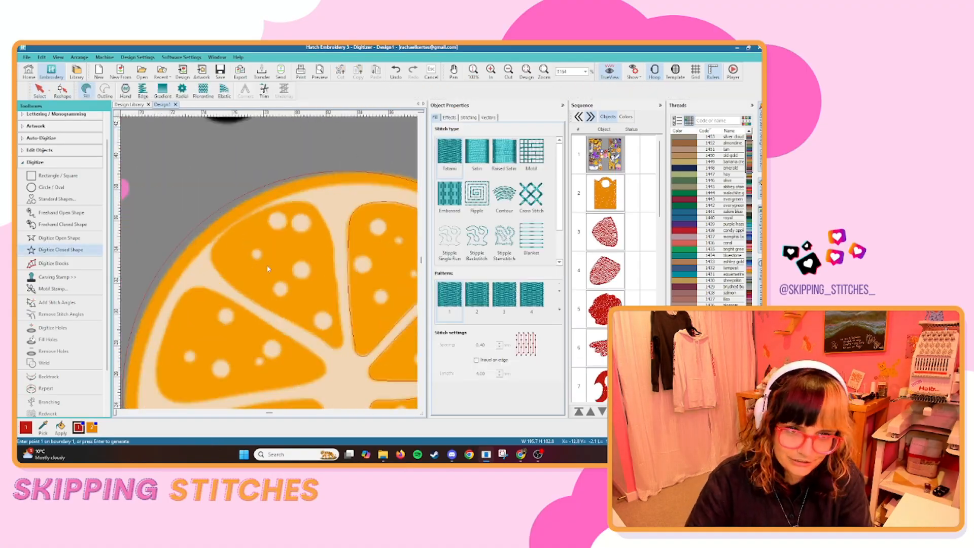
{"action": "right_click", "coordinate": [243, 218]}
{"action": "right_click", "coordinate": [295, 196]}
{"action": "right_click", "coordinate": [332, 282]}
{"action": "scroll", "coordinate": [340, 333], "scroll_direction": "up", "scroll_amount": 2}
{"action": "right_click", "coordinate": [246, 273]}
{"action": "right_click", "coordinate": [199, 240]}
{"action": "scroll", "coordinate": [203, 238], "scroll_direction": "down", "scroll_amount": 2}
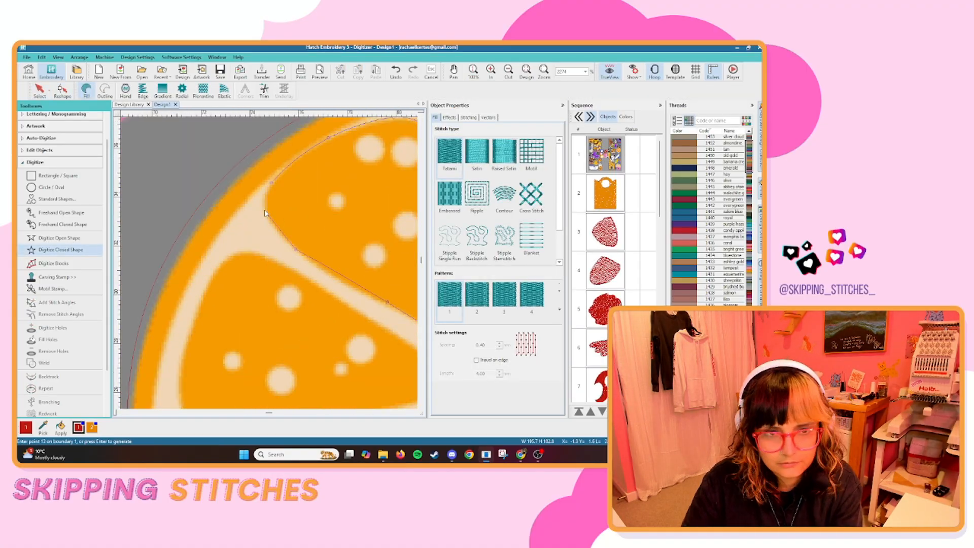
{"action": "key", "text": "Return"}
Trace the two remaining segments on the orange slice's left side as closed fill shapes and finish digitizing them.
{"action": "right_click", "coordinate": [253, 208]}
{"action": "right_click", "coordinate": [315, 245]}
{"action": "right_click", "coordinate": [364, 280]}
{"action": "right_click", "coordinate": [232, 320]}
{"action": "right_click", "coordinate": [233, 207]}
{"action": "scroll", "coordinate": [236, 209], "scroll_direction": "down", "scroll_amount": 2}
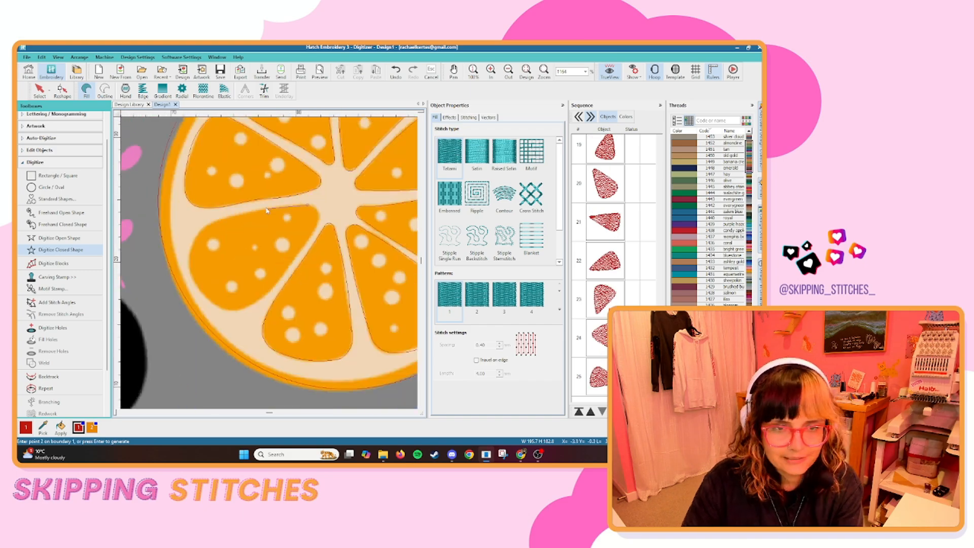
{"action": "key", "text": "Return"}
{"action": "scroll", "coordinate": [345, 264], "scroll_direction": "down", "scroll_amount": 2}
{"action": "key", "text": "Escape"}
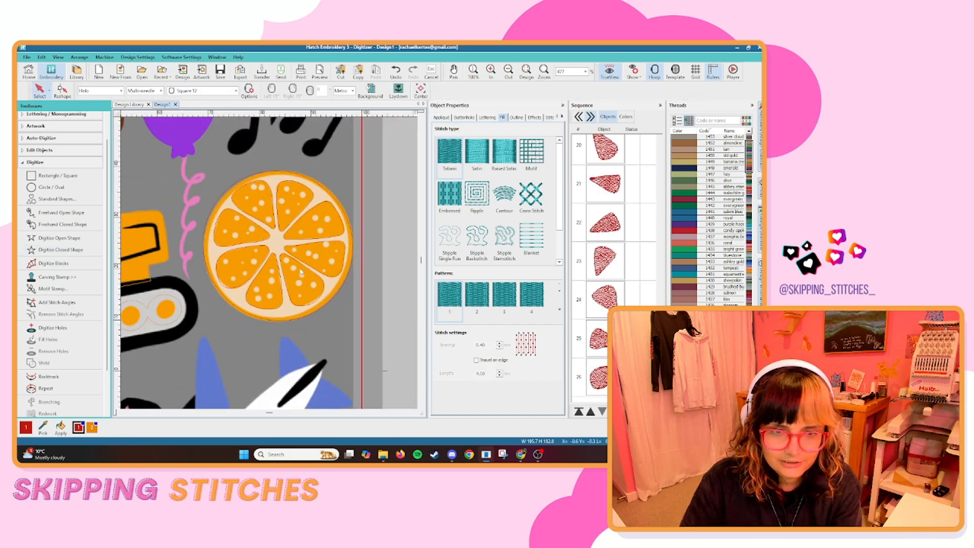
Recolour the orange slice's circular base and all its segments orange.
{"action": "scroll", "coordinate": [274, 264], "scroll_direction": "down", "scroll_amount": 2}
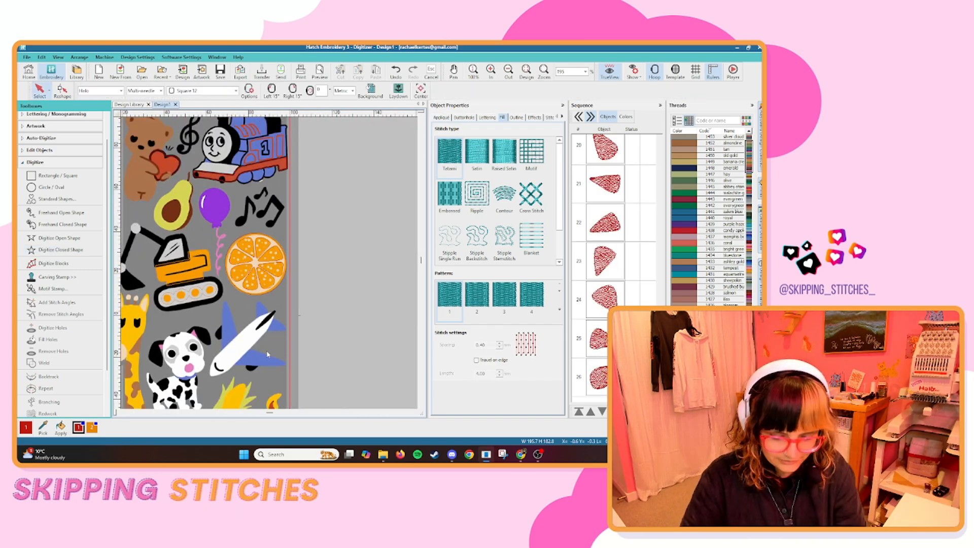
{"action": "left_click", "coordinate": [257, 264]}
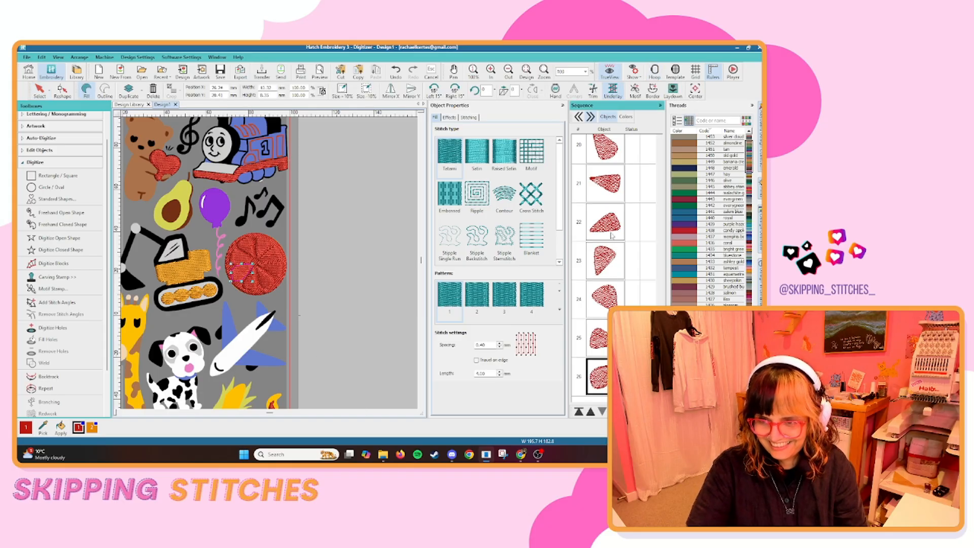
{"action": "left_click", "coordinate": [614, 253], "text": "shift"}
{"action": "left_click", "coordinate": [92, 427]}
{"action": "key", "text": "Escape"}
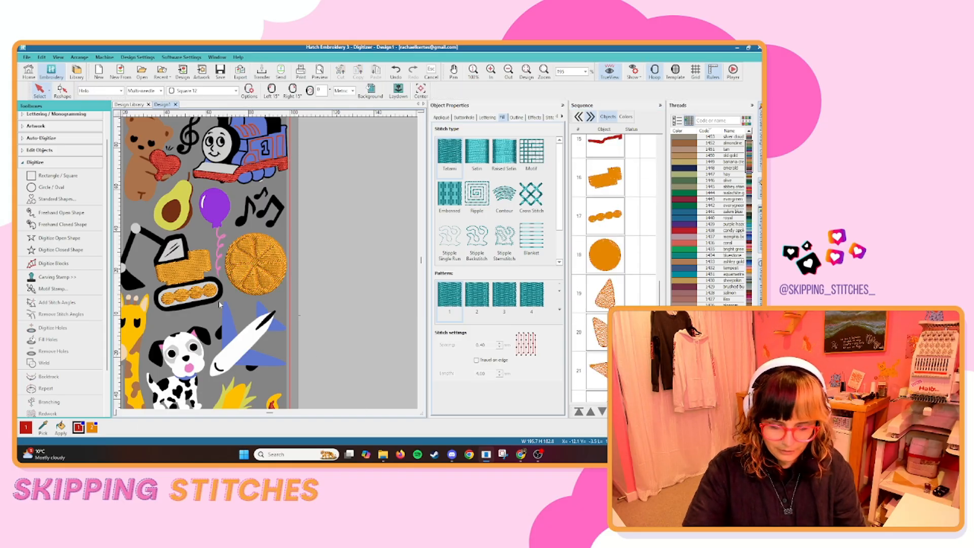
Look at the whole design with stitches and artwork toggled off and on to check the digitized shapes.
{"action": "key", "text": "s"}
{"action": "key", "text": "s"}
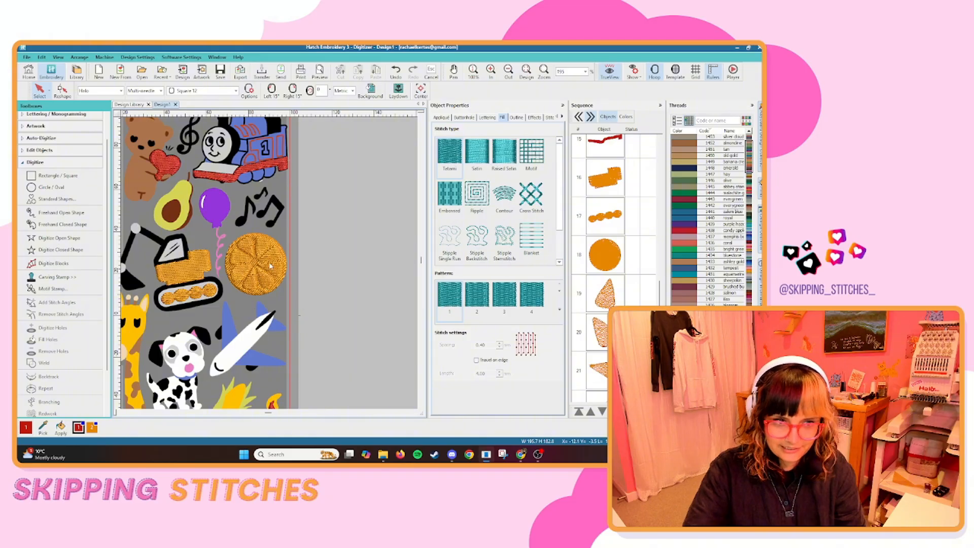
{"action": "key", "text": "0"}
{"action": "key", "text": "d"}
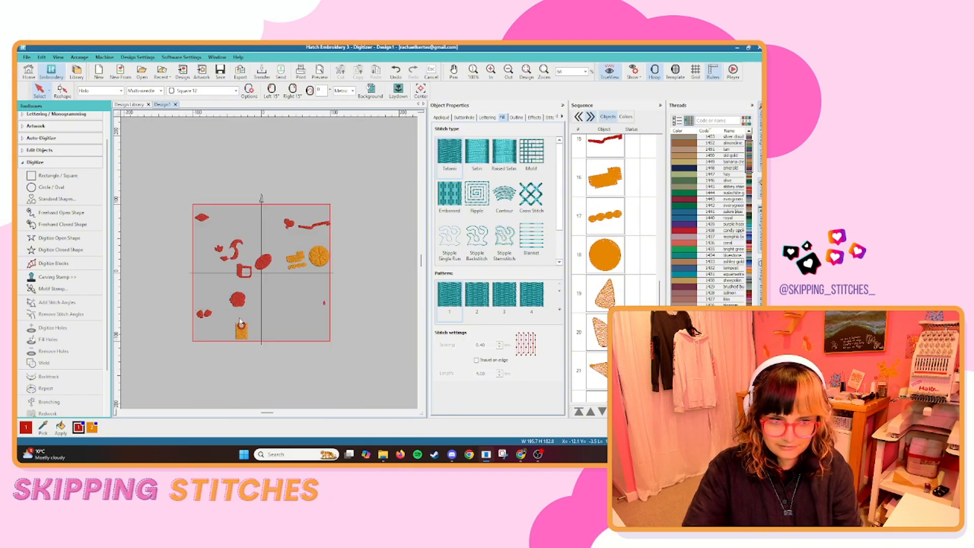
{"action": "key", "text": "d"}
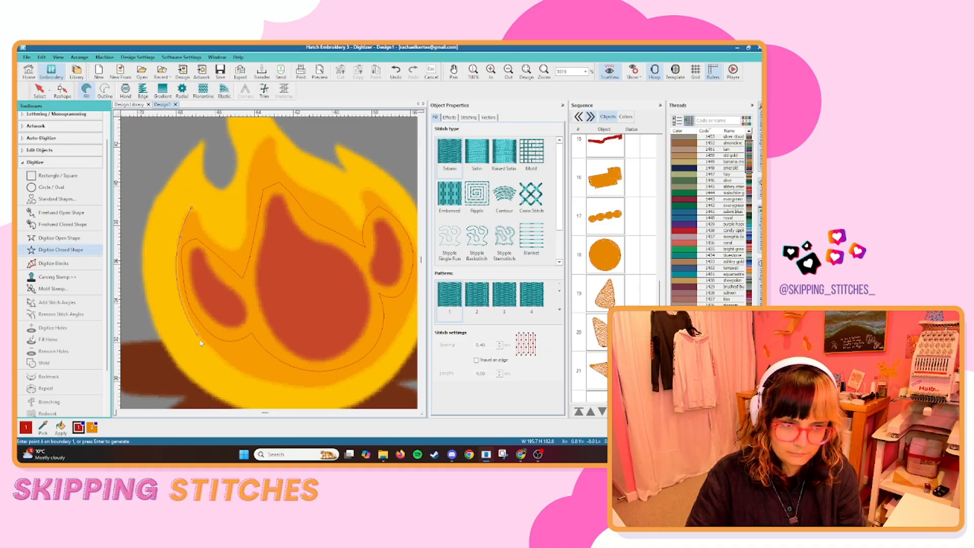
Digitize the campfire's orange flame as a closed fill shape with a hole over its red inner flame, and recolour it orange.
{"action": "key", "text": "Return"}
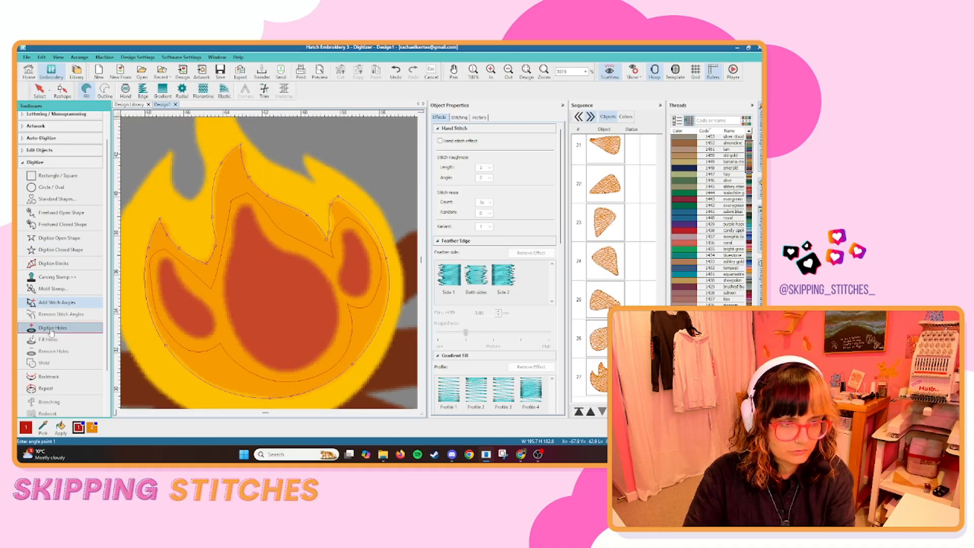
{"action": "left_click", "coordinate": [63, 331]}
{"action": "left_click", "coordinate": [246, 204]}
{"action": "left_click", "coordinate": [225, 291]}
{"action": "left_click", "coordinate": [301, 368]}
{"action": "left_click", "coordinate": [275, 248]}
{"action": "key", "text": "Return"}
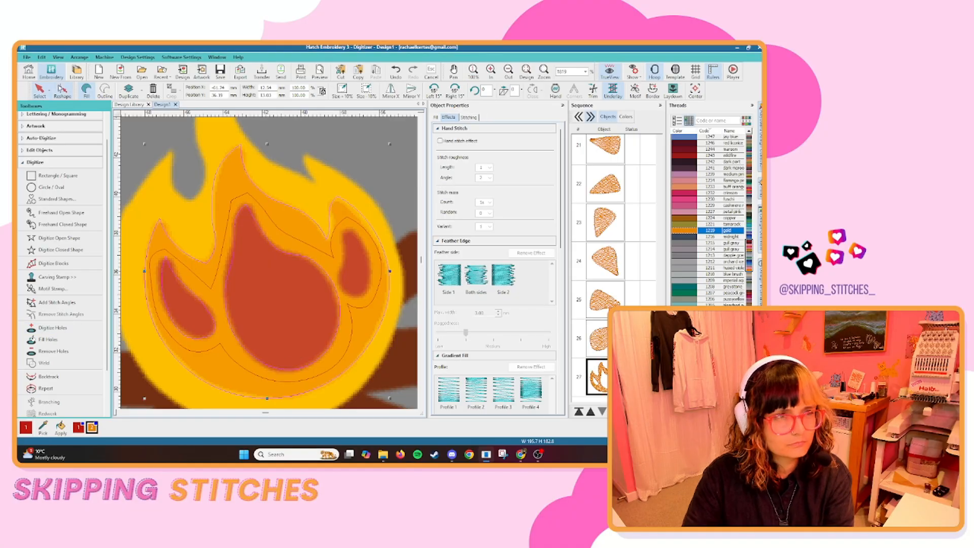
{"action": "left_click", "coordinate": [53, 328]}
{"action": "left_click", "coordinate": [344, 229]}
{"action": "key", "text": "Return"}
Look over the whole artwork with the stitches hidden to find the areas still to digitize.
{"action": "scroll", "coordinate": [306, 235], "scroll_direction": "down", "scroll_amount": 4}
{"action": "left_click", "coordinate": [307, 235]}
{"action": "scroll", "coordinate": [305, 238], "scroll_direction": "down", "scroll_amount": 11}
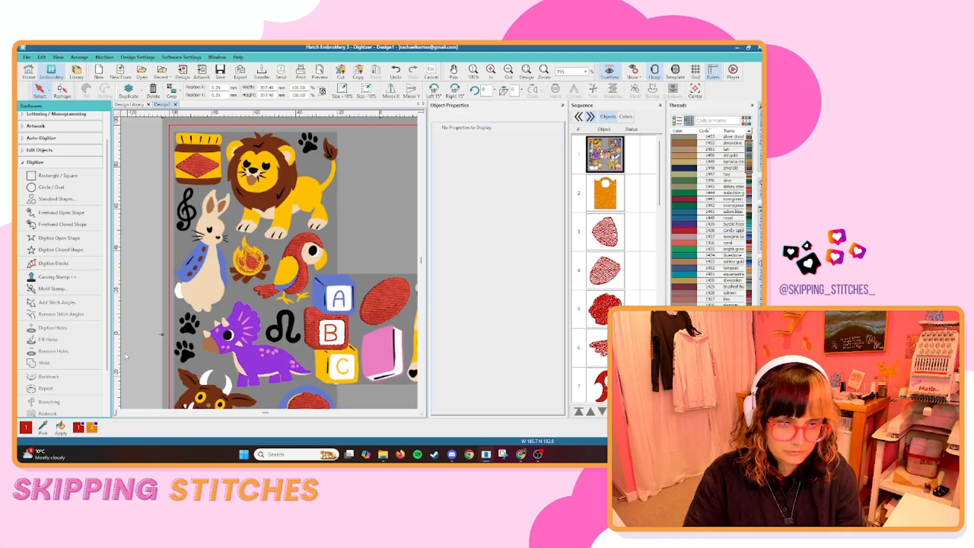
{"action": "left_click", "coordinate": [164, 318]}
{"action": "key", "text": "d"}
{"action": "key", "text": "d"}
{"action": "scroll", "coordinate": [380, 346], "scroll_direction": "up", "scroll_amount": 6}
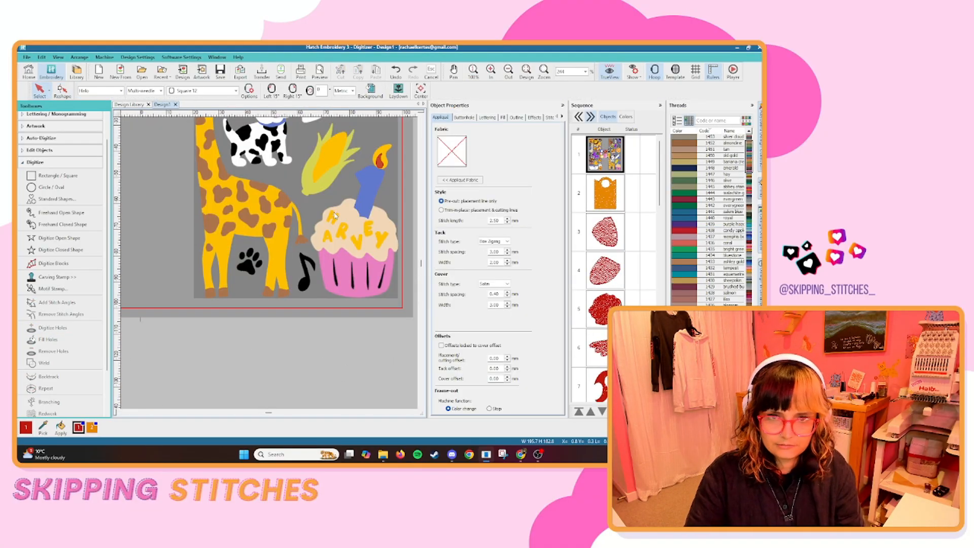
{"action": "scroll", "coordinate": [364, 284], "scroll_direction": "down", "scroll_amount": 5}
{"action": "left_click_drag", "start_coordinate": [303, 261], "coordinate": [284, 324]}
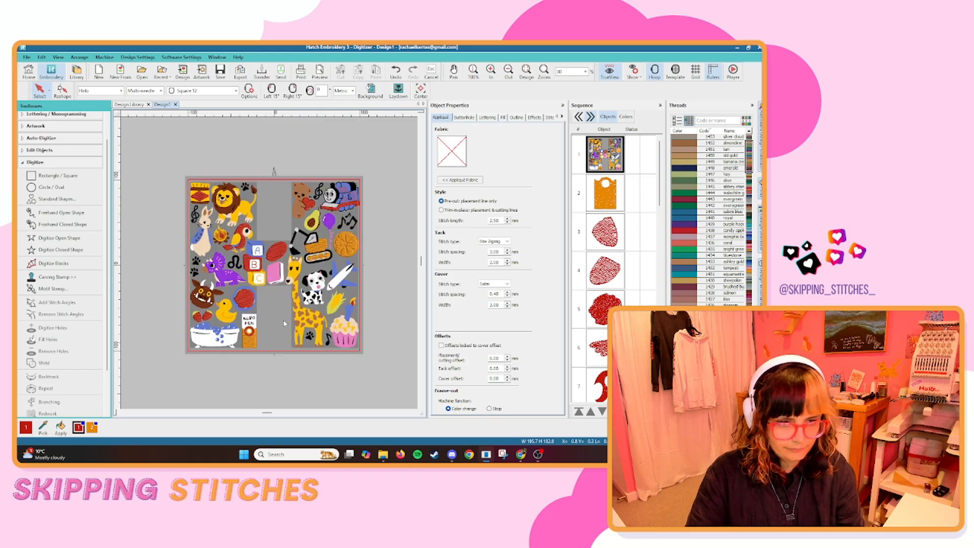
Digitize the jar's yellow label band as a closed fill shape and recolour it yellow.
{"action": "left_click", "coordinate": [56, 250]}
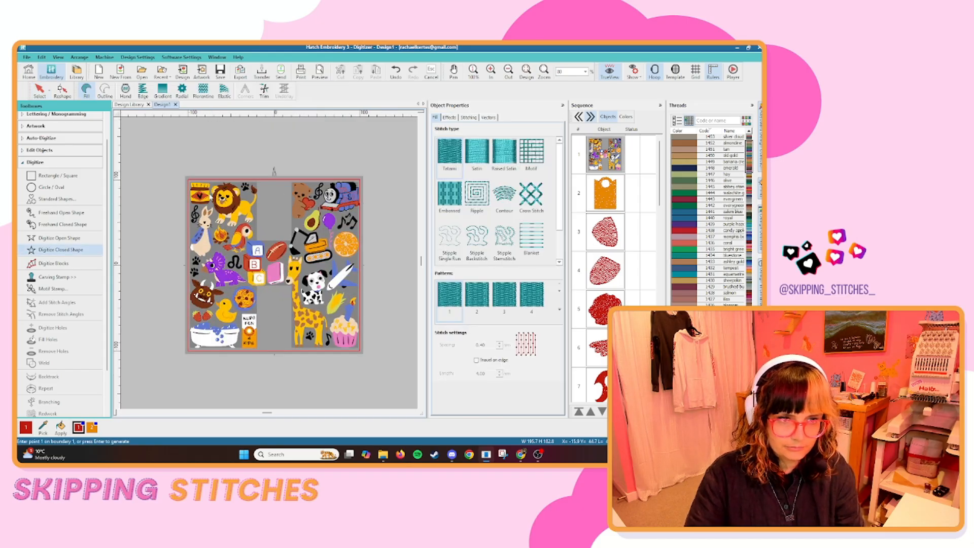
{"action": "scroll", "coordinate": [184, 181], "scroll_direction": "up", "scroll_amount": 8}
{"action": "left_click", "coordinate": [234, 235]}
{"action": "left_click", "coordinate": [237, 316]}
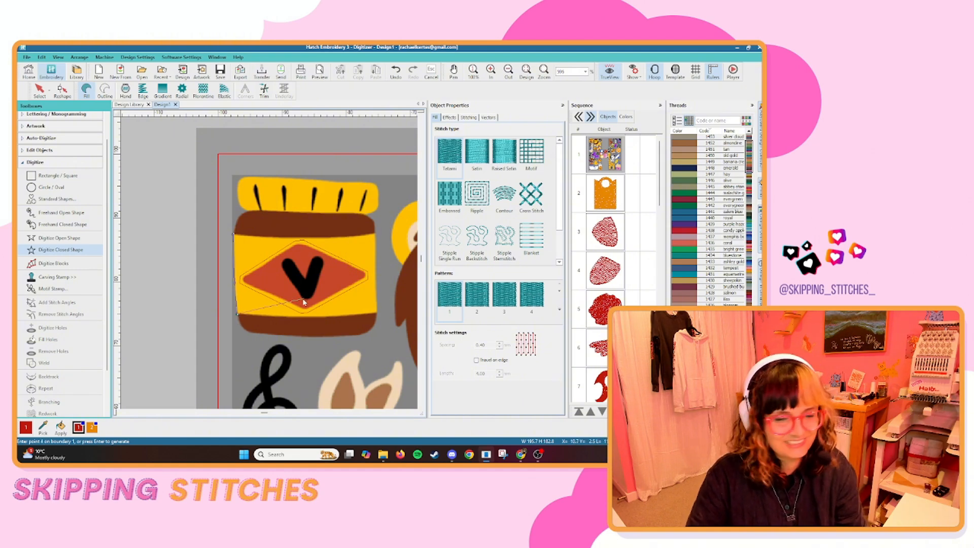
{"action": "left_click", "coordinate": [308, 320]}
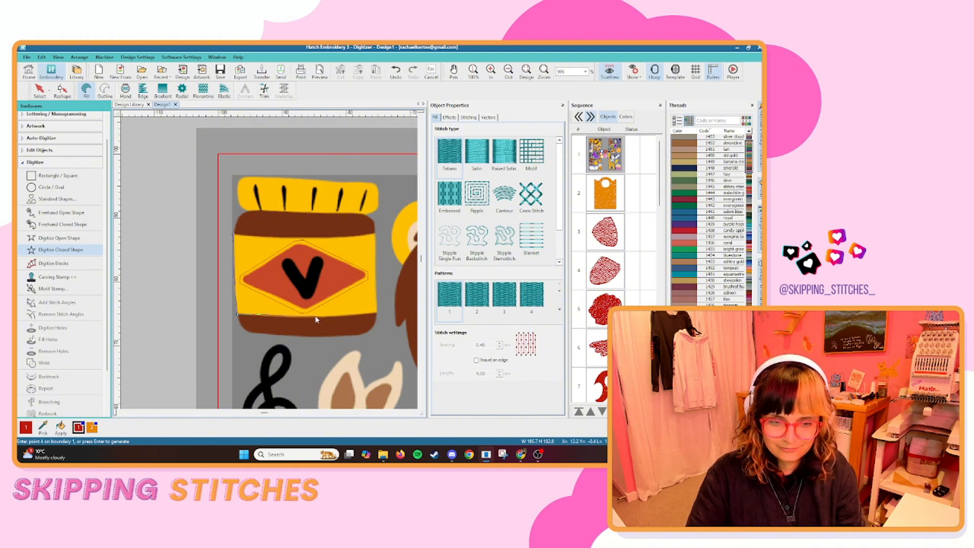
{"action": "left_click", "coordinate": [377, 315]}
{"action": "left_click", "coordinate": [376, 233]}
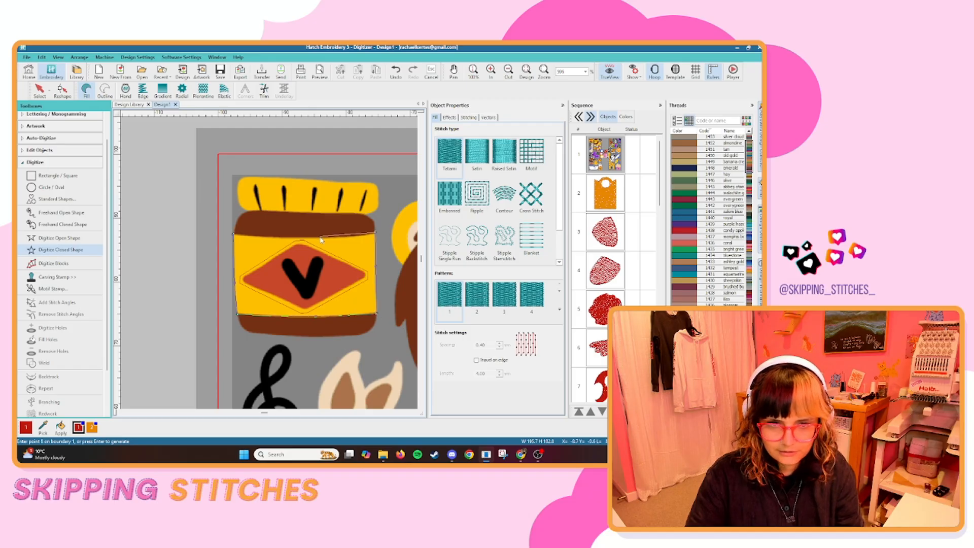
{"action": "left_click", "coordinate": [320, 236]}
{"action": "left_click", "coordinate": [248, 235]}
{"action": "key", "text": "Return"}
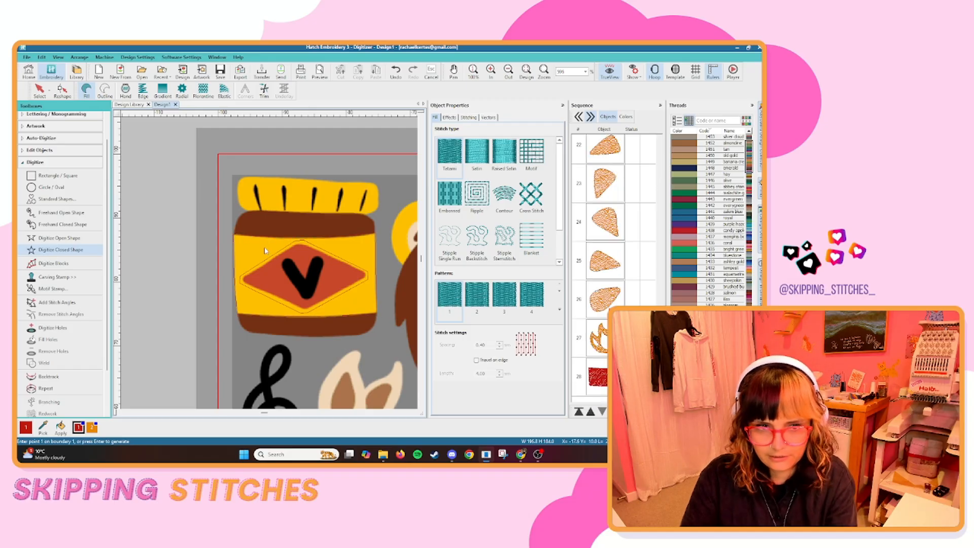
{"action": "left_click", "coordinate": [39, 91]}
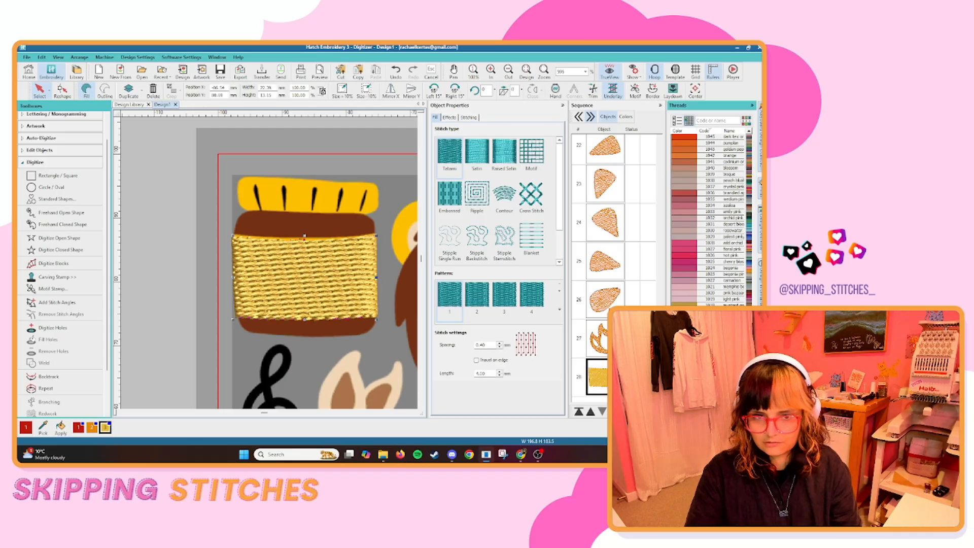
{"action": "left_click", "coordinate": [204, 257]}
Cut a diamond-shaped hole in the jar's yellow label fill along the edge of the red diamond.
{"action": "key", "text": "s"}
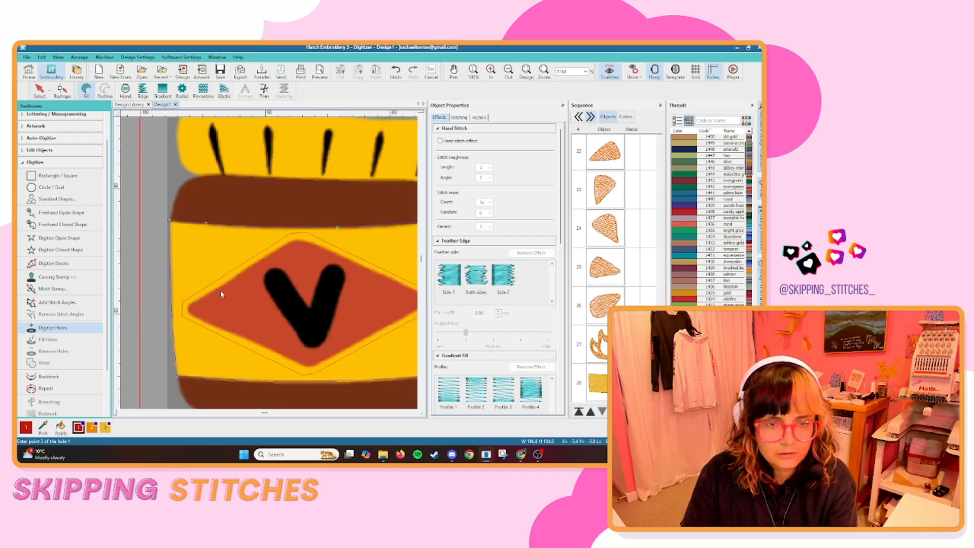
{"action": "left_click", "coordinate": [187, 308]}
{"action": "left_click", "coordinate": [293, 246]}
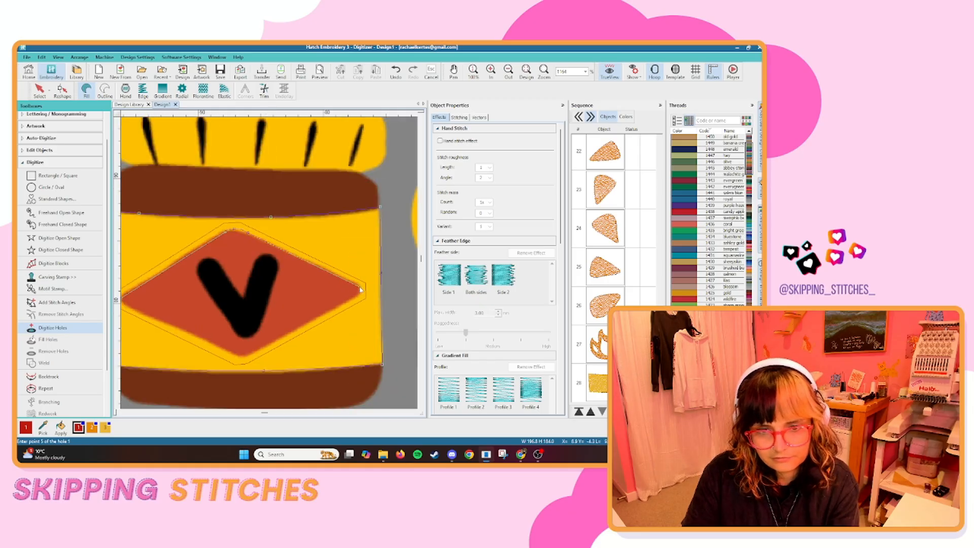
{"action": "left_click", "coordinate": [360, 291]}
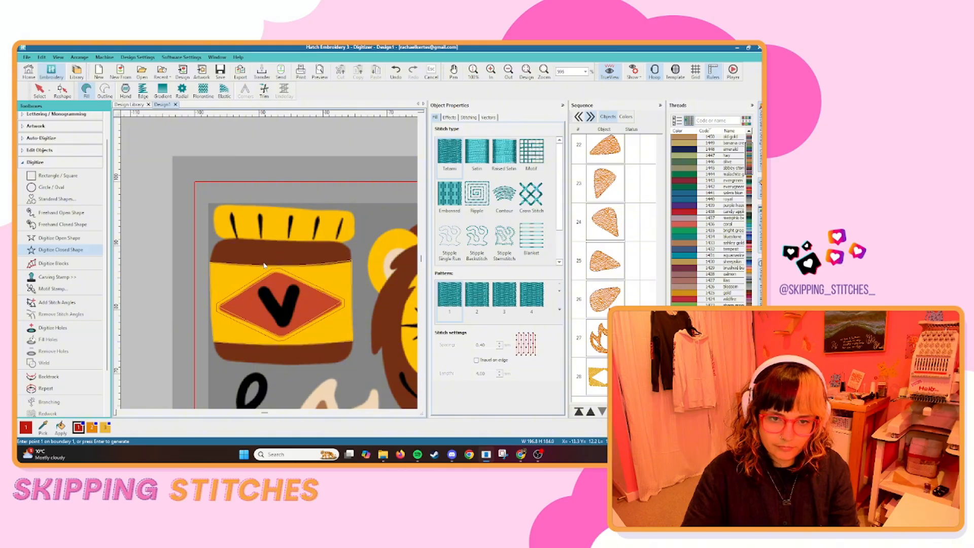
Digitize the jar's yellow lid as a closed fill shape with rounded ends, tracing its edge above the brown band.
{"action": "scroll", "coordinate": [233, 230], "scroll_direction": "up", "scroll_amount": 2}
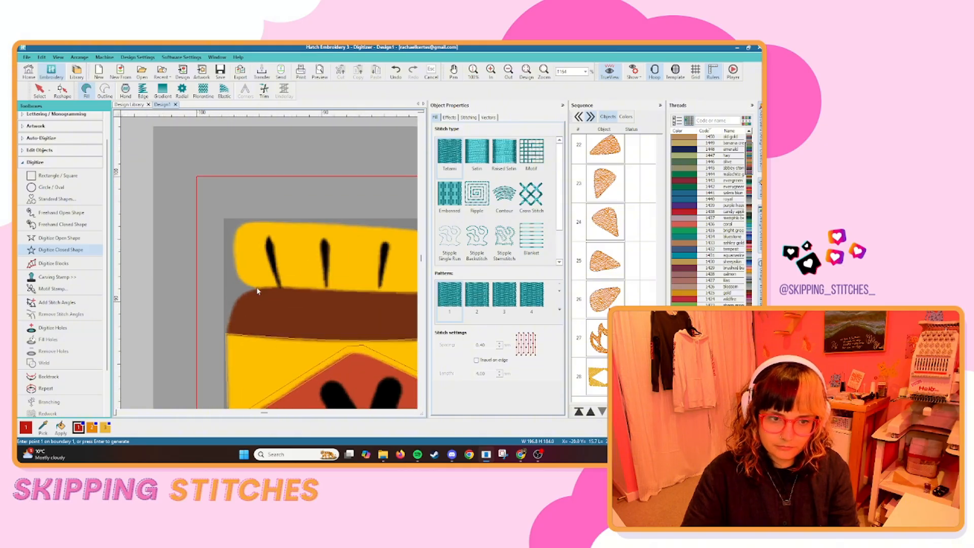
{"action": "left_click", "coordinate": [242, 280]}
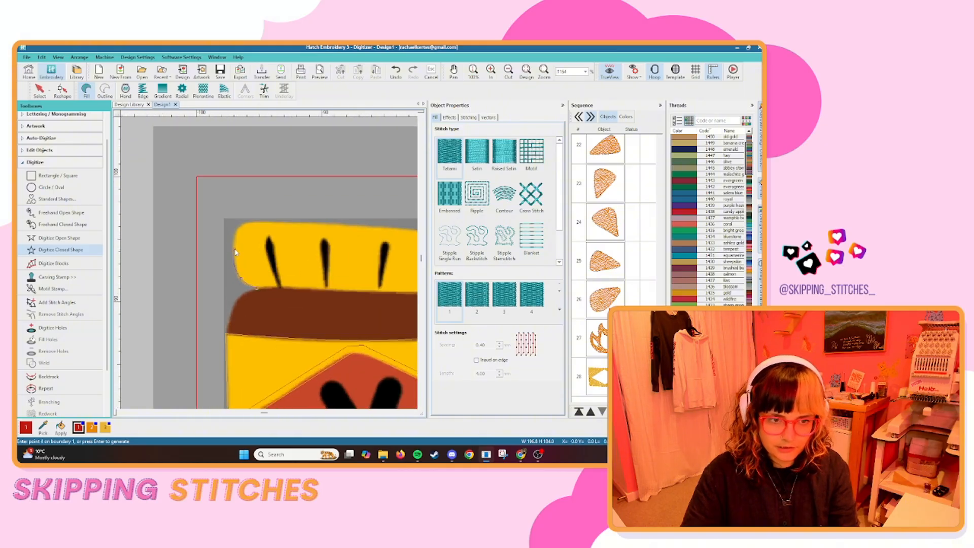
{"action": "left_click", "coordinate": [241, 232]}
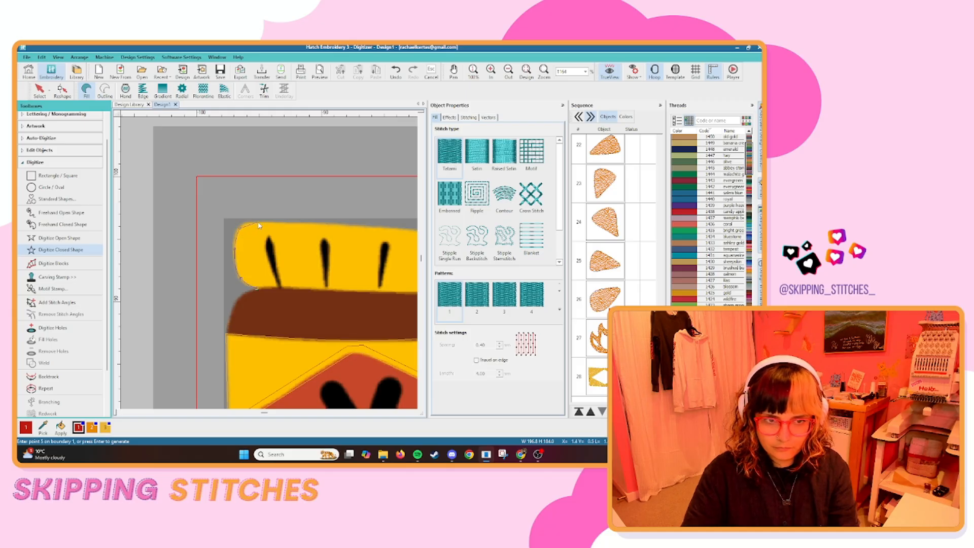
{"action": "left_click", "coordinate": [258, 225]}
{"action": "key", "text": "BackSpace"}
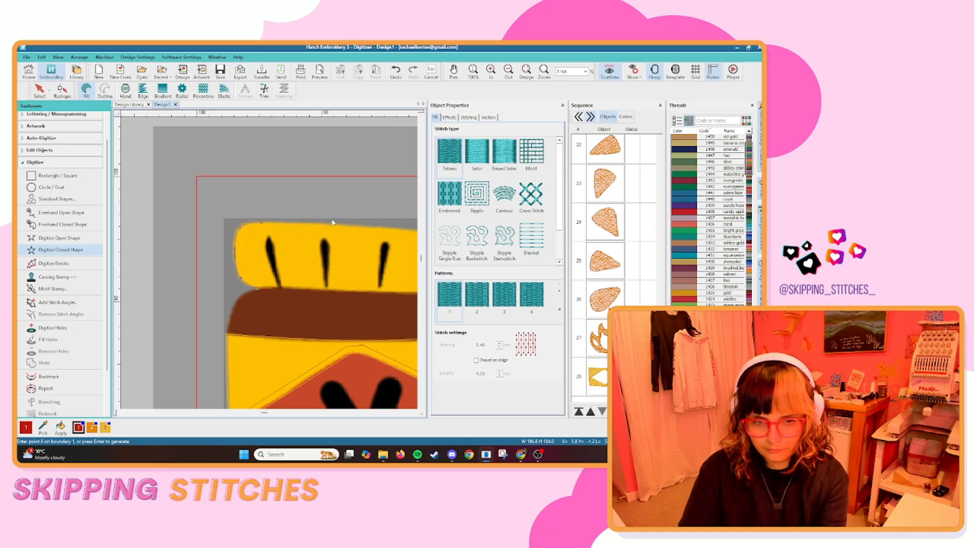
{"action": "right_click", "coordinate": [336, 225]}
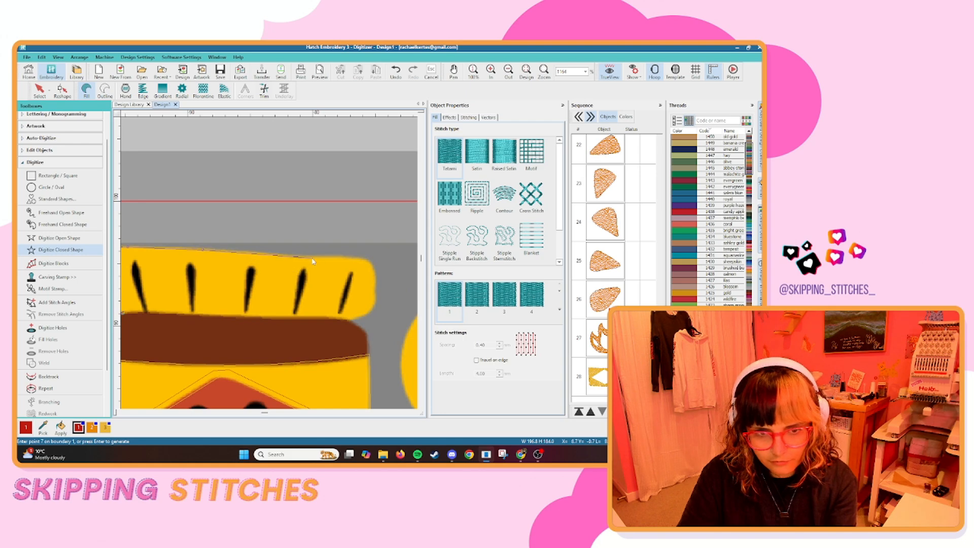
{"action": "right_click", "coordinate": [311, 257]}
{"action": "right_click", "coordinate": [299, 261]}
{"action": "right_click", "coordinate": [307, 272]}
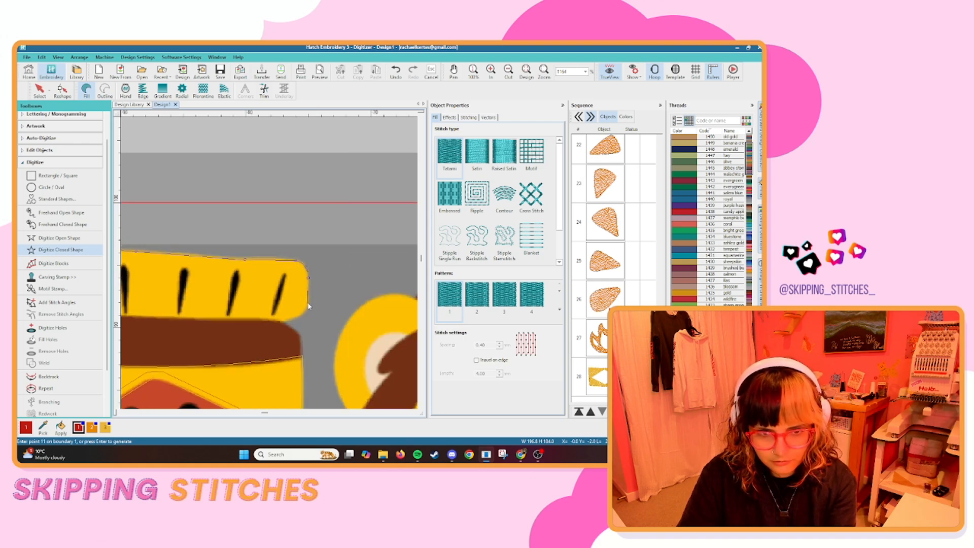
{"action": "right_click", "coordinate": [308, 308]}
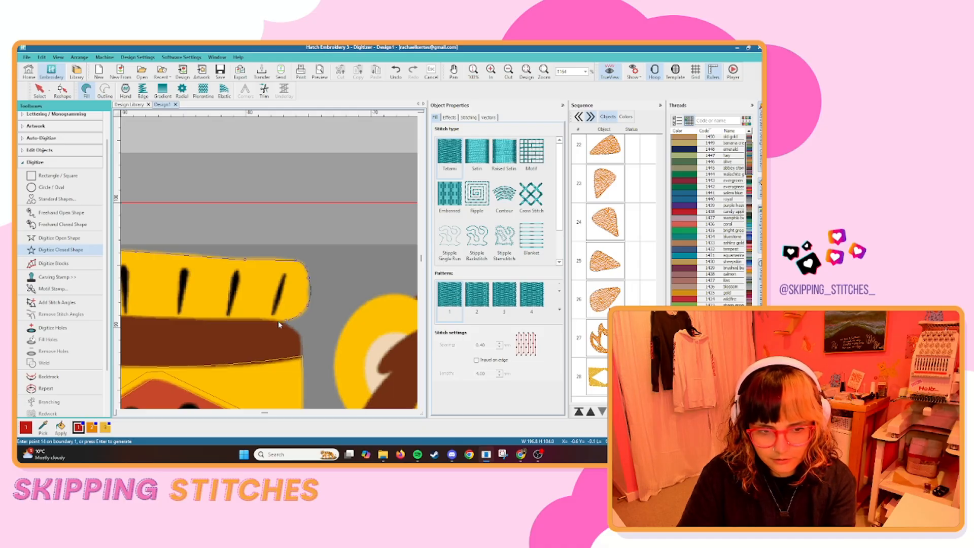
{"action": "right_click", "coordinate": [278, 321]}
{"action": "right_click", "coordinate": [194, 317]}
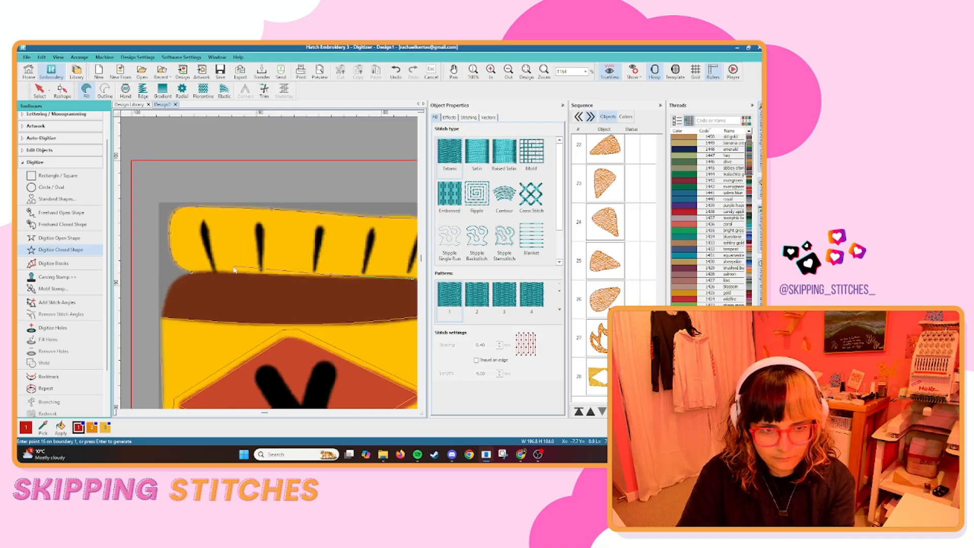
{"action": "right_click", "coordinate": [222, 273]}
{"action": "key", "text": "BackSpace"}
{"action": "key", "text": "BackSpace"}
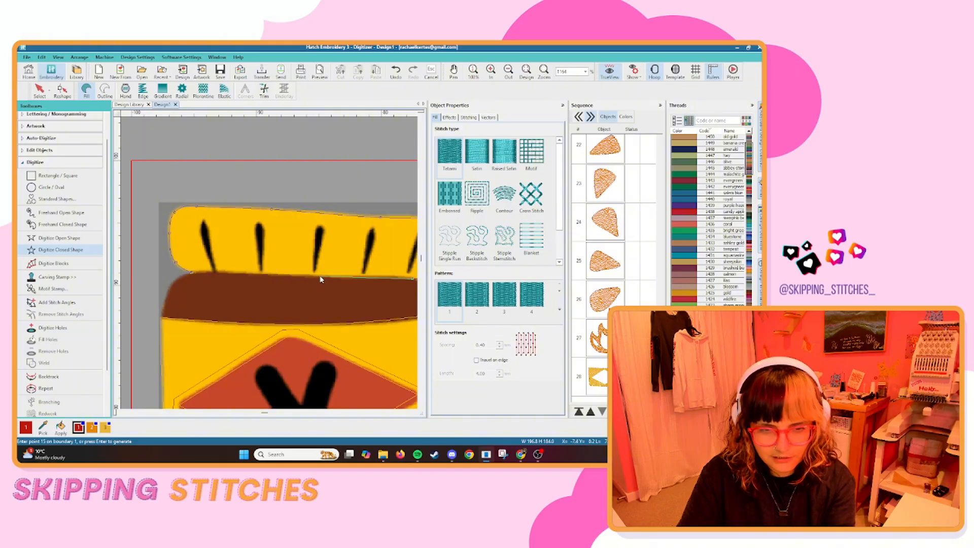
{"action": "key", "text": "Return"}
{"action": "scroll", "coordinate": [257, 242], "scroll_direction": "down", "scroll_amount": 3}
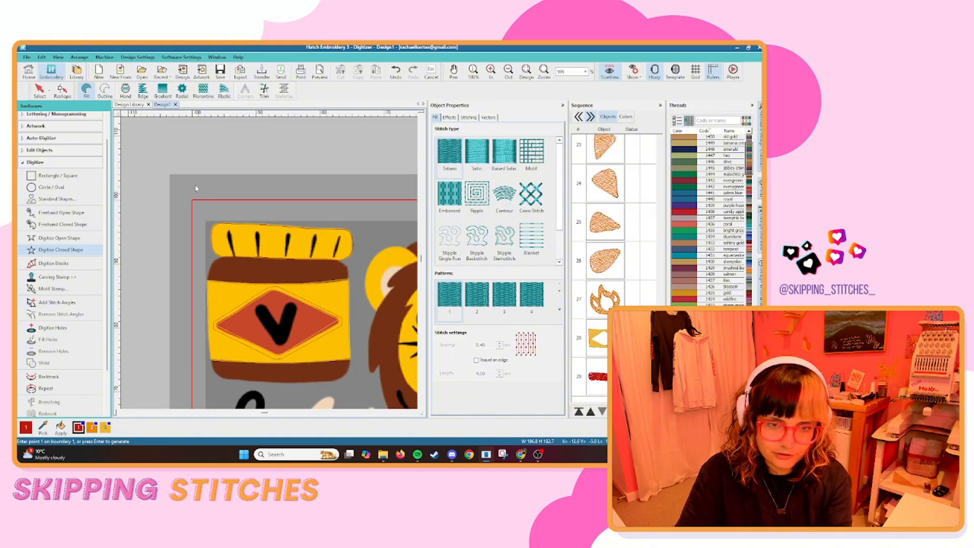
Recolour the jar lid's new fill shape yellow.
{"action": "scroll", "coordinate": [261, 261], "scroll_direction": "up", "scroll_amount": 5}
{"action": "key", "text": "Escape"}
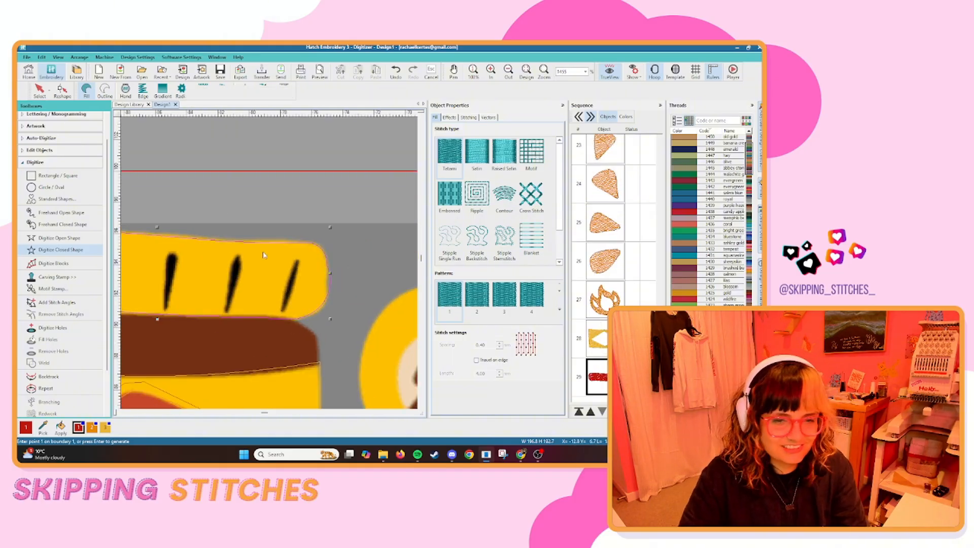
{"action": "scroll", "coordinate": [287, 164], "scroll_direction": "up", "scroll_amount": 2}
{"action": "key", "text": "h"}
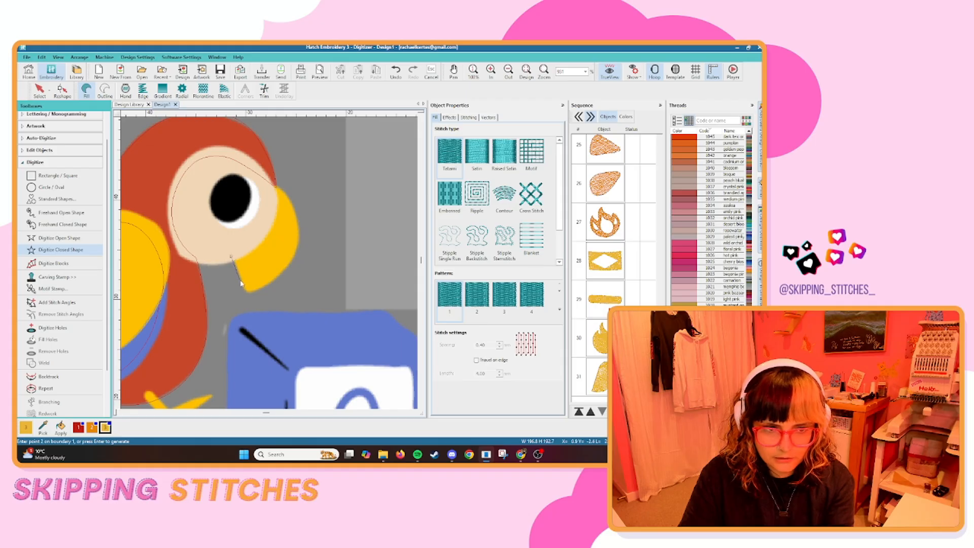
Digitize the parrot's yellow beak as a closed fill shape, extending its inner edge slightly under the face patch.
{"action": "left_click", "coordinate": [247, 293]}
{"action": "right_click", "coordinate": [282, 272]}
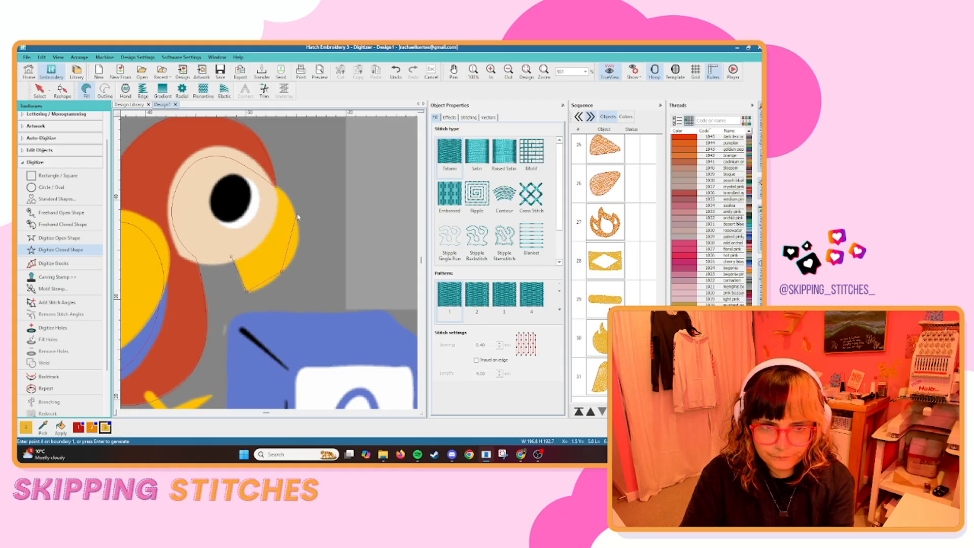
{"action": "right_click", "coordinate": [297, 214]}
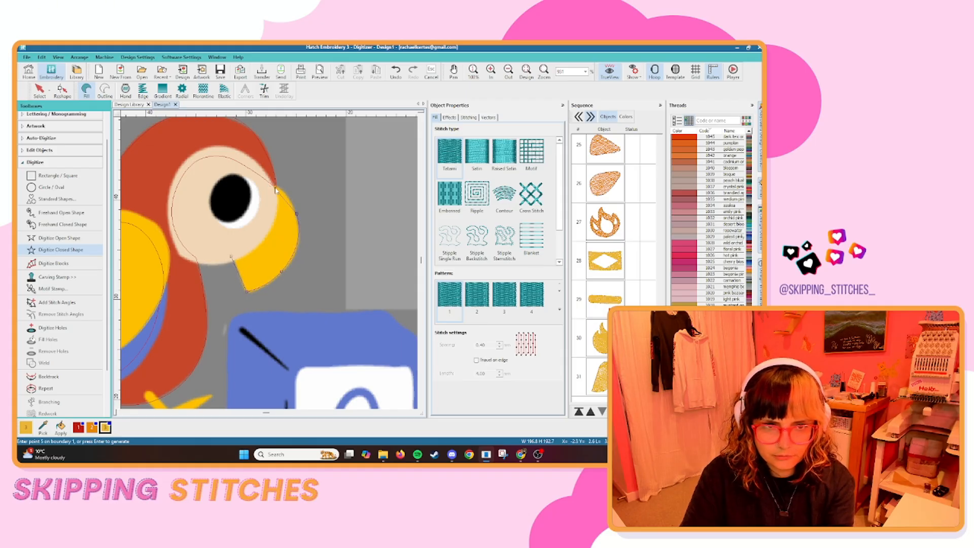
{"action": "right_click", "coordinate": [275, 188]}
{"action": "right_click", "coordinate": [270, 211]}
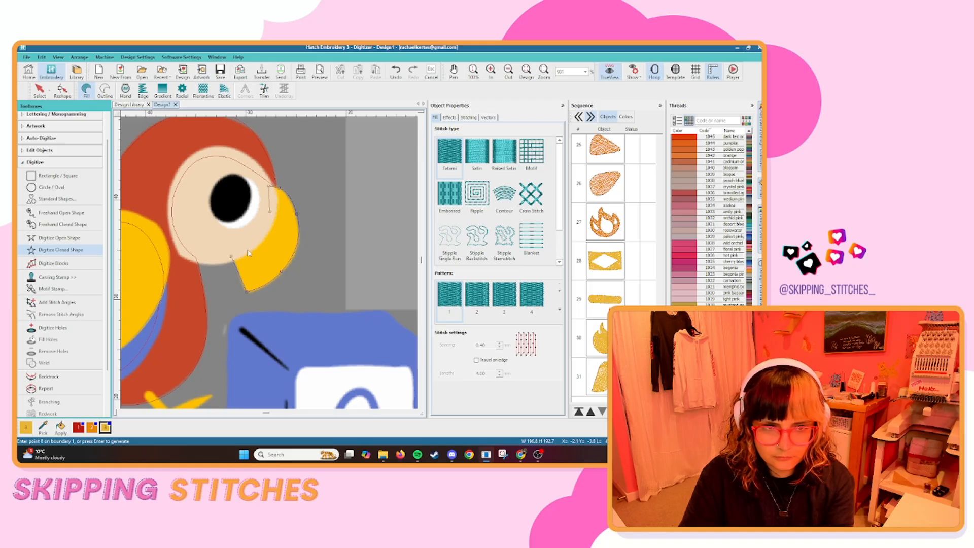
{"action": "right_click", "coordinate": [243, 250]}
{"action": "key", "text": "Return"}
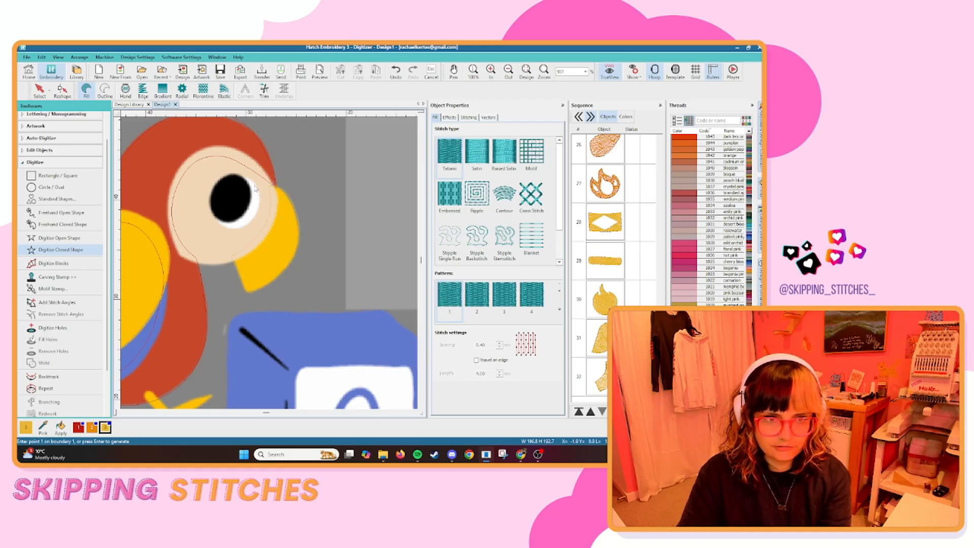
Digitize the parrot's yellow leg and three-toed foot beneath the blue wing tip as a closed fill shape.
{"action": "scroll", "coordinate": [270, 266], "scroll_direction": "down", "scroll_amount": 3}
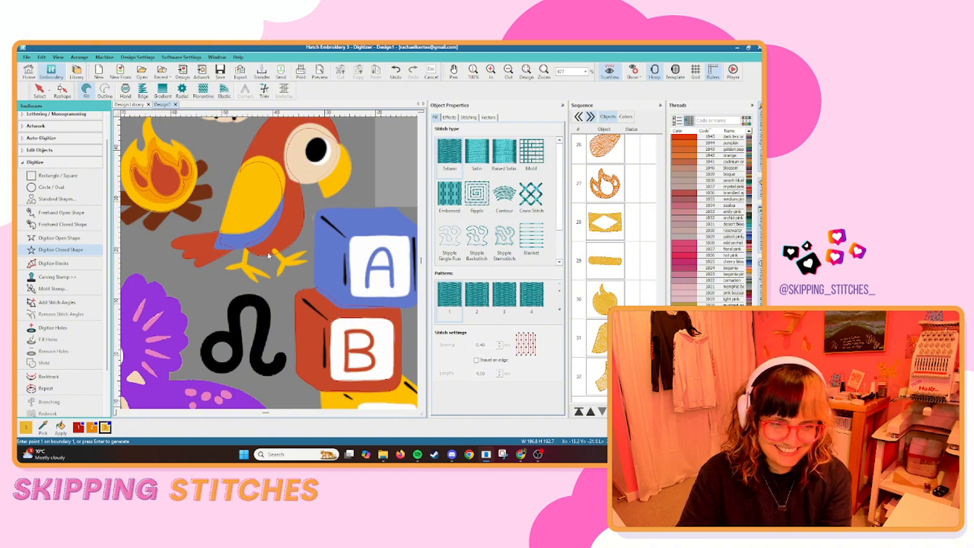
{"action": "scroll", "coordinate": [269, 256], "scroll_direction": "up", "scroll_amount": 10}
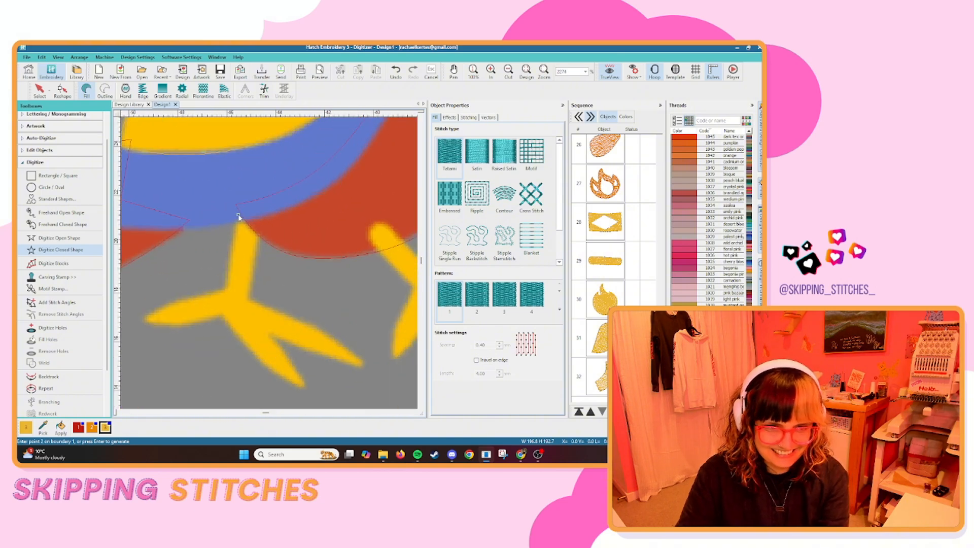
{"action": "left_click", "coordinate": [227, 290]}
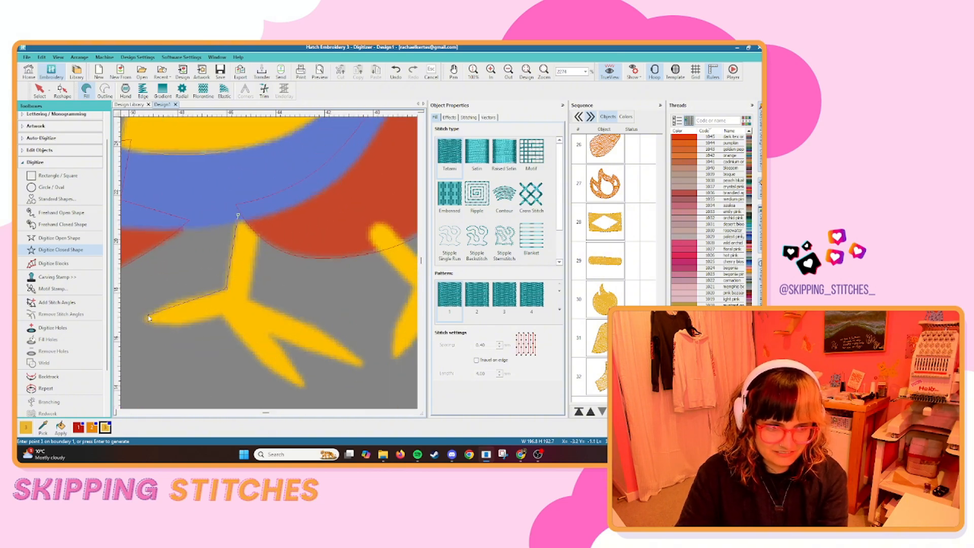
{"action": "left_click", "coordinate": [147, 318]}
{"action": "key", "text": "BackSpace"}
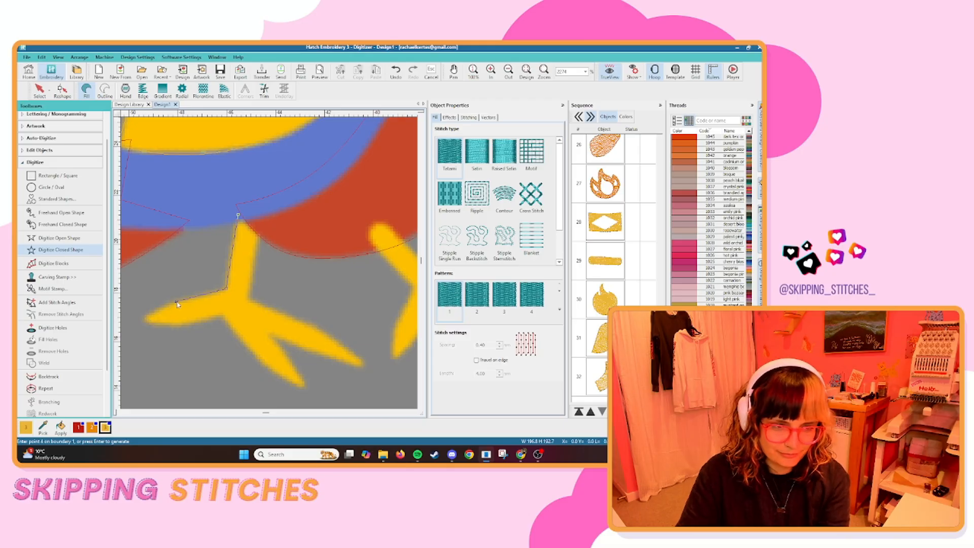
{"action": "left_click", "coordinate": [147, 319]}
{"action": "left_click", "coordinate": [181, 325]}
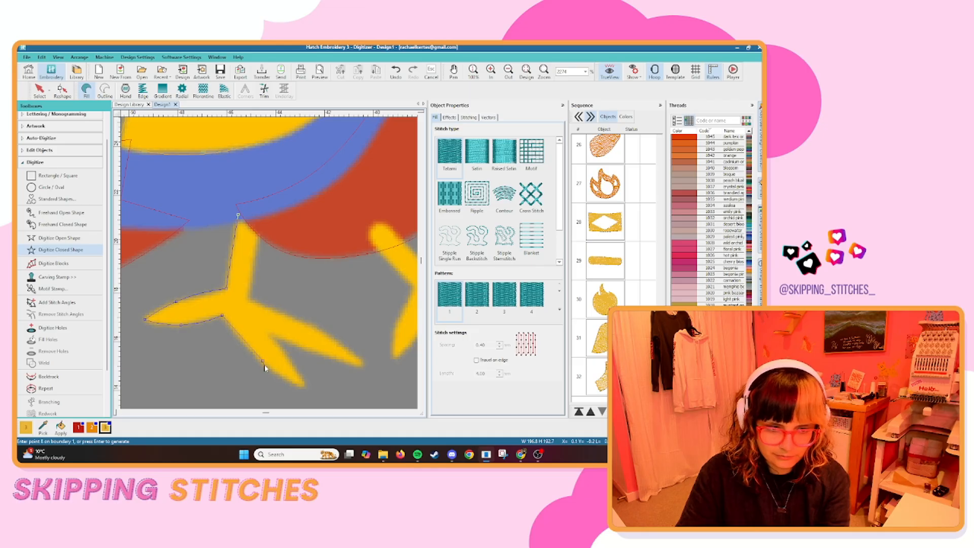
{"action": "left_click", "coordinate": [304, 385]}
{"action": "left_click", "coordinate": [289, 357]}
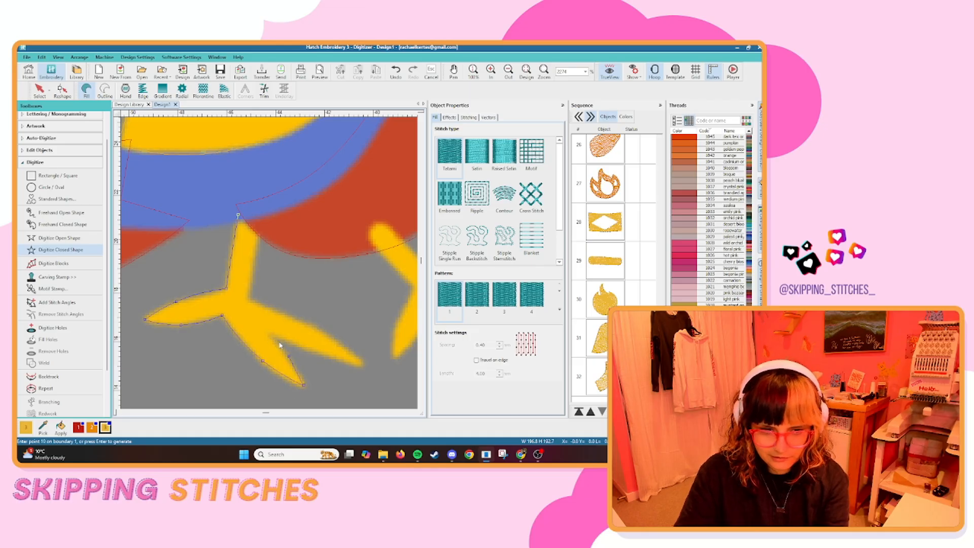
{"action": "left_click", "coordinate": [270, 336]}
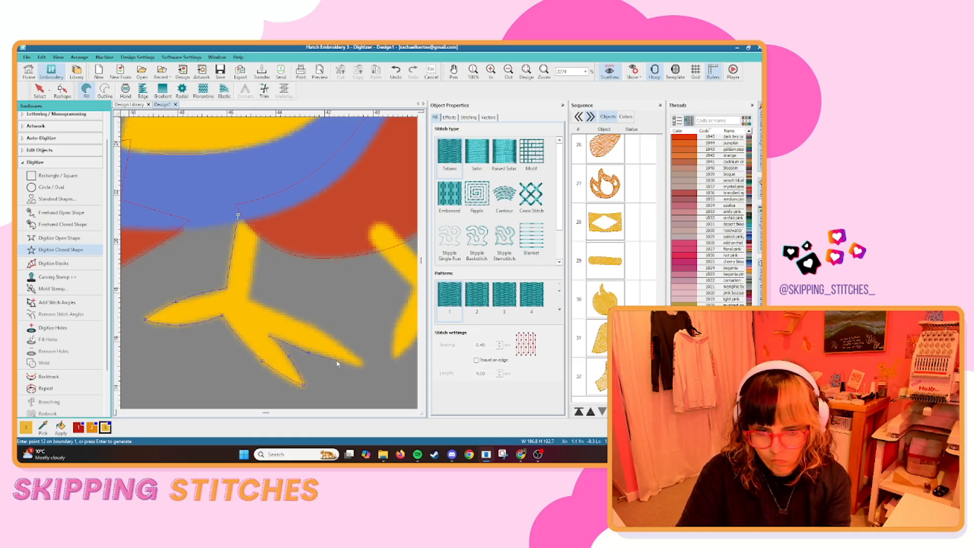
{"action": "key", "text": "BackSpace"}
{"action": "left_click", "coordinate": [362, 366]}
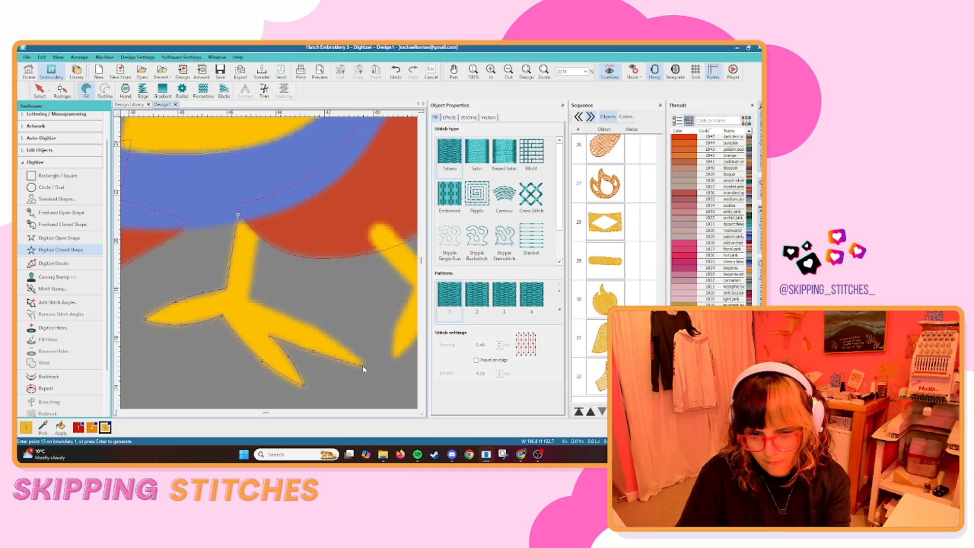
{"action": "left_click", "coordinate": [311, 328]}
{"action": "left_click", "coordinate": [248, 298]}
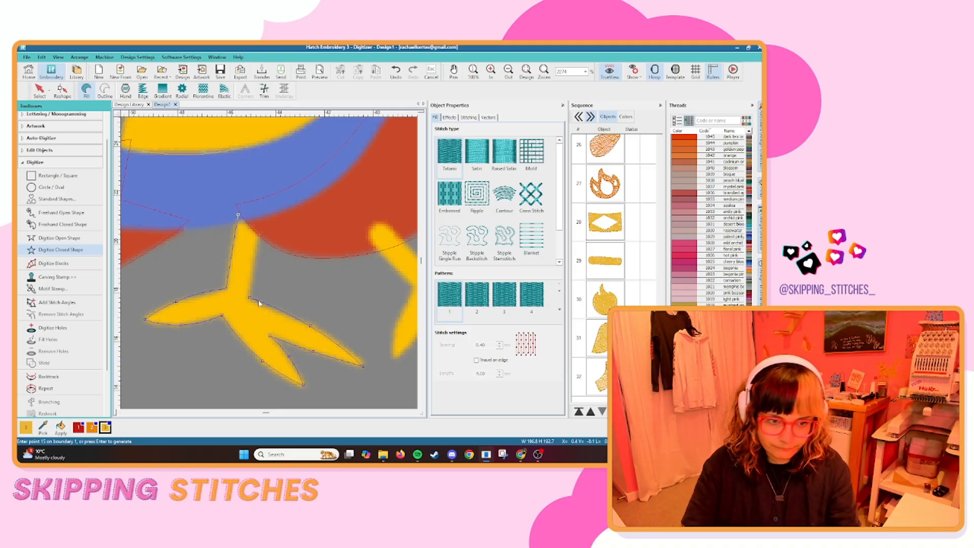
{"action": "key", "text": "Return"}
Digitize the parrot's other yellow leg and foot, beneath the red belly, as a closed fill shape.
{"action": "scroll", "coordinate": [287, 222], "scroll_direction": "down", "scroll_amount": 2}
{"action": "scroll", "coordinate": [297, 314], "scroll_direction": "up", "scroll_amount": 3}
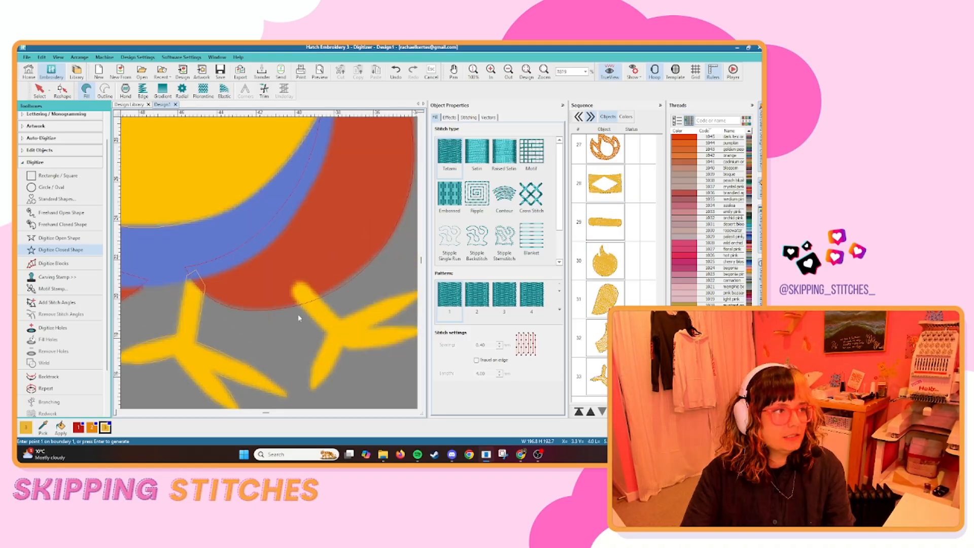
{"action": "left_click", "coordinate": [173, 211]}
{"action": "left_click", "coordinate": [231, 274]}
{"action": "right_click", "coordinate": [208, 325]}
{"action": "left_click", "coordinate": [204, 350]}
{"action": "key", "text": "Return"}
Digitize the yellow letter C block as a closed fill shape and cut a hole along its white square.
{"action": "scroll", "coordinate": [266, 296], "scroll_direction": "down", "scroll_amount": 4}
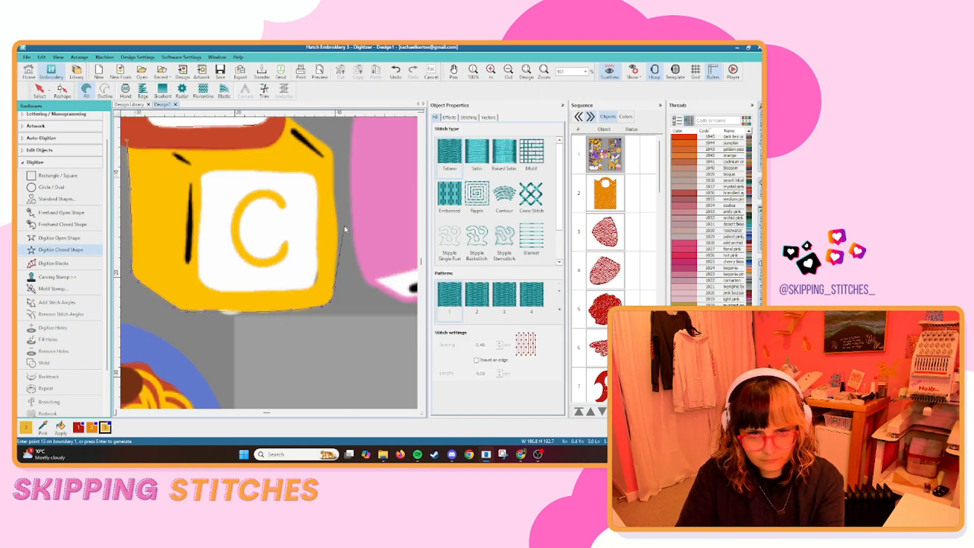
{"action": "scroll", "coordinate": [243, 248], "scroll_direction": "up", "scroll_amount": 3}
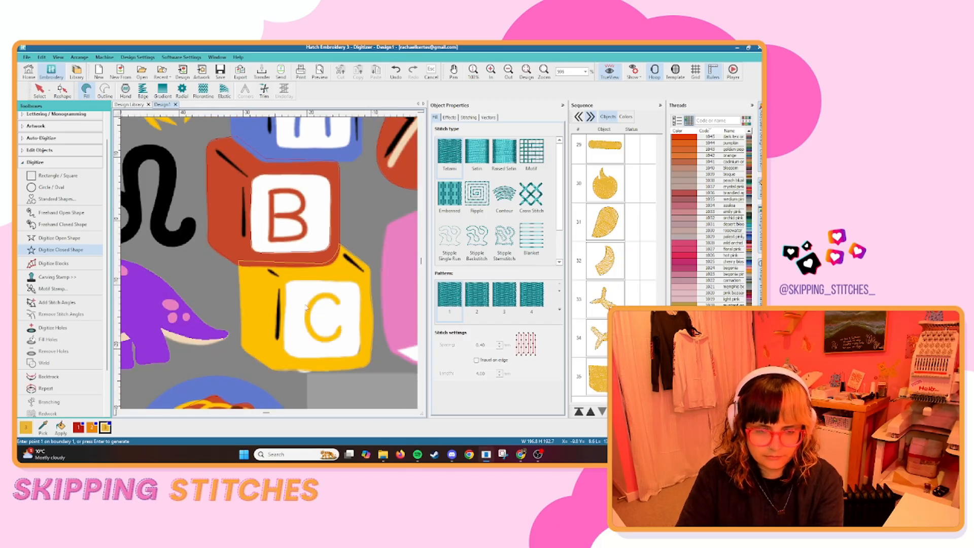
{"action": "scroll", "coordinate": [179, 272], "scroll_direction": "up", "scroll_amount": 3}
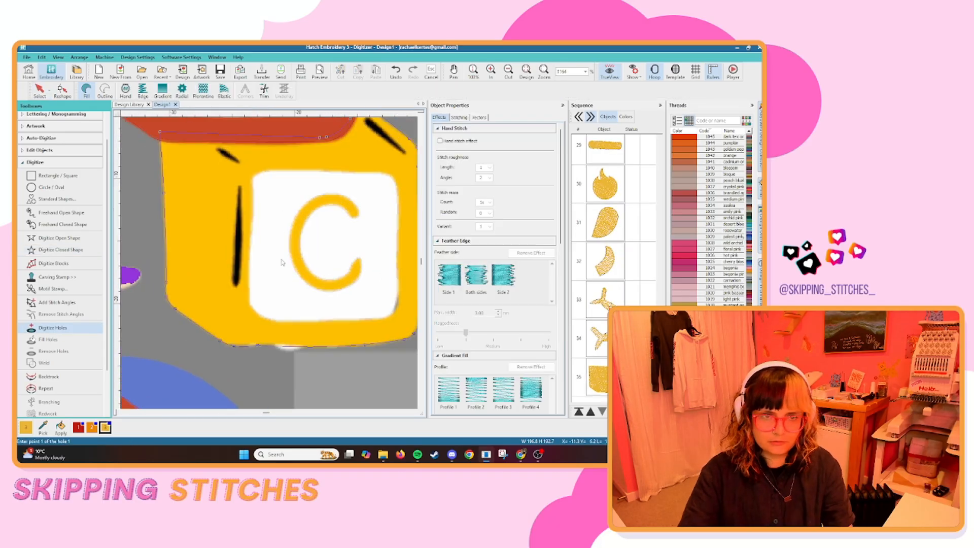
{"action": "key", "text": "Return"}
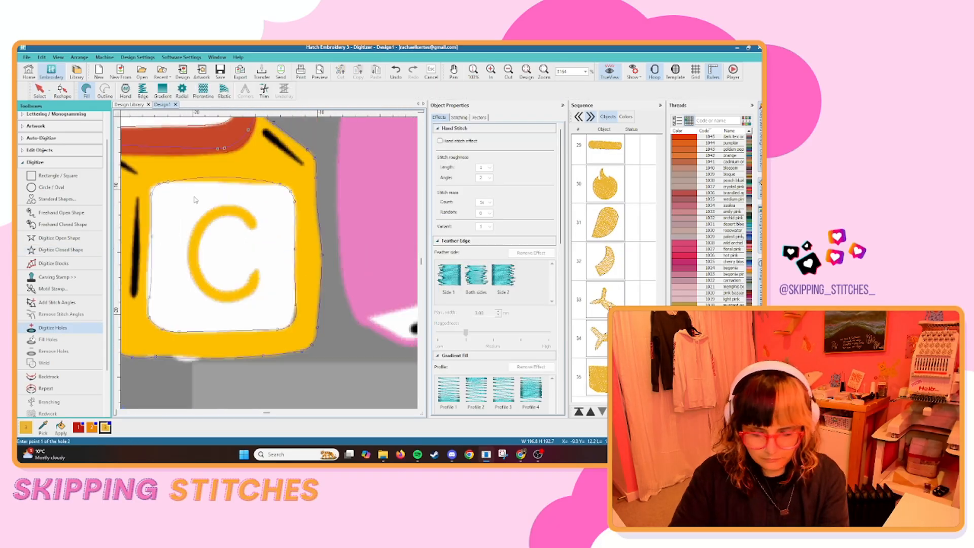
{"action": "key", "text": "Return"}
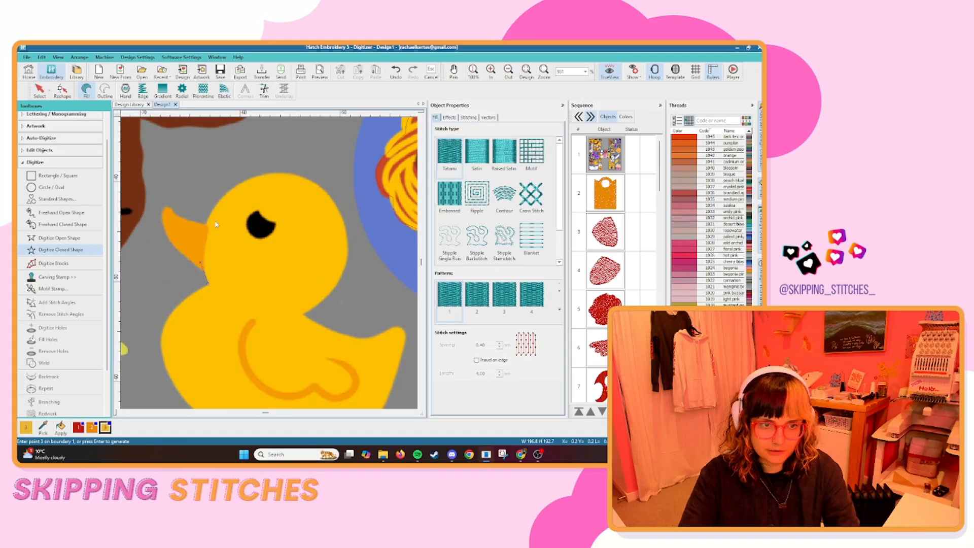
Digitize the rubber duck's yellow body and its beak as separate closed fill shapes.
{"action": "left_click", "coordinate": [308, 284]}
{"action": "left_click", "coordinate": [280, 329]}
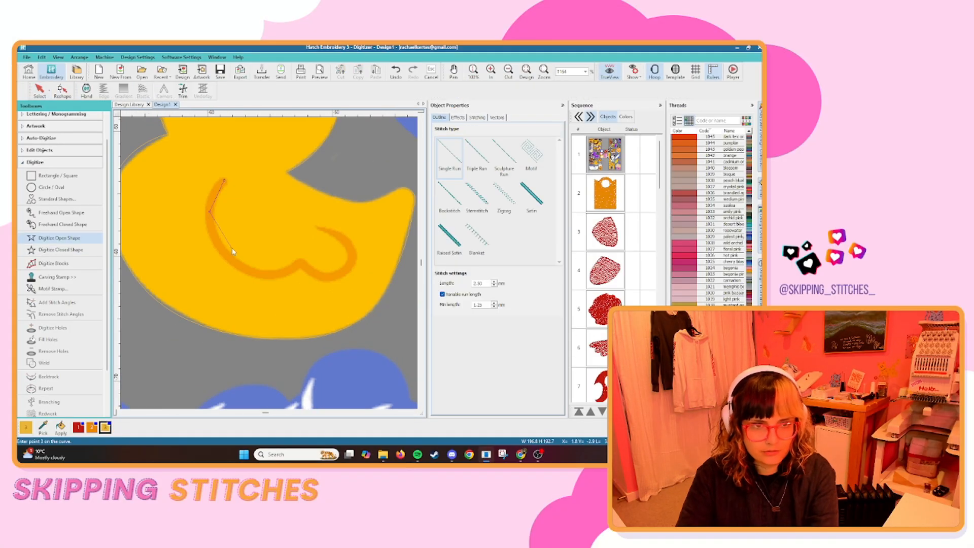
{"action": "key", "text": "Return"}
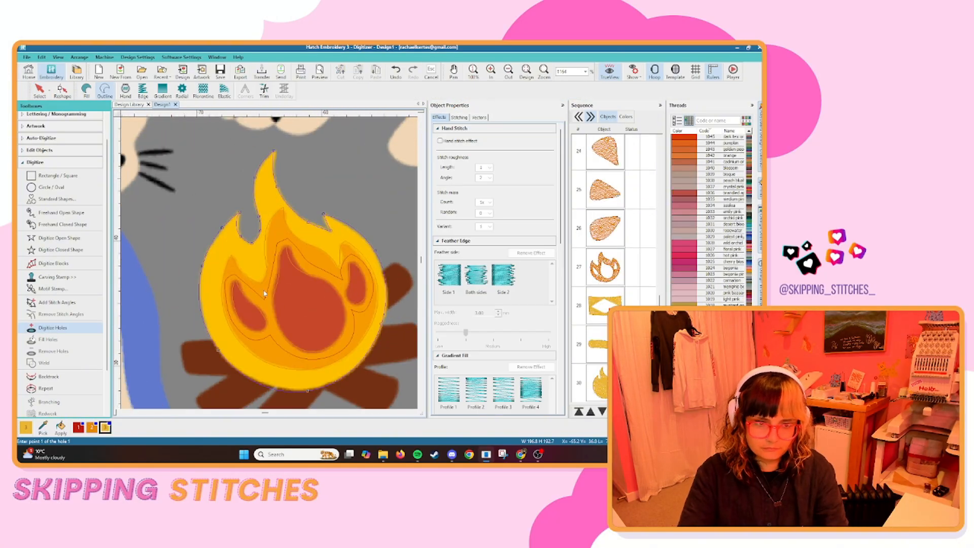
Cut a hole in the campfire's yellow flame fill, tracing just inside the edge of the orange inner flame.
{"action": "scroll", "coordinate": [264, 293], "scroll_direction": "up", "scroll_amount": 2}
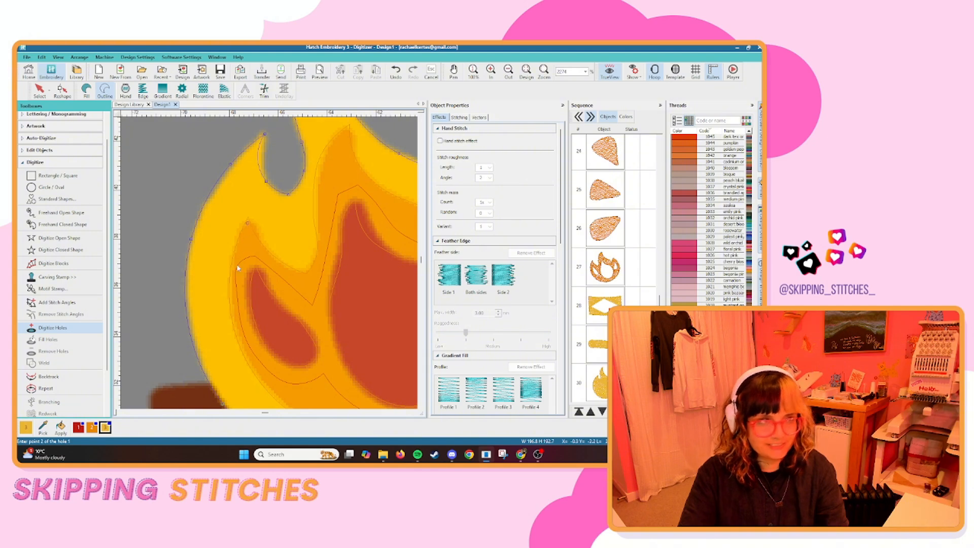
{"action": "scroll", "coordinate": [243, 281], "scroll_direction": "down", "scroll_amount": 1}
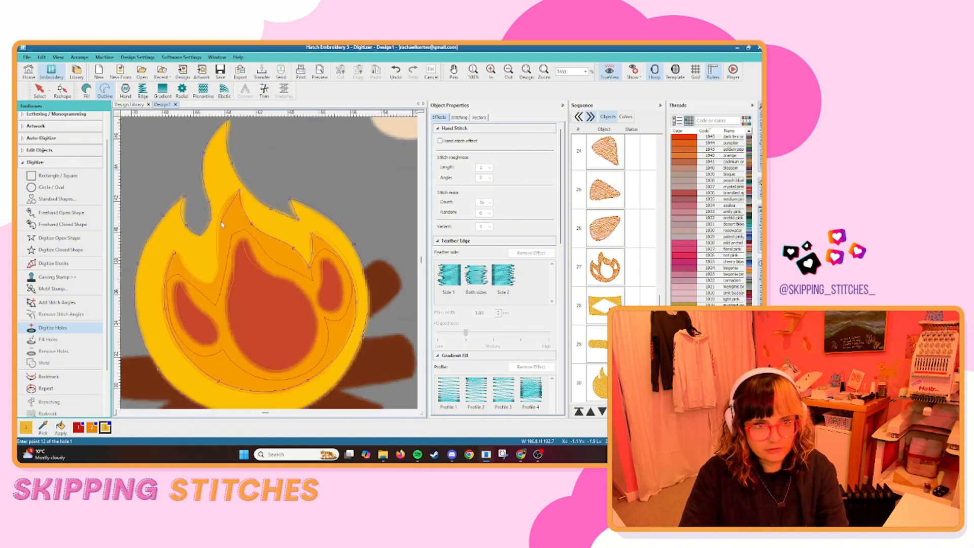
{"action": "left_click", "coordinate": [223, 219]}
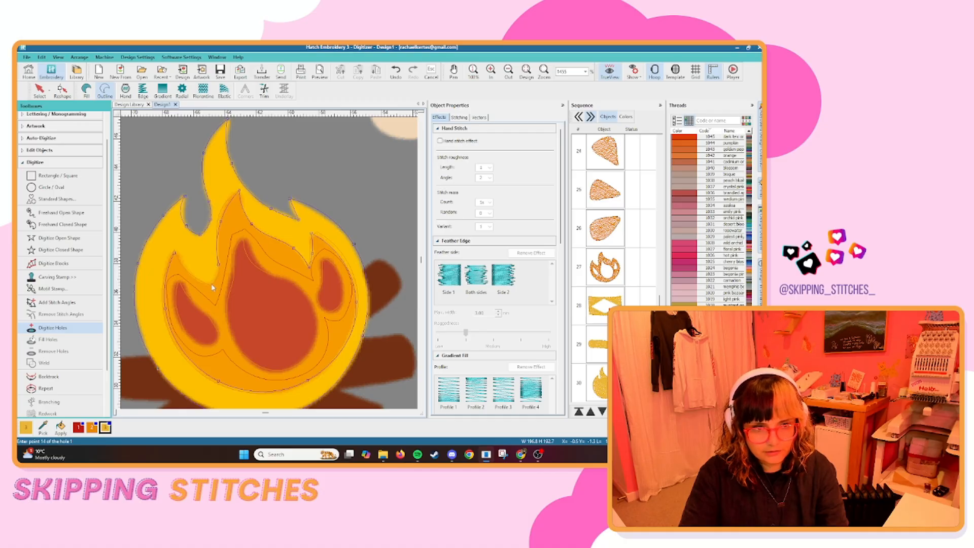
{"action": "left_click", "coordinate": [218, 264]}
{"action": "key", "text": "Return"}
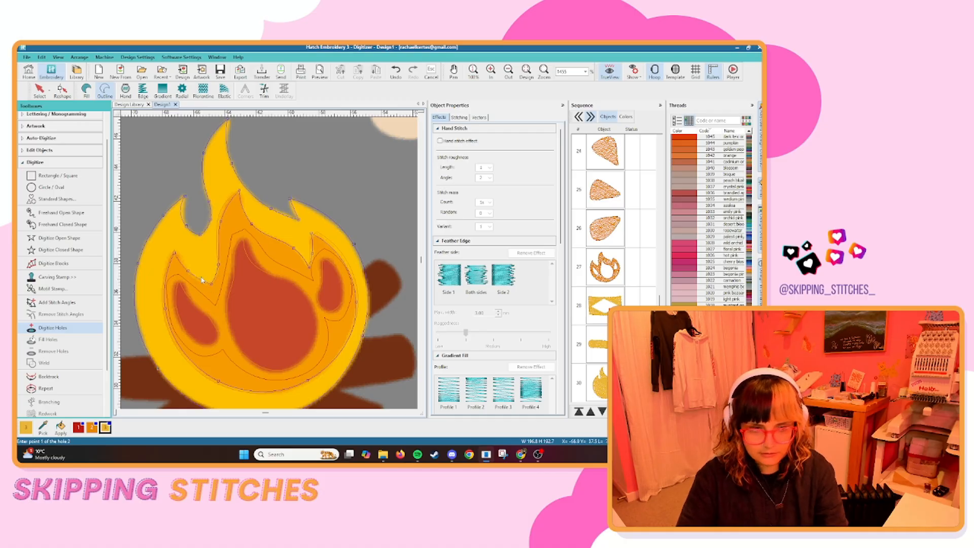
{"action": "left_click", "coordinate": [40, 92]}
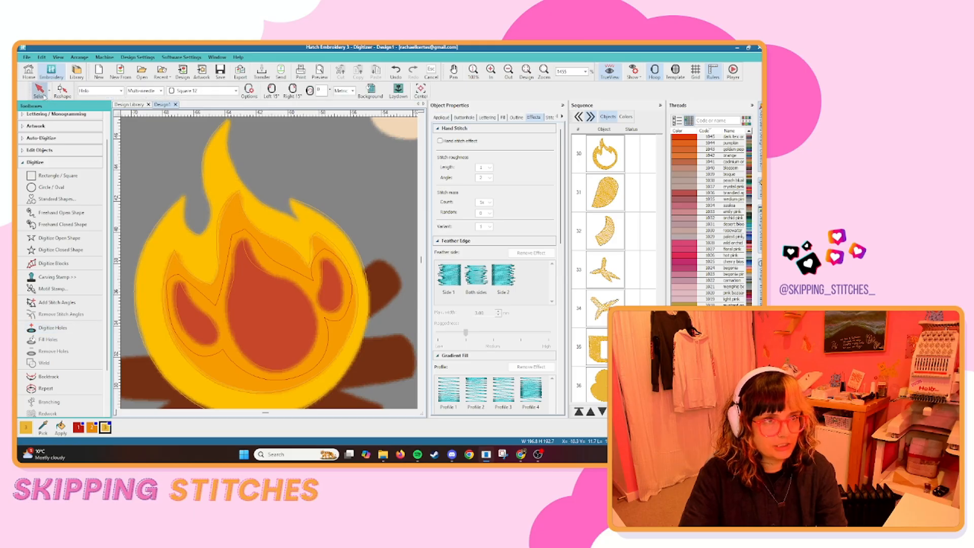
Reshape the campfire's orange inner flame fill, moving its outer outline points outward so it extends further under the yellow flame.
{"action": "left_click", "coordinate": [604, 153]}
{"action": "scroll", "coordinate": [638, 281], "scroll_direction": "up", "scroll_amount": 5}
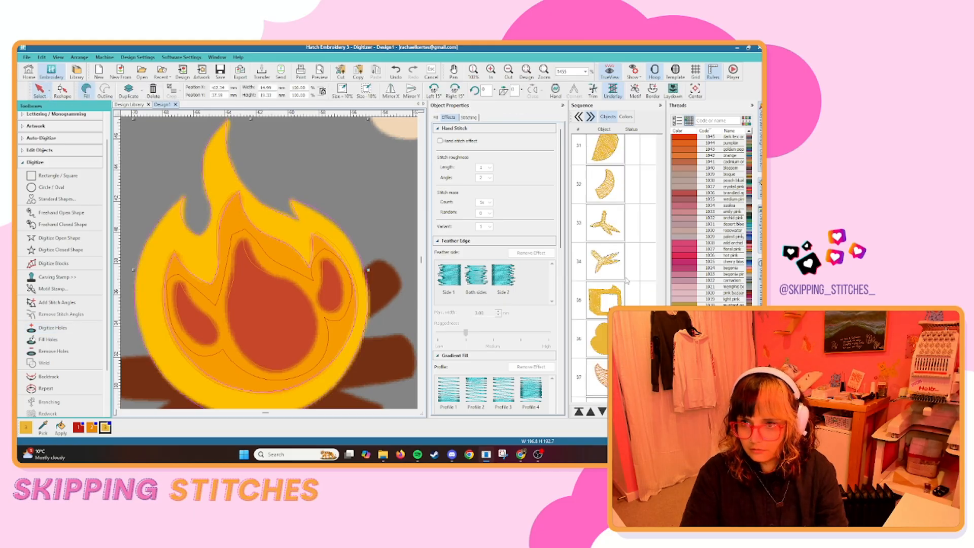
{"action": "left_click", "coordinate": [605, 232]}
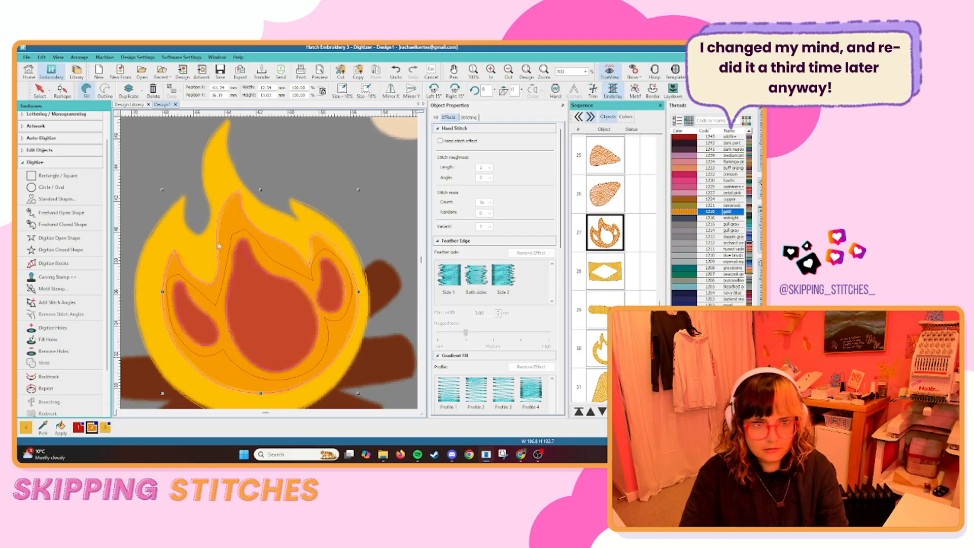
{"action": "left_click", "coordinate": [62, 92]}
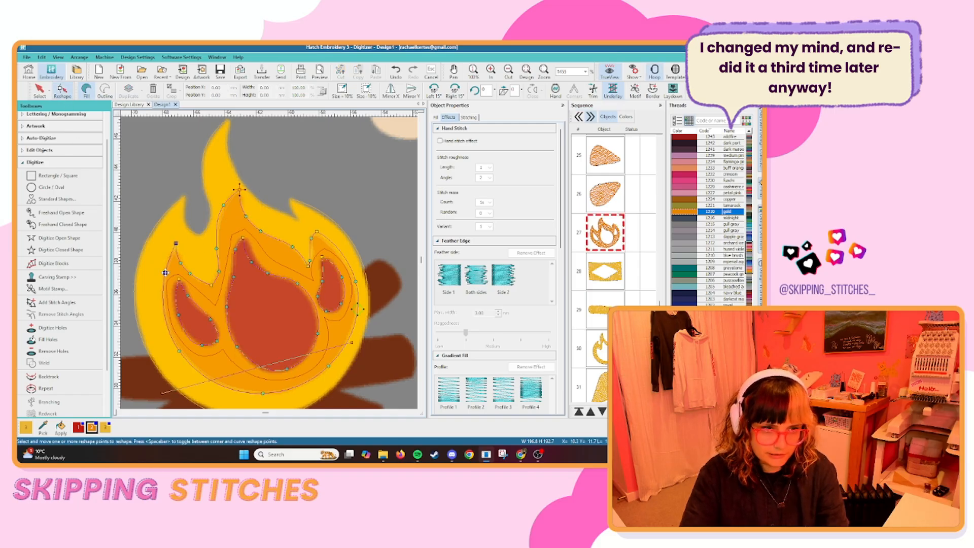
{"action": "left_click_drag", "start_coordinate": [165, 273], "coordinate": [158, 276]}
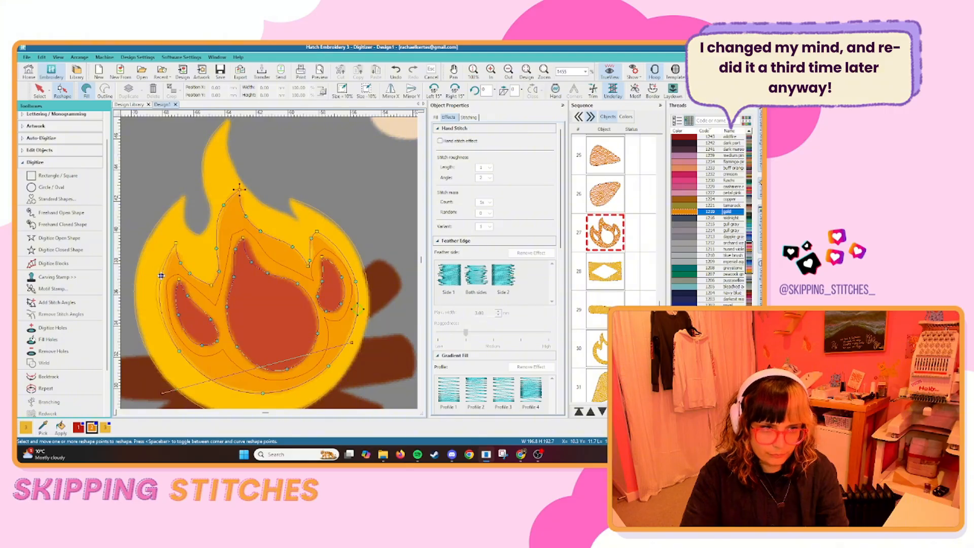
{"action": "left_click_drag", "start_coordinate": [179, 350], "coordinate": [177, 355]}
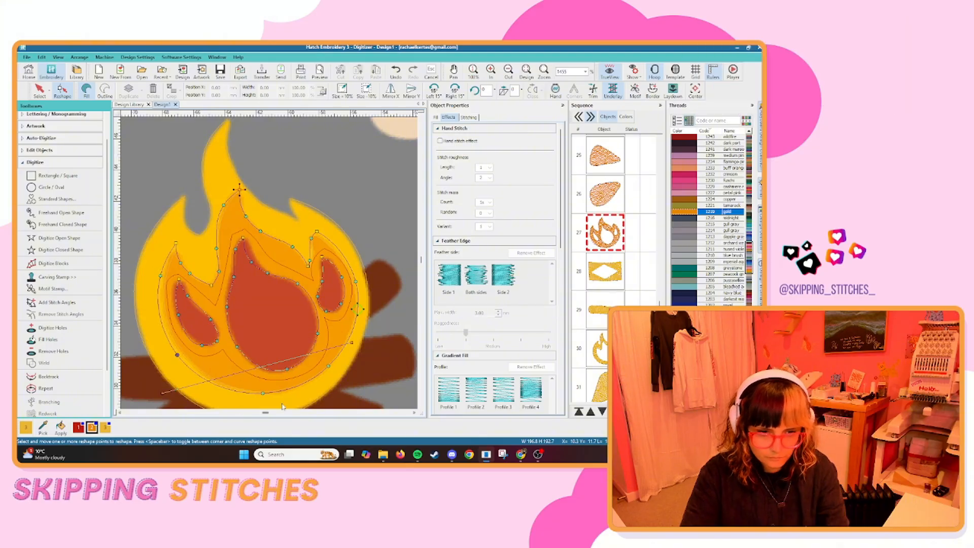
{"action": "left_click_drag", "start_coordinate": [264, 394], "coordinate": [267, 331]}
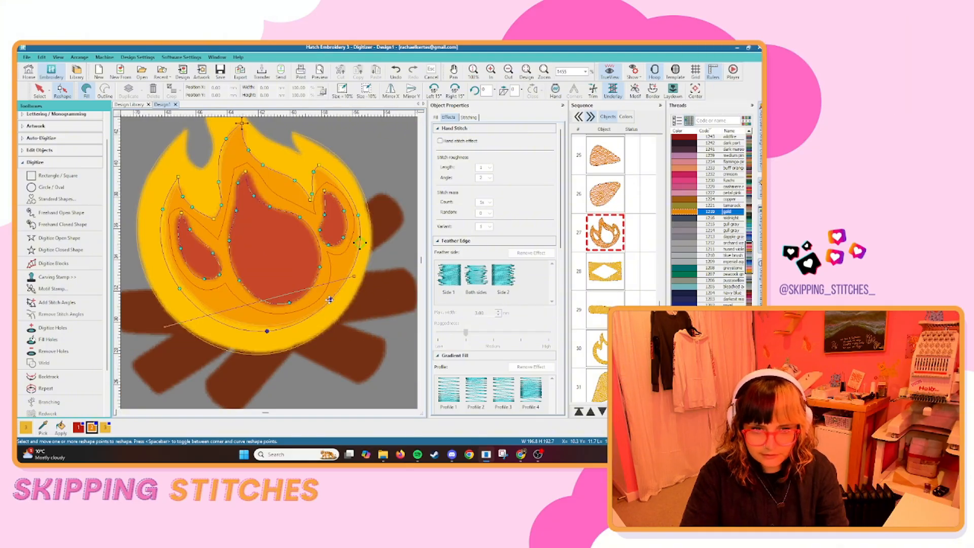
{"action": "left_click_drag", "start_coordinate": [330, 300], "coordinate": [334, 301]}
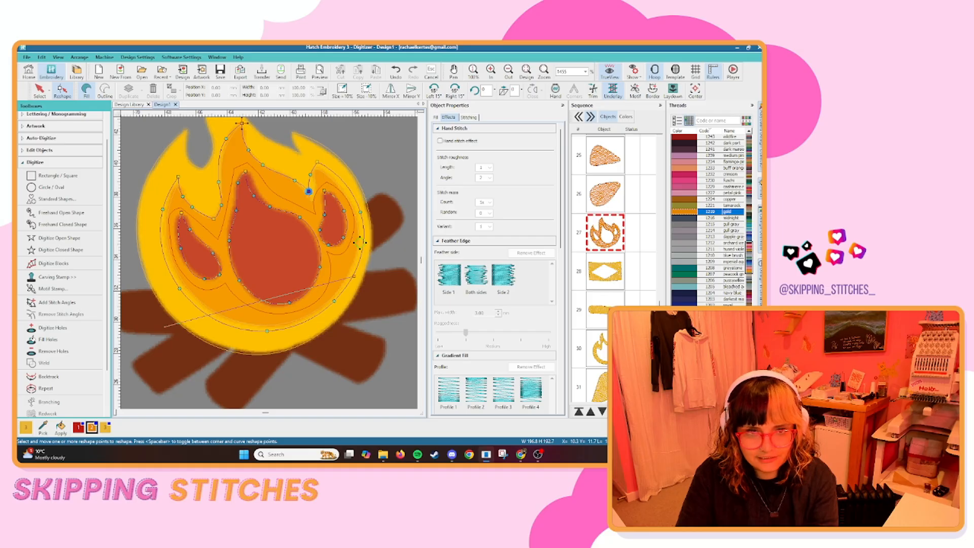
{"action": "left_click_drag", "start_coordinate": [295, 181], "coordinate": [257, 190]}
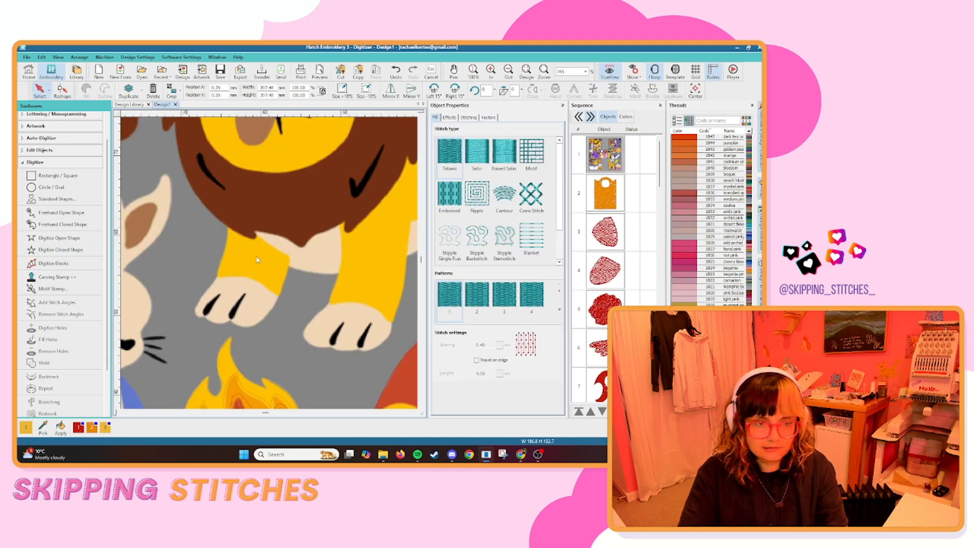
Digitize the lion's yellow front leg between the brown mane and the cream paw as a closed fill shape.
{"action": "scroll", "coordinate": [210, 298], "scroll_direction": "up", "scroll_amount": 2}
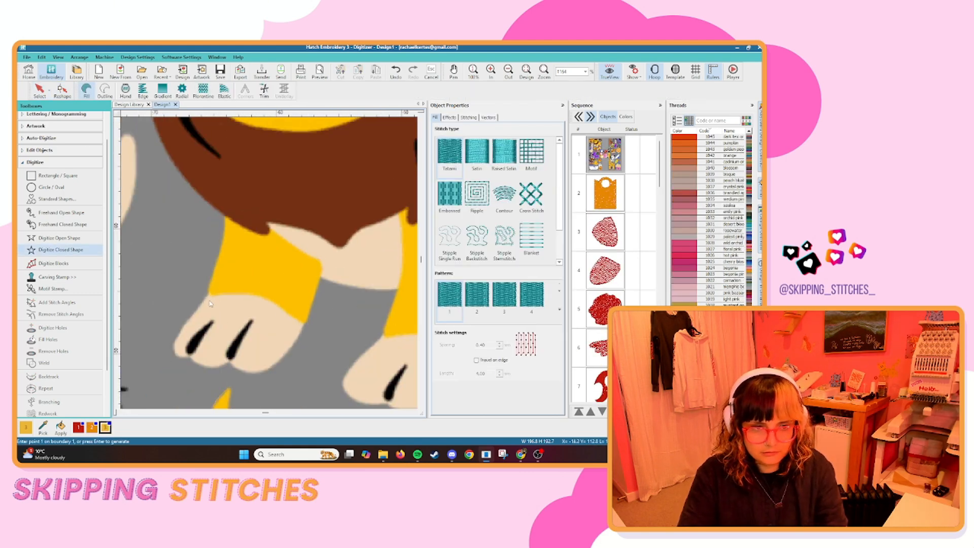
{"action": "left_click", "coordinate": [209, 299]}
{"action": "left_click", "coordinate": [209, 290]}
{"action": "left_click", "coordinate": [215, 264]}
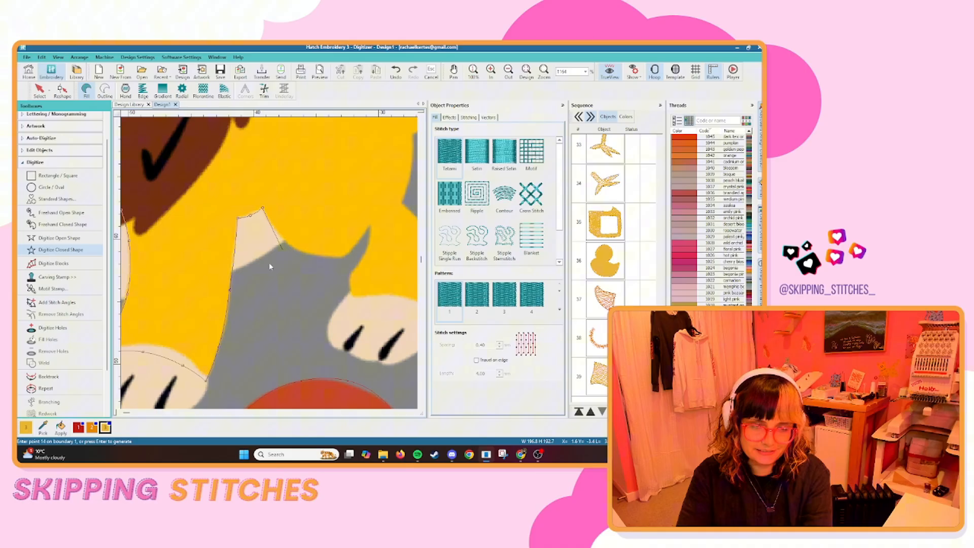
{"action": "scroll", "coordinate": [269, 263], "scroll_direction": "down", "scroll_amount": 3}
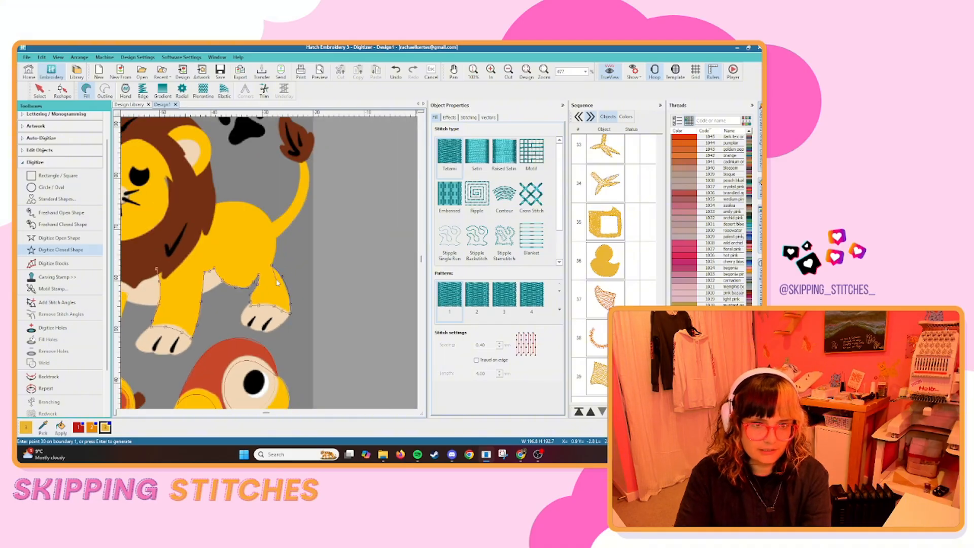
Remove the boundary points just placed around the lion's hind leg, back to where the belly meets the leg.
{"action": "scroll", "coordinate": [233, 297], "scroll_direction": "up", "scroll_amount": 3}
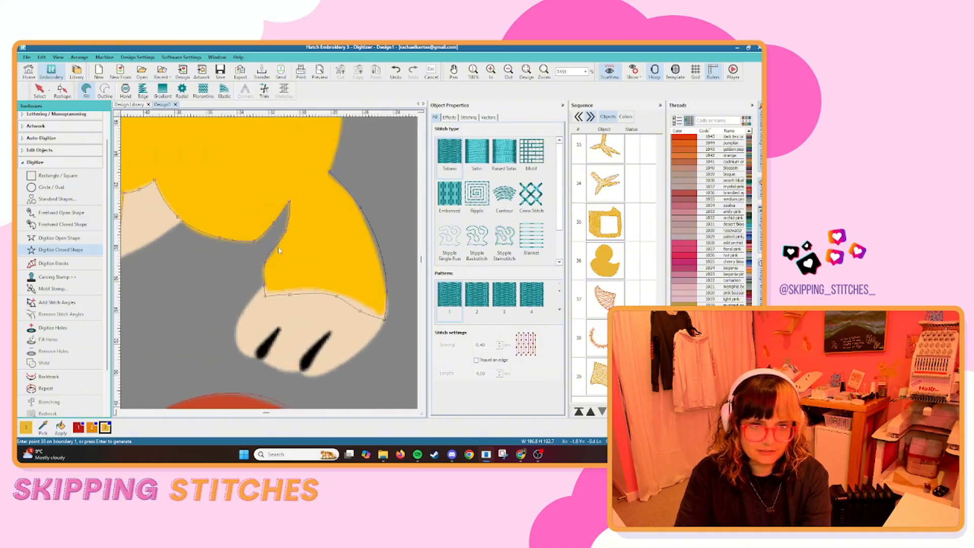
{"action": "key", "text": "BackSpace"}
{"action": "key", "text": "BackSpace"}
{"action": "key", "text": "BackSpace"}
{"action": "key", "text": "BackSpace"}
{"action": "key", "text": "BackSpace"}
{"action": "key", "text": "BackSpace"}
{"action": "key", "text": "BackSpace"}
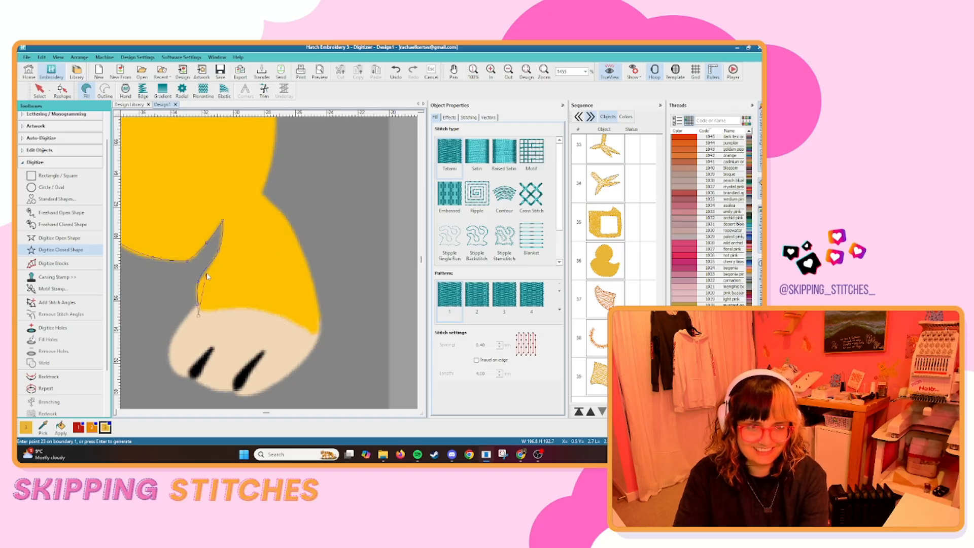
{"action": "key", "text": "BackSpace"}
{"action": "key", "text": "BackSpace"}
{"action": "key", "text": "BackSpace"}
{"action": "key", "text": "BackSpace"}
{"action": "key", "text": "BackSpace"}
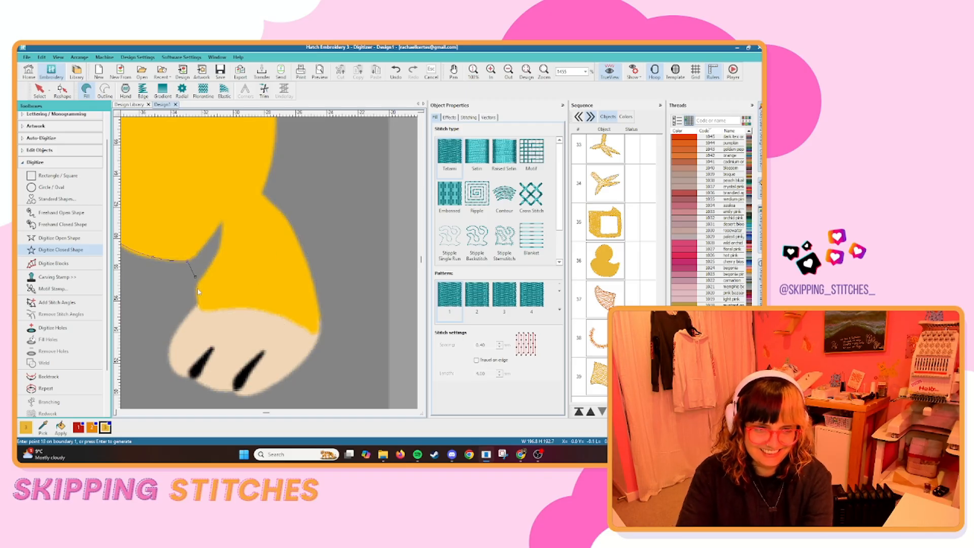
Retrace the lion's hind leg down its inner side, along the cream paw's upper edge, and up the back of the leg.
{"action": "left_click", "coordinate": [199, 308]}
{"action": "left_click", "coordinate": [197, 316]}
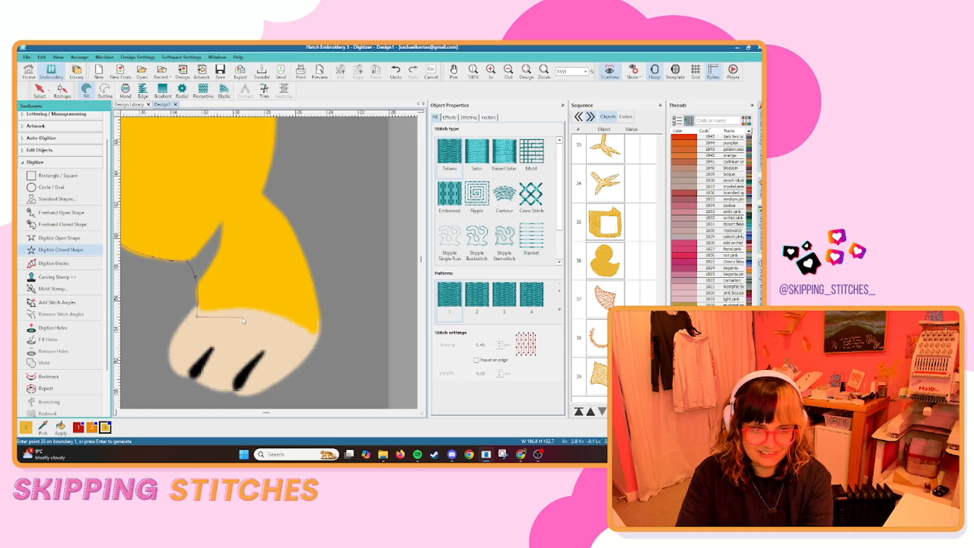
{"action": "left_click", "coordinate": [244, 315]}
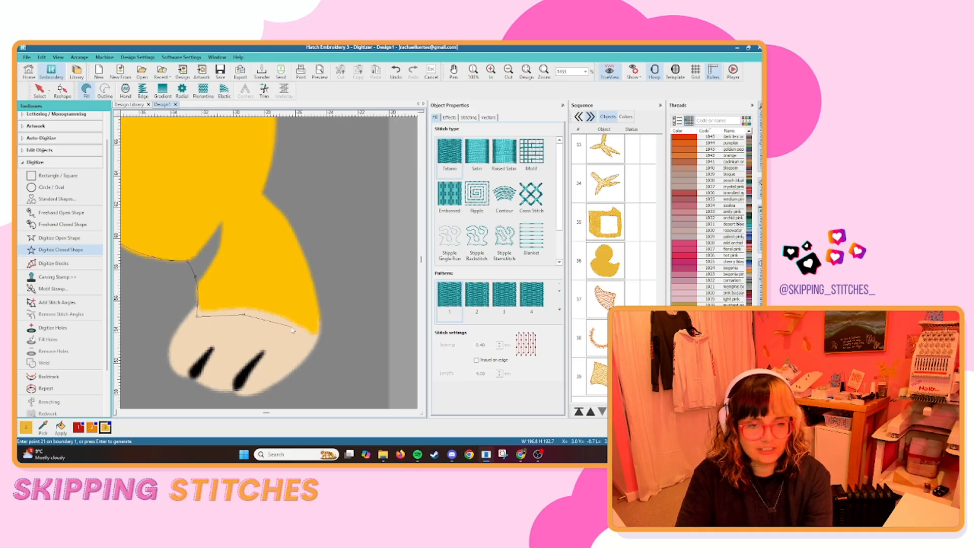
{"action": "left_click", "coordinate": [315, 342]}
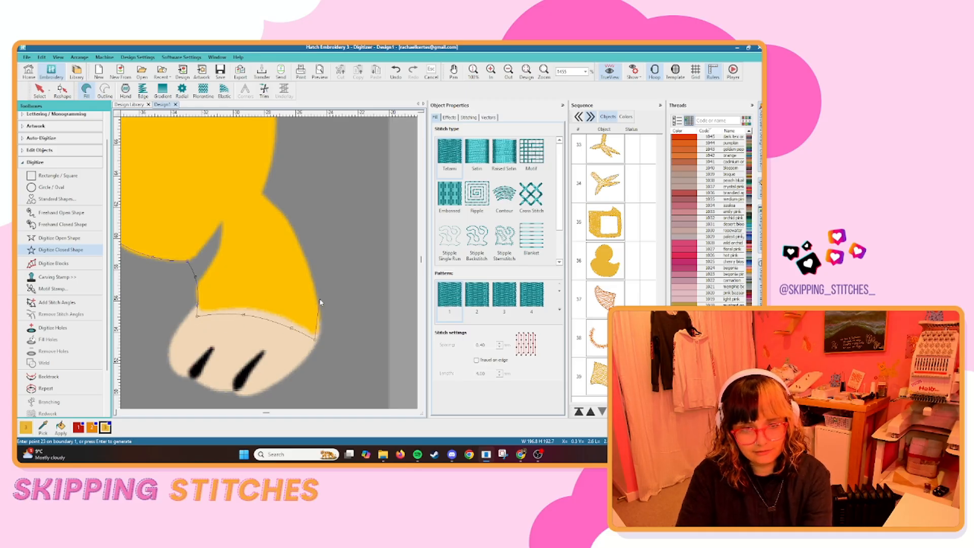
{"action": "left_click", "coordinate": [292, 229]}
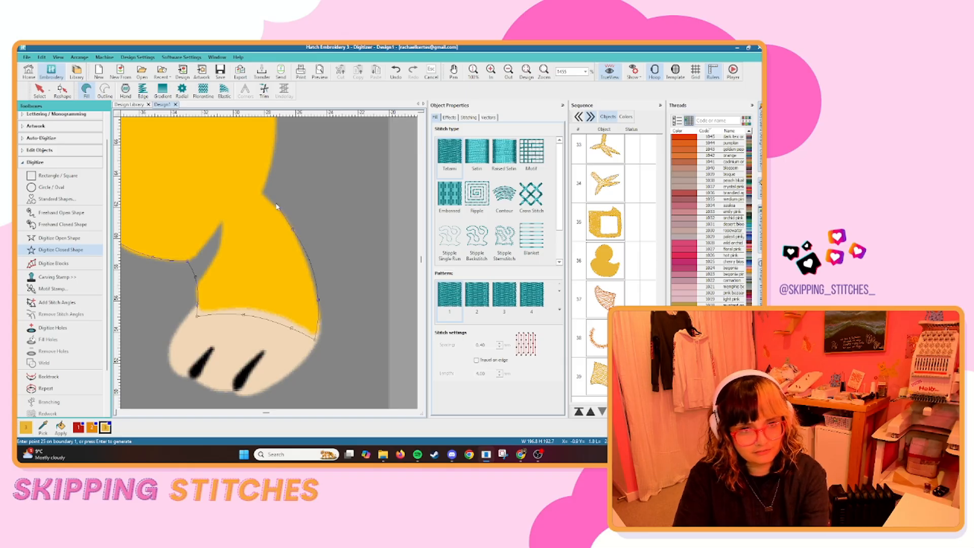
{"action": "left_click", "coordinate": [262, 196]}
{"action": "scroll", "coordinate": [274, 198], "scroll_direction": "down", "scroll_amount": 1}
{"action": "scroll", "coordinate": [270, 263], "scroll_direction": "up", "scroll_amount": 1}
{"action": "right_click", "coordinate": [268, 211]}
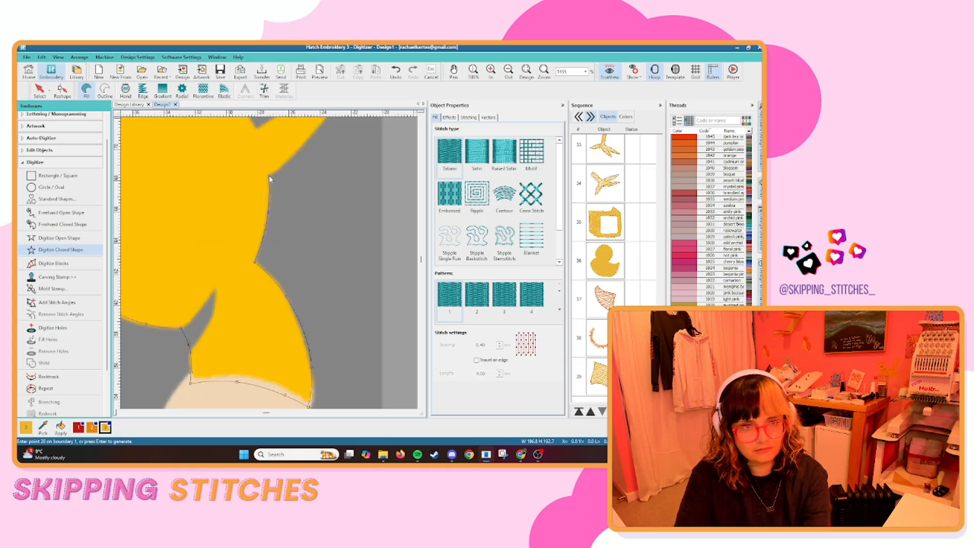
Continue the lion body's boundary up the rump and along the tail to complete the closed fill shape.
{"action": "left_click", "coordinate": [270, 174]}
{"action": "scroll", "coordinate": [326, 170], "scroll_direction": "down", "scroll_amount": 1}
{"action": "scroll", "coordinate": [271, 264], "scroll_direction": "up", "scroll_amount": 1}
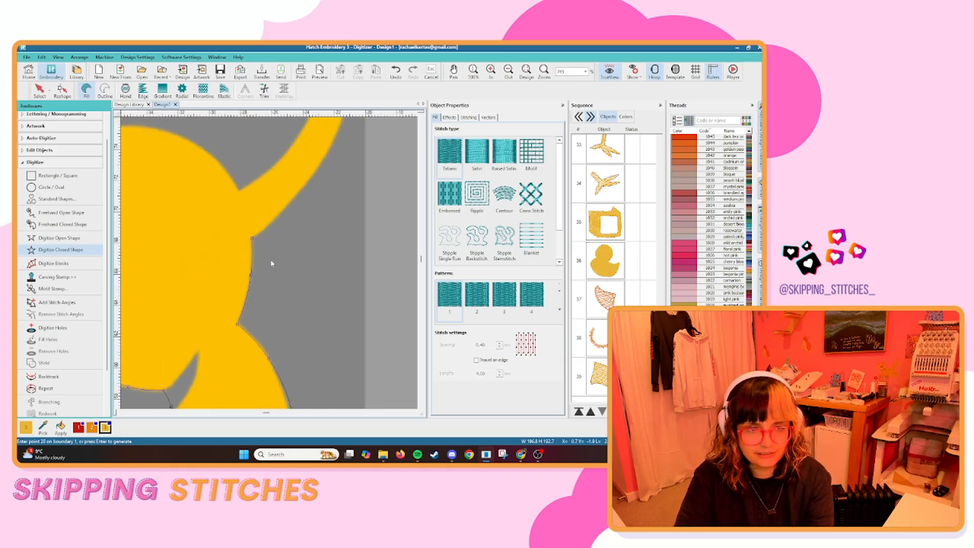
{"action": "right_click", "coordinate": [307, 180]}
{"action": "scroll", "coordinate": [325, 185], "scroll_direction": "down", "scroll_amount": 1}
{"action": "scroll", "coordinate": [270, 262], "scroll_direction": "up", "scroll_amount": 1}
{"action": "scroll", "coordinate": [302, 175], "scroll_direction": "down", "scroll_amount": 1}
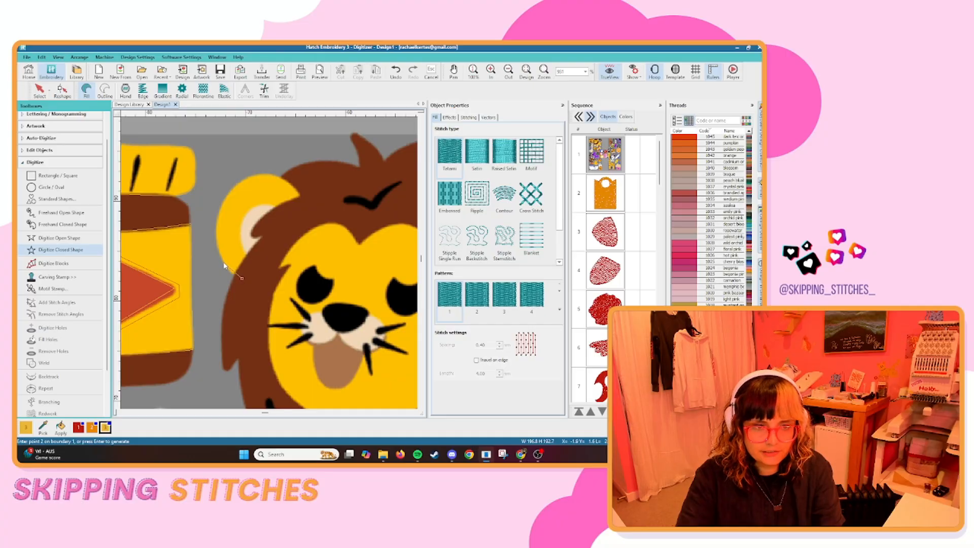
Digitize the lion's yellow ear nearest the neighbouring drum as a closed fill shape that overlaps the brown mane.
{"action": "right_click", "coordinate": [224, 264]}
{"action": "right_click", "coordinate": [224, 197]}
{"action": "right_click", "coordinate": [266, 176]}
{"action": "left_click", "coordinate": [307, 199]}
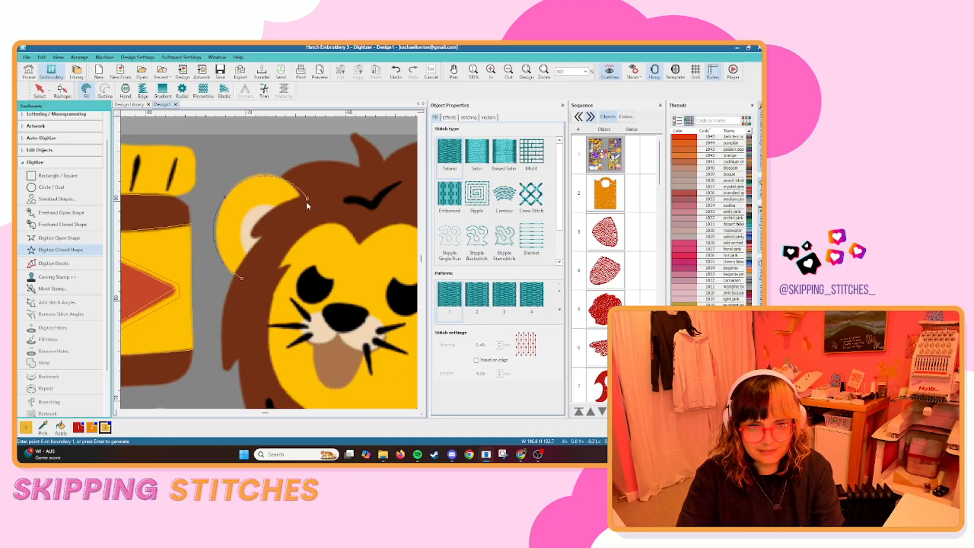
{"action": "left_click", "coordinate": [271, 221]}
{"action": "left_click", "coordinate": [269, 237]}
{"action": "key", "text": "Return"}
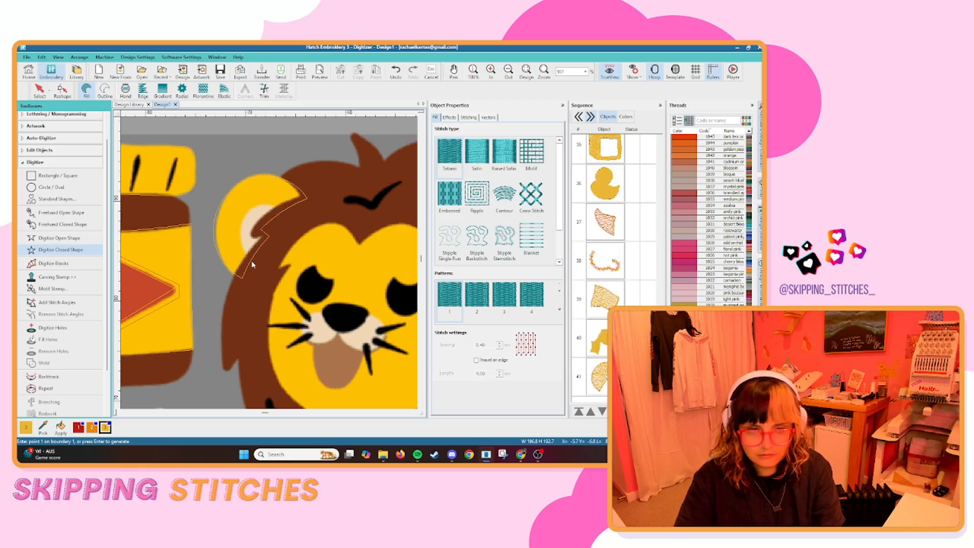
Digitize the lion's other yellow ear and its yellow face inside the mane as separate closed fill shapes.
{"action": "scroll", "coordinate": [253, 265], "scroll_direction": "down", "scroll_amount": 3}
{"action": "scroll", "coordinate": [326, 279], "scroll_direction": "up", "scroll_amount": 4}
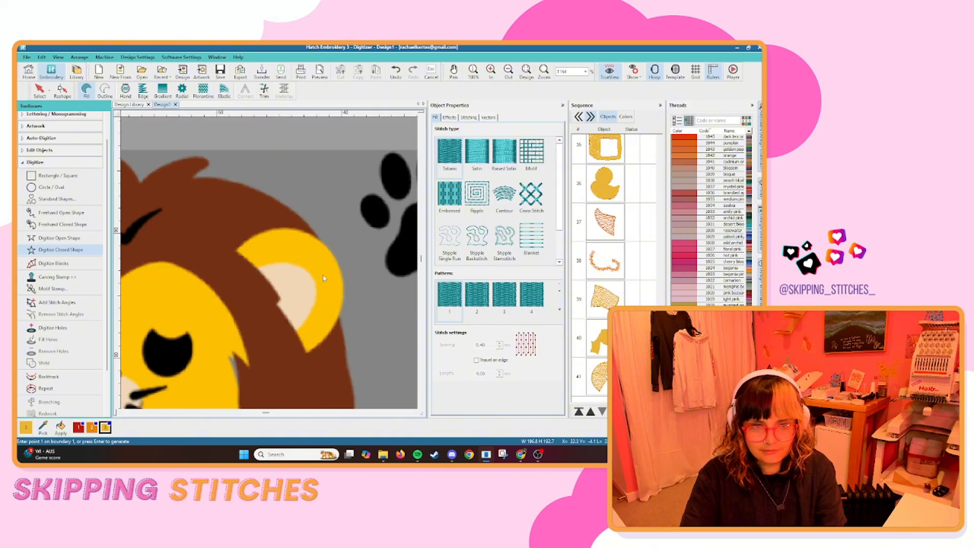
{"action": "scroll", "coordinate": [270, 267], "scroll_direction": "down", "scroll_amount": 2}
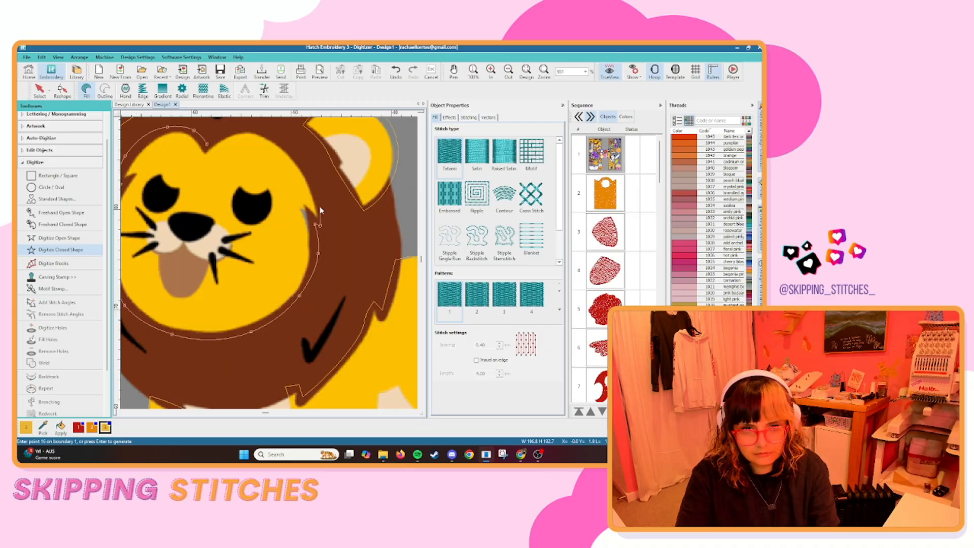
{"action": "right_click", "coordinate": [323, 208]}
{"action": "right_click", "coordinate": [311, 179]}
{"action": "right_click", "coordinate": [294, 146]}
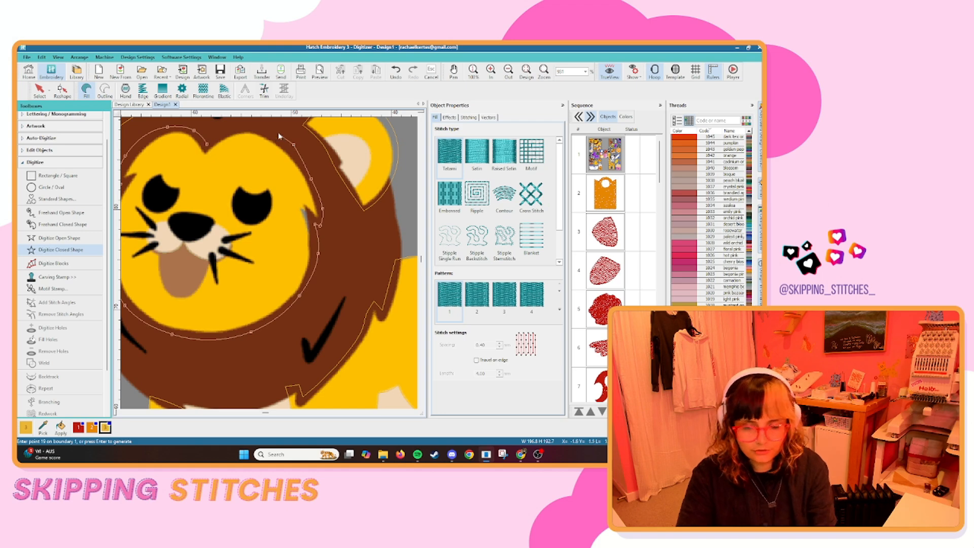
{"action": "key", "text": "BackSpace"}
{"action": "key", "text": "BackSpace"}
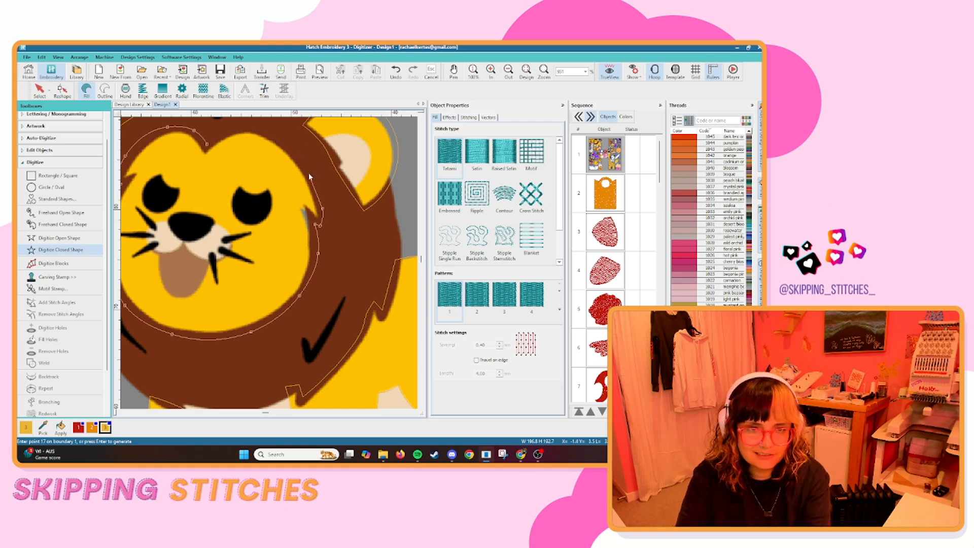
{"action": "right_click", "coordinate": [308, 172]}
{"action": "scroll", "coordinate": [260, 182], "scroll_direction": "up", "scroll_amount": 2}
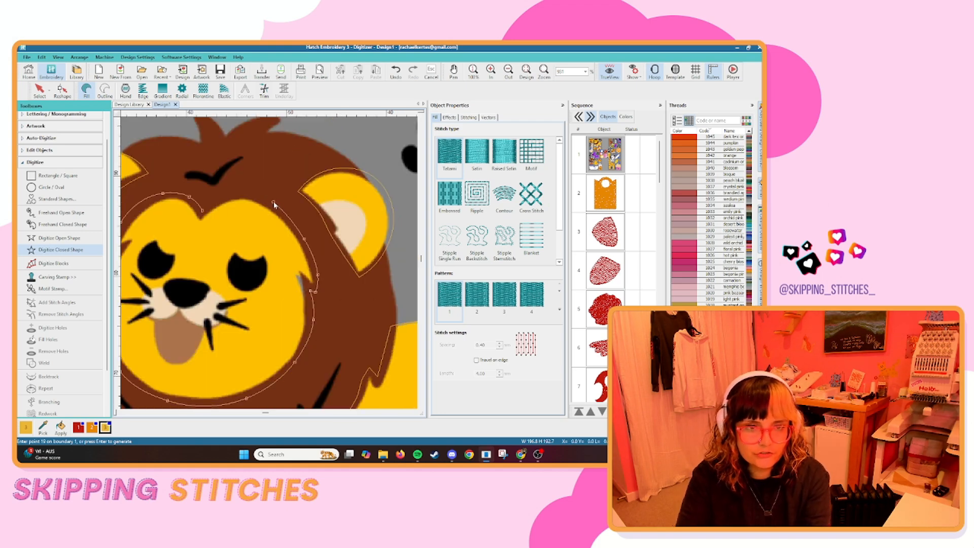
{"action": "right_click", "coordinate": [246, 194]}
{"action": "right_click", "coordinate": [217, 201]}
{"action": "key", "text": "Return"}
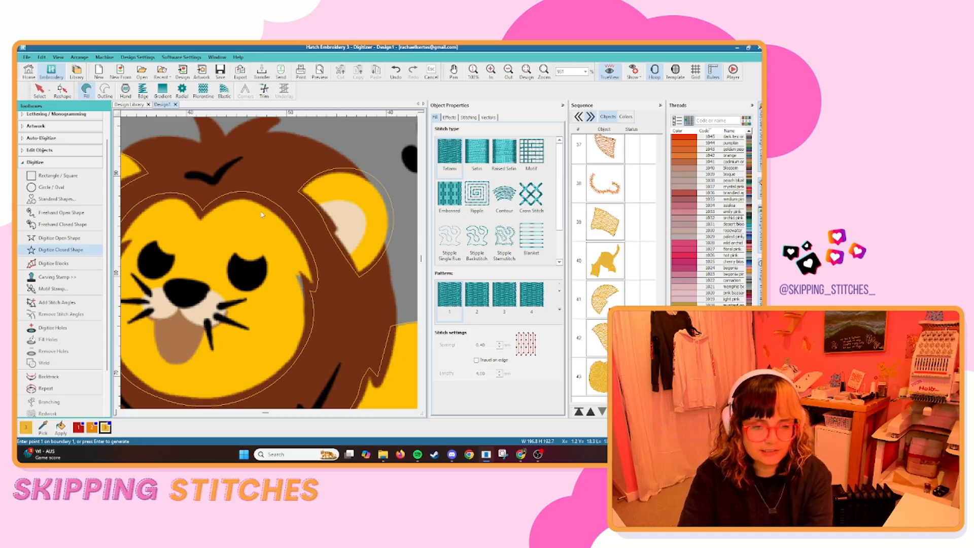
Digitize the yellow area of the cupcake candle's flame as a closed fill shape around the full flame outline.
{"action": "scroll", "coordinate": [208, 208], "scroll_direction": "down", "scroll_amount": 6}
{"action": "scroll", "coordinate": [269, 268], "scroll_direction": "down", "scroll_amount": 2}
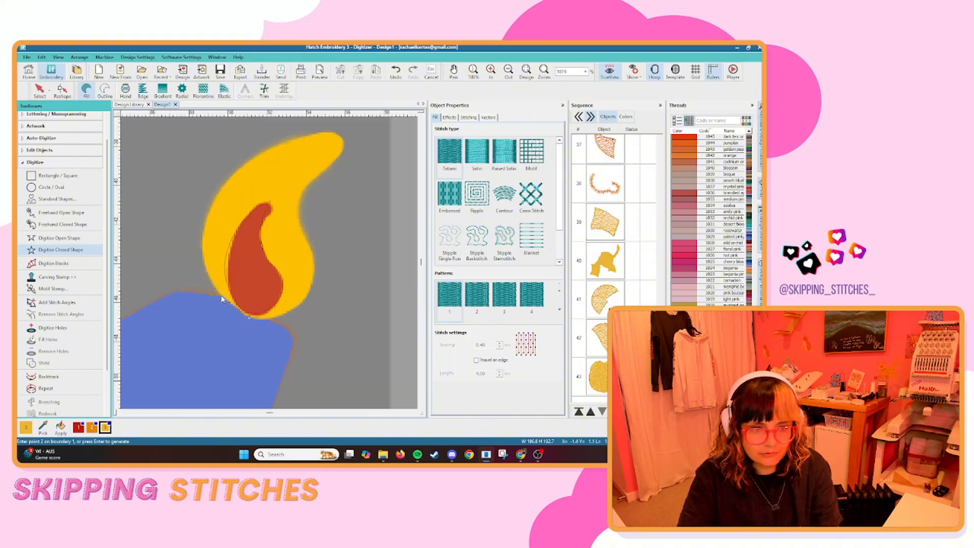
{"action": "left_click", "coordinate": [221, 300]}
{"action": "left_click", "coordinate": [203, 242]}
{"action": "left_click", "coordinate": [234, 172]}
{"action": "left_click", "coordinate": [288, 144]}
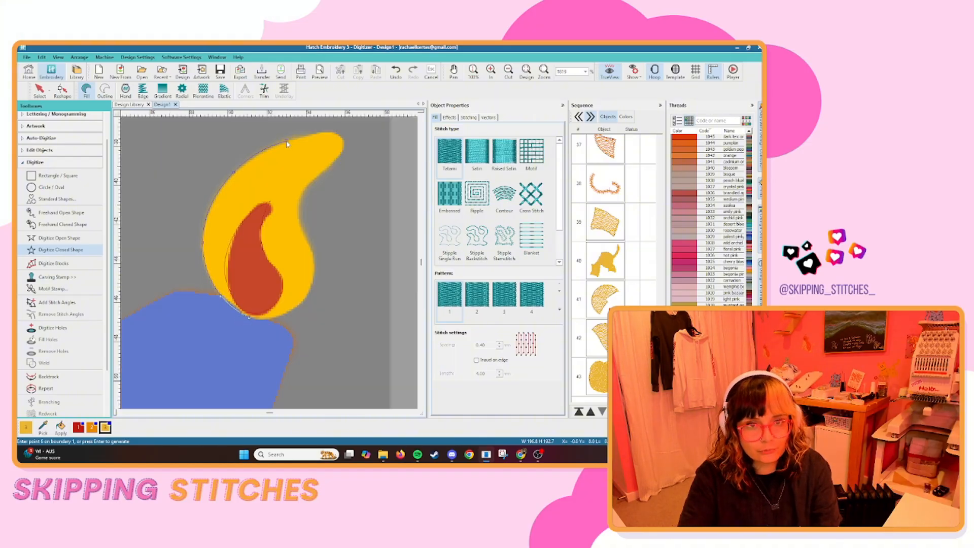
{"action": "left_click", "coordinate": [344, 138]}
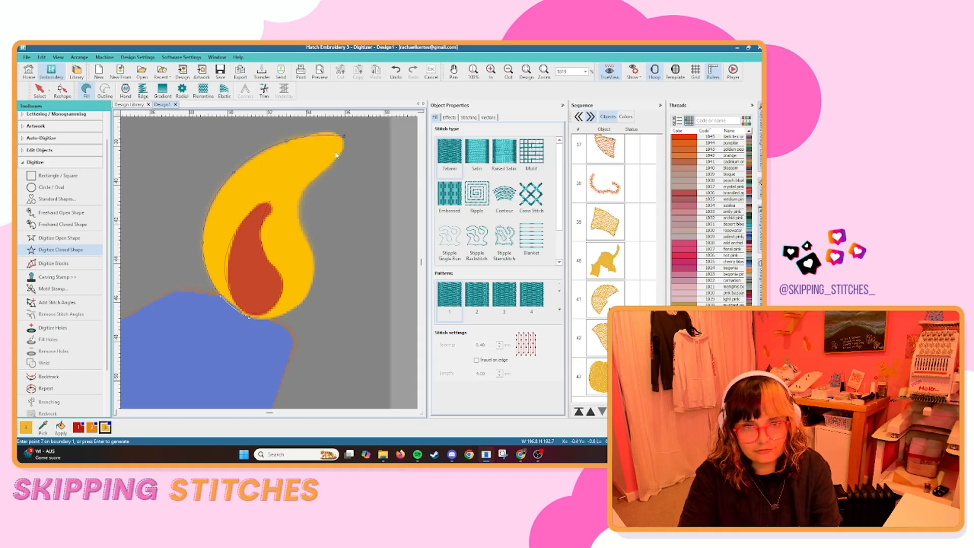
{"action": "left_click", "coordinate": [298, 209]}
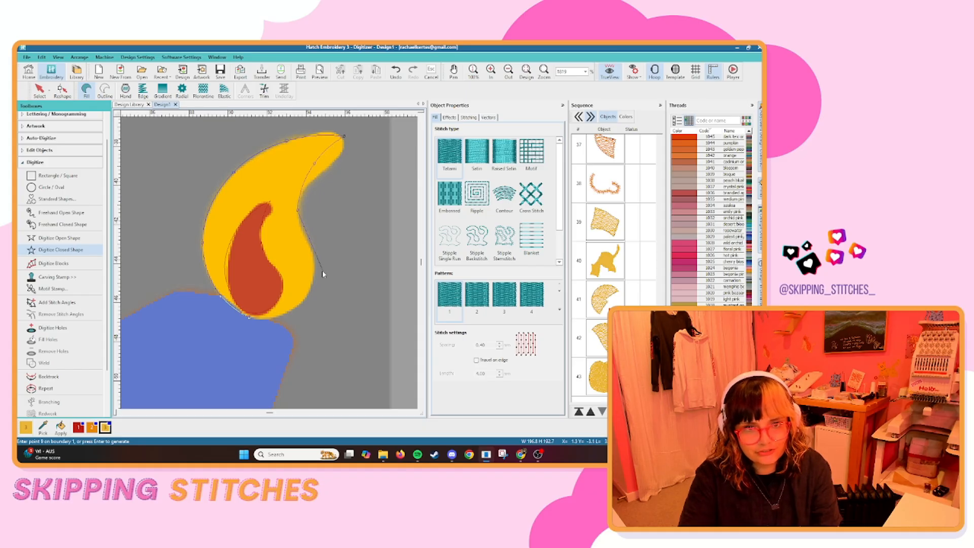
{"action": "left_click", "coordinate": [316, 271]}
{"action": "left_click", "coordinate": [302, 306]}
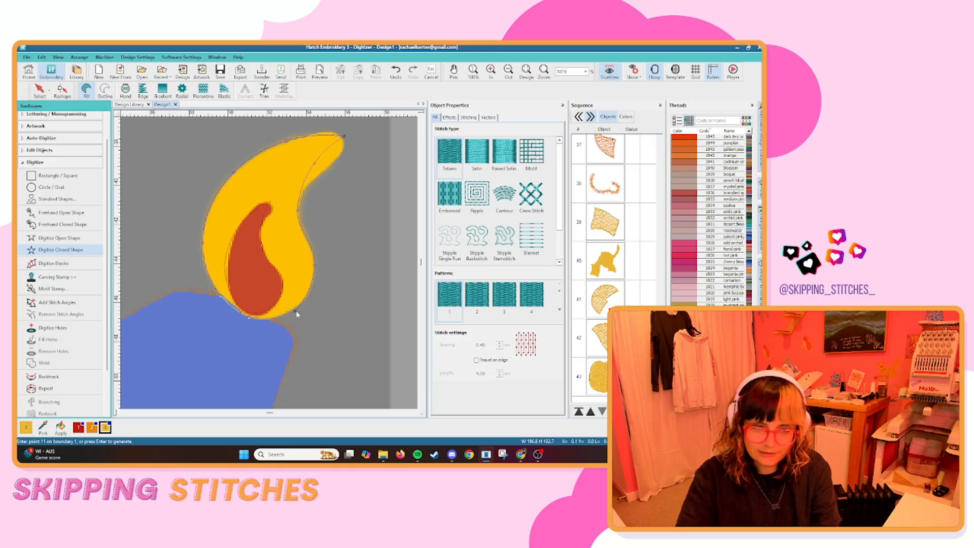
{"action": "key", "text": "Return"}
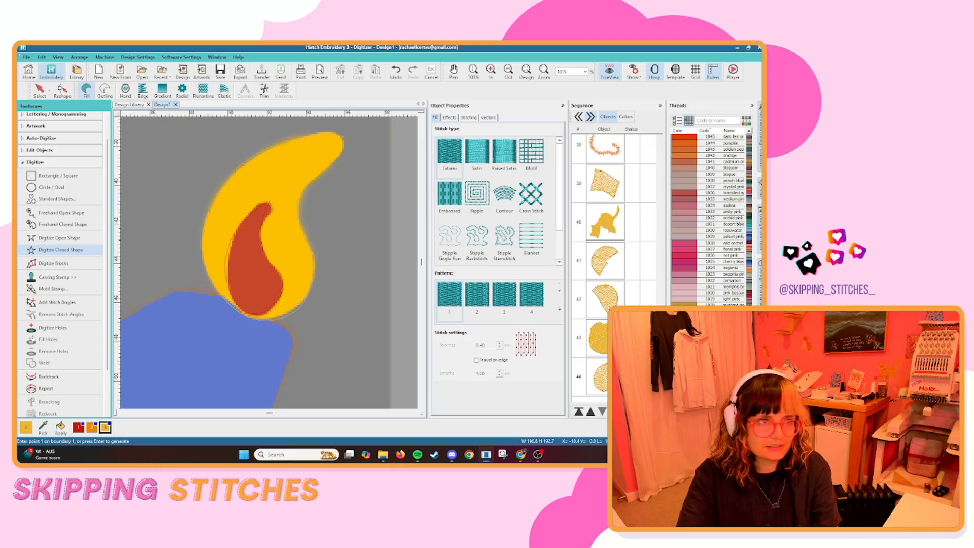
{"action": "key", "text": "Escape"}
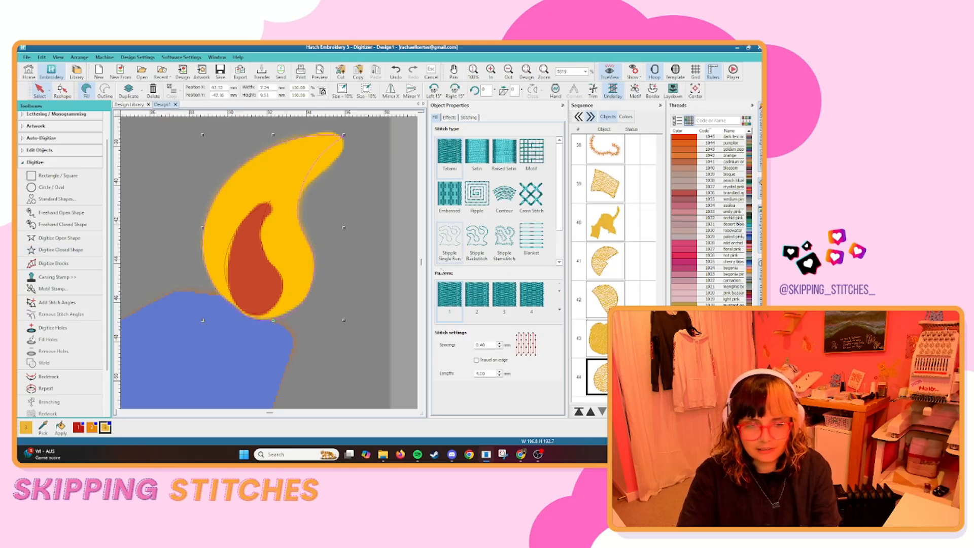
Digitize the corn cob's yellow kernel area as a closed fill shape, slightly overlapping the green husk.
{"action": "scroll", "coordinate": [269, 263], "scroll_direction": "down", "scroll_amount": 5}
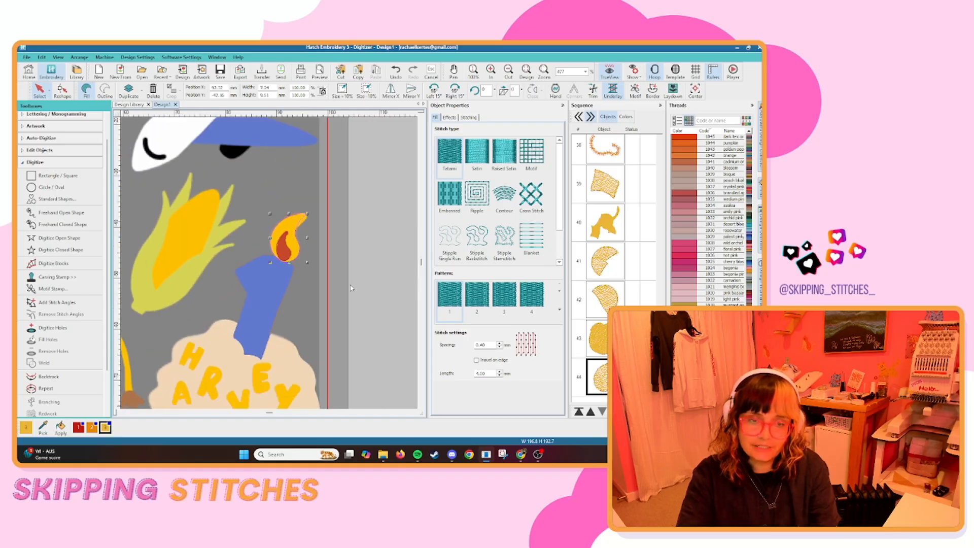
{"action": "key", "text": "a"}
{"action": "scroll", "coordinate": [270, 266], "scroll_direction": "up", "scroll_amount": 2}
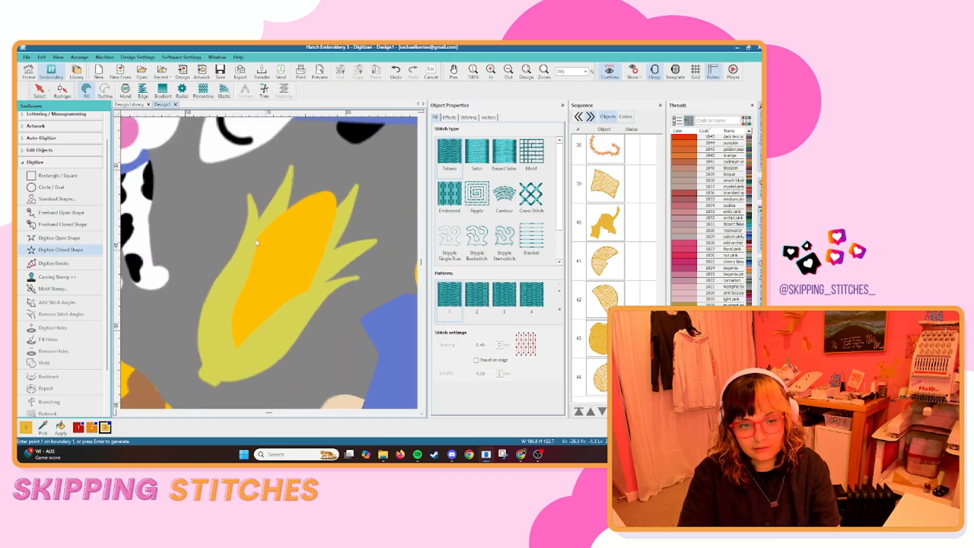
{"action": "scroll", "coordinate": [258, 240], "scroll_direction": "up", "scroll_amount": 4}
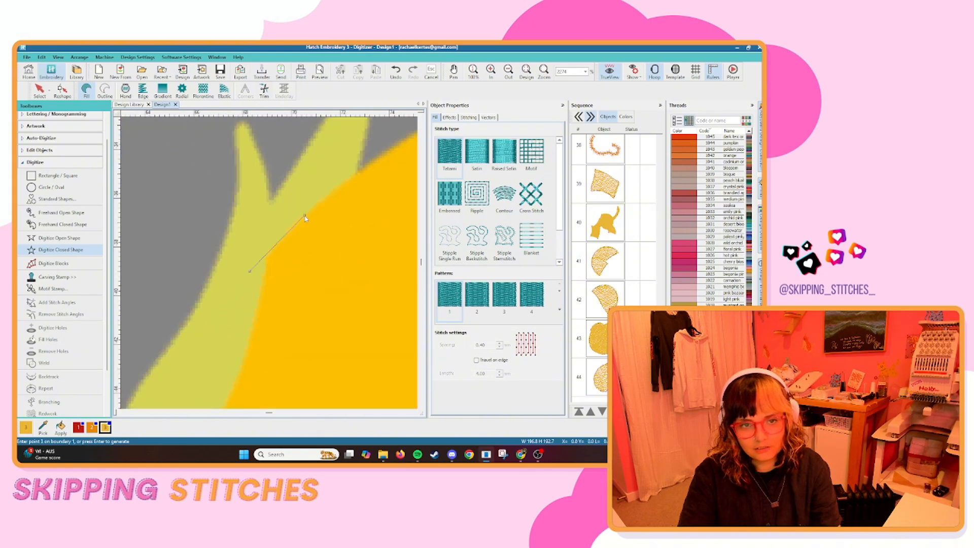
{"action": "left_click", "coordinate": [241, 245]}
{"action": "right_click", "coordinate": [285, 200]}
{"action": "scroll", "coordinate": [268, 263], "scroll_direction": "down", "scroll_amount": 4}
{"action": "right_click", "coordinate": [275, 255]}
{"action": "scroll", "coordinate": [287, 252], "scroll_direction": "down", "scroll_amount": 2}
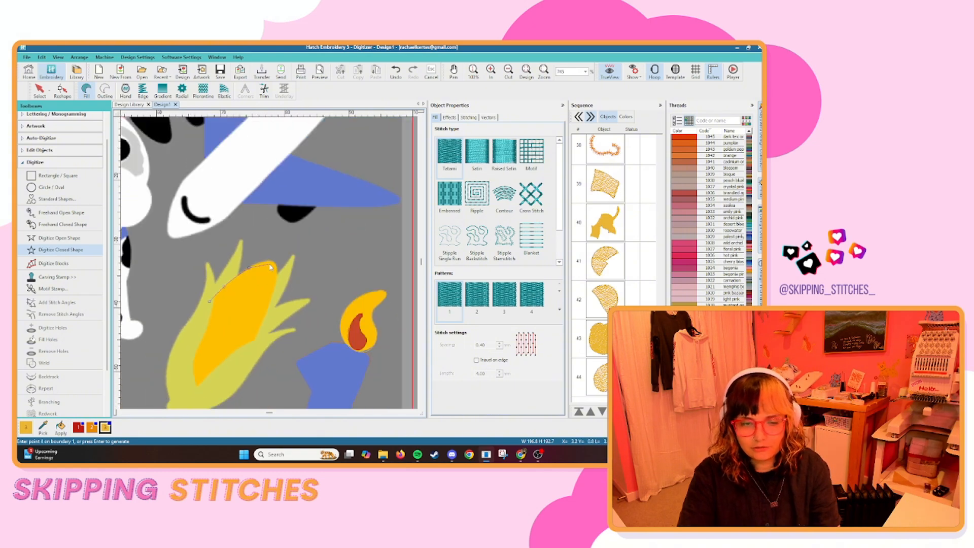
{"action": "scroll", "coordinate": [272, 268], "scroll_direction": "up", "scroll_amount": 4}
{"action": "key", "text": "BackSpace"}
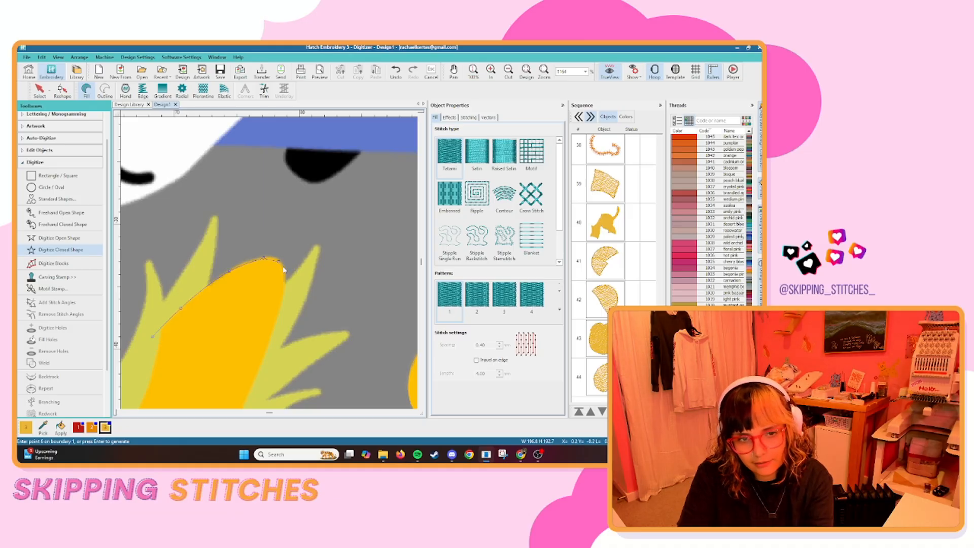
{"action": "left_click", "coordinate": [257, 378]}
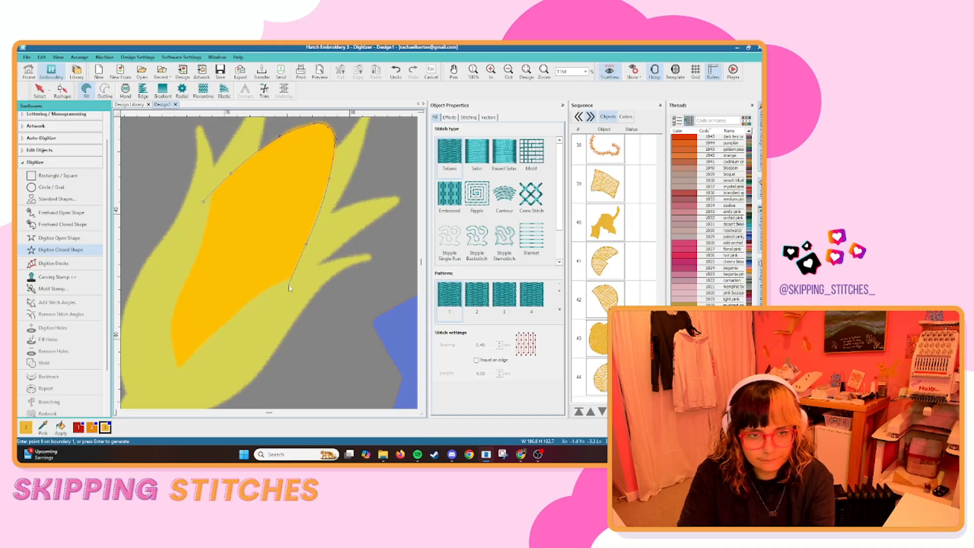
{"action": "key", "text": "Return"}
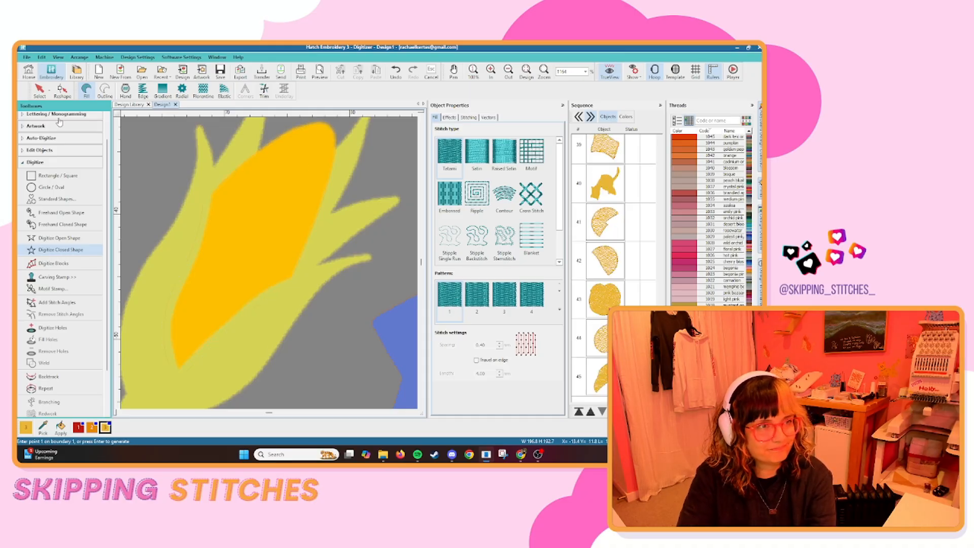
Begin a closed fill shape for the giraffe's yellow body, tracing the outer edge of the front leg down to the brown hoof.
{"action": "left_click", "coordinate": [40, 91]}
{"action": "left_click", "coordinate": [329, 286]}
{"action": "scroll", "coordinate": [329, 287], "scroll_direction": "down", "scroll_amount": 8}
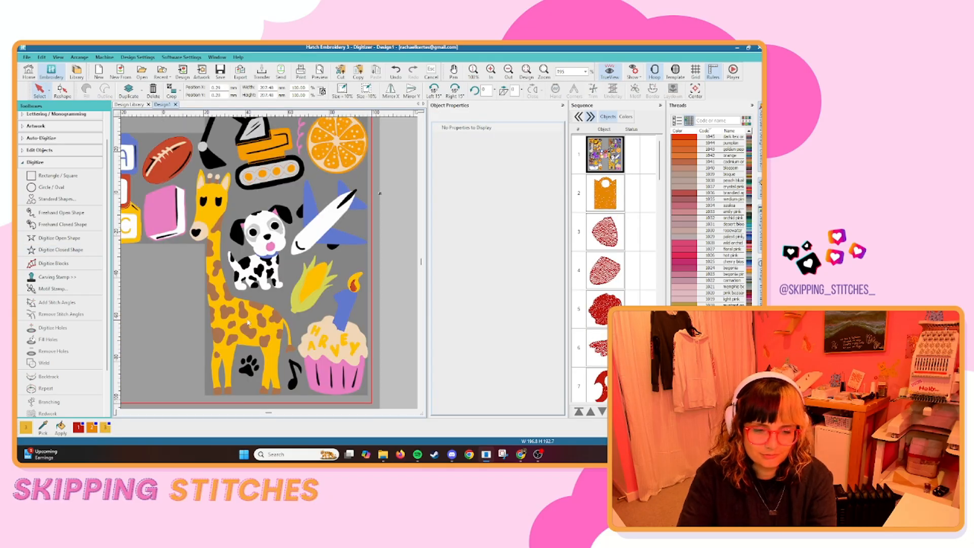
{"action": "scroll", "coordinate": [248, 322], "scroll_direction": "up", "scroll_amount": 4}
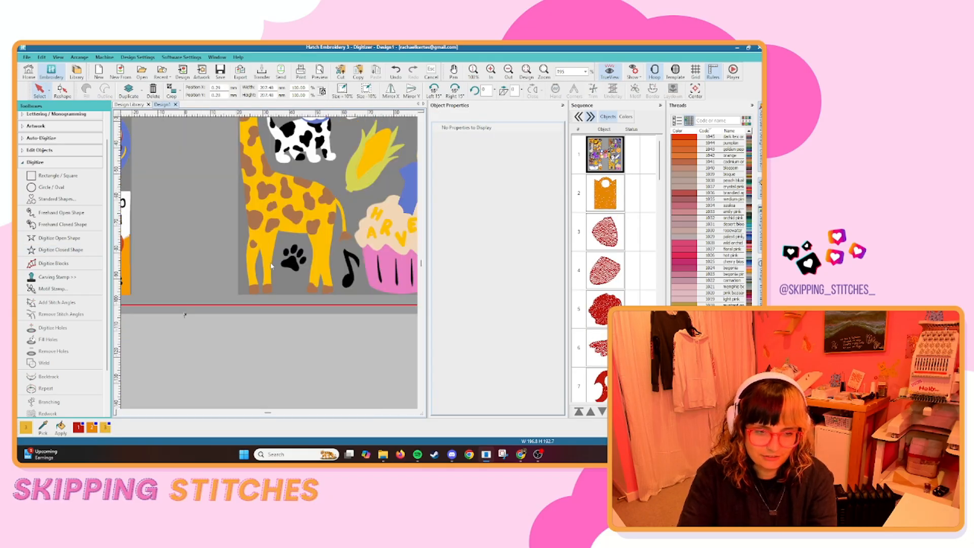
{"action": "left_click", "coordinate": [60, 250]}
{"action": "scroll", "coordinate": [272, 265], "scroll_direction": "down", "scroll_amount": 5}
{"action": "scroll", "coordinate": [272, 266], "scroll_direction": "up", "scroll_amount": 1}
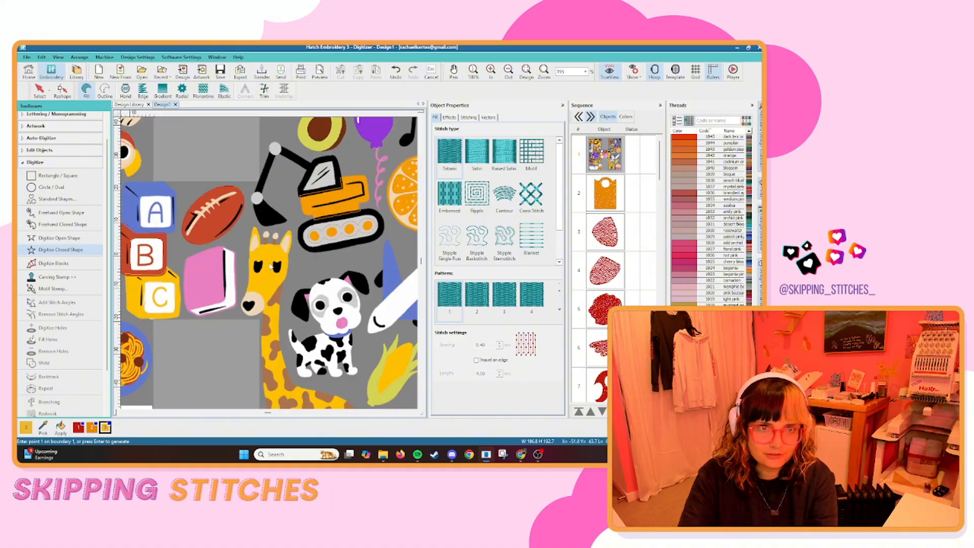
{"action": "scroll", "coordinate": [272, 266], "scroll_direction": "up", "scroll_amount": 8}
{"action": "scroll", "coordinate": [184, 294], "scroll_direction": "down", "scroll_amount": 7}
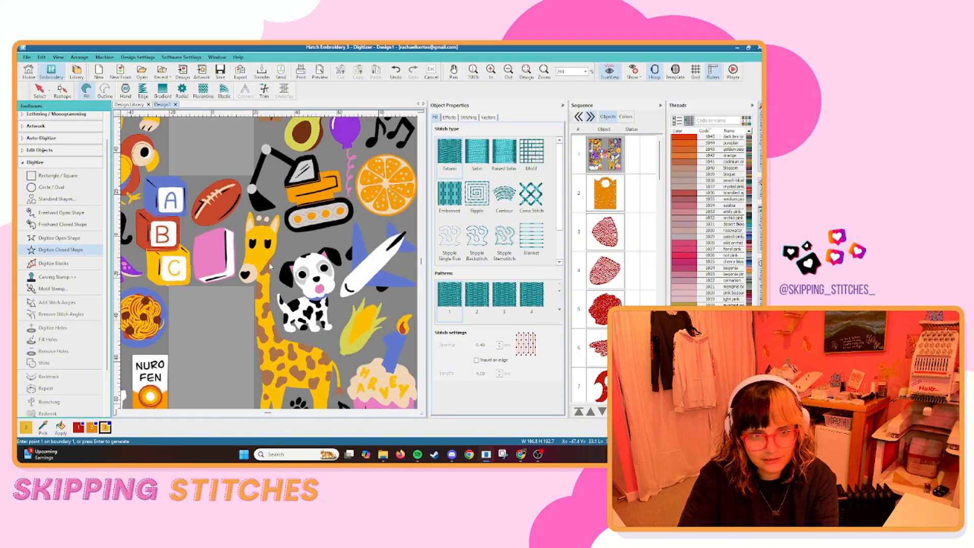
{"action": "scroll", "coordinate": [245, 268], "scroll_direction": "up", "scroll_amount": 1}
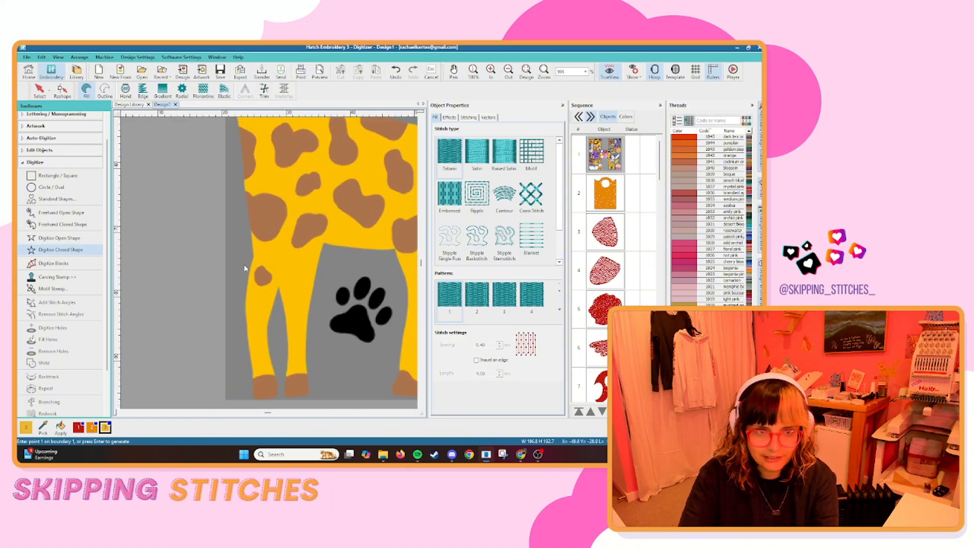
{"action": "right_click", "coordinate": [247, 280]}
{"action": "right_click", "coordinate": [246, 310]}
{"action": "right_click", "coordinate": [250, 349]}
{"action": "right_click", "coordinate": [253, 372]}
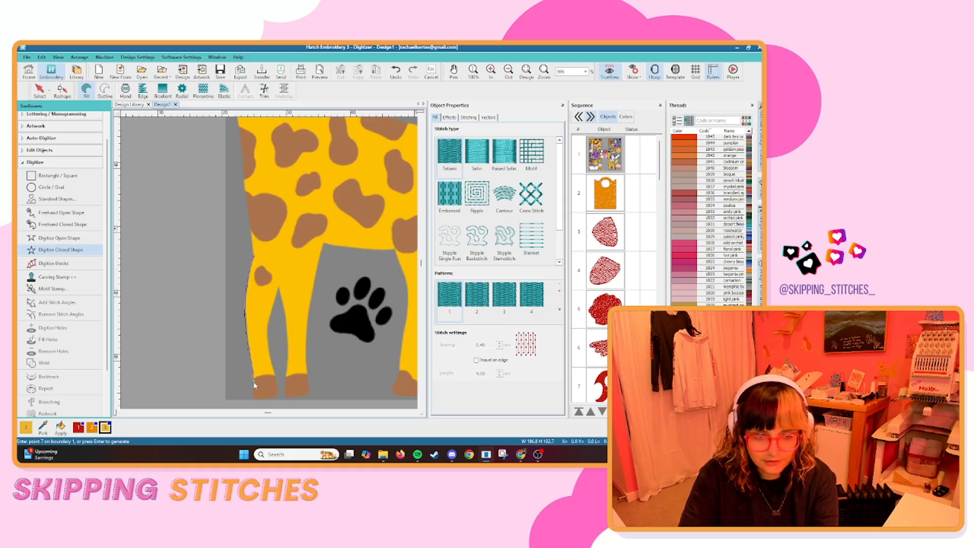
{"action": "left_click", "coordinate": [254, 382]}
Continue the giraffe's boundary across the top of the brown hoof, slightly overlapping it, and up the leg's inner side.
{"action": "scroll", "coordinate": [264, 379], "scroll_direction": "up", "scroll_amount": 4}
{"action": "right_click", "coordinate": [276, 257]}
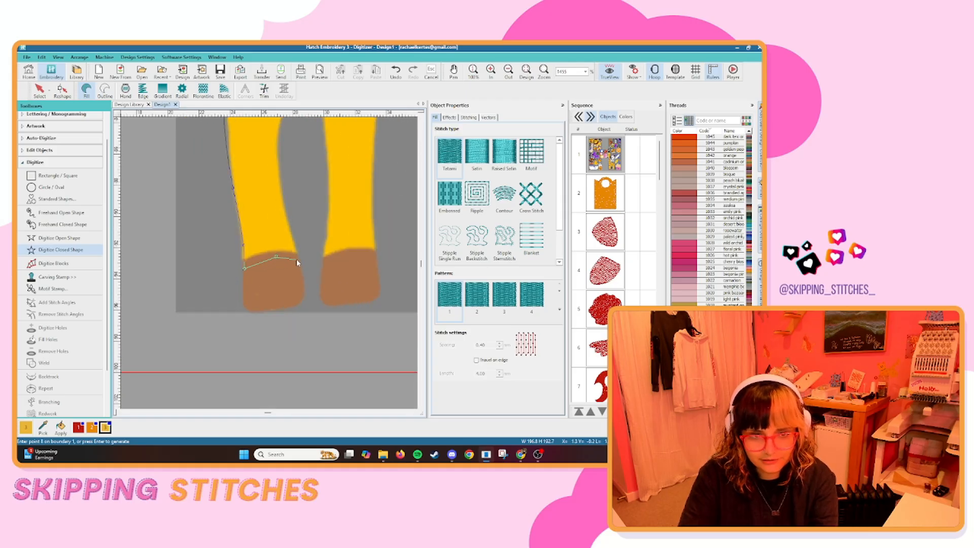
{"action": "left_click", "coordinate": [297, 260]}
{"action": "right_click", "coordinate": [286, 218]}
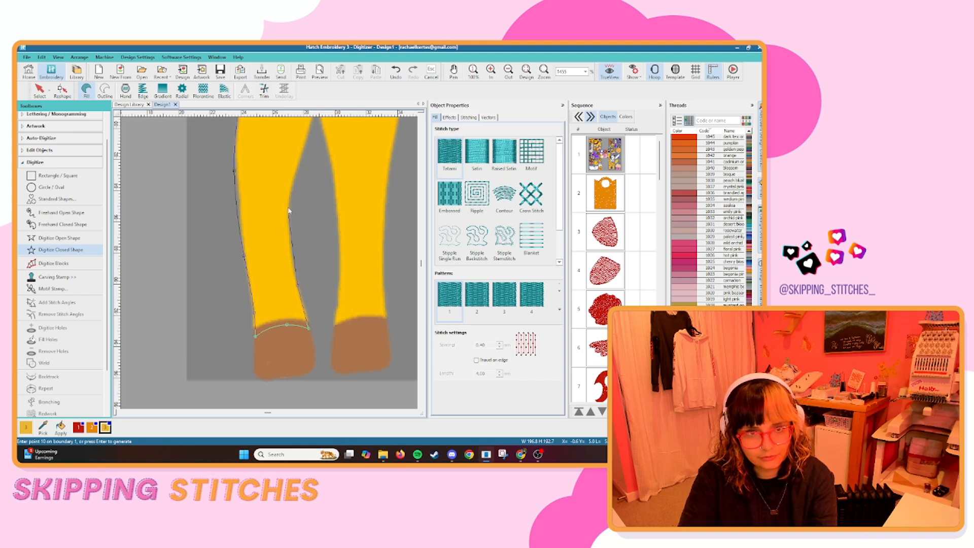
{"action": "right_click", "coordinate": [287, 208]}
{"action": "right_click", "coordinate": [301, 154]}
Trace the giraffe's boundary from the gap between the front legs down the inner side of the second front leg.
{"action": "left_click", "coordinate": [293, 170]}
{"action": "right_click", "coordinate": [312, 247]}
{"action": "right_click", "coordinate": [315, 328]}
{"action": "right_click", "coordinate": [314, 372]}
{"action": "left_click", "coordinate": [311, 398]}
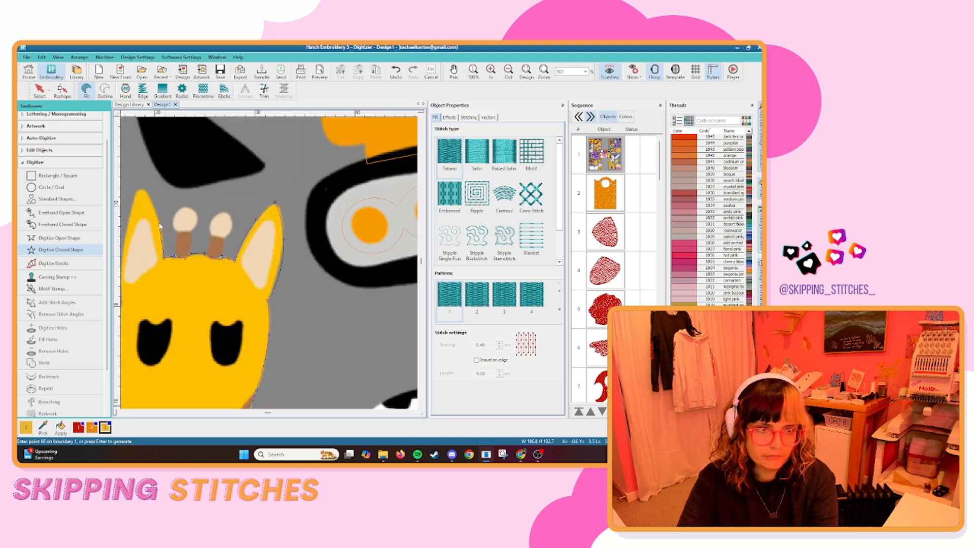
Continue the giraffe's boundary around the ear nearest the pink book and down the face to the cream muzzle.
{"action": "left_click", "coordinate": [143, 194]}
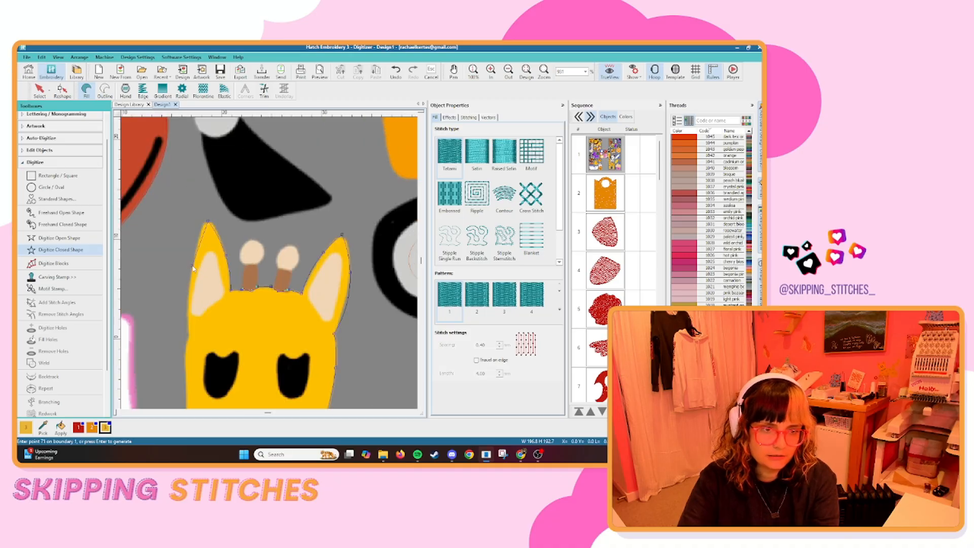
{"action": "left_click", "coordinate": [188, 318]}
{"action": "scroll", "coordinate": [211, 359], "scroll_direction": "down", "scroll_amount": 1}
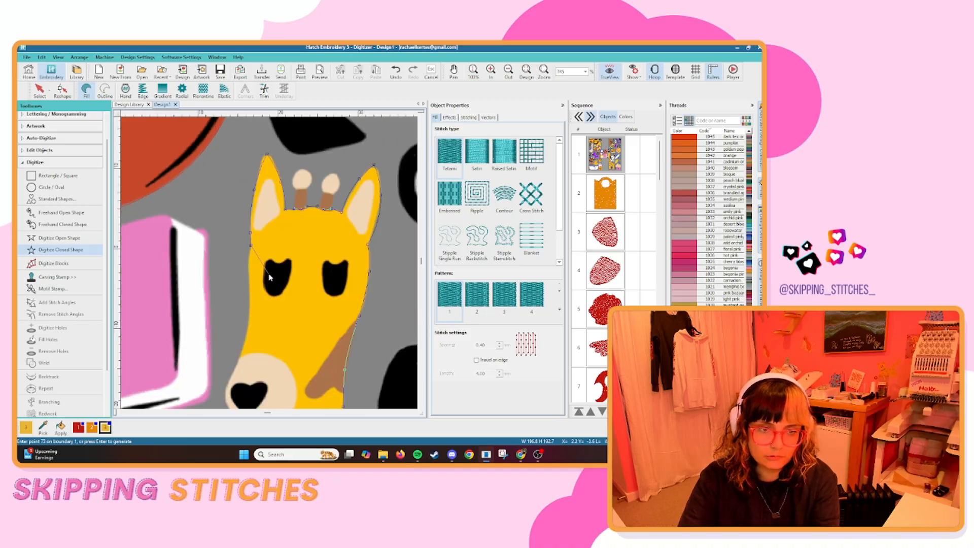
{"action": "scroll", "coordinate": [268, 269], "scroll_direction": "up", "scroll_amount": 1}
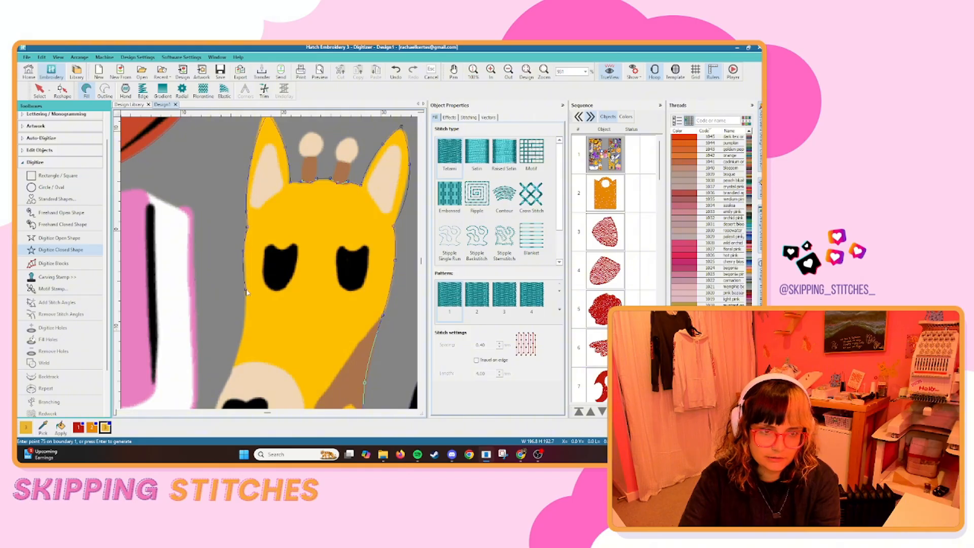
{"action": "right_click", "coordinate": [244, 327]}
{"action": "right_click", "coordinate": [232, 375]}
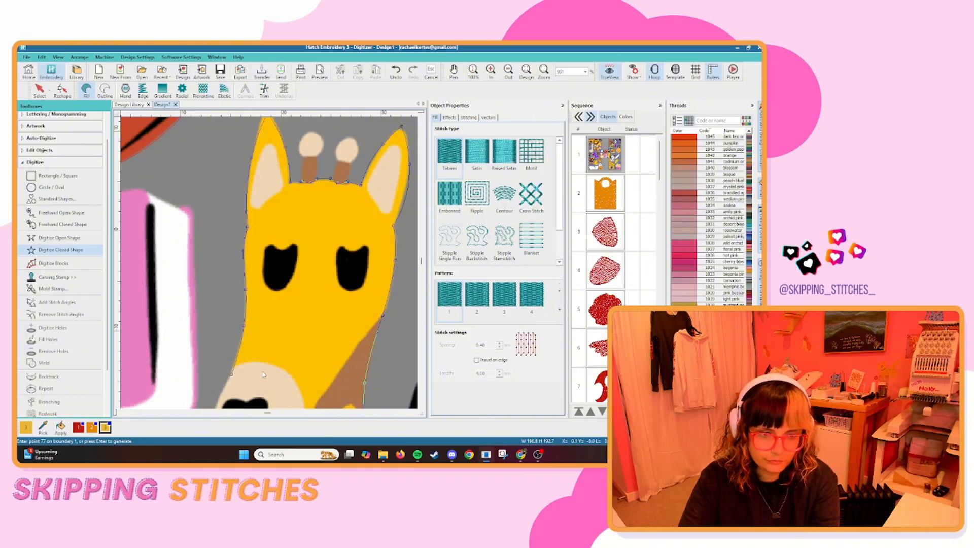
Carry the giraffe's boundary across the cream muzzle with a slight overlap and down the upper front of the neck.
{"action": "scroll", "coordinate": [270, 379], "scroll_direction": "down", "scroll_amount": 2}
{"action": "scroll", "coordinate": [270, 267], "scroll_direction": "up", "scroll_amount": 2}
{"action": "right_click", "coordinate": [270, 259]}
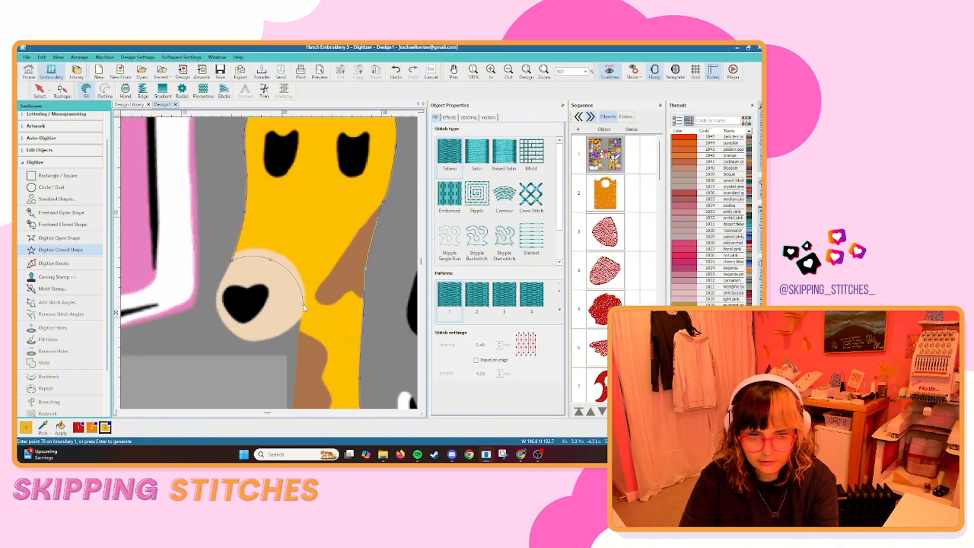
{"action": "left_click", "coordinate": [299, 333]}
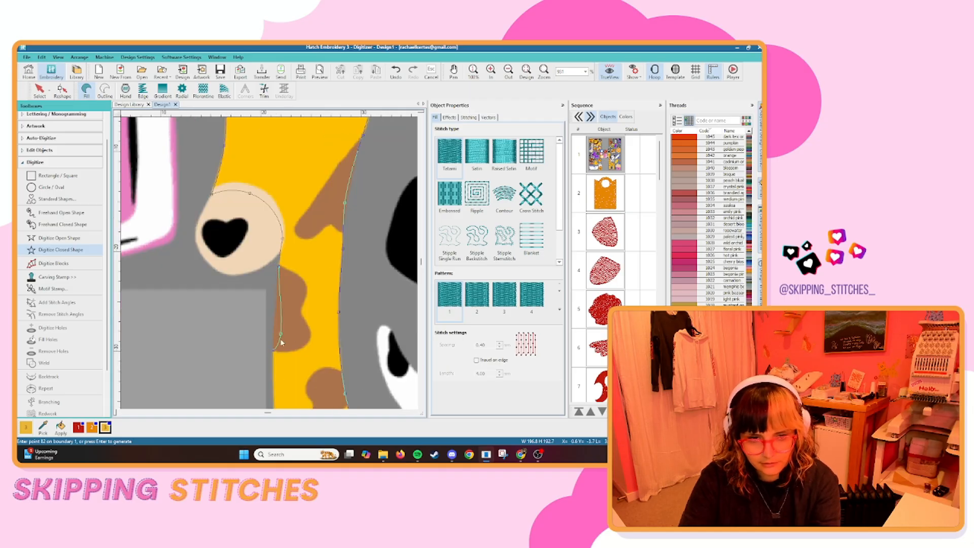
{"action": "left_click", "coordinate": [276, 326]}
{"action": "left_click", "coordinate": [275, 383]}
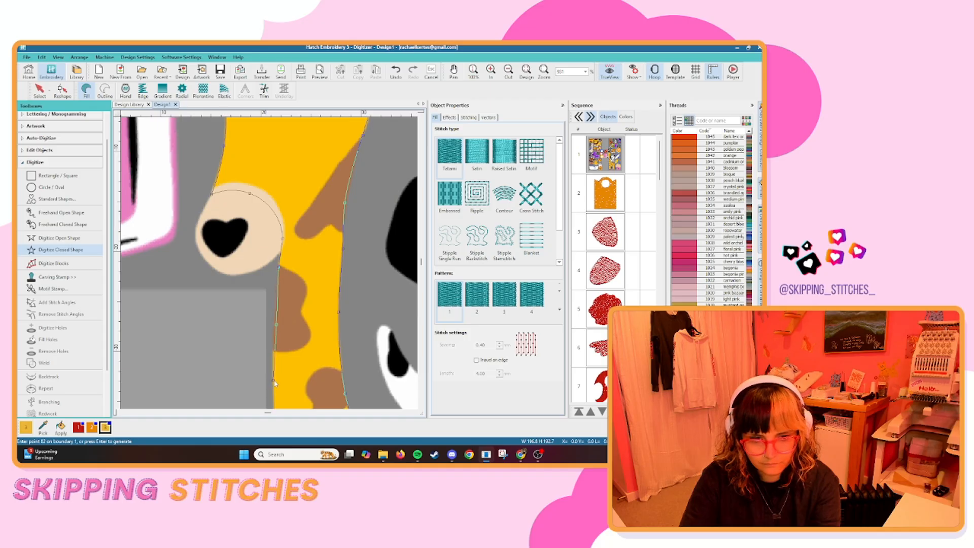
{"action": "key", "text": "BackSpace"}
{"action": "right_click", "coordinate": [272, 363]}
Continue the giraffe's boundary down the front edge of the neck toward the chest.
{"action": "scroll", "coordinate": [272, 362], "scroll_direction": "down", "scroll_amount": 3}
{"action": "left_click", "coordinate": [273, 240]}
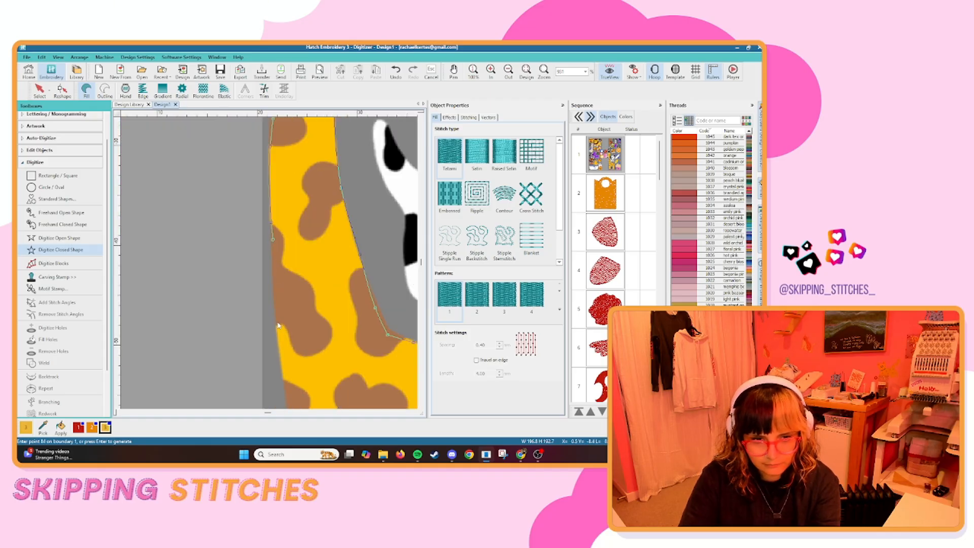
{"action": "left_click", "coordinate": [276, 321]}
{"action": "key", "text": "BackSpace"}
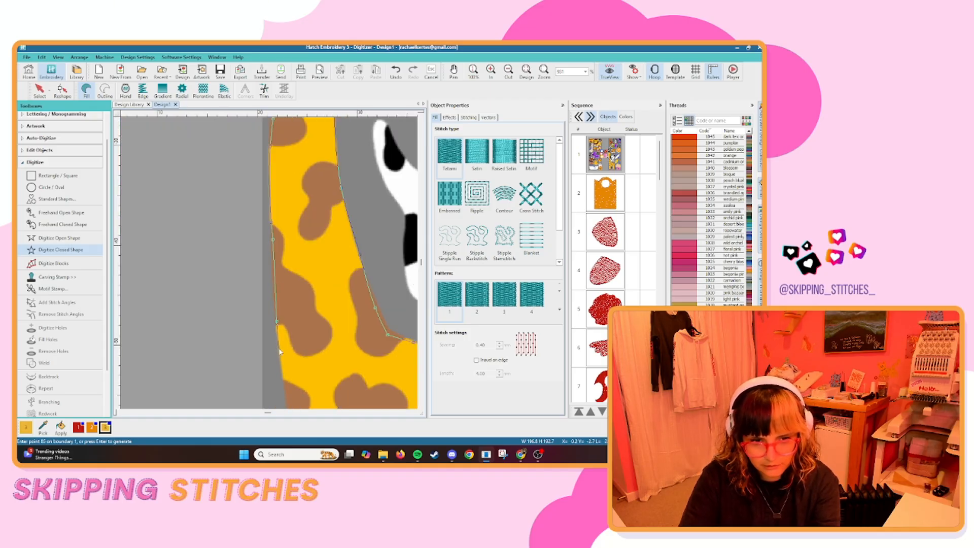
Finish the giraffe's boundary down the chest to the top of the front leg and generate the closed fill.
{"action": "scroll", "coordinate": [284, 260], "scroll_direction": "up", "scroll_amount": 2}
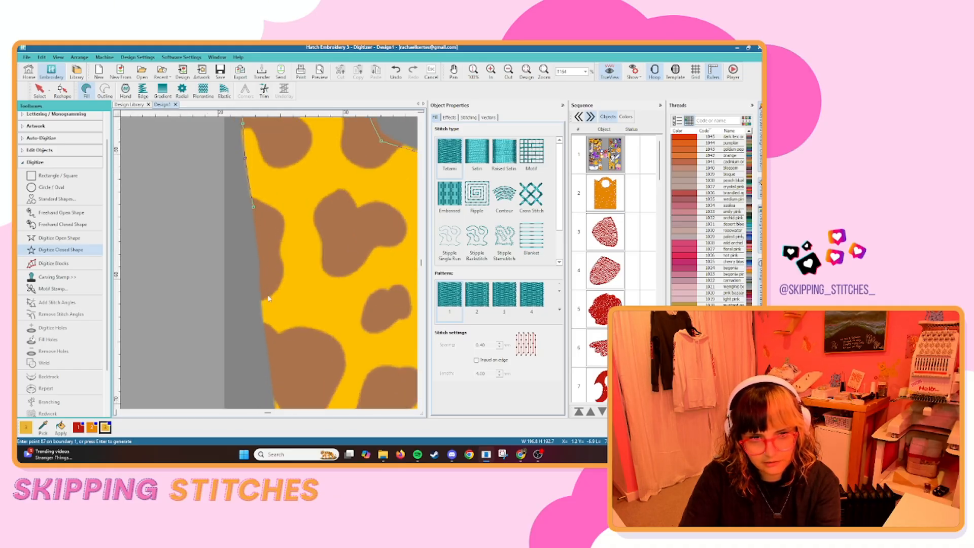
{"action": "left_click", "coordinate": [263, 314]}
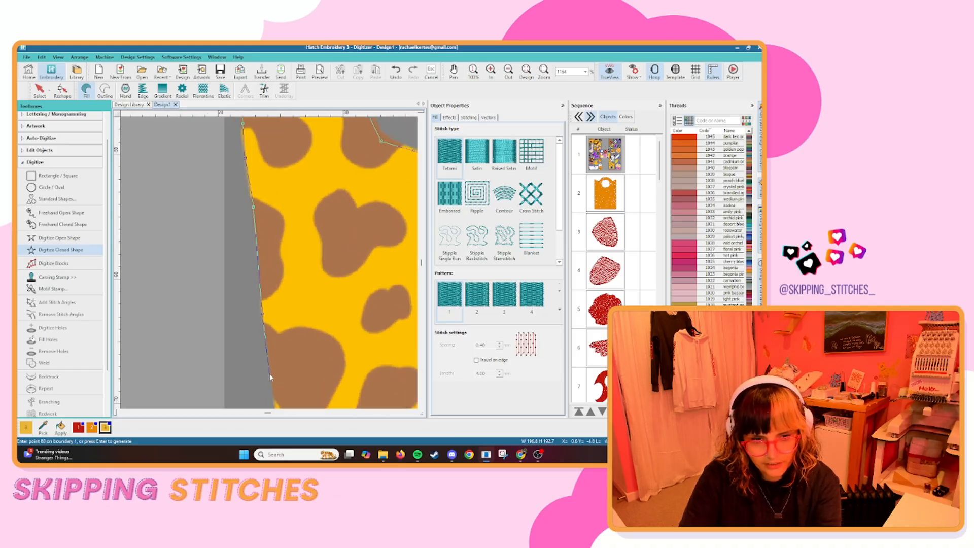
{"action": "left_click", "coordinate": [269, 374]}
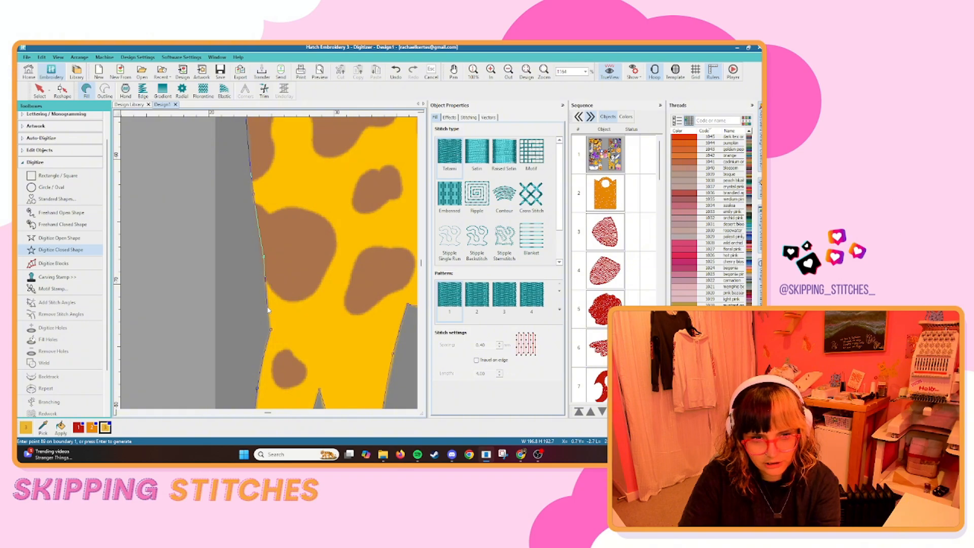
{"action": "key", "text": "Return"}
{"action": "scroll", "coordinate": [261, 264], "scroll_direction": "down", "scroll_amount": 3}
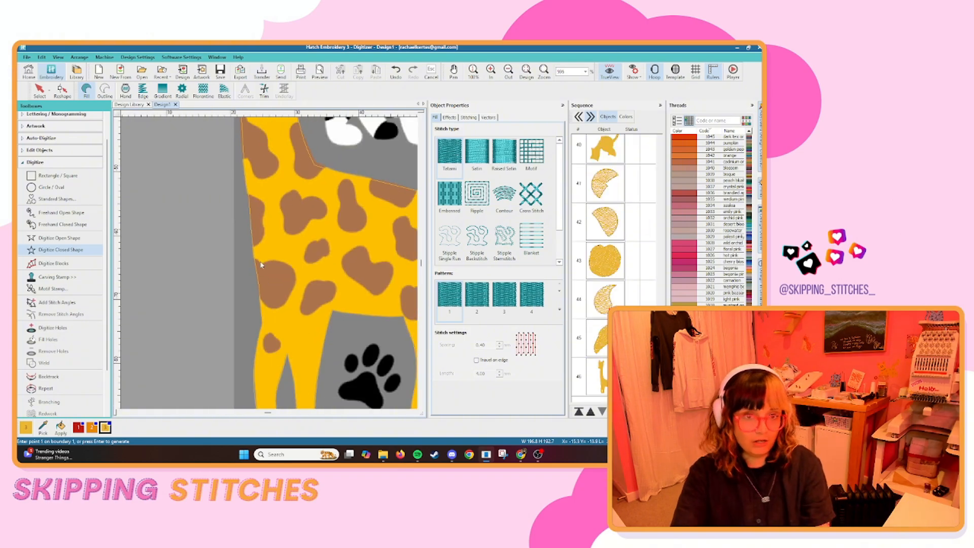
{"action": "scroll", "coordinate": [261, 265], "scroll_direction": "down", "scroll_amount": 3}
{"action": "key", "text": "Escape"}
Digitize an open shape along the centre of the giraffe's tail, from the rump to the brown tuft.
{"action": "scroll", "coordinate": [270, 265], "scroll_direction": "up", "scroll_amount": 6}
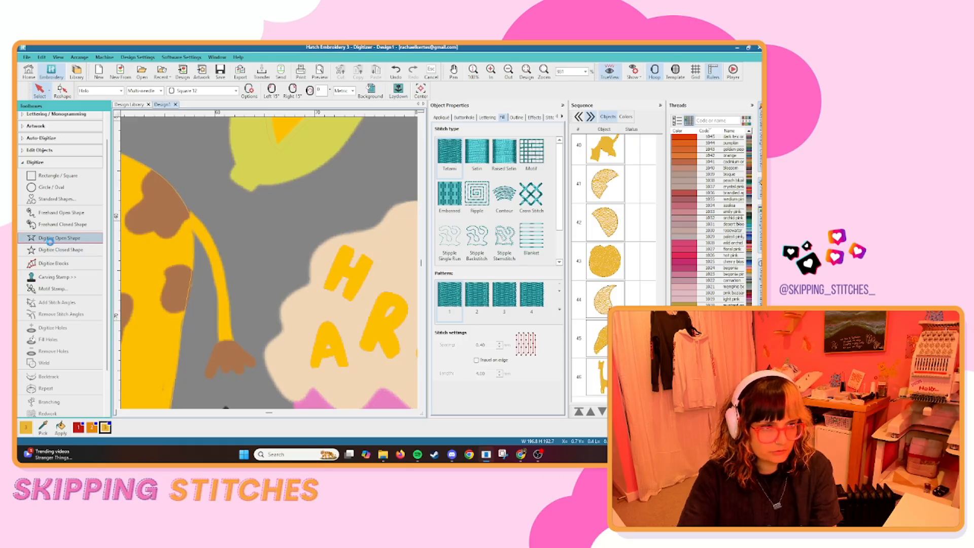
{"action": "left_click", "coordinate": [57, 238]}
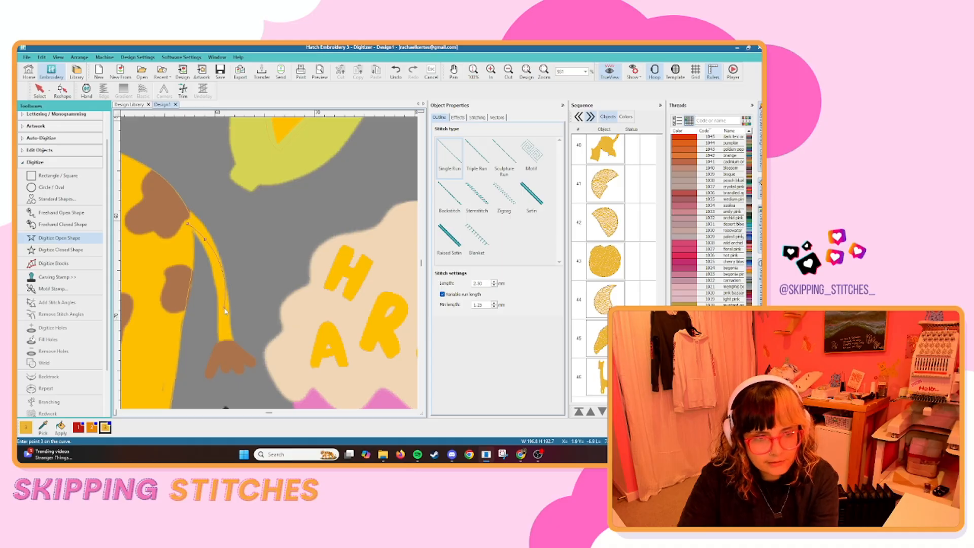
{"action": "left_click", "coordinate": [229, 347]}
{"action": "key", "text": "Return"}
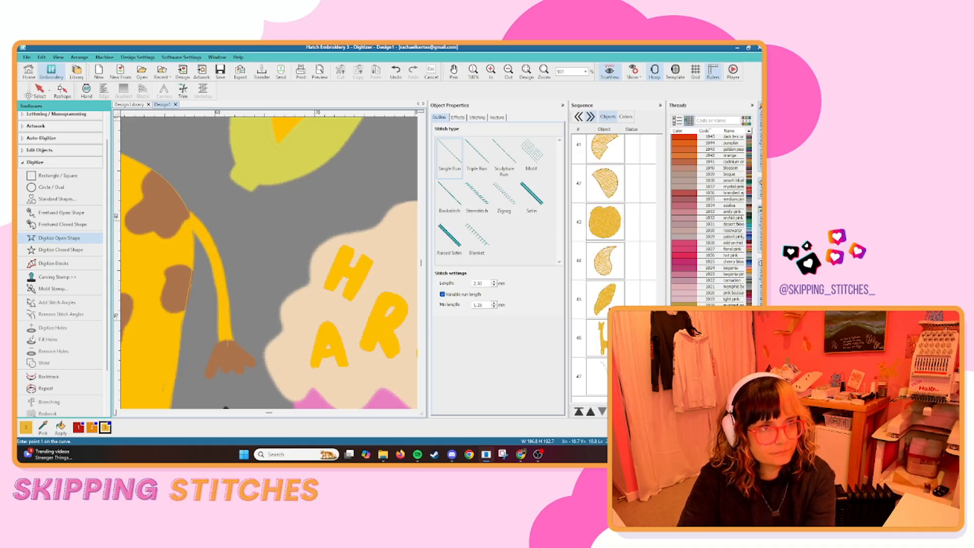
Change the tail line to a Satin outline with a width of 1 mm.
{"action": "key", "text": "Escape"}
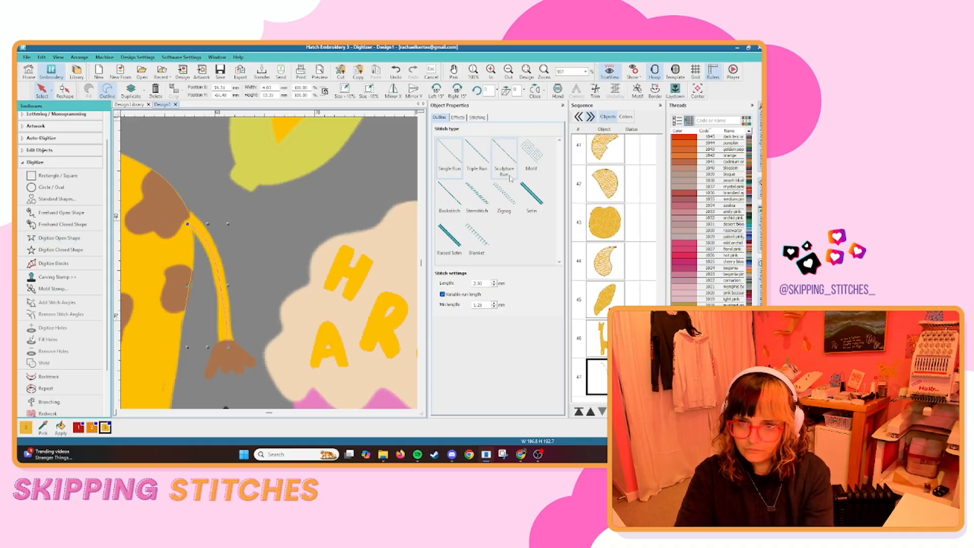
{"action": "left_click", "coordinate": [532, 193]}
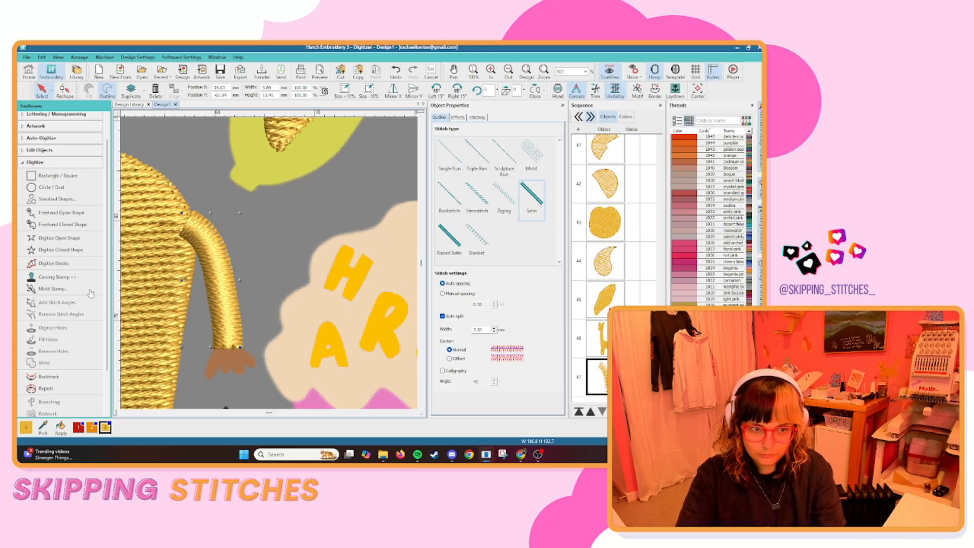
{"action": "left_click_drag", "start_coordinate": [487, 329], "coordinate": [425, 330]}
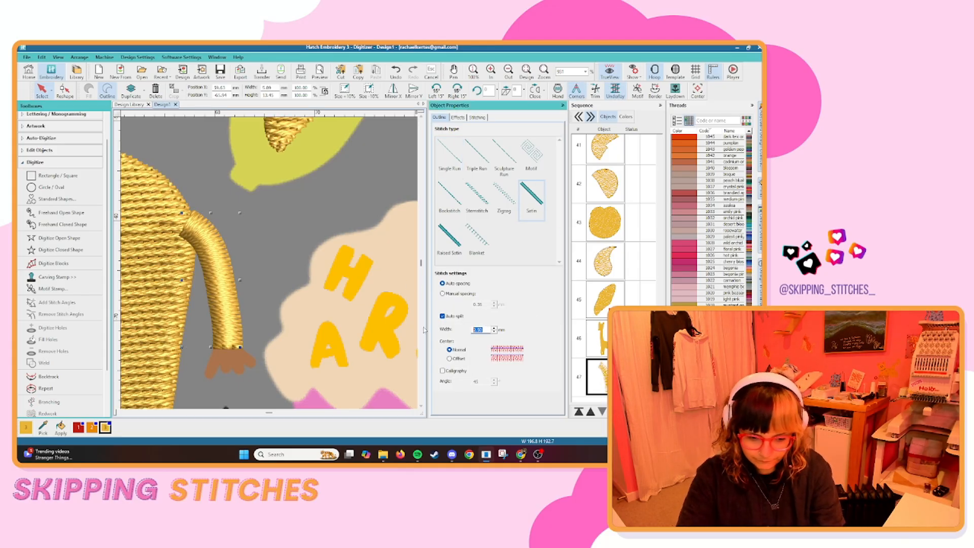
{"action": "type", "text": "1"}
{"action": "key", "text": "Return"}
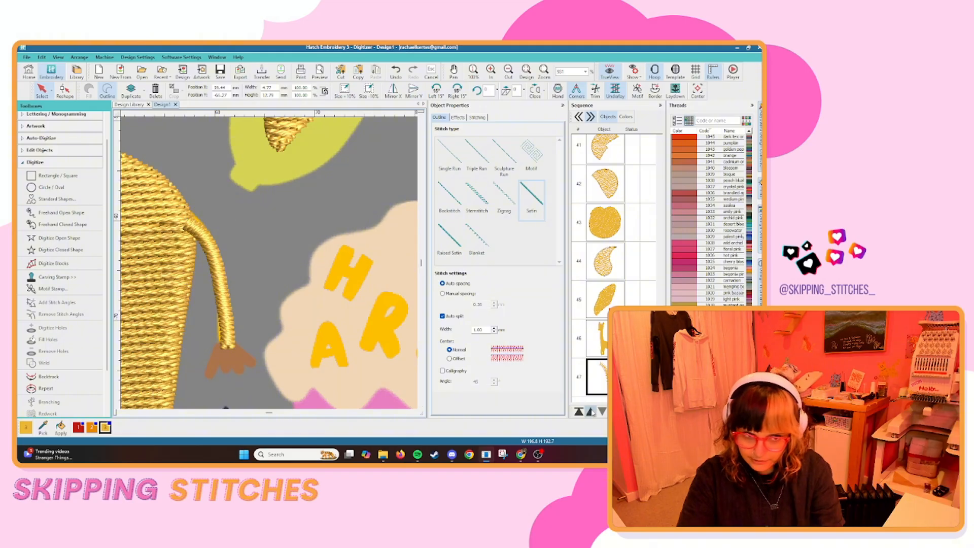
Move the tail ahead of the giraffe's body in the stitching sequence and reshape its lower end slightly toward the body.
{"action": "left_click", "coordinate": [591, 411]}
{"action": "left_click", "coordinate": [66, 96]}
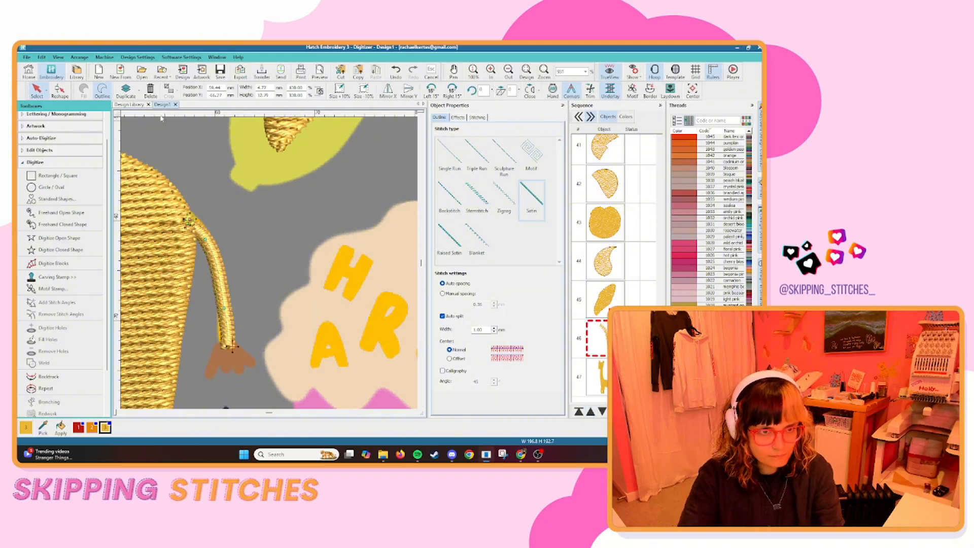
{"action": "left_click_drag", "start_coordinate": [228, 349], "coordinate": [223, 350]}
{"action": "left_click", "coordinate": [38, 91]}
{"action": "left_click", "coordinate": [264, 237]}
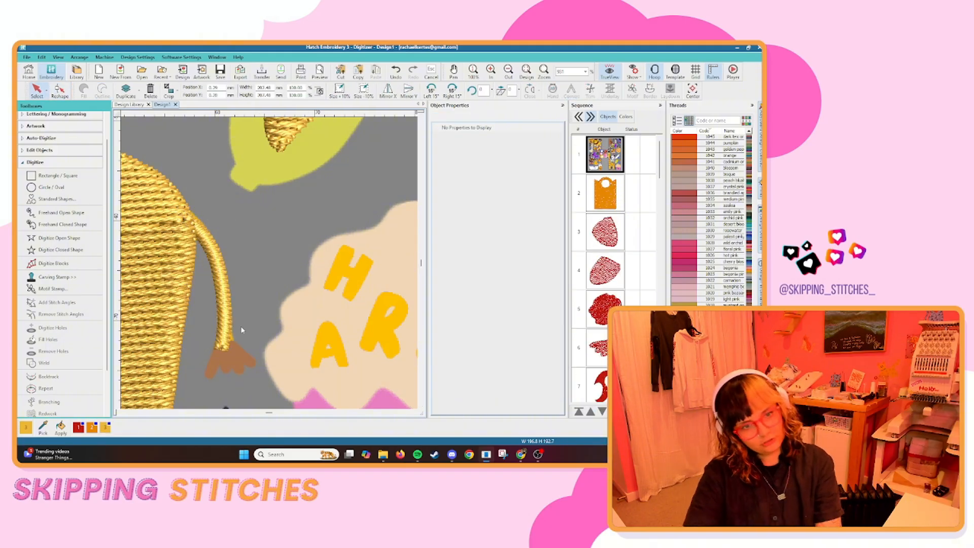
{"action": "scroll", "coordinate": [267, 254], "scroll_direction": "down", "scroll_amount": 6}
{"action": "scroll", "coordinate": [276, 298], "scroll_direction": "up", "scroll_amount": 3}
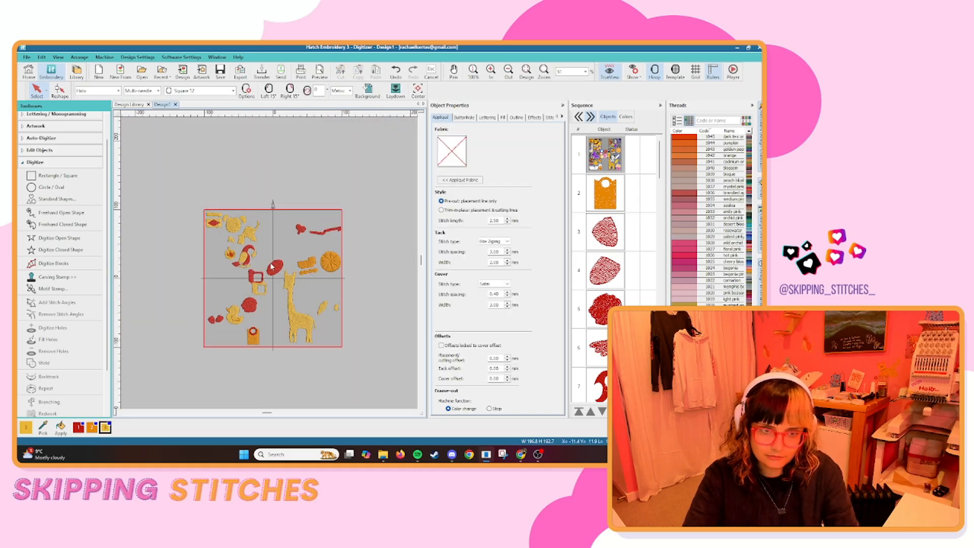
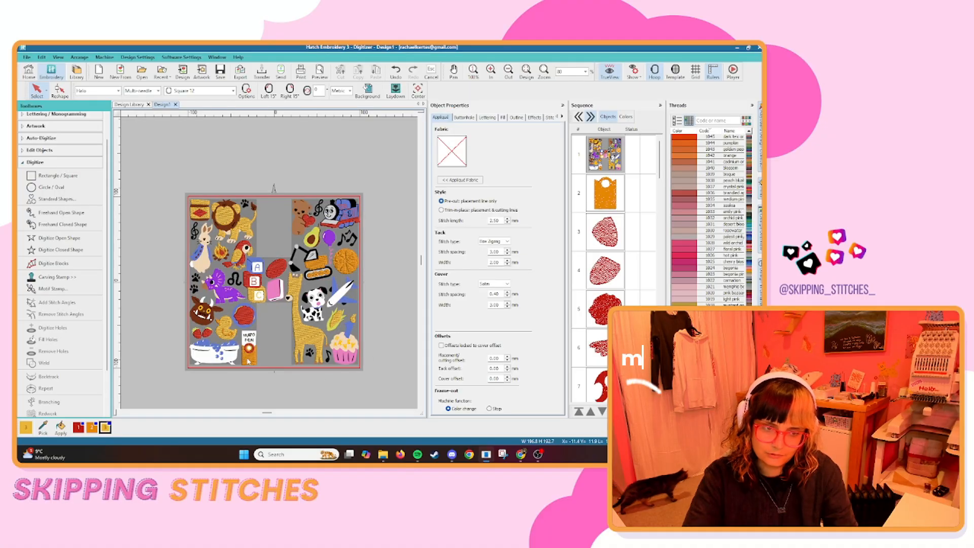
{"action": "scroll", "coordinate": [248, 362], "scroll_direction": "up", "scroll_amount": 6}
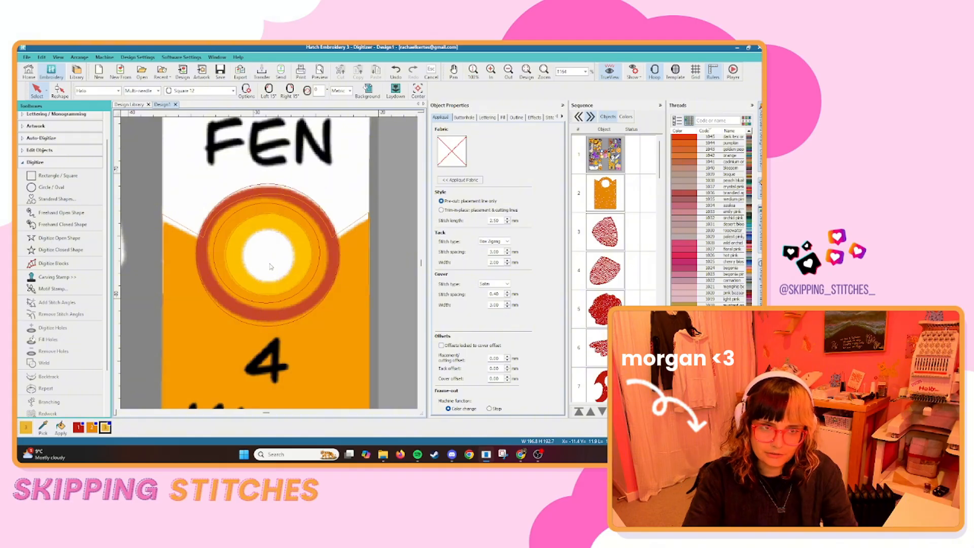
{"action": "left_click", "coordinate": [51, 187]}
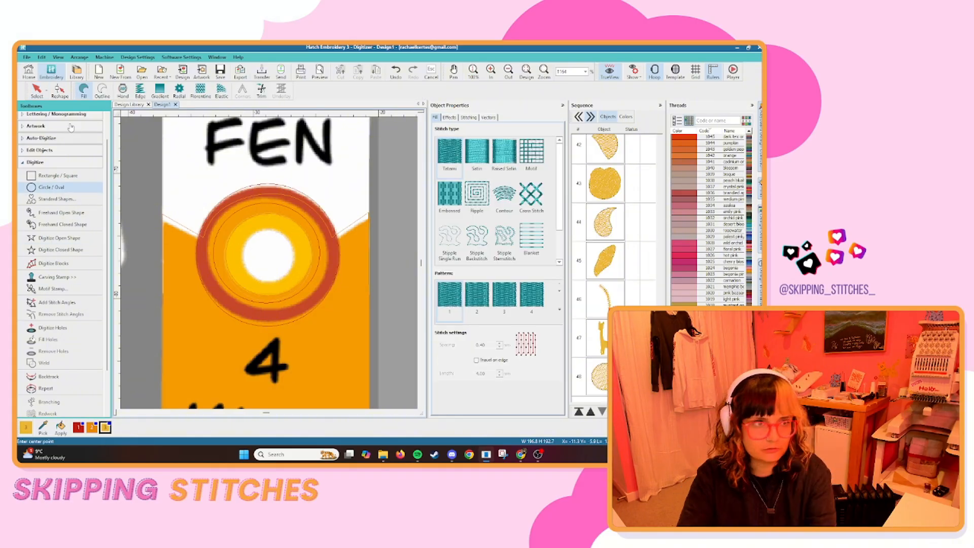
{"action": "key", "text": "Escape"}
{"action": "left_click", "coordinate": [60, 250]}
{"action": "key", "text": "Escape"}
{"action": "left_click", "coordinate": [369, 279]}
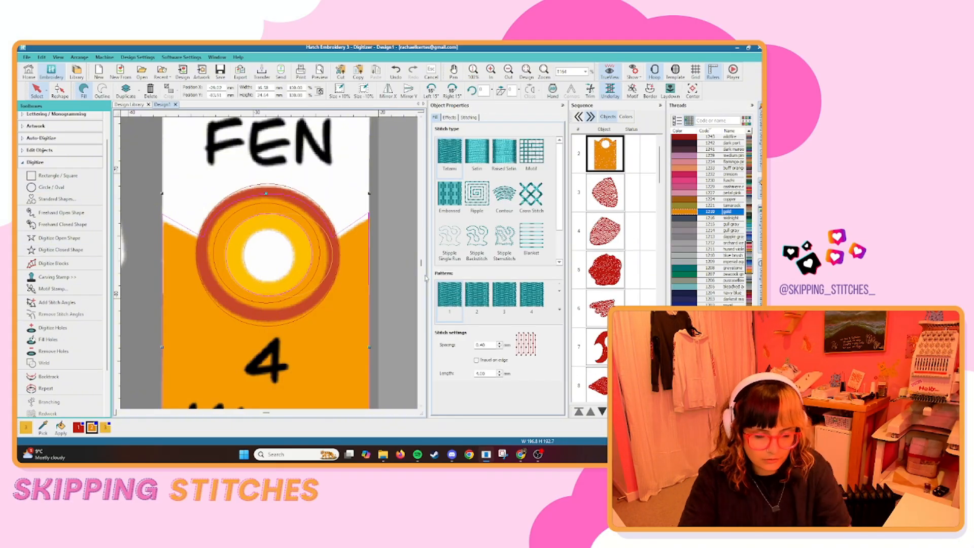
{"action": "scroll", "coordinate": [274, 146], "scroll_direction": "up", "scroll_amount": 2}
{"action": "key", "text": "h"}
{"action": "key", "text": "Escape"}
{"action": "left_click", "coordinate": [136, 243]}
{"action": "scroll", "coordinate": [289, 276], "scroll_direction": "down", "scroll_amount": 13}
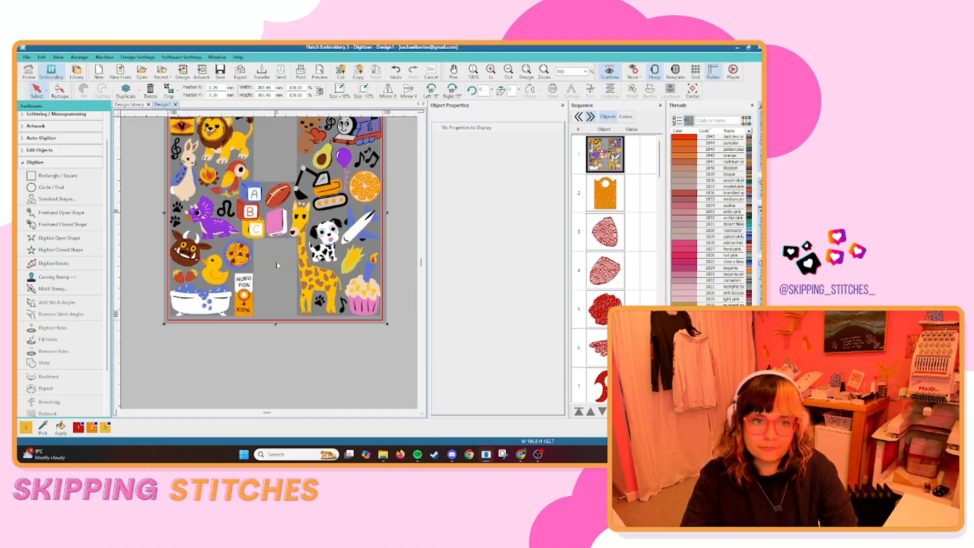
Digitize a closed shape around the brown horned monster's head, tracing the lower edge of the face and including the ears.
{"action": "left_click_drag", "start_coordinate": [196, 257], "coordinate": [270, 268]}
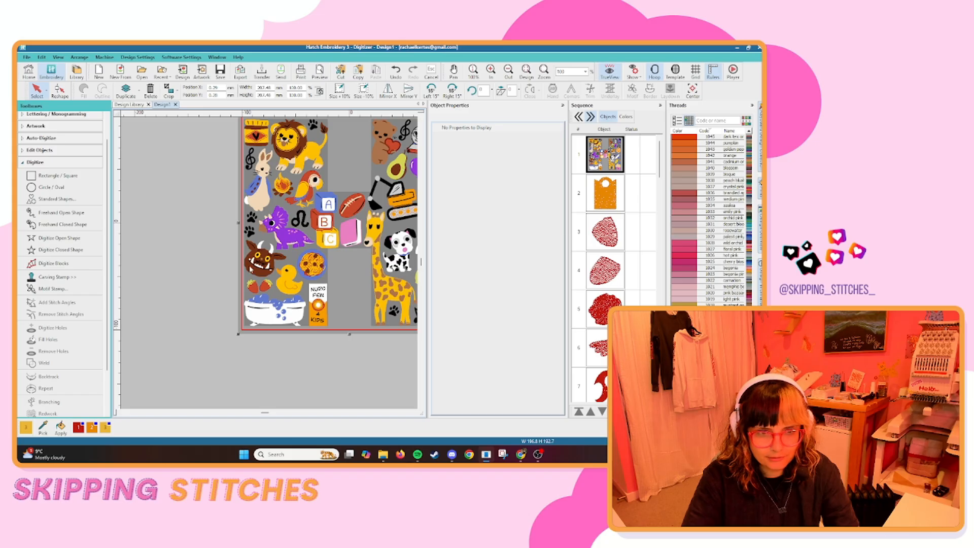
{"action": "scroll", "coordinate": [273, 274], "scroll_direction": "down", "scroll_amount": 2}
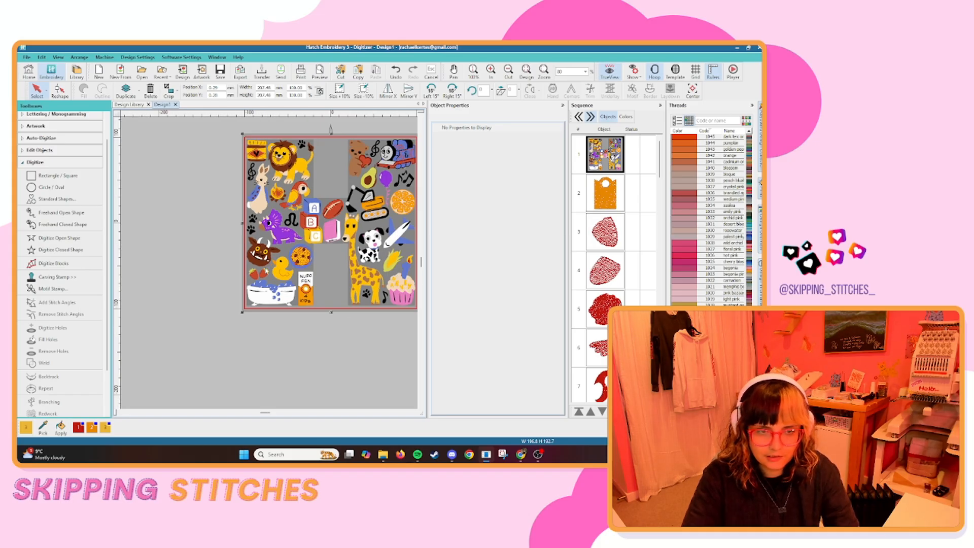
{"action": "scroll", "coordinate": [254, 274], "scroll_direction": "up", "scroll_amount": 4}
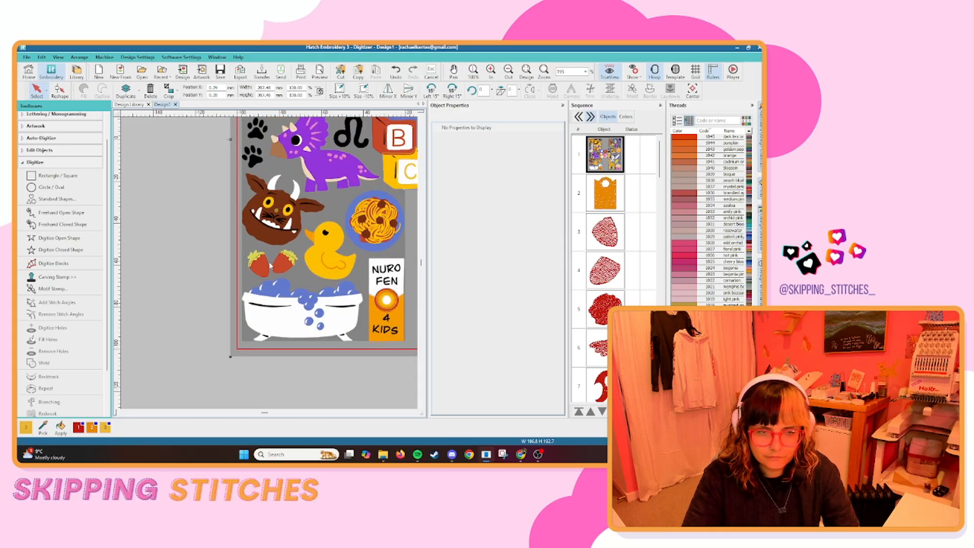
{"action": "scroll", "coordinate": [254, 275], "scroll_direction": "down", "scroll_amount": 3}
{"action": "scroll", "coordinate": [279, 233], "scroll_direction": "up", "scroll_amount": 4}
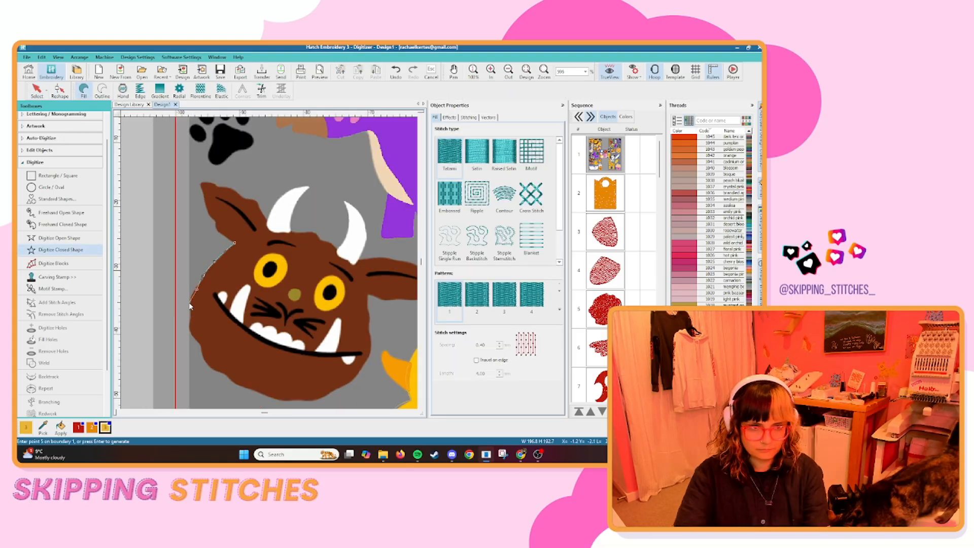
{"action": "right_click", "coordinate": [190, 304]}
{"action": "right_click", "coordinate": [190, 310]}
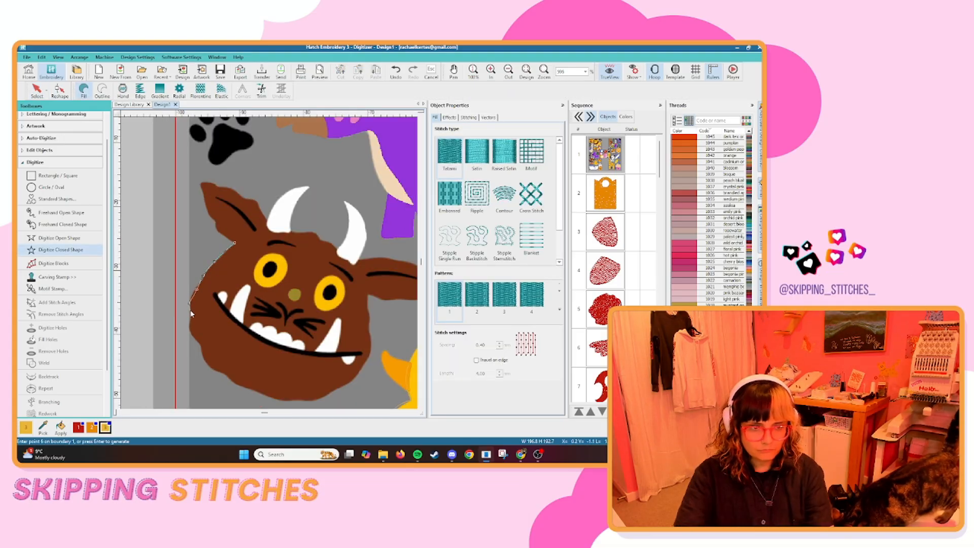
{"action": "right_click", "coordinate": [190, 331]}
{"action": "right_click", "coordinate": [203, 349]}
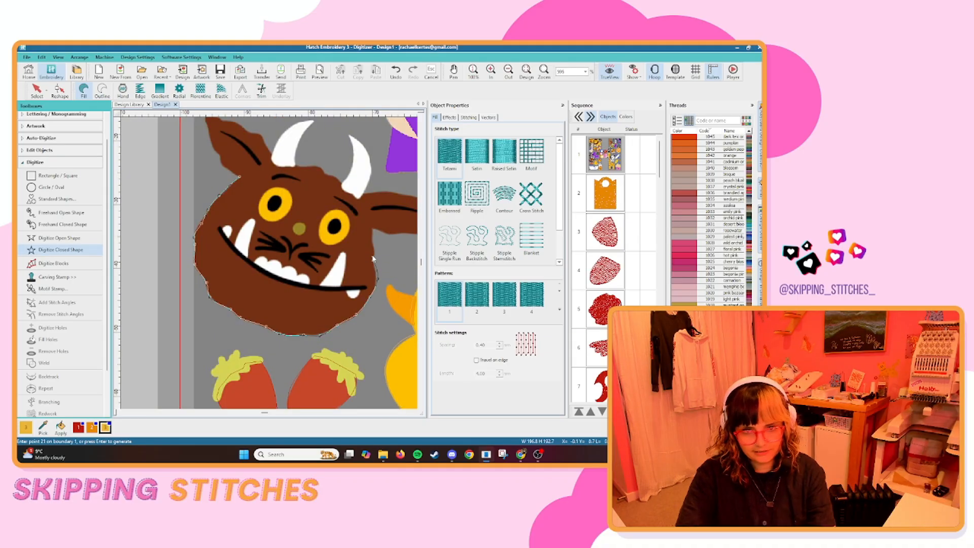
{"action": "right_click", "coordinate": [374, 250]}
{"action": "right_click", "coordinate": [374, 237]}
{"action": "right_click", "coordinate": [373, 231]}
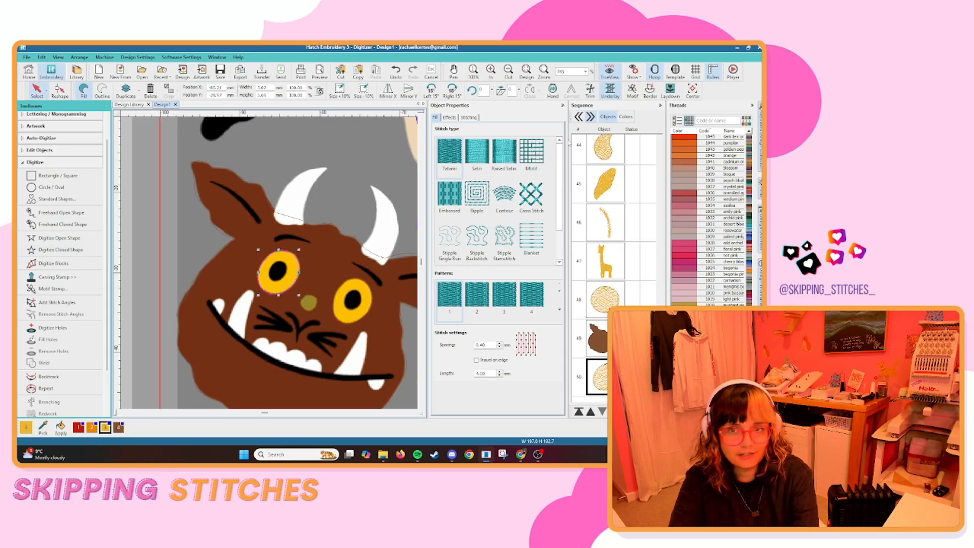
Change the monster's first yellow eye to a Satin fill and place a copy of it over the other eye.
{"action": "left_click", "coordinate": [477, 150]}
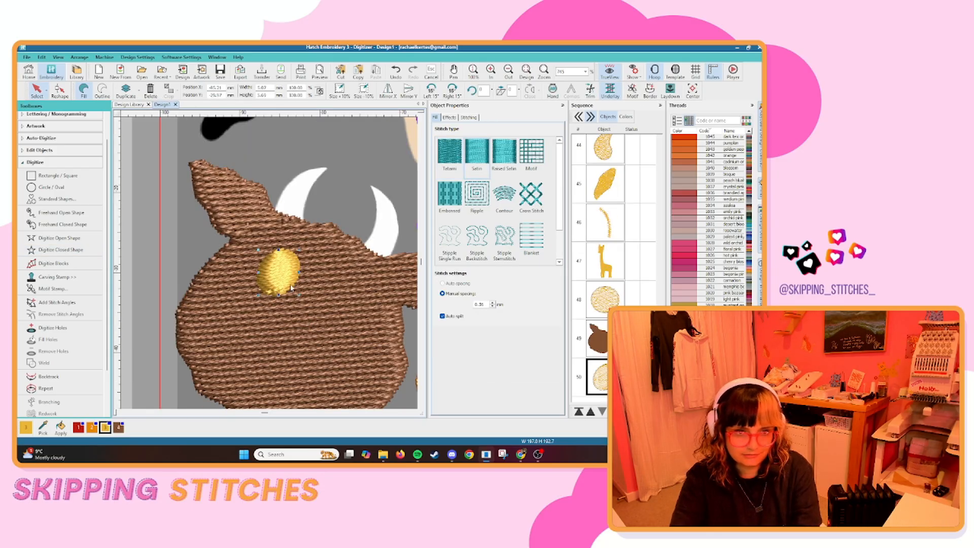
{"action": "key", "text": "s"}
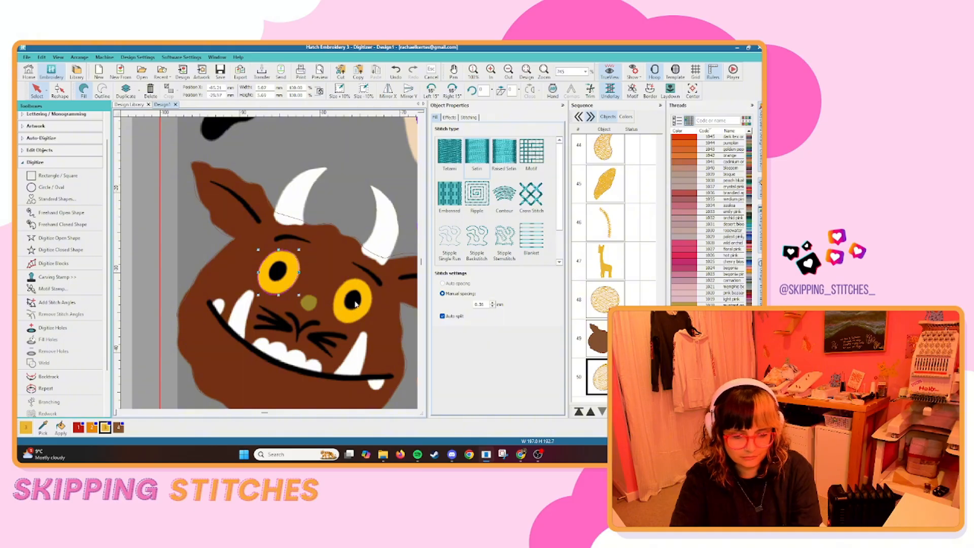
{"action": "key", "text": "ctrl+c"}
{"action": "key", "text": "ctrl+v"}
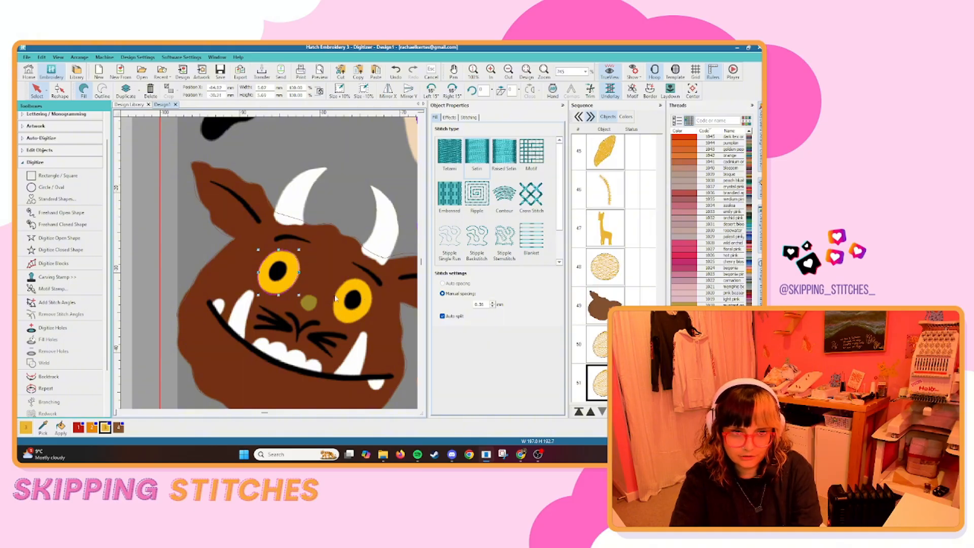
{"action": "left_click_drag", "start_coordinate": [293, 288], "coordinate": [366, 317]}
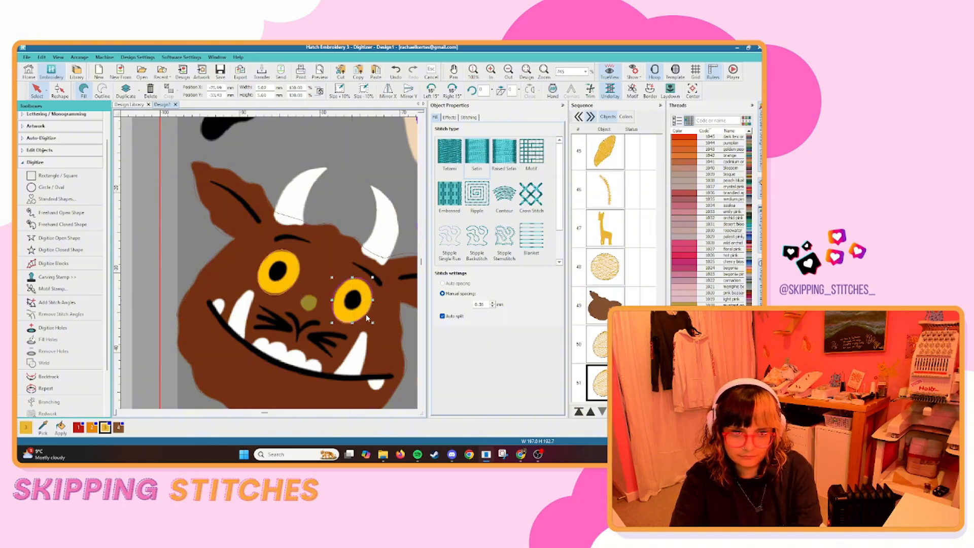
{"action": "scroll", "coordinate": [275, 269], "scroll_direction": "down", "scroll_amount": 10}
{"action": "key", "text": "Escape"}
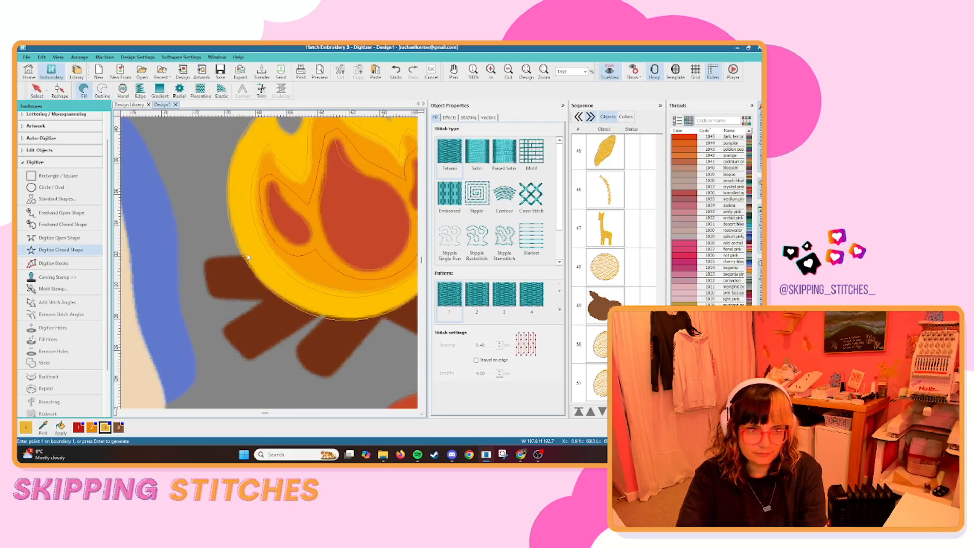
Start a closed shape for the campfire logs, tracing the two logs on the rabbit's side and the log beneath the flame.
{"action": "left_click", "coordinate": [247, 253]}
{"action": "left_click", "coordinate": [207, 258]}
{"action": "left_click", "coordinate": [208, 296]}
{"action": "left_click", "coordinate": [262, 300]}
{"action": "left_click", "coordinate": [223, 329]}
{"action": "left_click", "coordinate": [250, 360]}
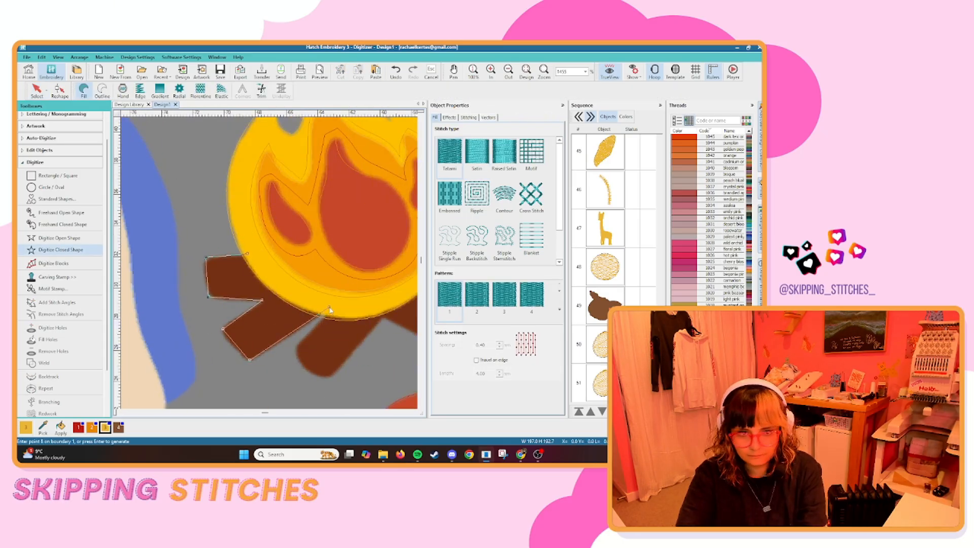
{"action": "left_click", "coordinate": [327, 308]}
{"action": "left_click", "coordinate": [298, 347]}
{"action": "right_click", "coordinate": [309, 371]}
{"action": "left_click", "coordinate": [332, 375]}
{"action": "left_click", "coordinate": [383, 318]}
Continue the campfire log boundary around the remaining logs on the side facing the parrot.
{"action": "left_click", "coordinate": [311, 306]}
{"action": "right_click", "coordinate": [336, 285]}
{"action": "left_click", "coordinate": [339, 262]}
{"action": "left_click", "coordinate": [291, 244]}
{"action": "left_click", "coordinate": [367, 233]}
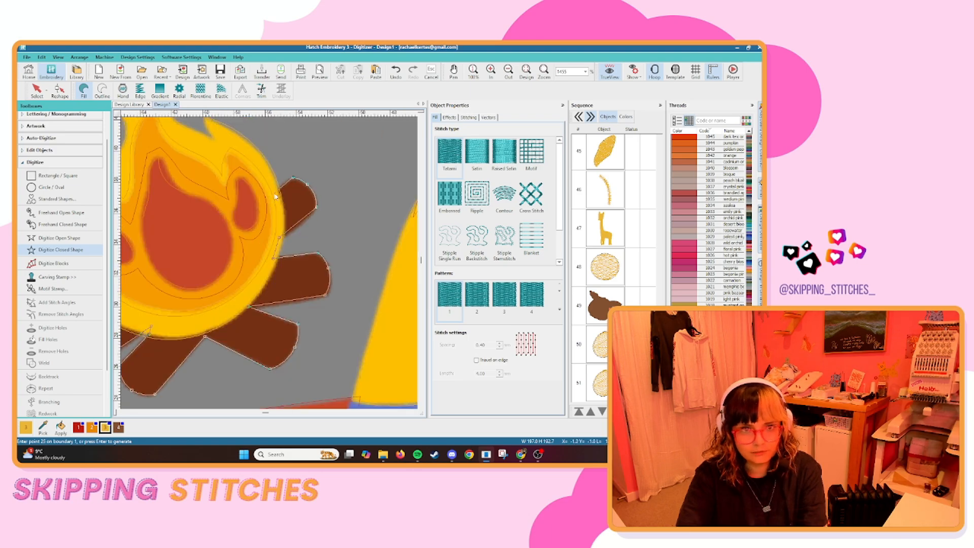
Close the log boundary along the underside of the flame, generate the fill and check its reshape points.
{"action": "left_click", "coordinate": [259, 290]}
{"action": "left_click", "coordinate": [244, 304]}
{"action": "left_click", "coordinate": [176, 328]}
{"action": "scroll", "coordinate": [274, 254], "scroll_direction": "down", "scroll_amount": 2}
{"action": "scroll", "coordinate": [152, 249], "scroll_direction": "up", "scroll_amount": 3}
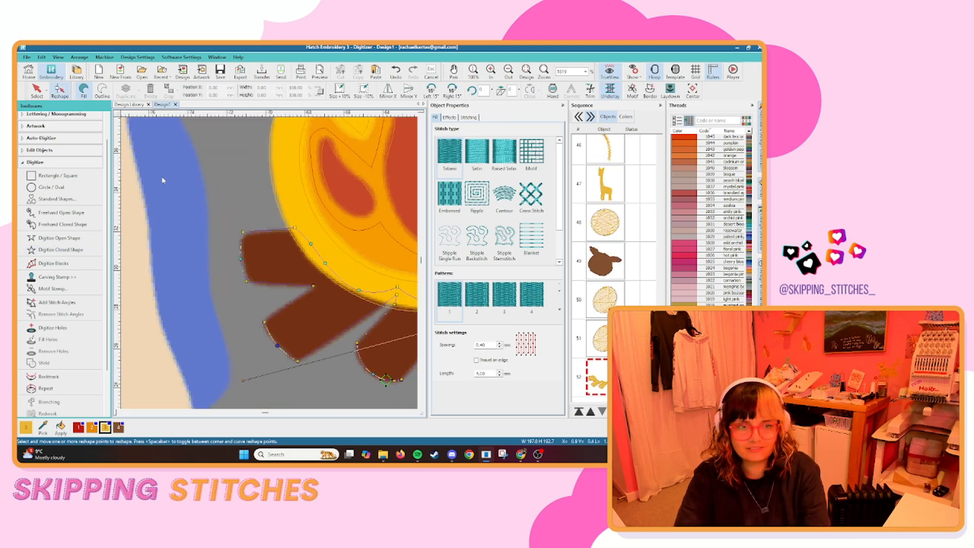
{"action": "key", "text": "Return"}
Digitize the brown band below the jar's yellow lid as a closed fill.
{"action": "scroll", "coordinate": [242, 197], "scroll_direction": "down", "scroll_amount": 3}
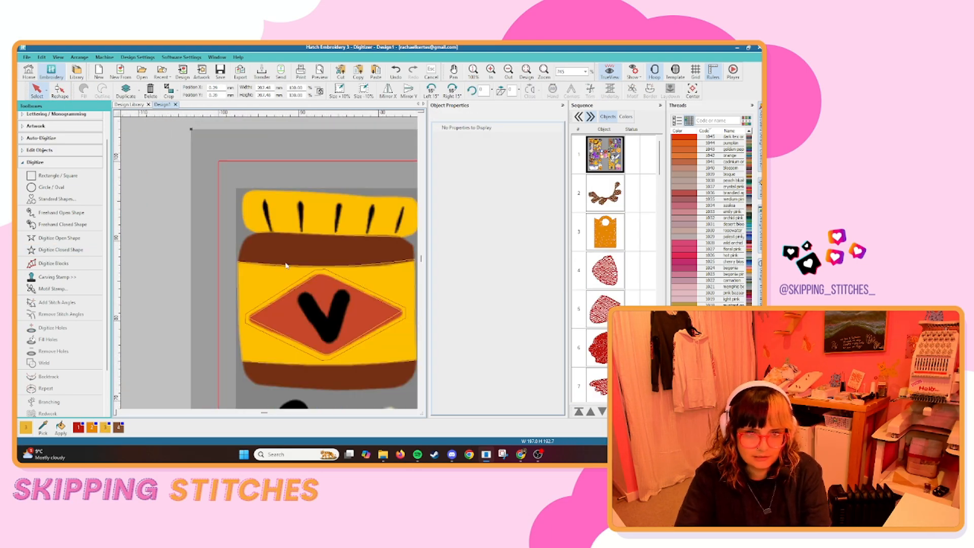
{"action": "left_click", "coordinate": [223, 219]}
{"action": "key", "text": "Return"}
{"action": "scroll", "coordinate": [244, 305], "scroll_direction": "down", "scroll_amount": 3}
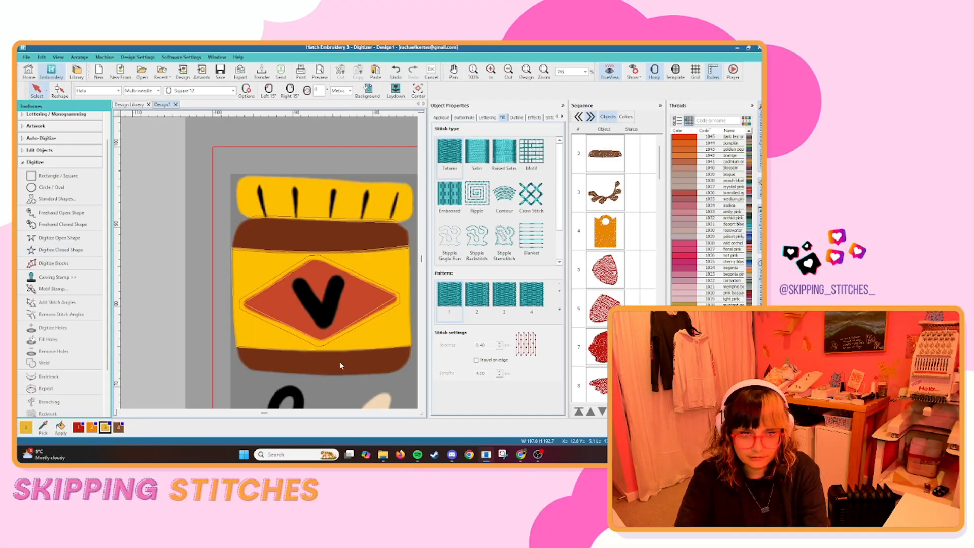
Digitize a closed shape for the brown band at the base of the jar and generate its fill.
{"action": "scroll", "coordinate": [340, 362], "scroll_direction": "up", "scroll_amount": 3}
{"action": "left_click", "coordinate": [61, 250]}
{"action": "left_click", "coordinate": [181, 248]}
{"action": "right_click", "coordinate": [184, 266]}
{"action": "right_click", "coordinate": [209, 287]}
{"action": "right_click", "coordinate": [336, 294]}
{"action": "scroll", "coordinate": [305, 294], "scroll_direction": "down", "scroll_amount": 3}
{"action": "scroll", "coordinate": [386, 305], "scroll_direction": "up", "scroll_amount": 3}
{"action": "right_click", "coordinate": [282, 271]}
{"action": "left_click", "coordinate": [307, 231]}
{"action": "key", "text": "Return"}
{"action": "scroll", "coordinate": [252, 318], "scroll_direction": "down", "scroll_amount": 4}
{"action": "key", "text": "Escape"}
{"action": "left_click", "coordinate": [144, 392]}
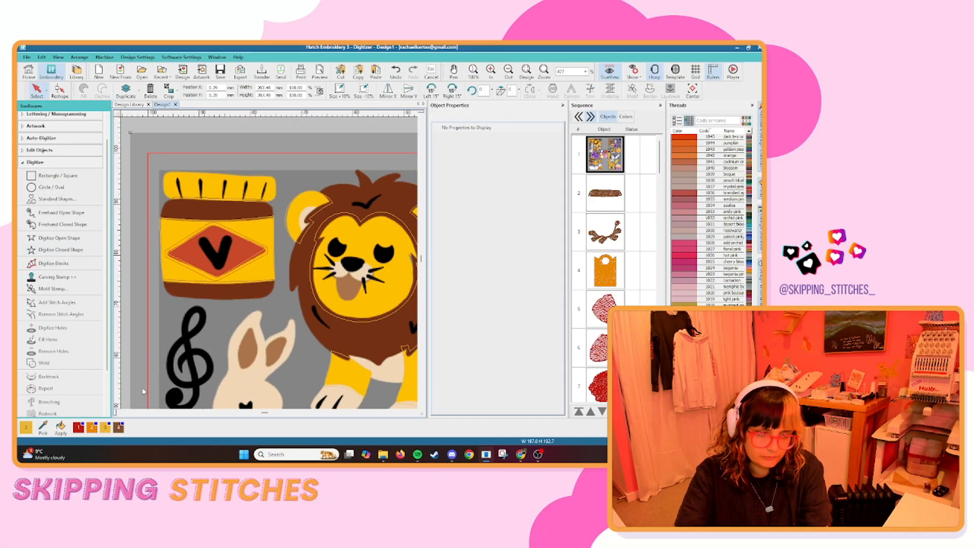
Start a closed shape on the lion's brown tail tuft, tracing its outer edge beside the paw print up to the tip.
{"action": "scroll", "coordinate": [278, 318], "scroll_direction": "down", "scroll_amount": 4}
{"action": "left_click", "coordinate": [250, 213]}
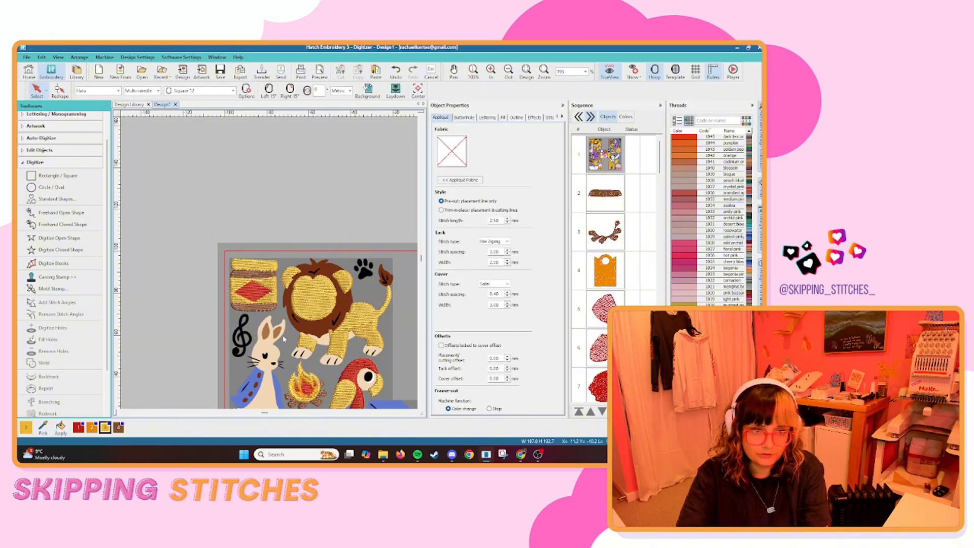
{"action": "left_click", "coordinate": [285, 313]}
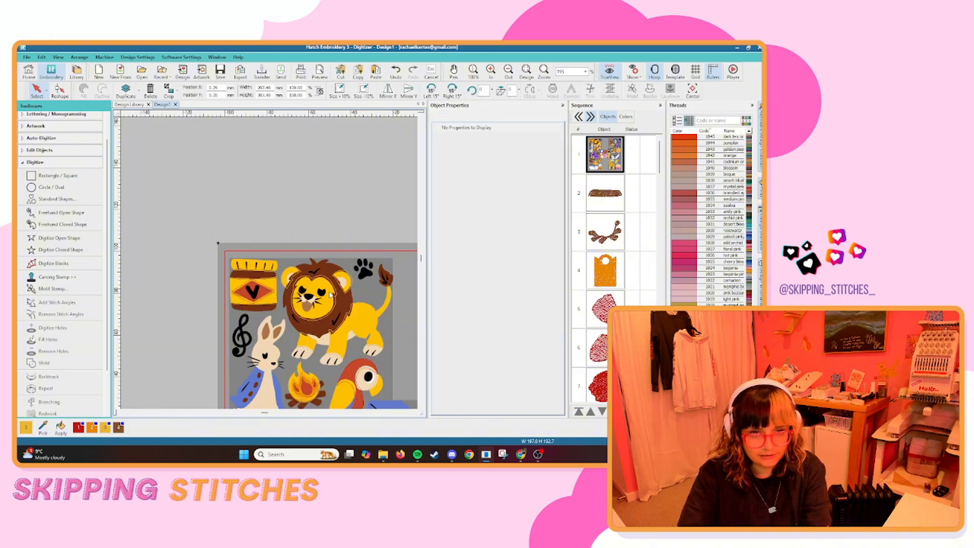
{"action": "scroll", "coordinate": [368, 307], "scroll_direction": "up", "scroll_amount": 4}
{"action": "scroll", "coordinate": [356, 264], "scroll_direction": "down", "scroll_amount": 3}
{"action": "scroll", "coordinate": [388, 249], "scroll_direction": "up", "scroll_amount": 8}
{"action": "key", "text": "space"}
{"action": "left_click", "coordinate": [268, 272]}
{"action": "right_click", "coordinate": [247, 220]}
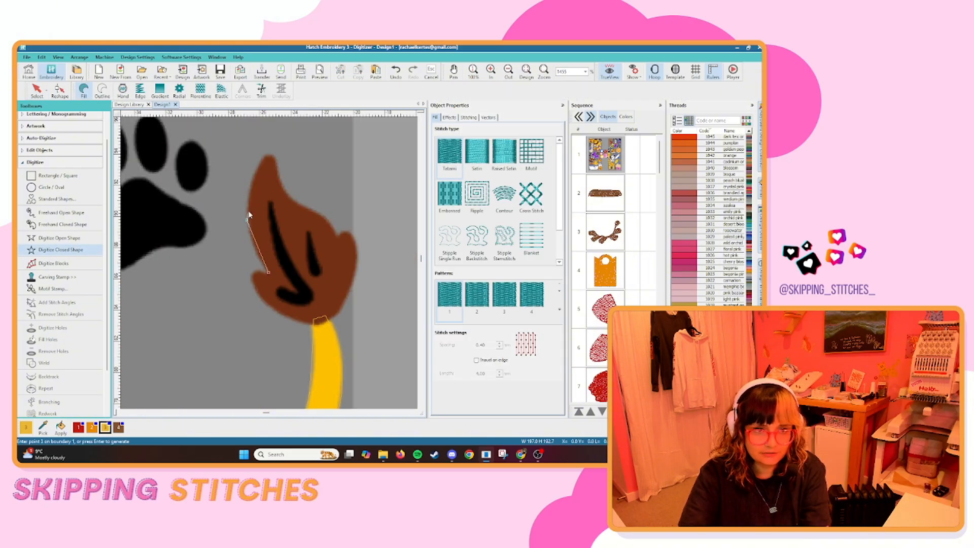
{"action": "left_click", "coordinate": [270, 151]}
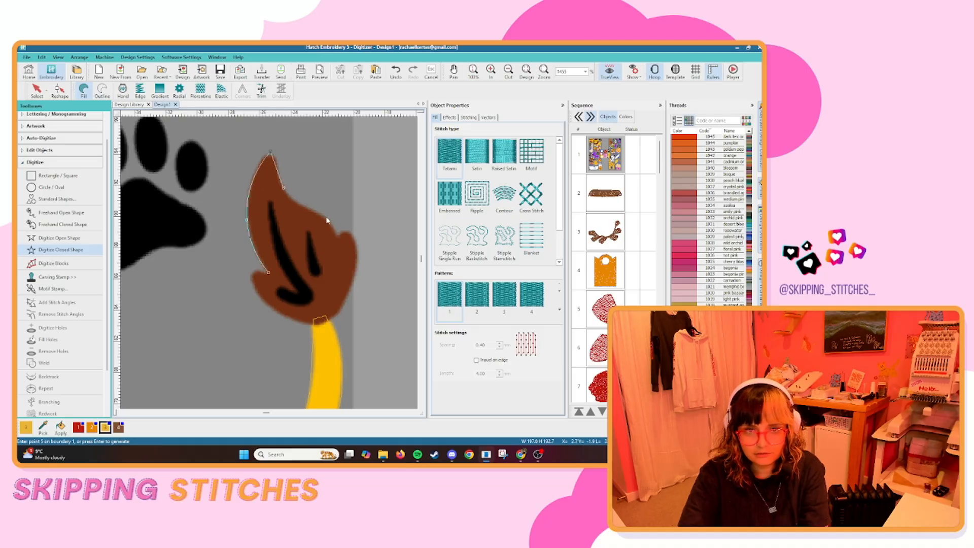
Trace the tuft's other side down over its notch, around the base where the yellow tail joins, and generate the fill.
{"action": "right_click", "coordinate": [326, 218]}
{"action": "left_click", "coordinate": [338, 235]}
{"action": "left_click", "coordinate": [344, 228]}
{"action": "right_click", "coordinate": [357, 253]}
{"action": "right_click", "coordinate": [315, 323]}
{"action": "left_click", "coordinate": [252, 271]}
{"action": "key", "text": "Return"}
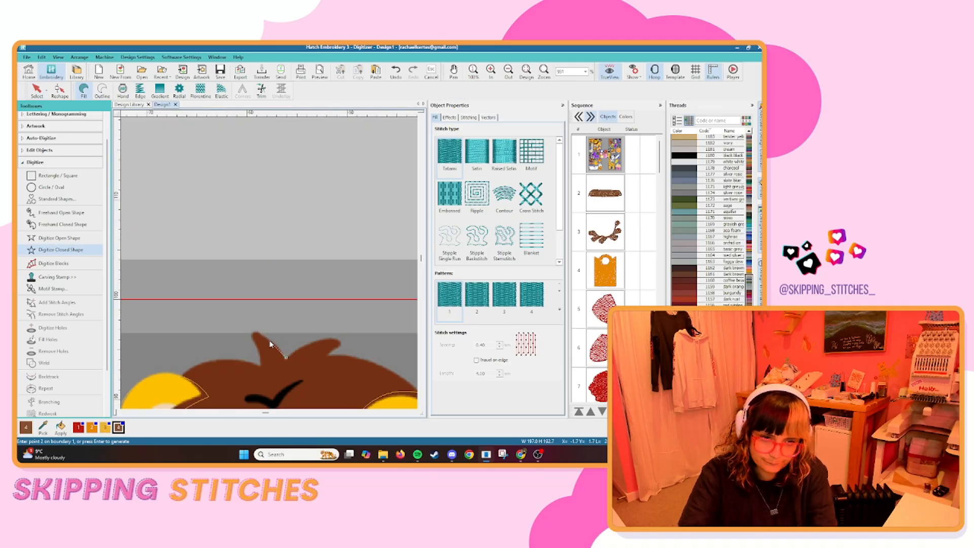
Reshape the outer curve of the lion's yellow ear nearest the paw print to match the artwork, and check the stitches.
{"action": "scroll", "coordinate": [269, 340], "scroll_direction": "up", "scroll_amount": 2}
{"action": "left_click", "coordinate": [215, 290]}
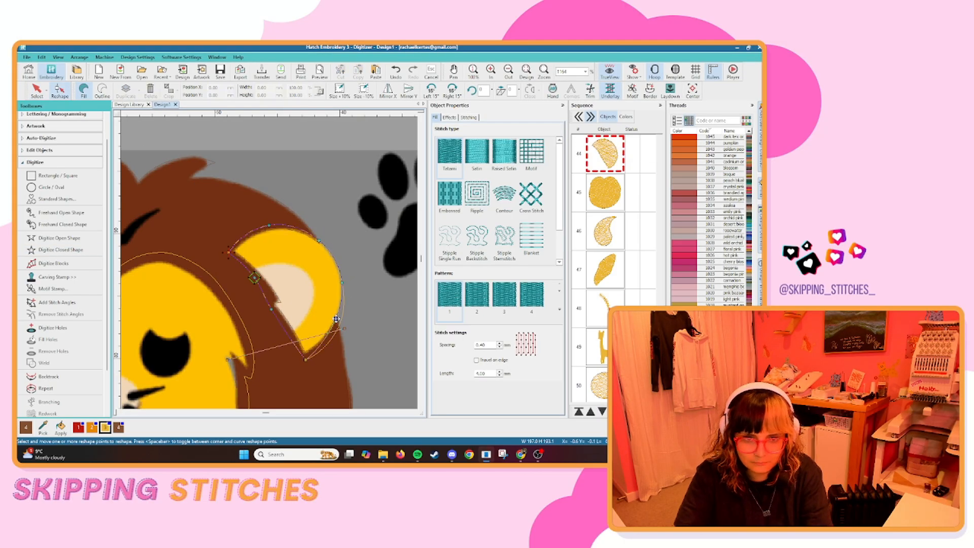
{"action": "left_click_drag", "start_coordinate": [336, 318], "coordinate": [337, 318]}
{"action": "left_click_drag", "start_coordinate": [318, 240], "coordinate": [320, 242]}
{"action": "left_click_drag", "start_coordinate": [342, 282], "coordinate": [341, 284]}
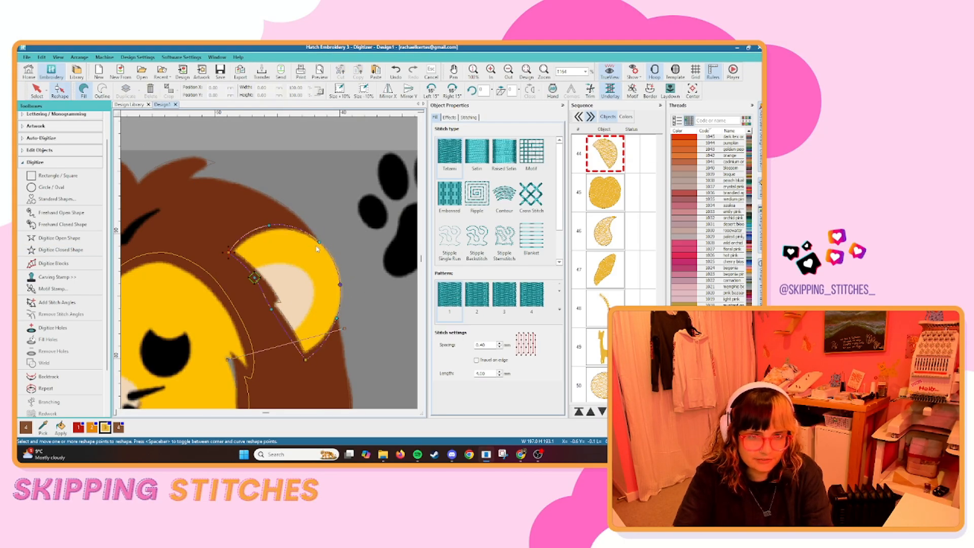
{"action": "left_click", "coordinate": [319, 198]}
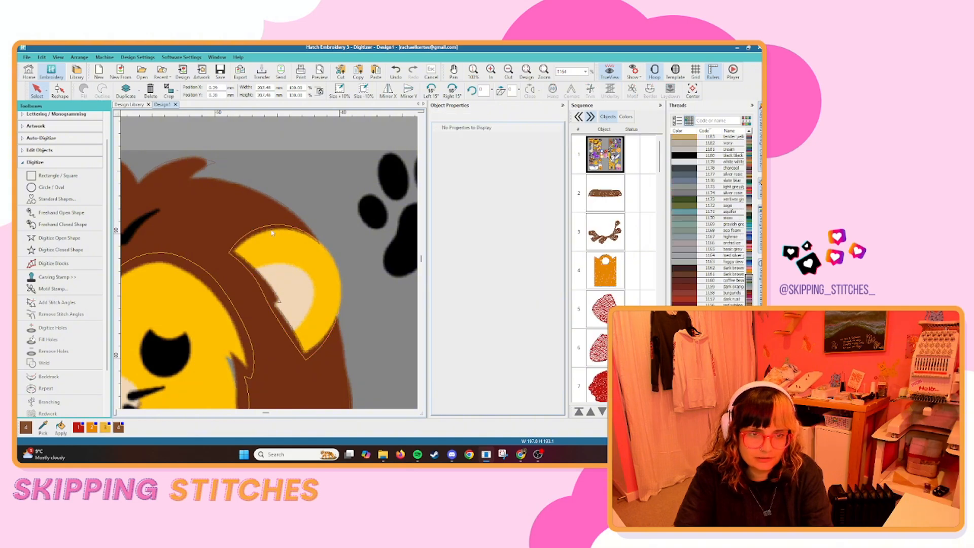
{"action": "key", "text": "s"}
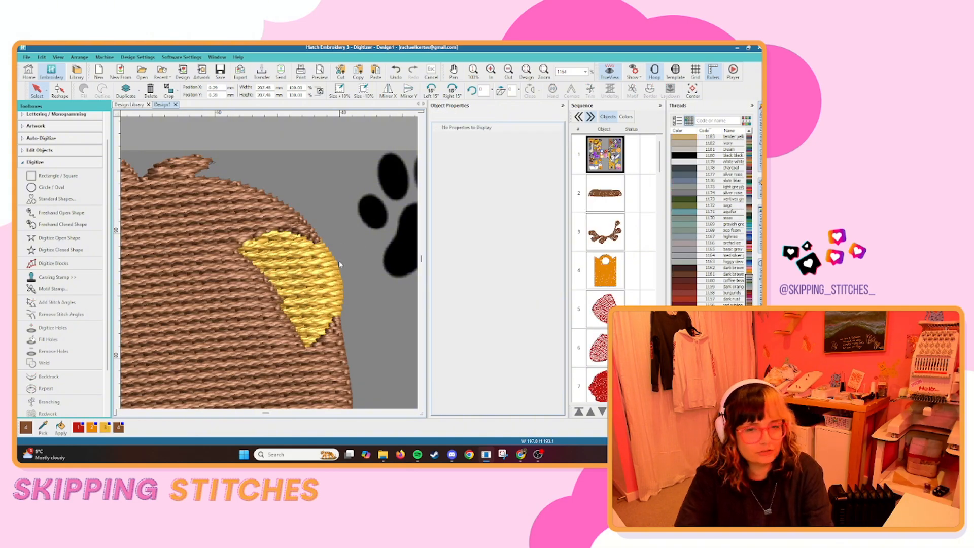
Trace the hole in the lion's brown mane around the face, down one cheek, under the chin and up the other side, and finish it.
{"action": "scroll", "coordinate": [285, 260], "scroll_direction": "down", "scroll_amount": 6}
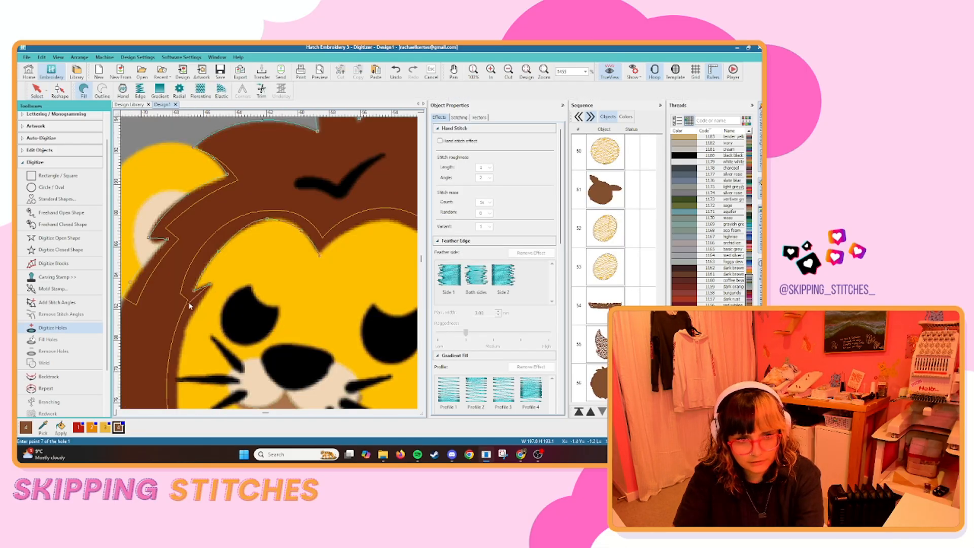
{"action": "right_click", "coordinate": [189, 325]}
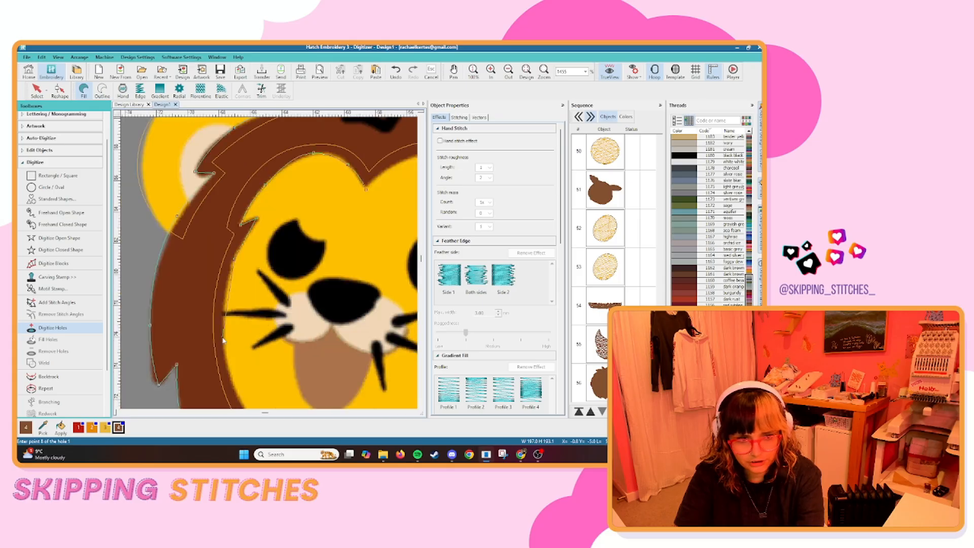
{"action": "right_click", "coordinate": [224, 333]}
{"action": "scroll", "coordinate": [226, 339], "scroll_direction": "down", "scroll_amount": 1}
{"action": "right_click", "coordinate": [256, 297]}
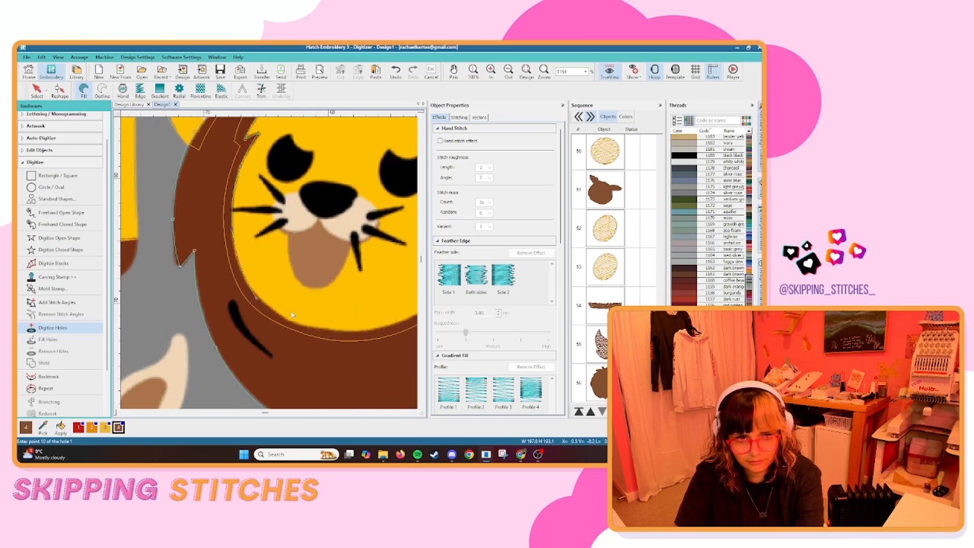
{"action": "right_click", "coordinate": [325, 333]}
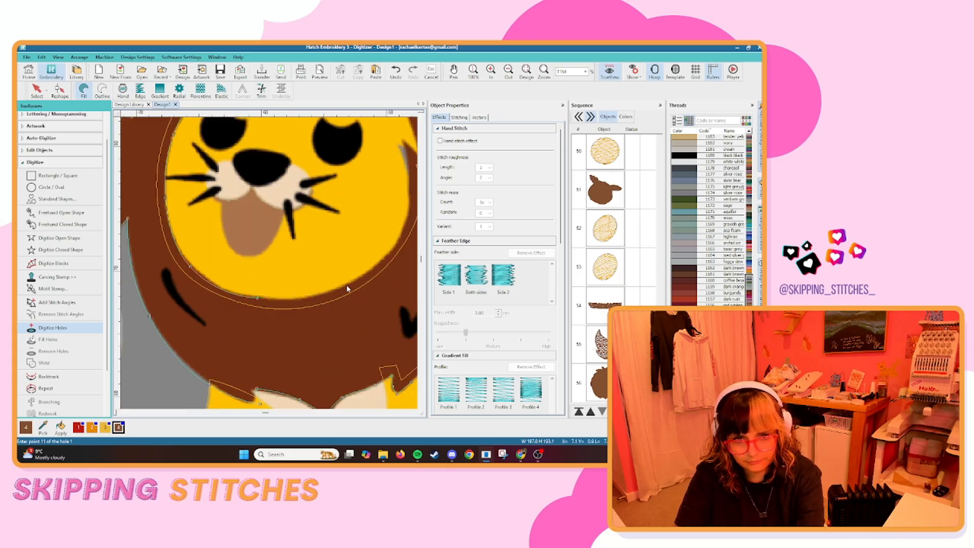
{"action": "right_click", "coordinate": [349, 290]}
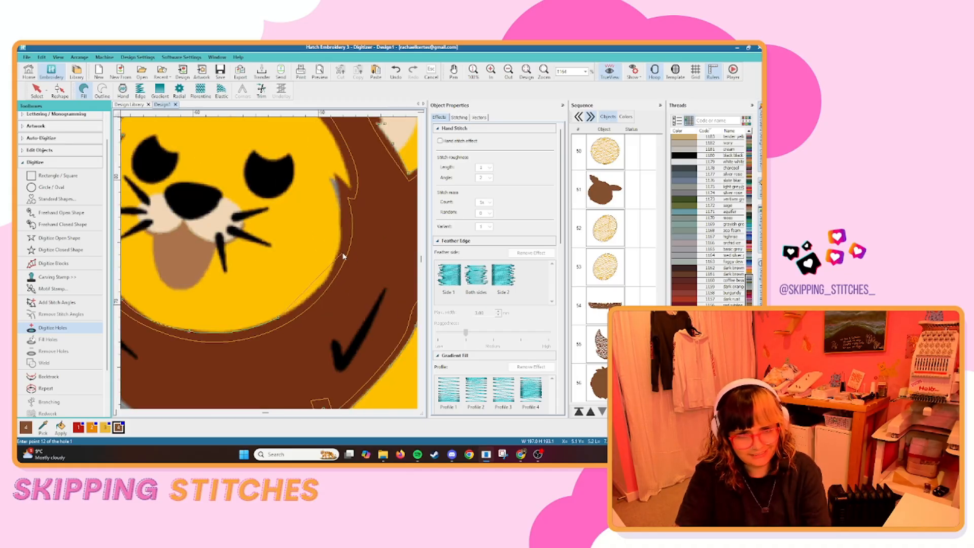
{"action": "right_click", "coordinate": [340, 252]}
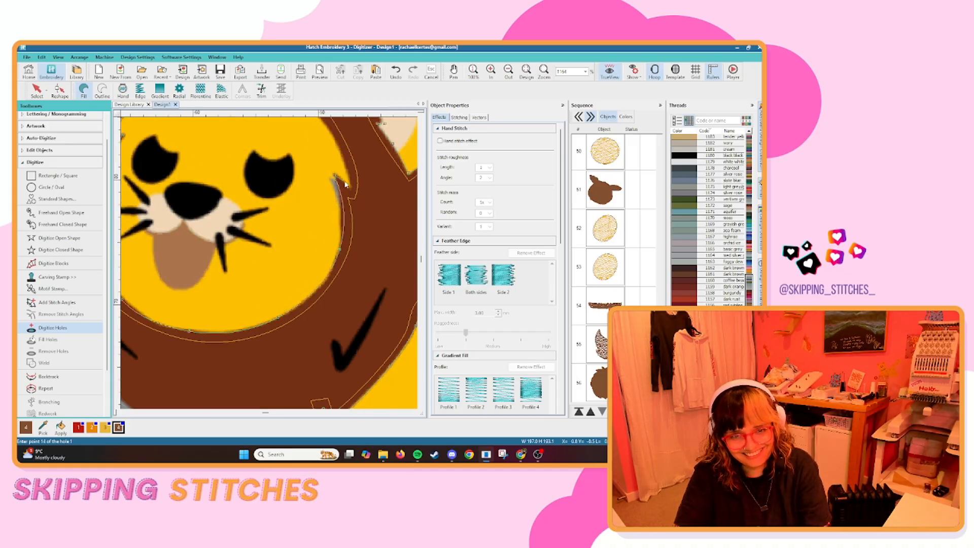
{"action": "key", "text": "Return"}
Digitize a short open line across the lowest brown button on the rabbit's blue coat and select it.
{"action": "scroll", "coordinate": [293, 228], "scroll_direction": "down", "scroll_amount": 7}
{"action": "scroll", "coordinate": [286, 283], "scroll_direction": "up", "scroll_amount": 1}
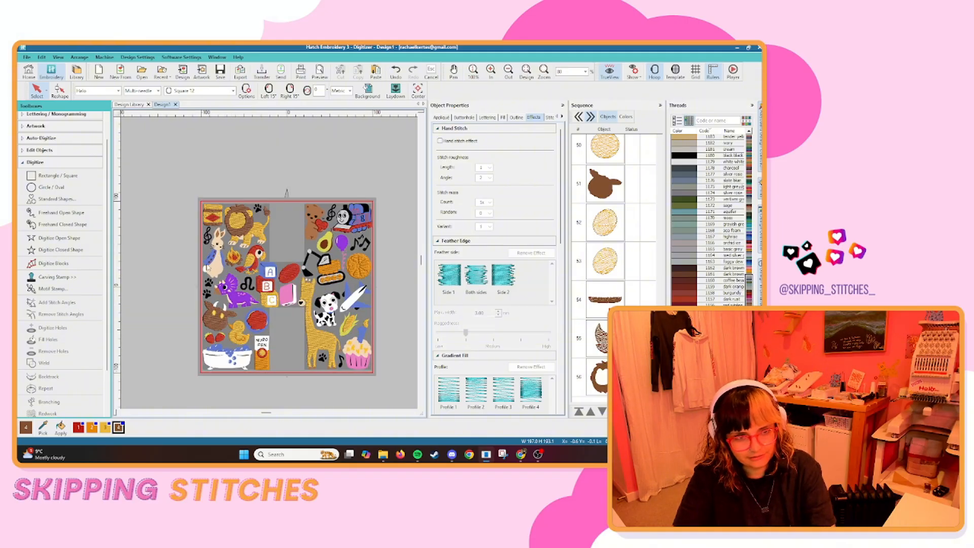
{"action": "scroll", "coordinate": [207, 268], "scroll_direction": "up", "scroll_amount": 8}
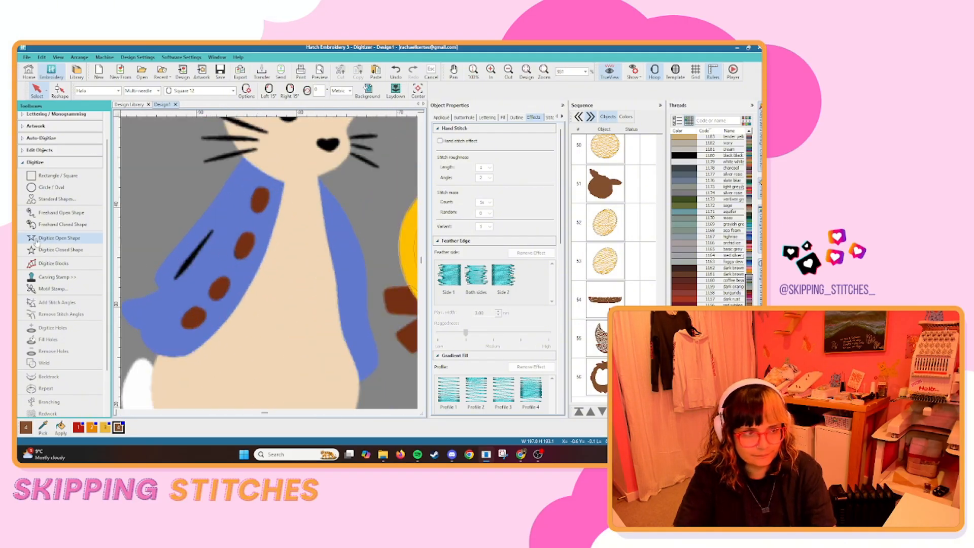
{"action": "left_click", "coordinate": [36, 239]}
{"action": "left_click", "coordinate": [202, 308]}
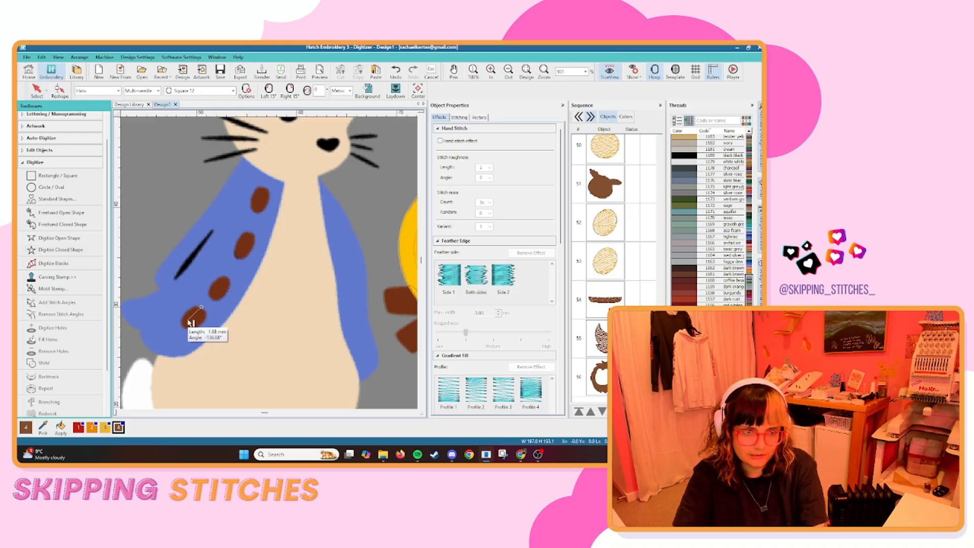
{"action": "key", "text": "Escape"}
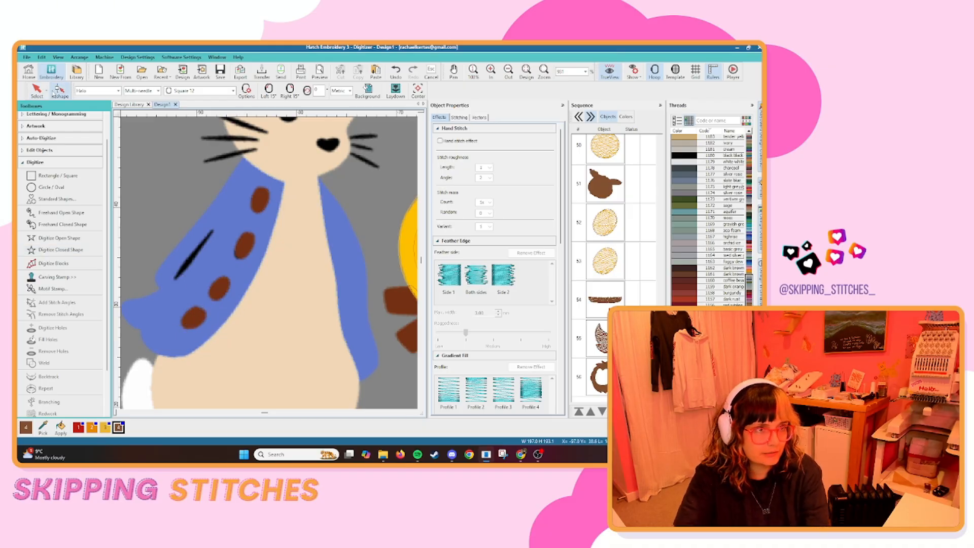
{"action": "left_click", "coordinate": [59, 91]}
{"action": "left_click", "coordinate": [192, 319]}
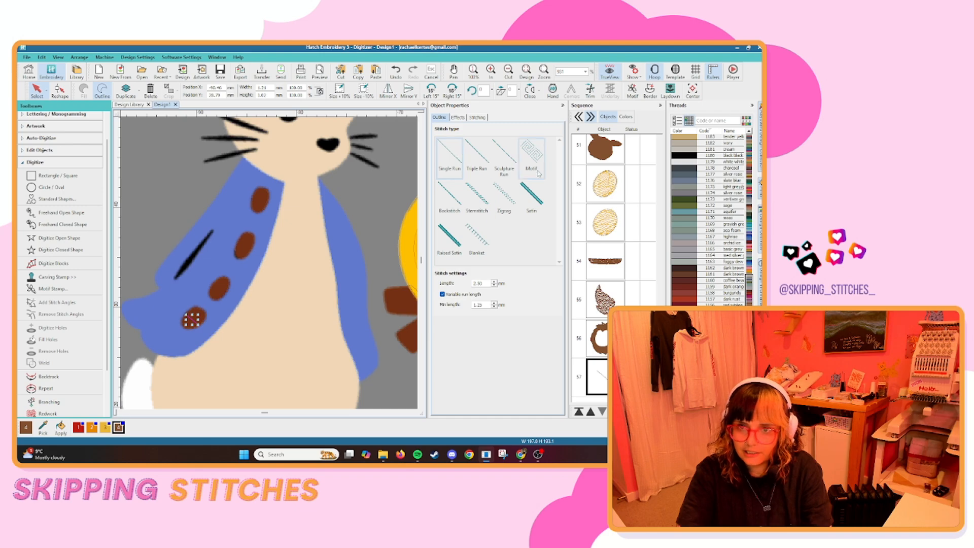
Change the button line's stitch type to Motif, using the Half Knot pattern from the Candlewicking category.
{"action": "left_click", "coordinate": [539, 172]}
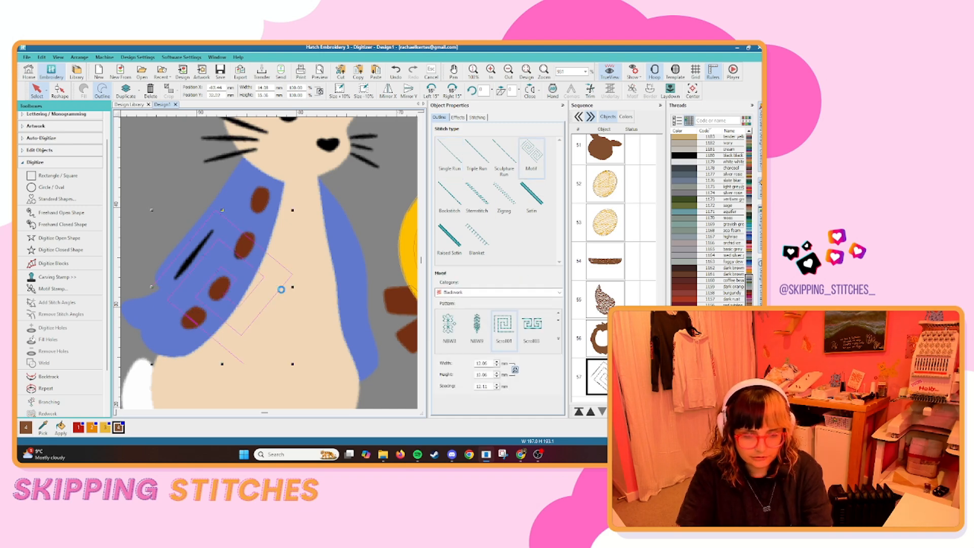
{"action": "left_click", "coordinate": [558, 292]}
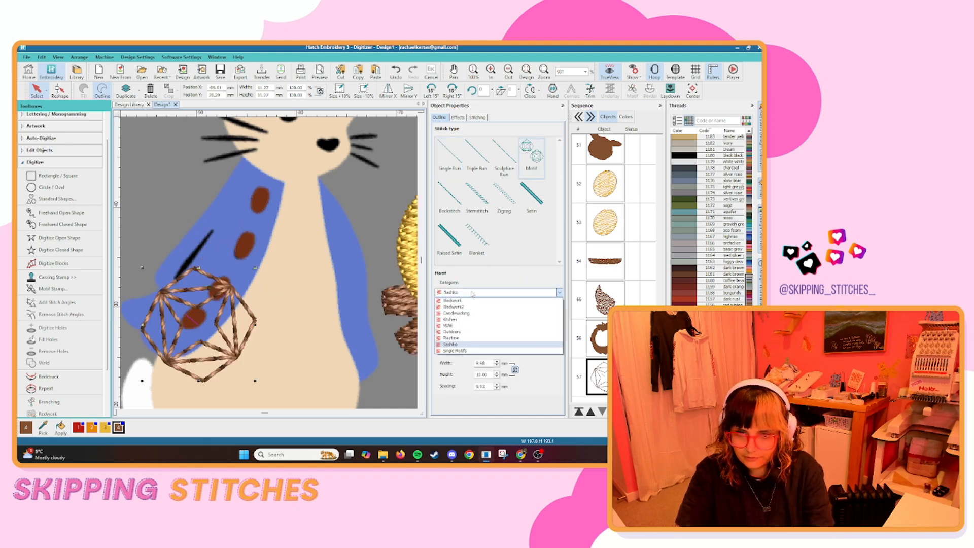
{"action": "left_click", "coordinate": [472, 306]}
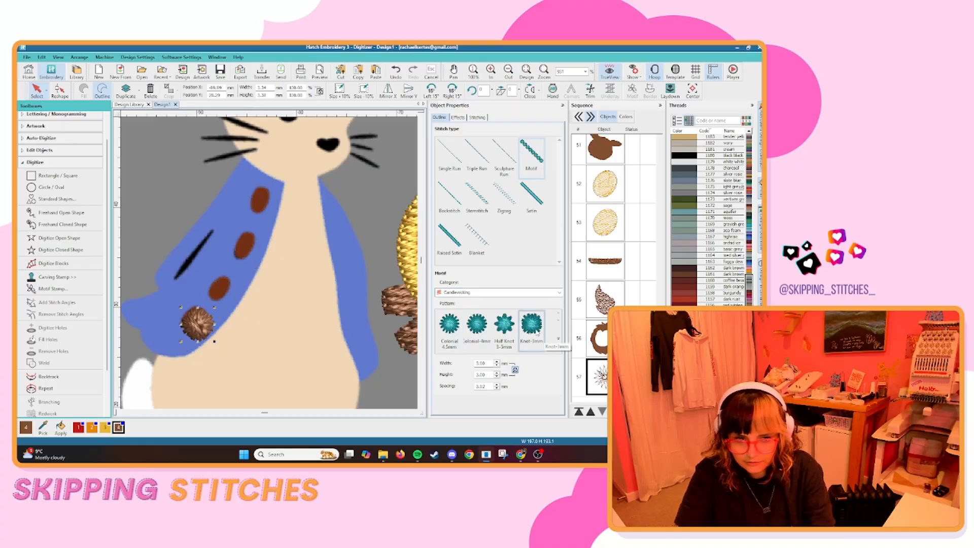
{"action": "left_click", "coordinate": [503, 339]}
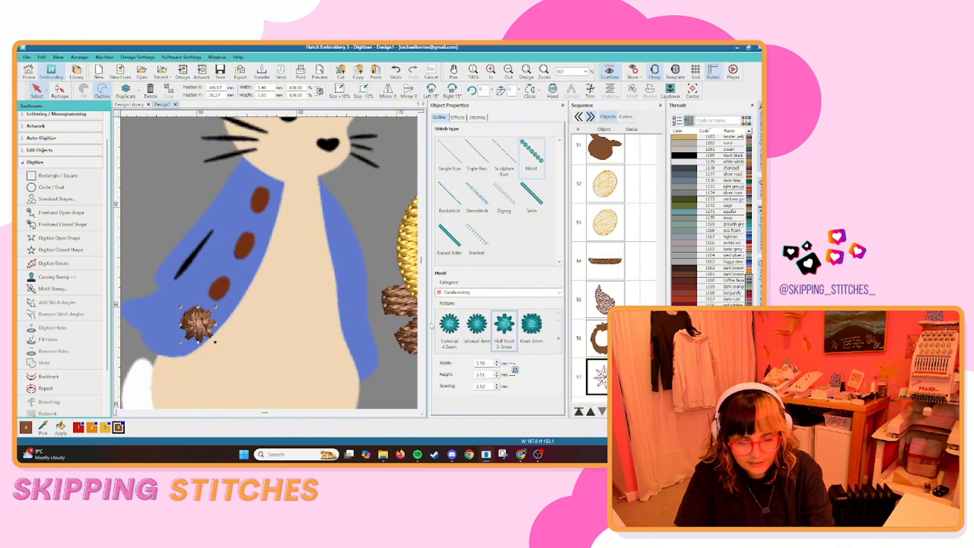
Reduce the knot motif's width, trying 3 mm and settling on 2.8 mm.
{"action": "left_click_drag", "start_coordinate": [475, 363], "coordinate": [551, 367]}
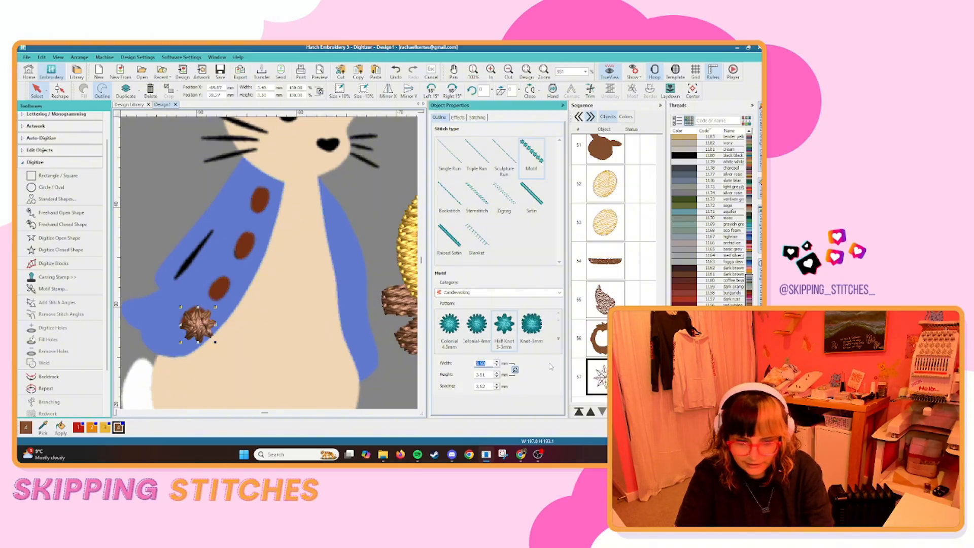
{"action": "type", "text": "3"}
{"action": "key", "text": "Return"}
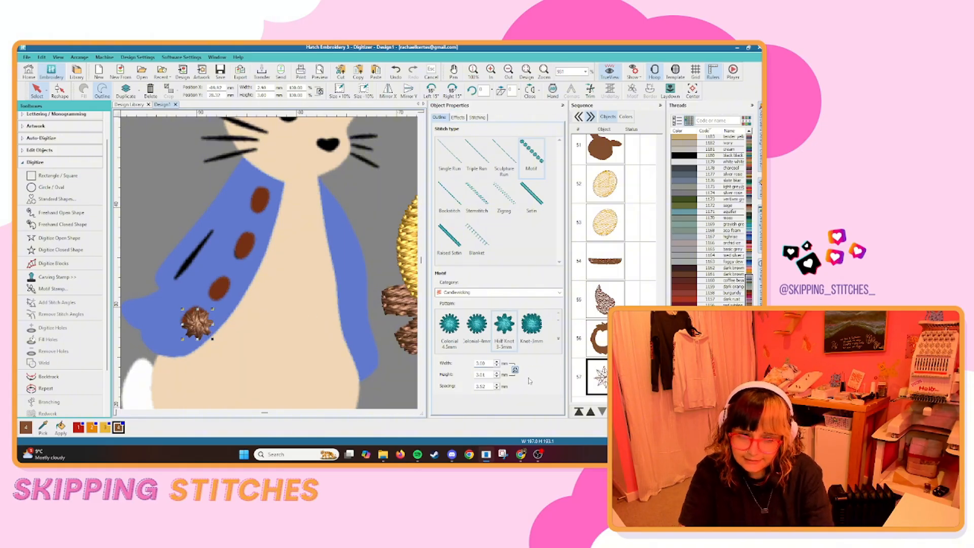
{"action": "type", "text": "2."}
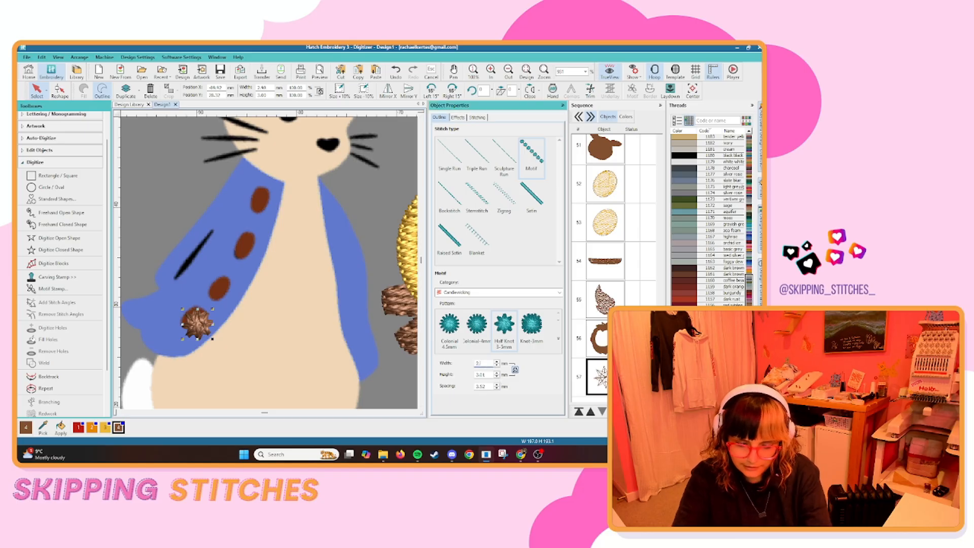
{"action": "type", "text": "80"}
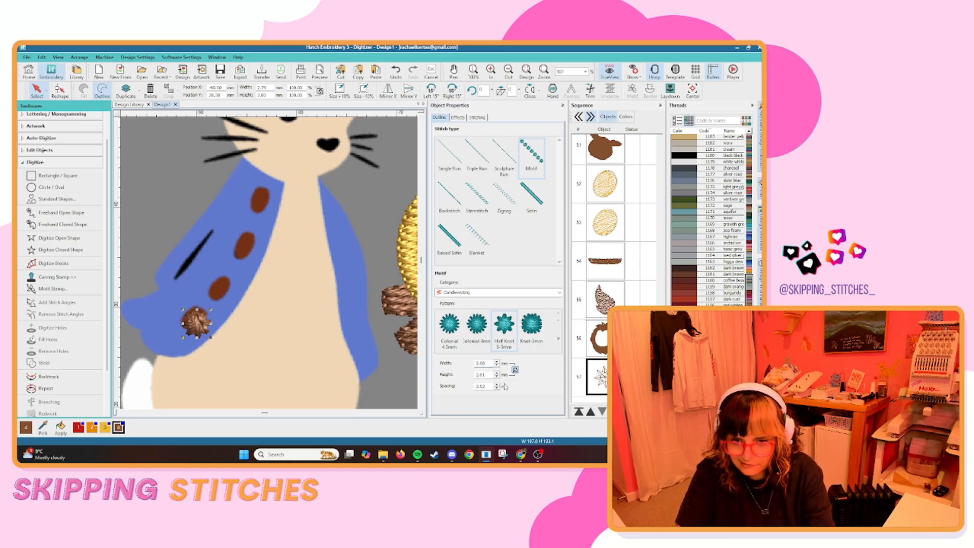
{"action": "key", "text": "Return"}
Reshape the motif line along the rabbit's coat edge so that one knot sits on each of the four brown buttons.
{"action": "left_click", "coordinate": [59, 91]}
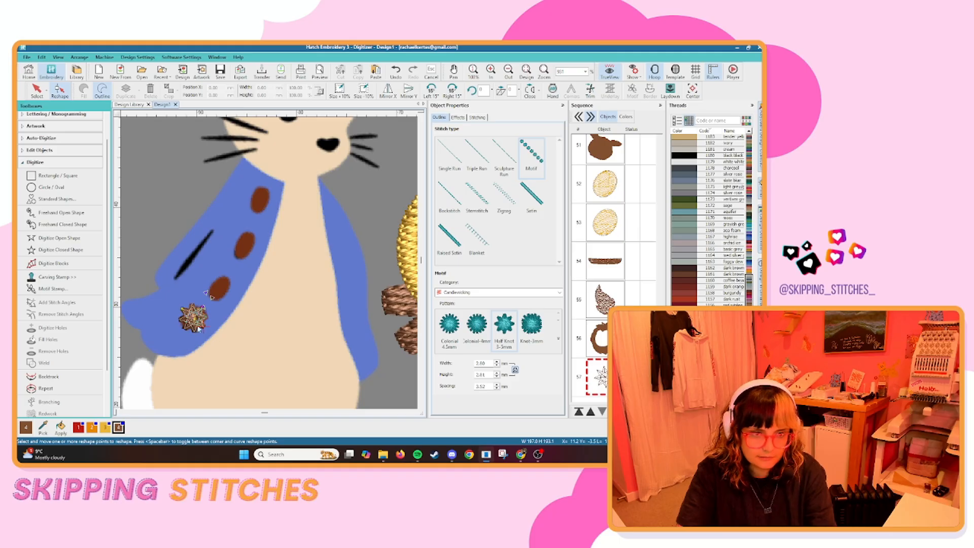
{"action": "left_click_drag", "start_coordinate": [181, 310], "coordinate": [265, 196]}
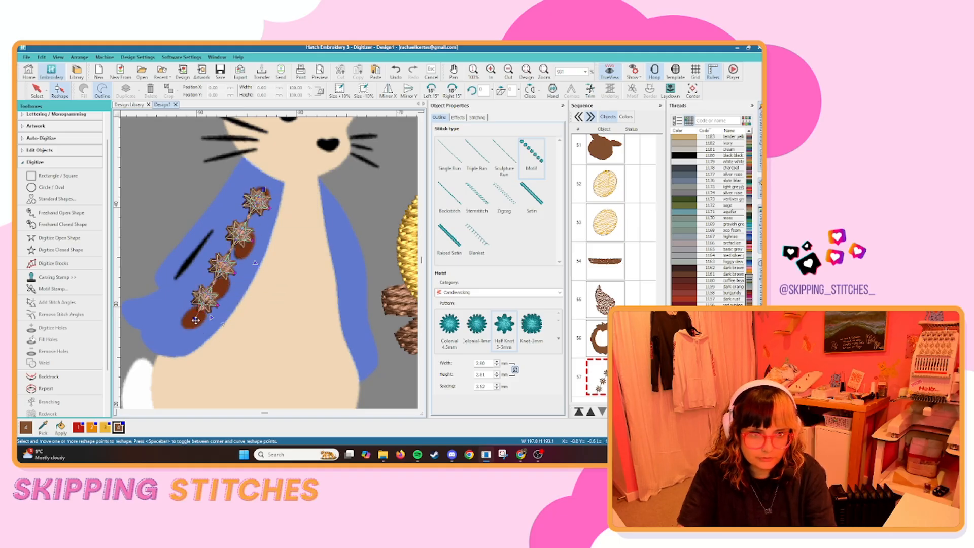
{"action": "left_click_drag", "start_coordinate": [196, 320], "coordinate": [190, 323]}
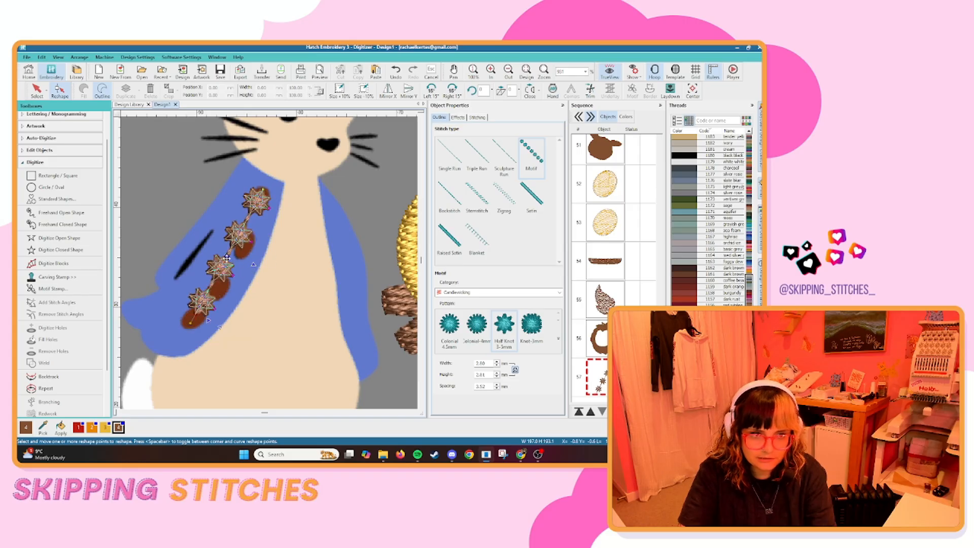
{"action": "left_click_drag", "start_coordinate": [228, 256], "coordinate": [235, 259]}
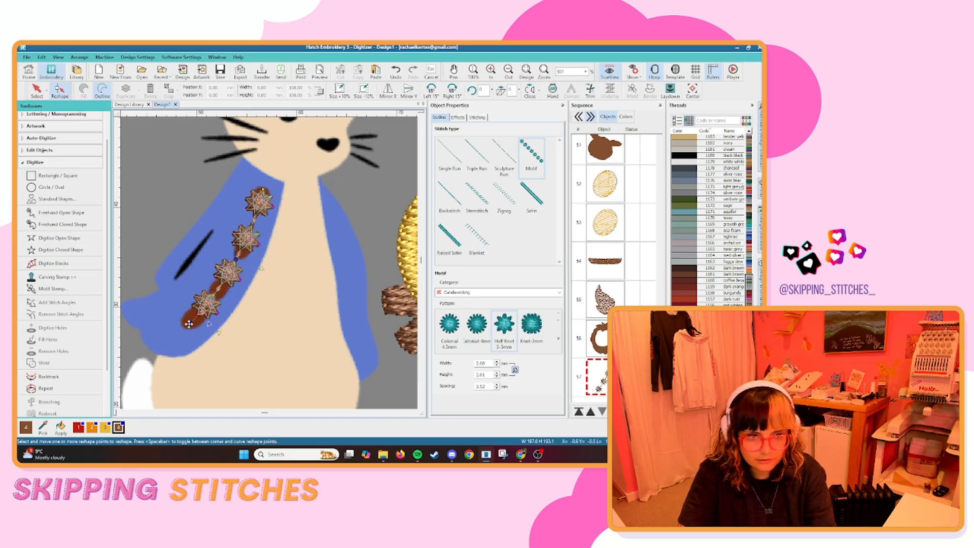
{"action": "left_click_drag", "start_coordinate": [183, 330], "coordinate": [180, 333]}
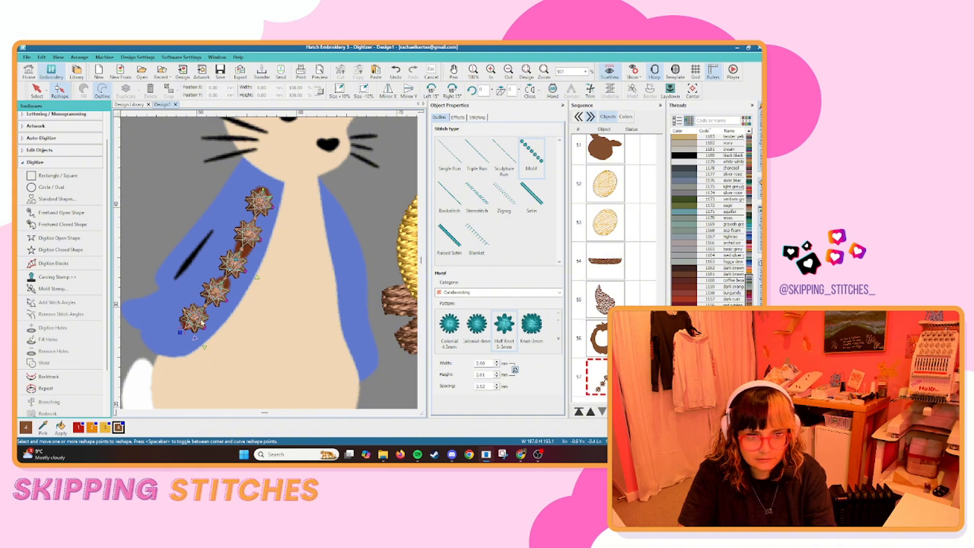
{"action": "key", "text": "ctrl+z"}
{"action": "left_click_drag", "start_coordinate": [234, 287], "coordinate": [231, 294]}
{"action": "left_click_drag", "start_coordinate": [259, 243], "coordinate": [256, 247]}
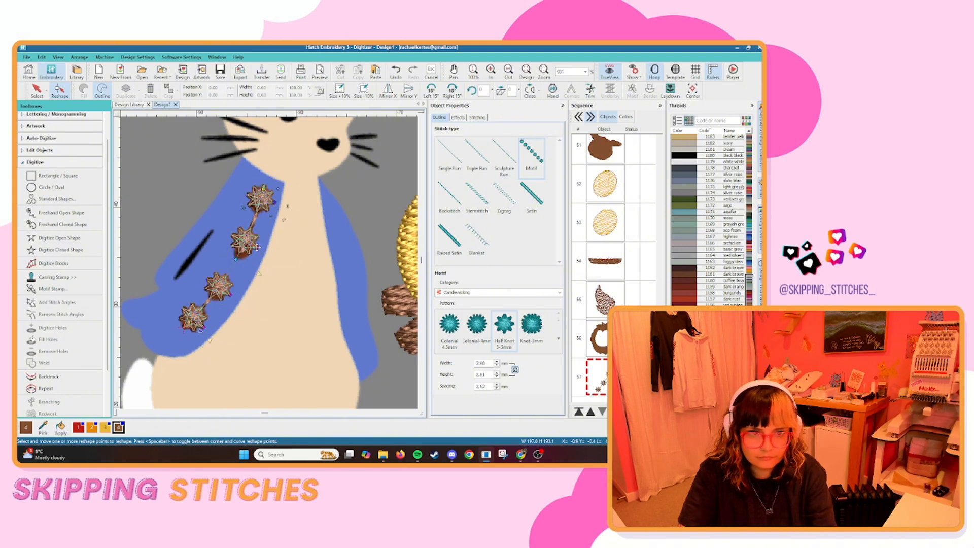
{"action": "key", "text": "Escape"}
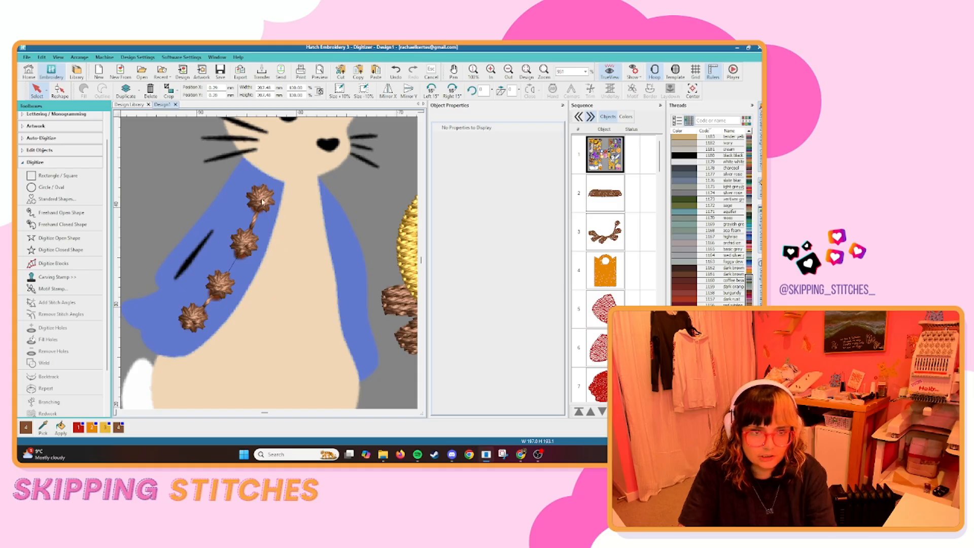
Digitize a closed shape for the avocado's brown skin along its outer edge and generate the fill.
{"action": "scroll", "coordinate": [231, 267], "scroll_direction": "down", "scroll_amount": 5}
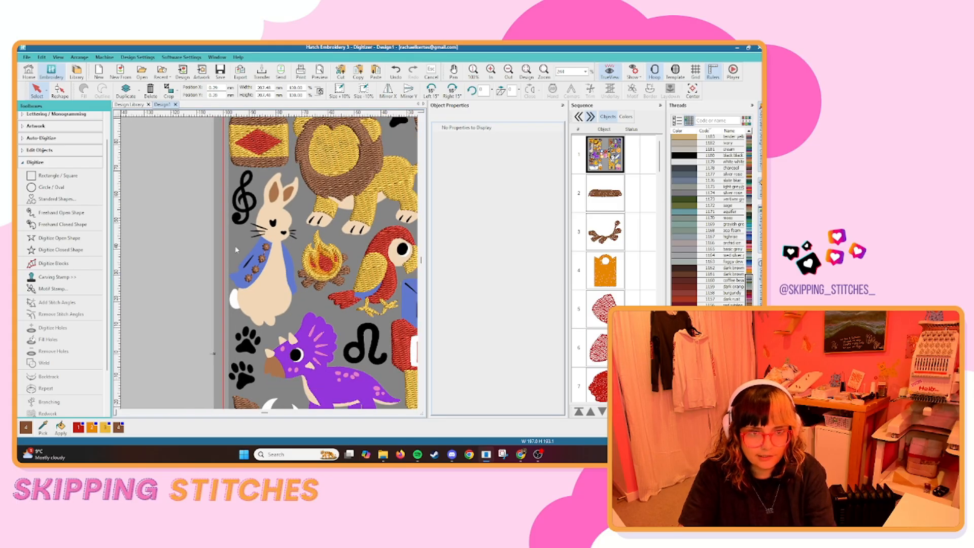
{"action": "scroll", "coordinate": [235, 249], "scroll_direction": "down", "scroll_amount": 4}
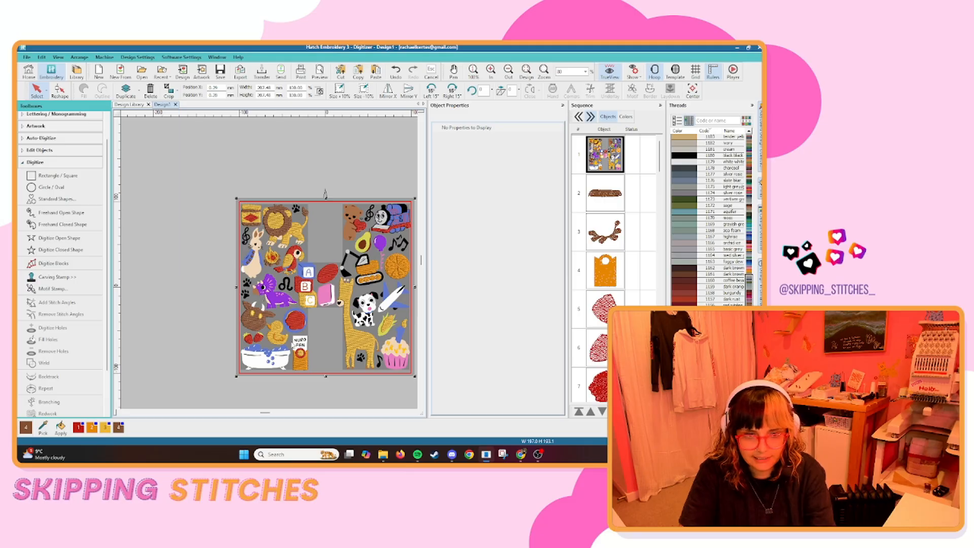
{"action": "scroll", "coordinate": [380, 244], "scroll_direction": "up", "scroll_amount": 9}
{"action": "left_click", "coordinate": [61, 249]}
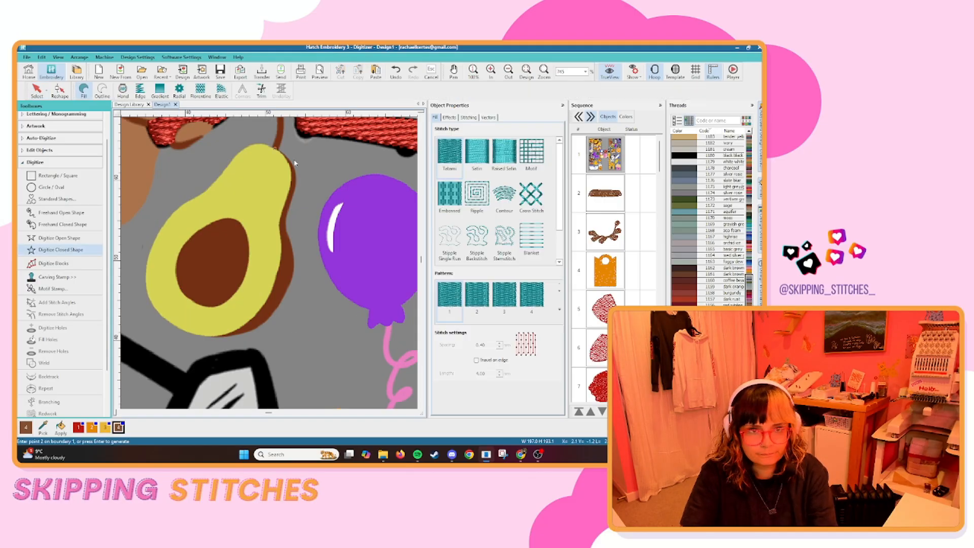
{"action": "left_click", "coordinate": [293, 196]}
{"action": "left_click", "coordinate": [293, 264]}
{"action": "left_click", "coordinate": [210, 336]}
{"action": "left_click", "coordinate": [275, 249]}
{"action": "key", "text": "Return"}
Digitize a curved closed shape for the avocado's brown stone, generate its fill and leave the digitizing command.
{"action": "left_click", "coordinate": [235, 221]}
{"action": "right_click", "coordinate": [176, 269]}
{"action": "right_click", "coordinate": [211, 306]}
{"action": "right_click", "coordinate": [249, 254]}
{"action": "key", "text": "Return"}
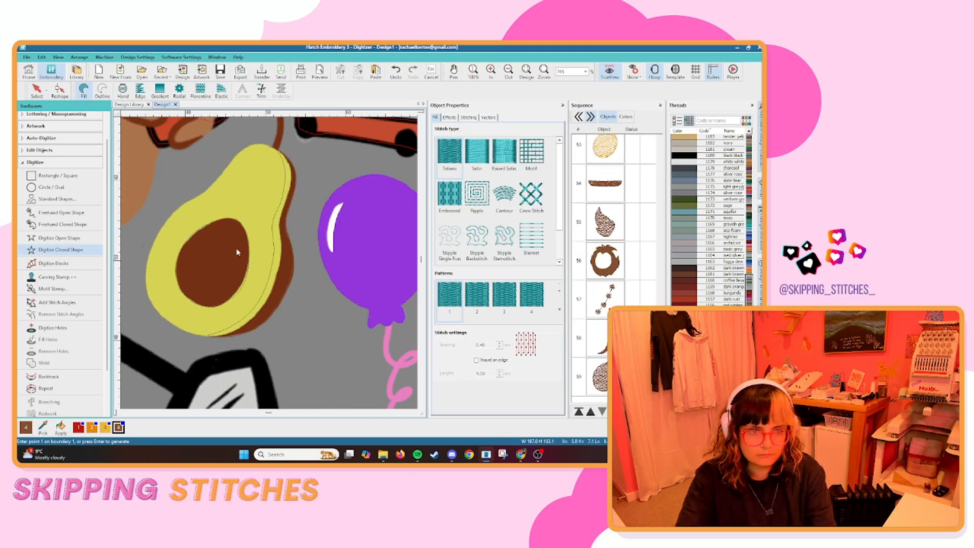
{"action": "scroll", "coordinate": [315, 263], "scroll_direction": "down", "scroll_amount": 7}
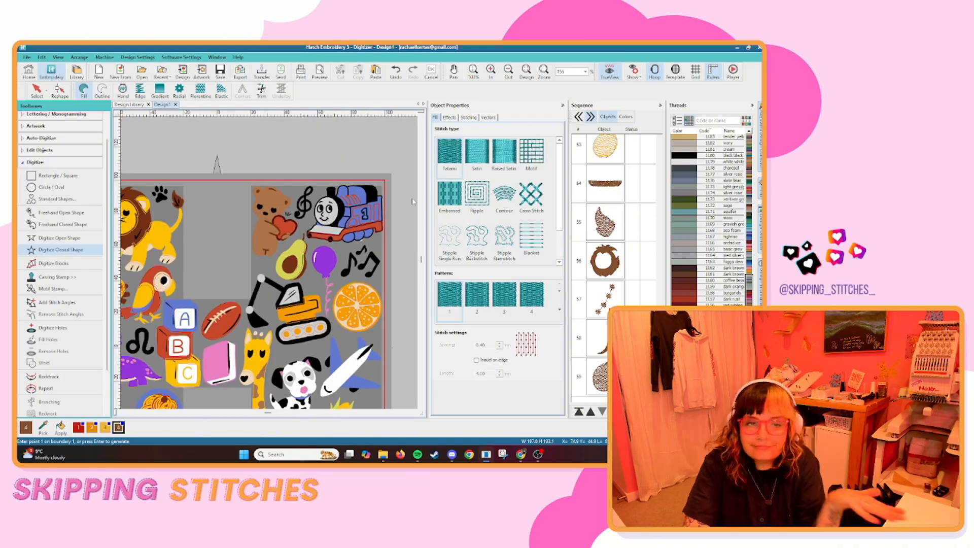
{"action": "scroll", "coordinate": [160, 187], "scroll_direction": "down", "scroll_amount": 2}
{"action": "scroll", "coordinate": [325, 218], "scroll_direction": "down", "scroll_amount": 3}
{"action": "scroll", "coordinate": [283, 204], "scroll_direction": "up", "scroll_amount": 11}
{"action": "scroll", "coordinate": [269, 252], "scroll_direction": "down", "scroll_amount": 12}
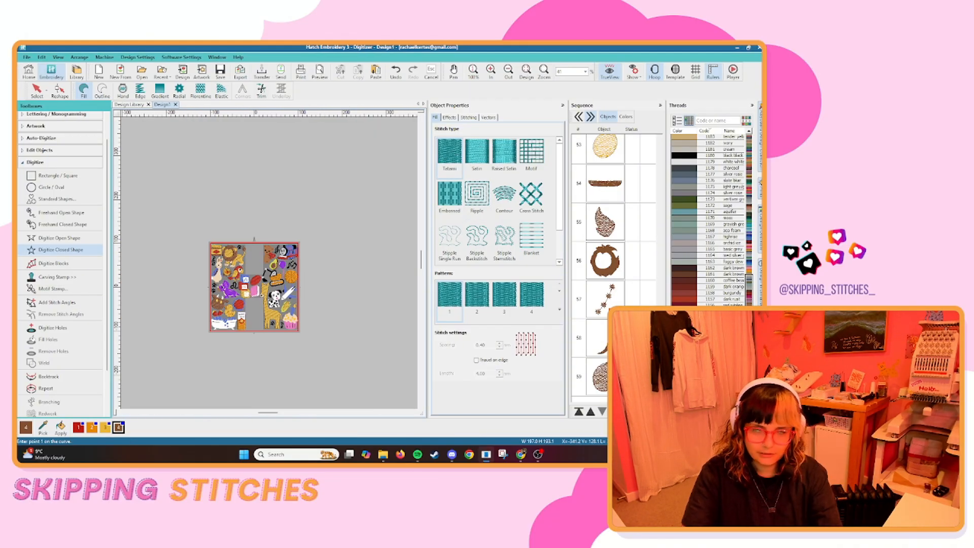
{"action": "key", "text": "Escape"}
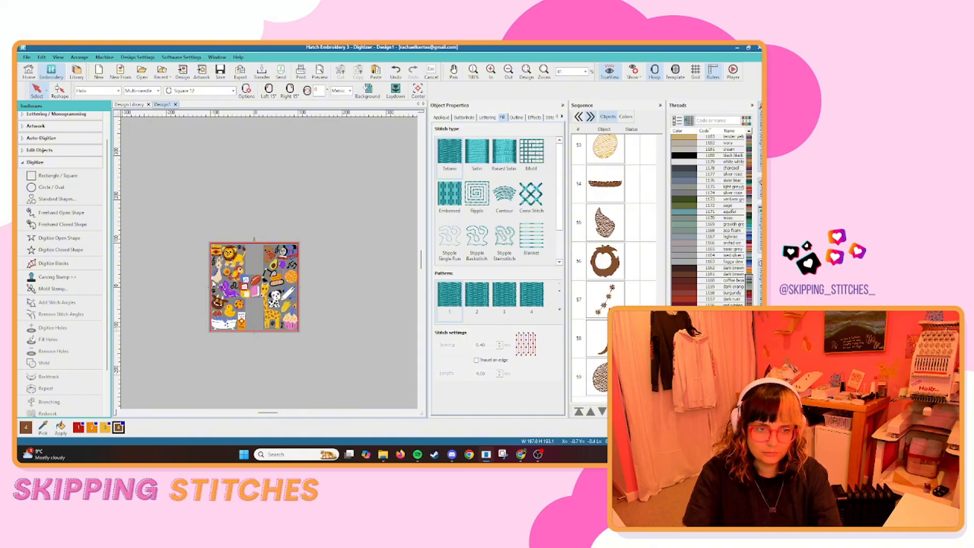
Start the closed-shape command at the rabbit's coat and change the active thread colour to surf blue.
{"action": "scroll", "coordinate": [187, 285], "scroll_direction": "up", "scroll_amount": 5}
{"action": "scroll", "coordinate": [285, 250], "scroll_direction": "up", "scroll_amount": 8}
{"action": "left_click", "coordinate": [66, 250]}
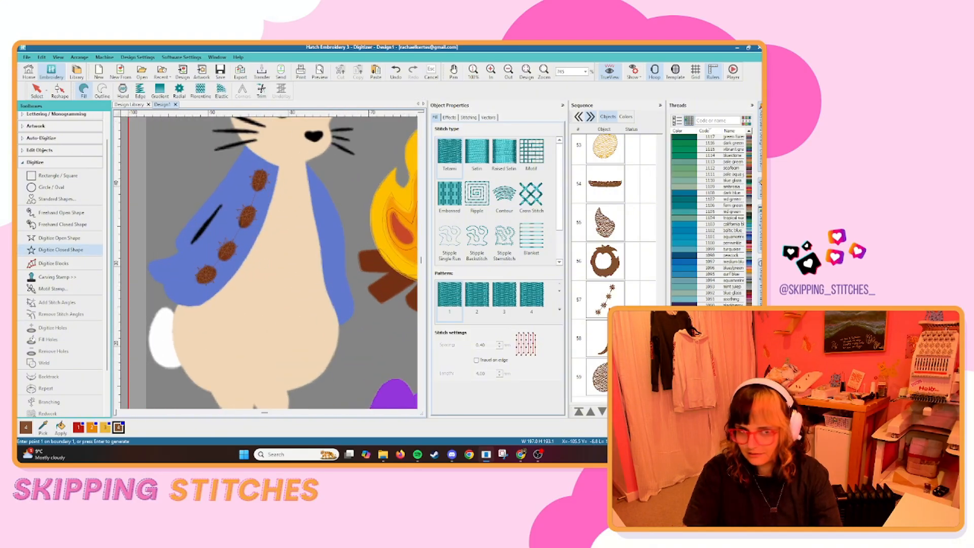
{"action": "left_click", "coordinate": [691, 193]}
{"action": "left_click", "coordinate": [685, 274]}
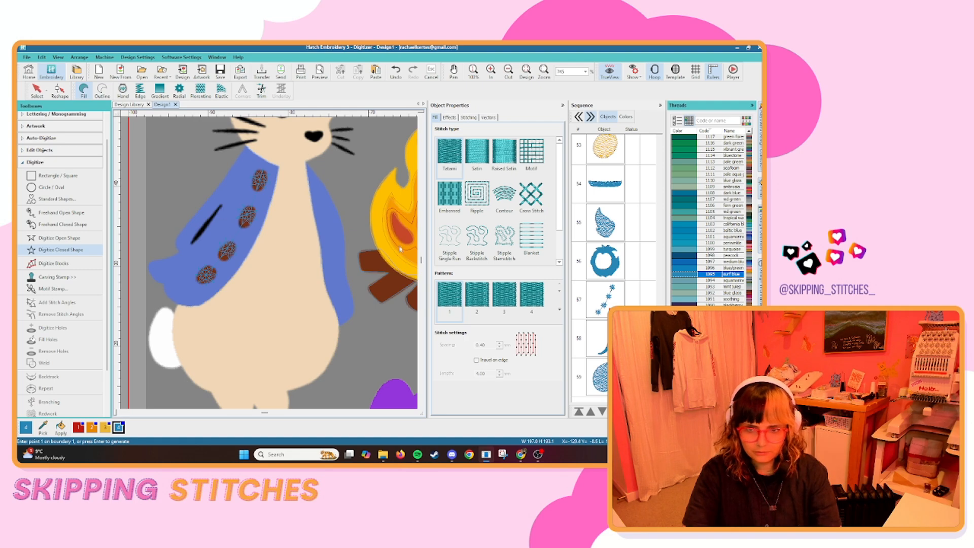
Leave the closed-shape command and undo the surf blue thread colour change on the brown objects.
{"action": "left_click", "coordinate": [146, 181]}
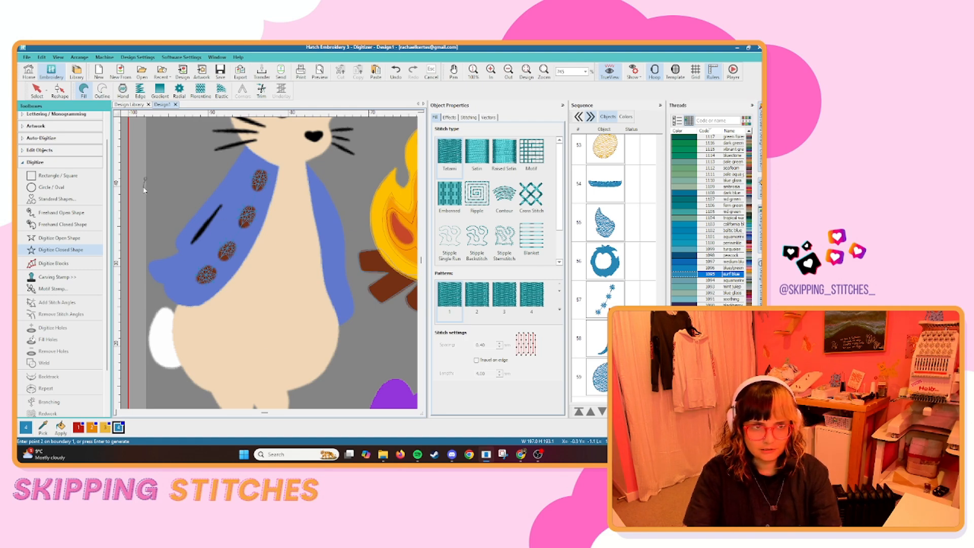
{"action": "left_click", "coordinate": [37, 91]}
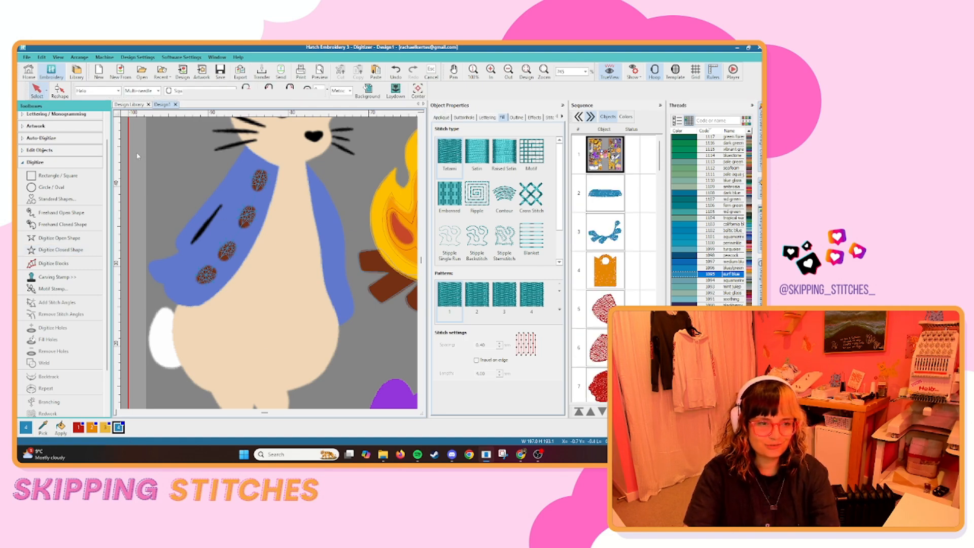
{"action": "left_click", "coordinate": [161, 168]}
{"action": "key", "text": "ctrl+z"}
{"action": "key", "text": "ctrl+z"}
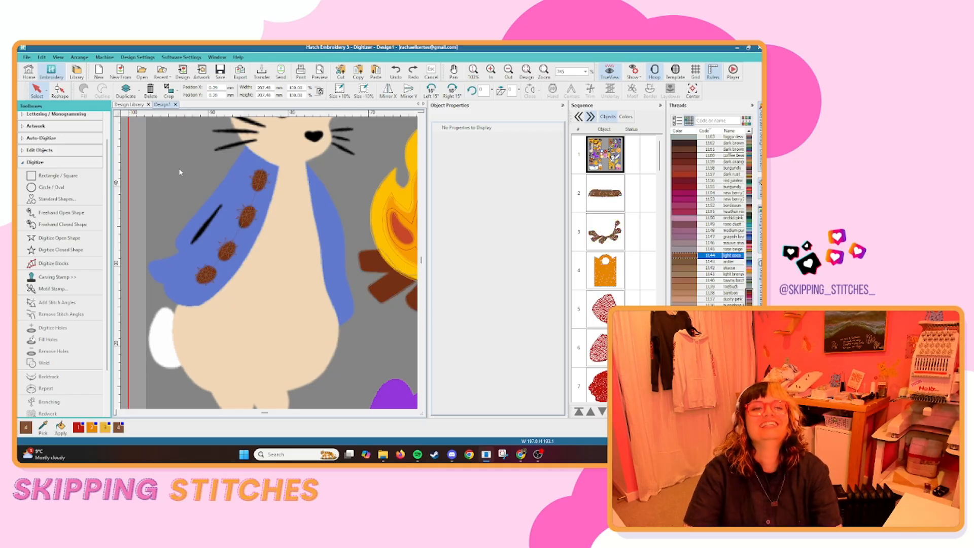
Digitize a closed shape around the buttoned part of the rabbit's blue coat, including the sleeve, and generate the fill.
{"action": "left_click", "coordinate": [66, 250]}
{"action": "scroll", "coordinate": [238, 167], "scroll_direction": "up", "scroll_amount": 3}
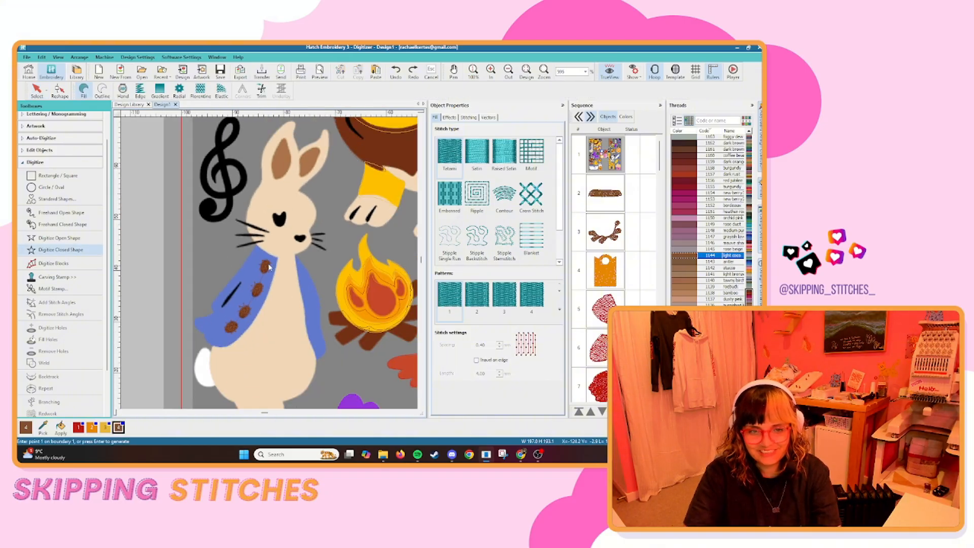
{"action": "left_click", "coordinate": [349, 197]}
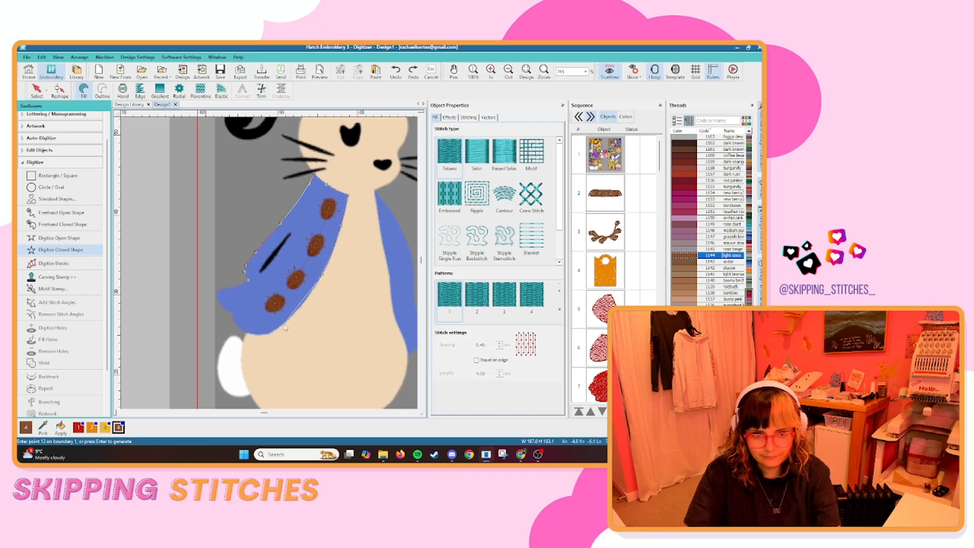
{"action": "key", "text": "Return"}
Digitize a closed shape for the narrow blue coat strip on the rabbit's campfire side and generate the fill.
{"action": "scroll", "coordinate": [280, 210], "scroll_direction": "up", "scroll_amount": 1}
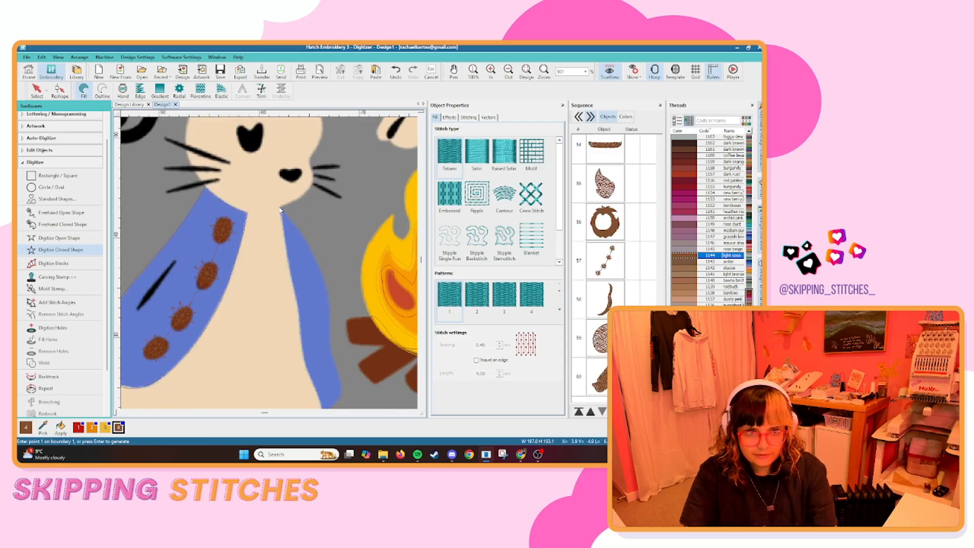
{"action": "left_click", "coordinate": [329, 304]}
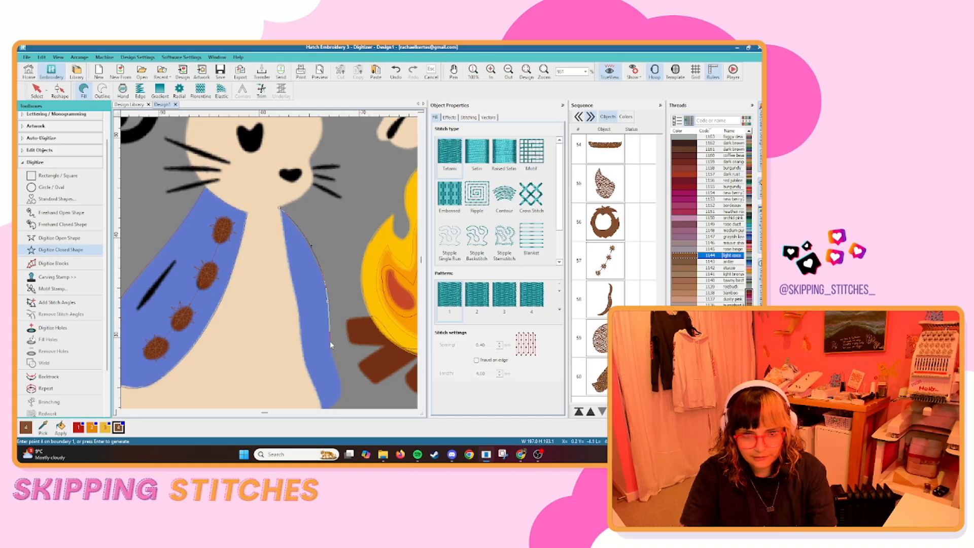
{"action": "left_click", "coordinate": [342, 388]}
{"action": "left_click", "coordinate": [343, 392]}
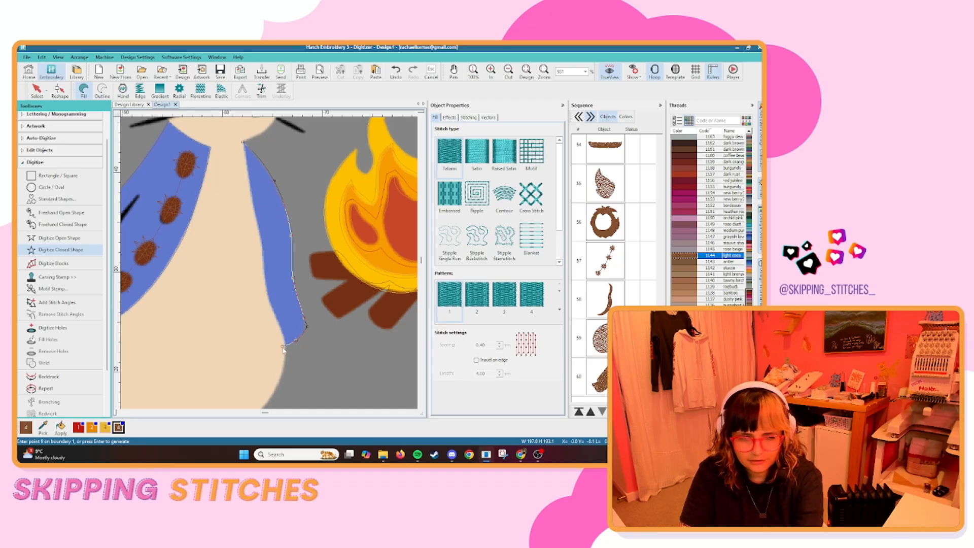
{"action": "left_click", "coordinate": [284, 351]}
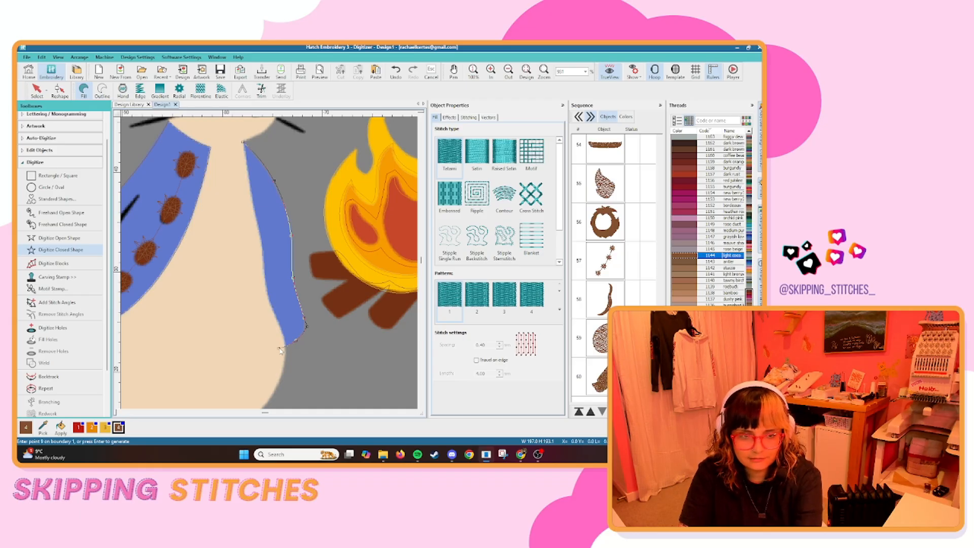
{"action": "key", "text": "Return"}
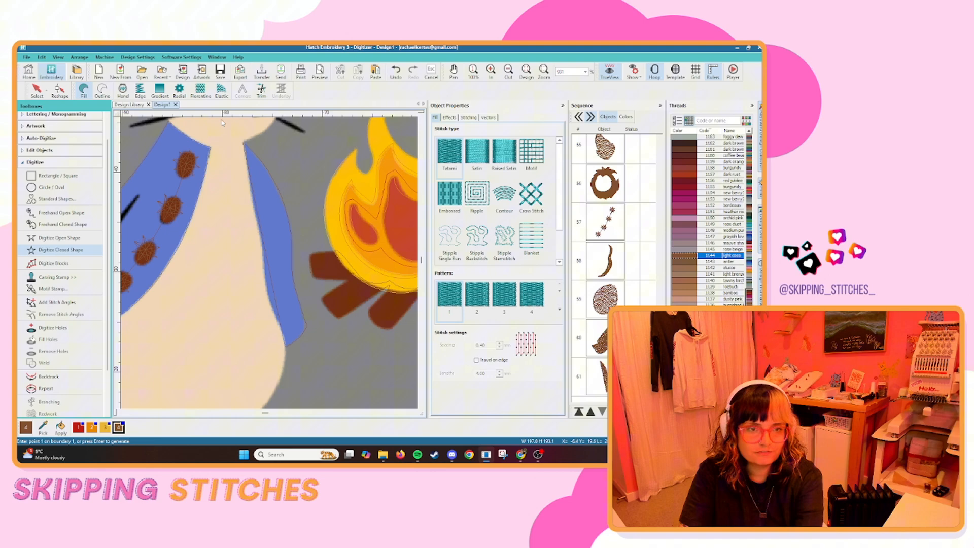
Reshape the inner edge of the narrow coat strip into a curve running just outside the blue artwork.
{"action": "left_click", "coordinate": [59, 90]}
{"action": "scroll", "coordinate": [263, 191], "scroll_direction": "up", "scroll_amount": 1}
{"action": "scroll", "coordinate": [253, 236], "scroll_direction": "up", "scroll_amount": 1}
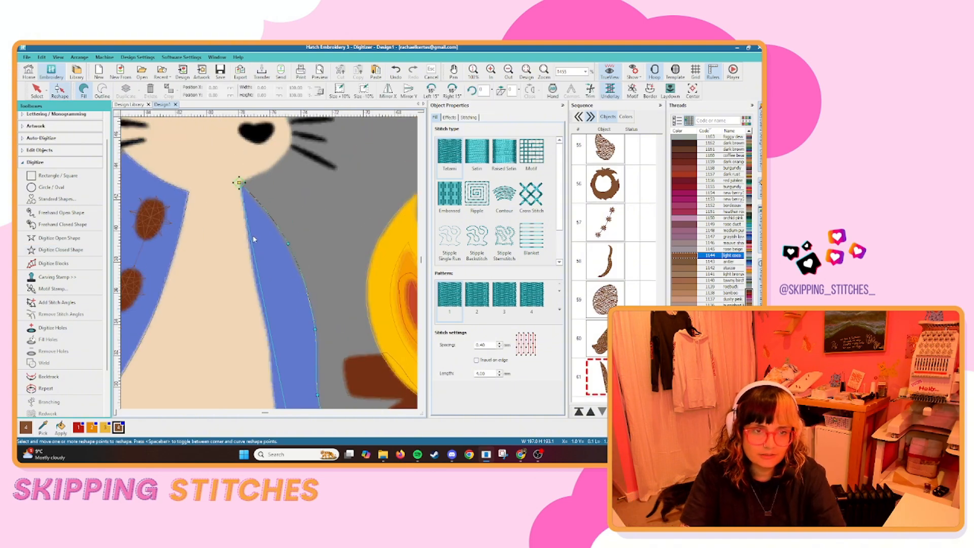
{"action": "left_click_drag", "start_coordinate": [246, 215], "coordinate": [235, 195]}
{"action": "left_click_drag", "start_coordinate": [259, 364], "coordinate": [275, 287]}
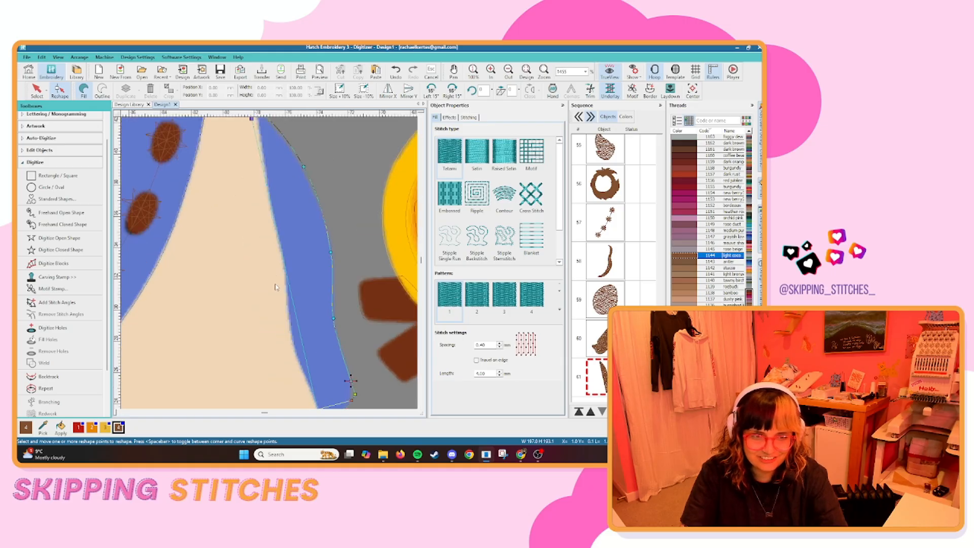
{"action": "scroll", "coordinate": [311, 384], "scroll_direction": "down", "scroll_amount": 1}
{"action": "scroll", "coordinate": [269, 269], "scroll_direction": "up", "scroll_amount": 1}
{"action": "scroll", "coordinate": [237, 153], "scroll_direction": "down", "scroll_amount": 1}
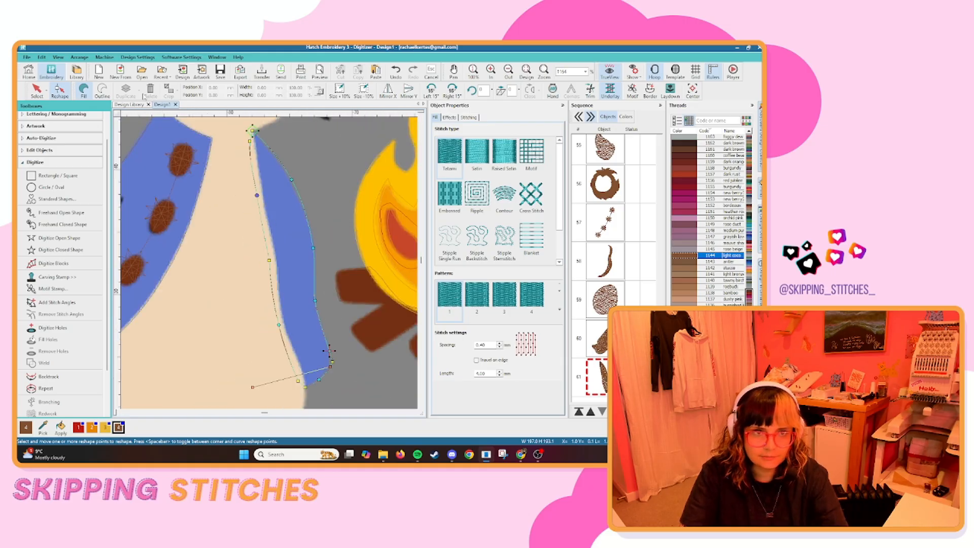
Recolour the rabbit's two coat pieces to surf blue and deselect them.
{"action": "left_click", "coordinate": [38, 92]}
{"action": "left_click", "coordinate": [335, 173]}
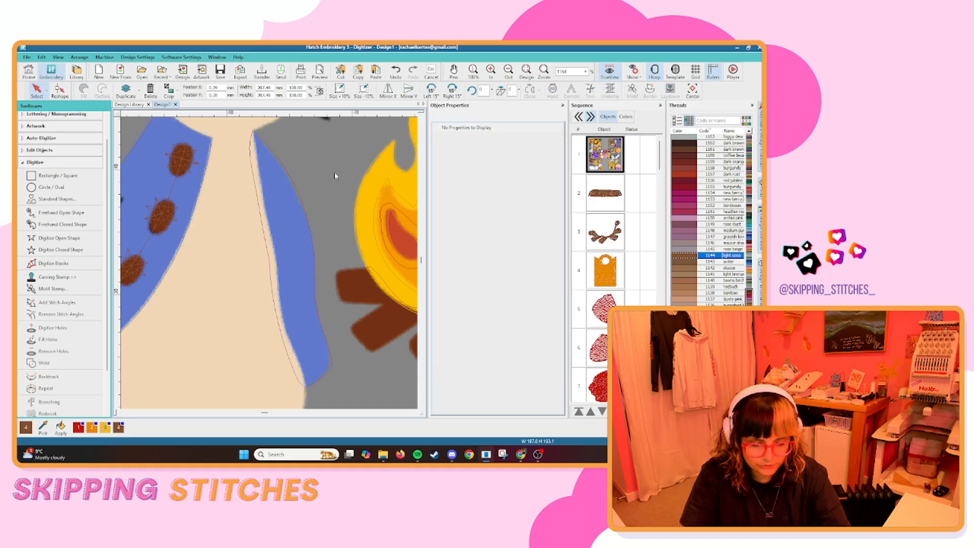
{"action": "left_click", "coordinate": [321, 303]}
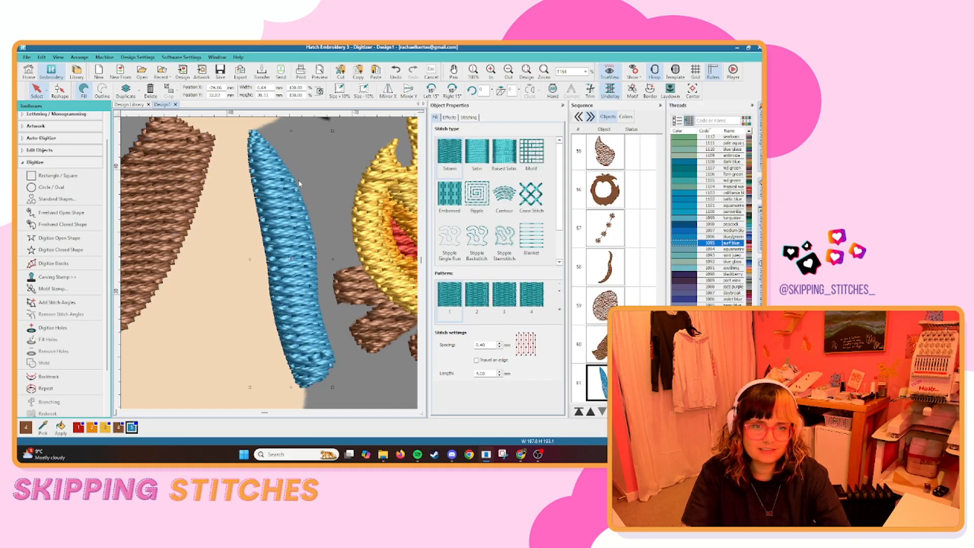
{"action": "scroll", "coordinate": [249, 296], "scroll_direction": "down", "scroll_amount": 2}
{"action": "left_click", "coordinate": [166, 297]}
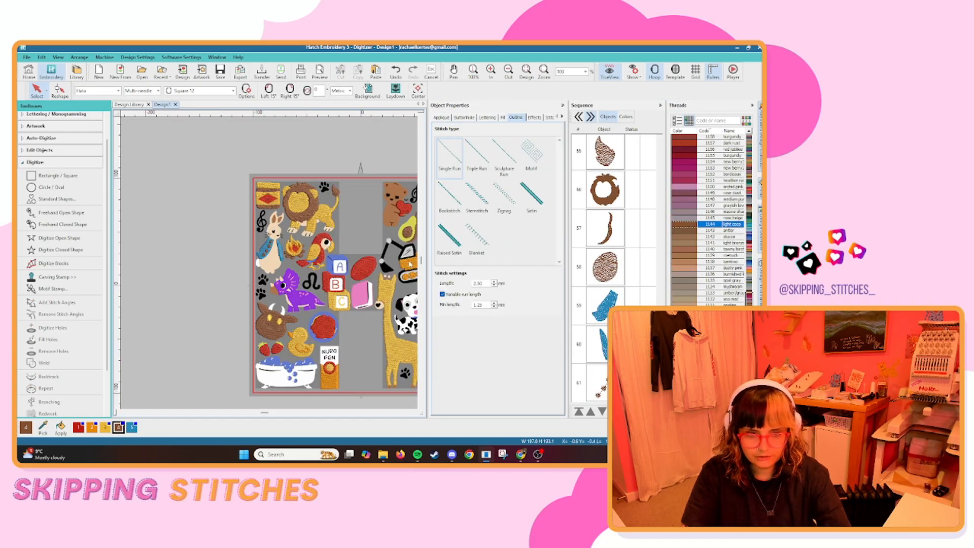
Digitize the round blue backing behind the cookie in surf blue and place it at the start of the stitch sequence.
{"action": "scroll", "coordinate": [279, 249], "scroll_direction": "down", "scroll_amount": 2}
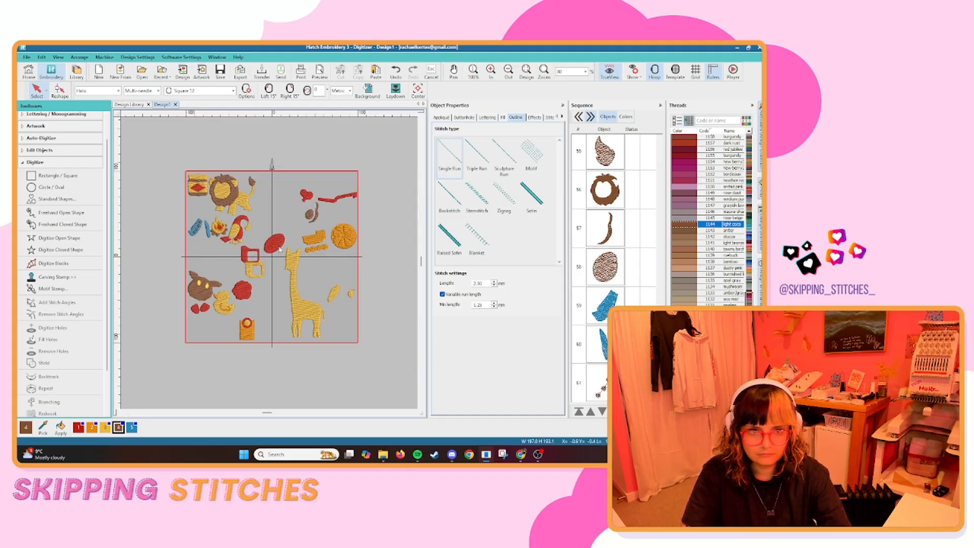
{"action": "key", "text": "d"}
{"action": "scroll", "coordinate": [224, 333], "scroll_direction": "up", "scroll_amount": 7}
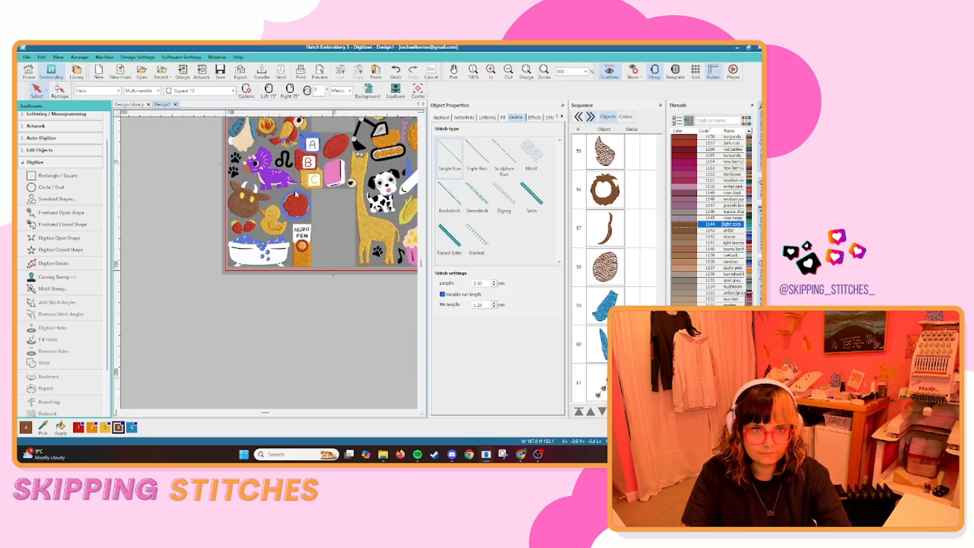
{"action": "left_click", "coordinate": [60, 250]}
{"action": "right_click", "coordinate": [248, 216]}
{"action": "right_click", "coordinate": [188, 274]}
{"action": "right_click", "coordinate": [248, 335]}
{"action": "right_click", "coordinate": [302, 280]}
{"action": "key", "text": "Return"}
{"action": "left_click", "coordinate": [131, 427]}
{"action": "left_click", "coordinate": [579, 412]}
Digitize a closed shape along the outer edge of the blue letter A block and generate the fill.
{"action": "scroll", "coordinate": [269, 263], "scroll_direction": "up", "scroll_amount": 3}
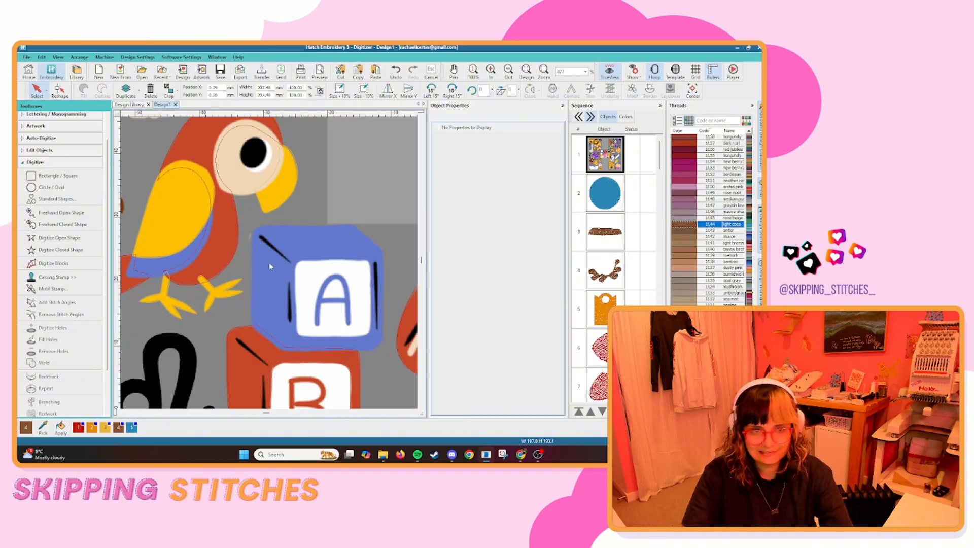
{"action": "left_click", "coordinate": [61, 250]}
{"action": "left_click", "coordinate": [260, 294]}
{"action": "left_click", "coordinate": [296, 378]}
{"action": "scroll", "coordinate": [293, 384], "scroll_direction": "up", "scroll_amount": 2}
{"action": "left_click", "coordinate": [334, 258]}
{"action": "left_click", "coordinate": [410, 257]}
{"action": "scroll", "coordinate": [407, 247], "scroll_direction": "down", "scroll_amount": 1}
{"action": "left_click", "coordinate": [310, 272]}
{"action": "left_click", "coordinate": [335, 246]}
{"action": "right_click", "coordinate": [337, 170]}
{"action": "scroll", "coordinate": [330, 130], "scroll_direction": "down", "scroll_amount": 1}
{"action": "left_click", "coordinate": [275, 209]}
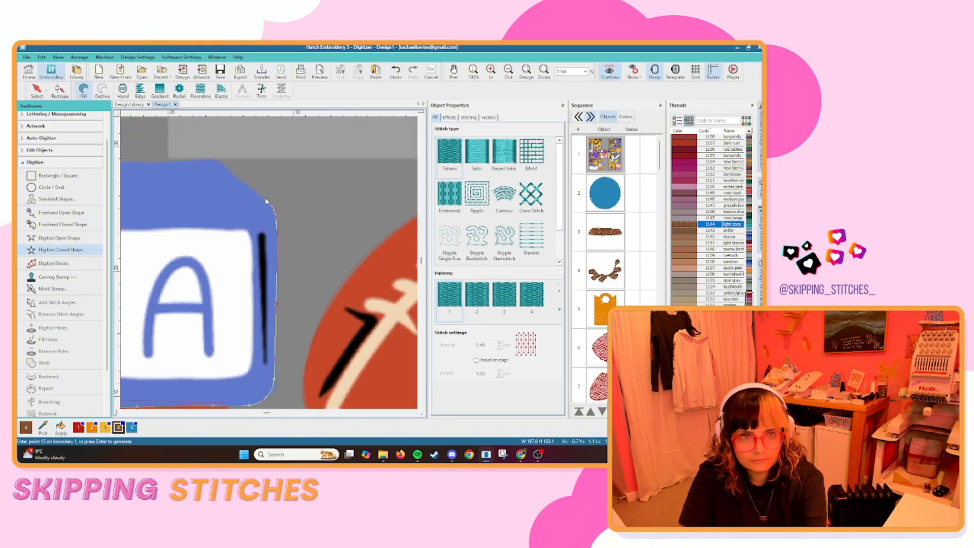
{"action": "left_click", "coordinate": [135, 160]}
{"action": "left_click", "coordinate": [158, 252]}
{"action": "key", "text": "Return"}
{"action": "scroll", "coordinate": [279, 272], "scroll_direction": "down", "scroll_amount": 3}
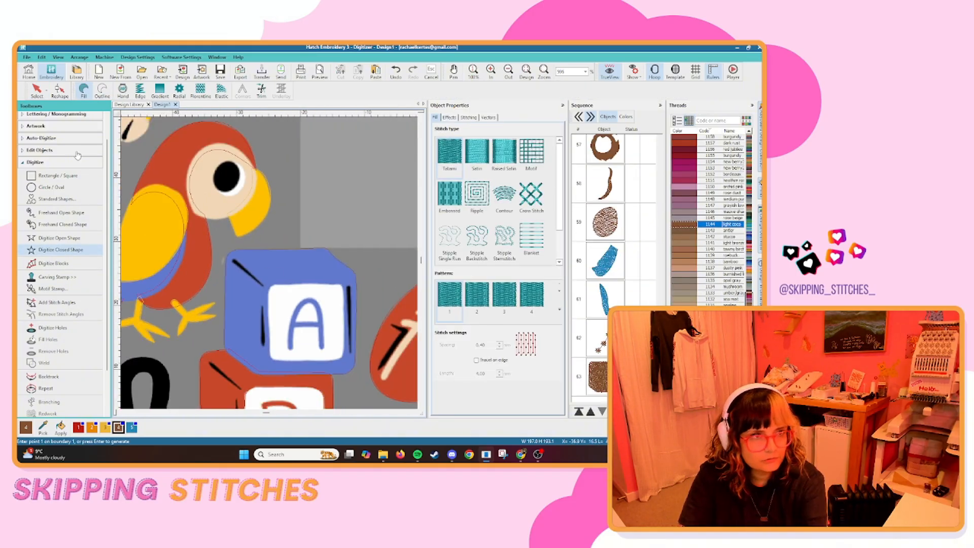
Return from the design library to Design1 and dock the Home, Embroidery and Library toolbar beside the Select tool.
{"action": "left_click", "coordinate": [31, 74]}
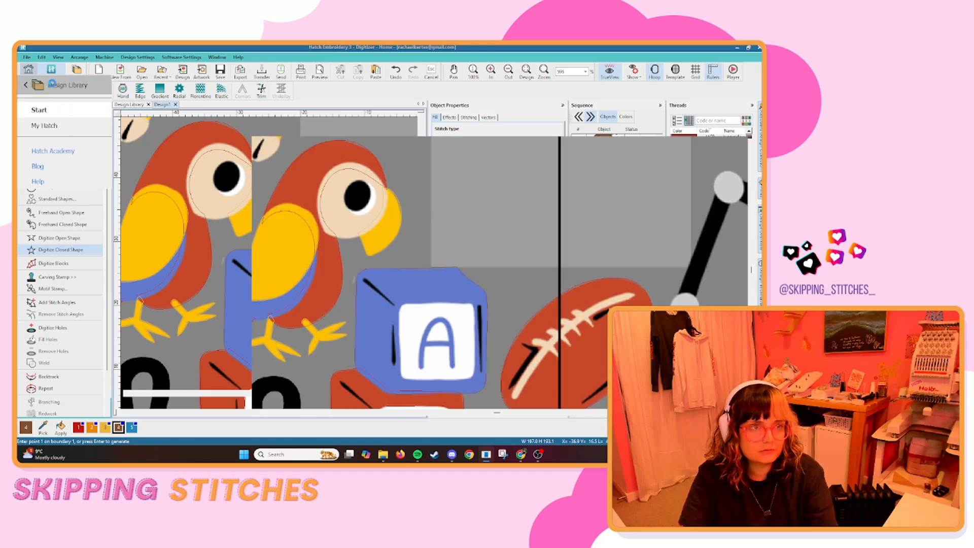
{"action": "left_click", "coordinate": [51, 85]}
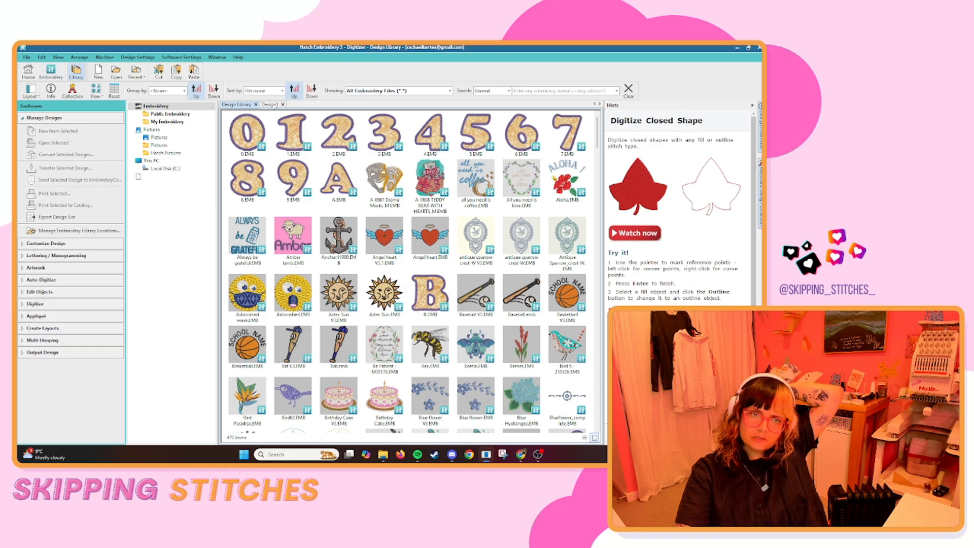
{"action": "left_click", "coordinate": [271, 105]}
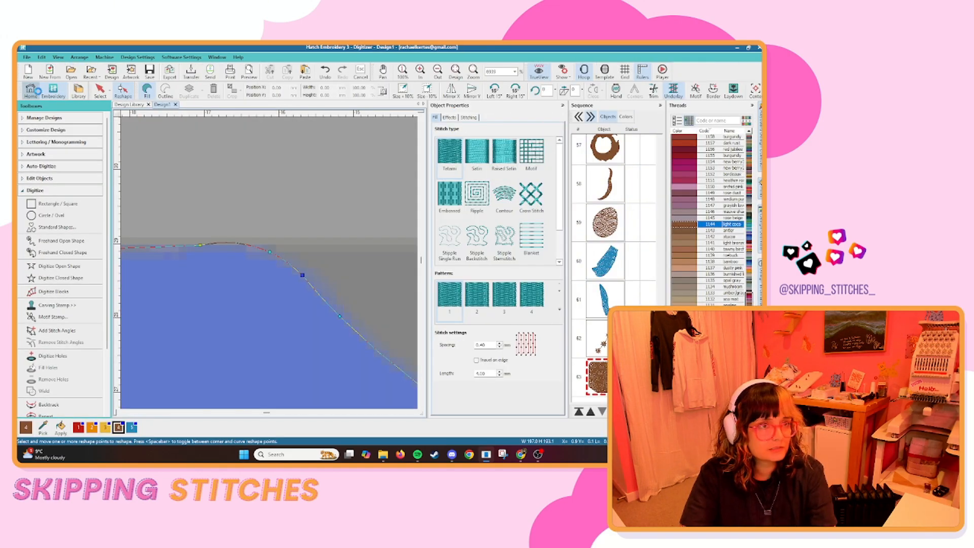
{"action": "left_click", "coordinate": [29, 71]}
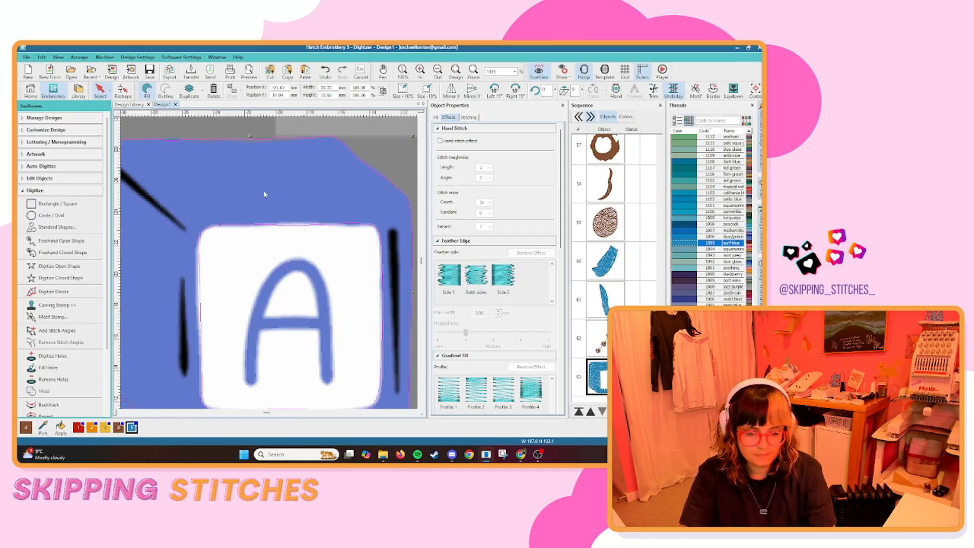
Digitize the blue area under the parrot's yellow wing and adjust its place in the stitch sequence.
{"action": "scroll", "coordinate": [264, 195], "scroll_direction": "down", "scroll_amount": 10}
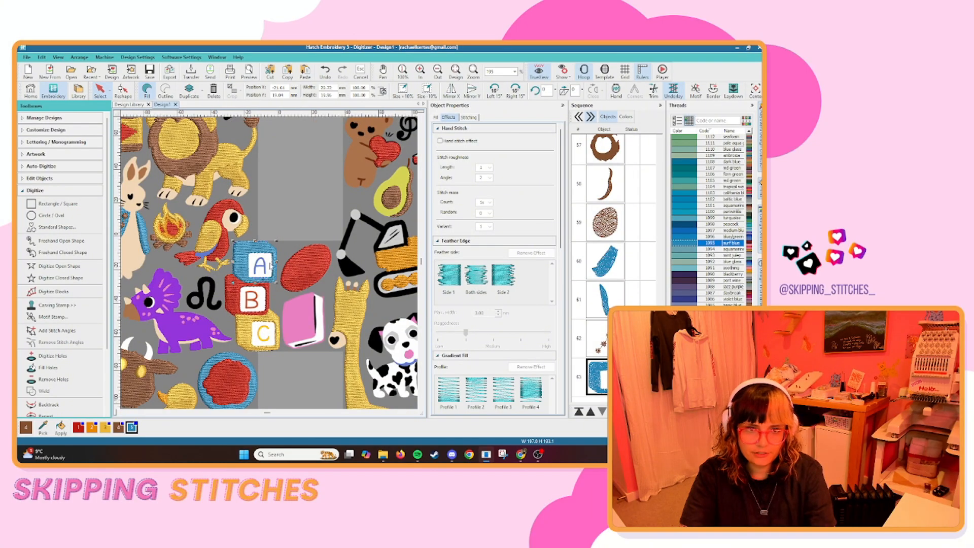
{"action": "scroll", "coordinate": [270, 266], "scroll_direction": "down", "scroll_amount": 3}
{"action": "left_click", "coordinate": [274, 331]}
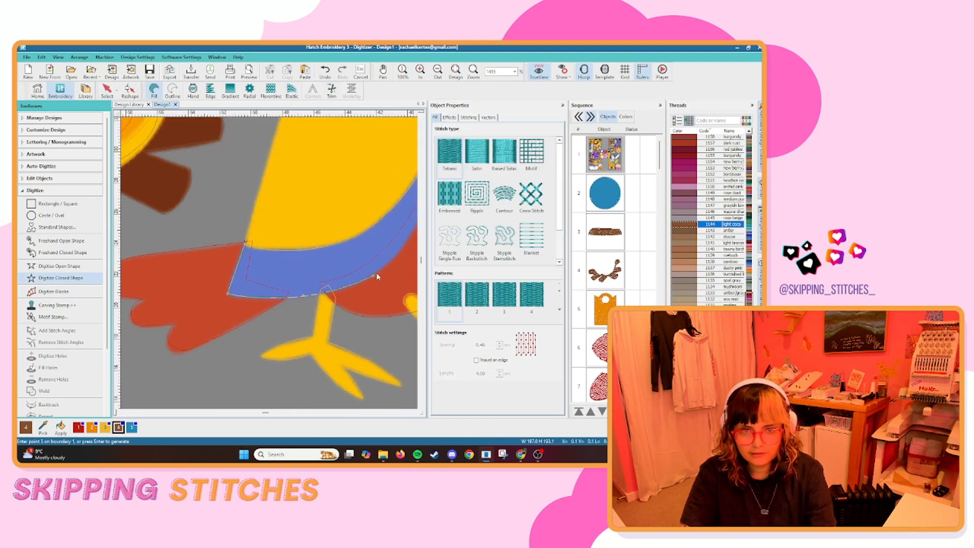
{"action": "scroll", "coordinate": [218, 355], "scroll_direction": "up", "scroll_amount": 3}
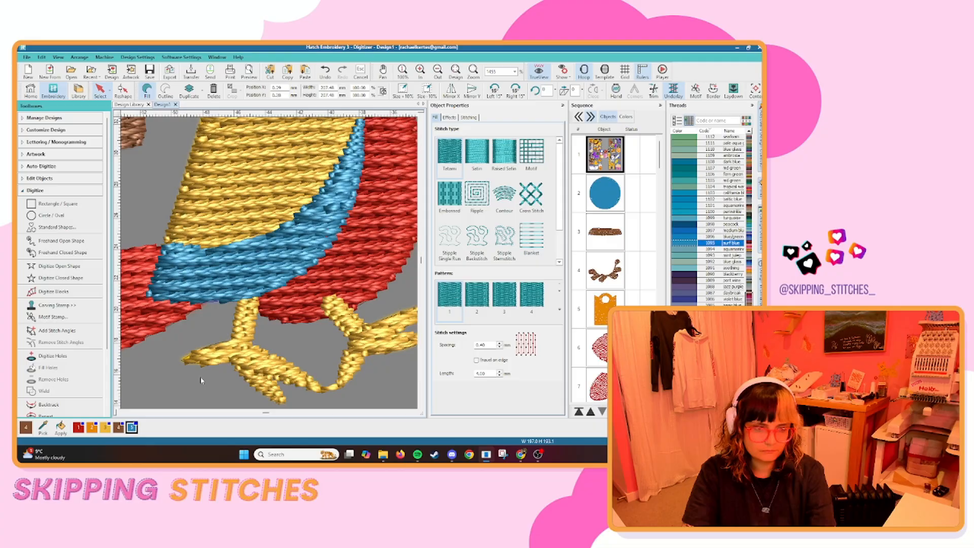
{"action": "left_click", "coordinate": [602, 411]}
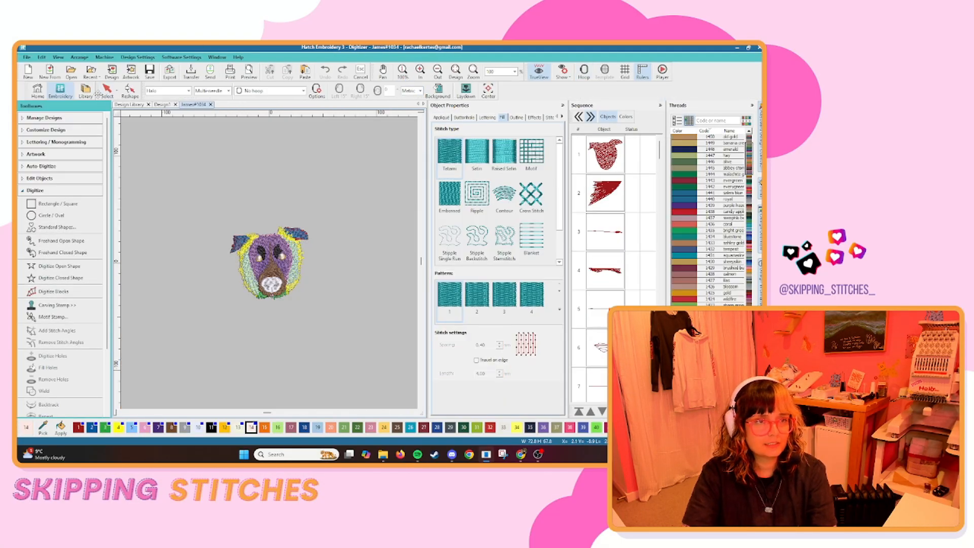
Move the Select and Reshape toolbar to the start of its row, ahead of Home, Embroidery and Library.
{"action": "left_click_drag", "start_coordinate": [98, 90], "coordinate": [24, 90]}
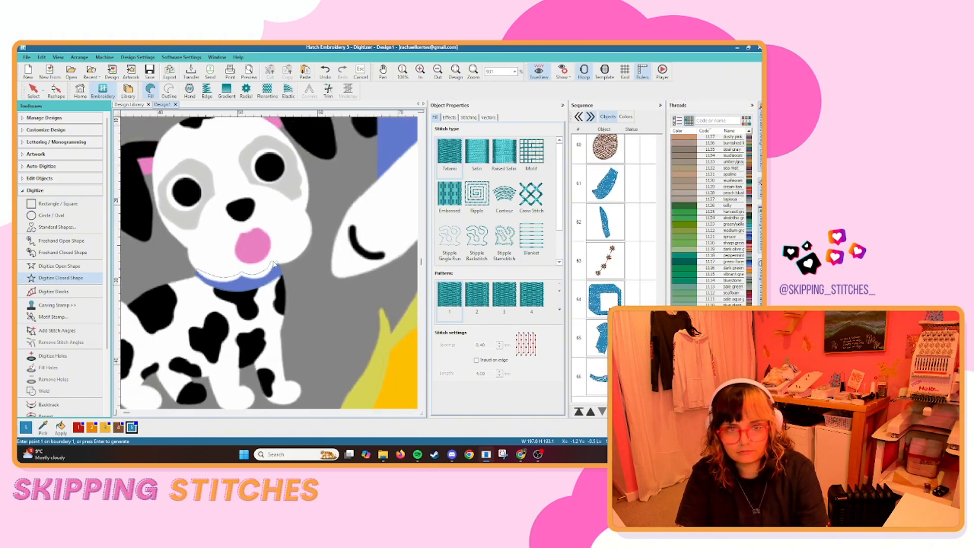
Digitize a closed shape around the airplane's blue upper wing and generate the fill.
{"action": "scroll", "coordinate": [269, 262], "scroll_direction": "up", "scroll_amount": 4}
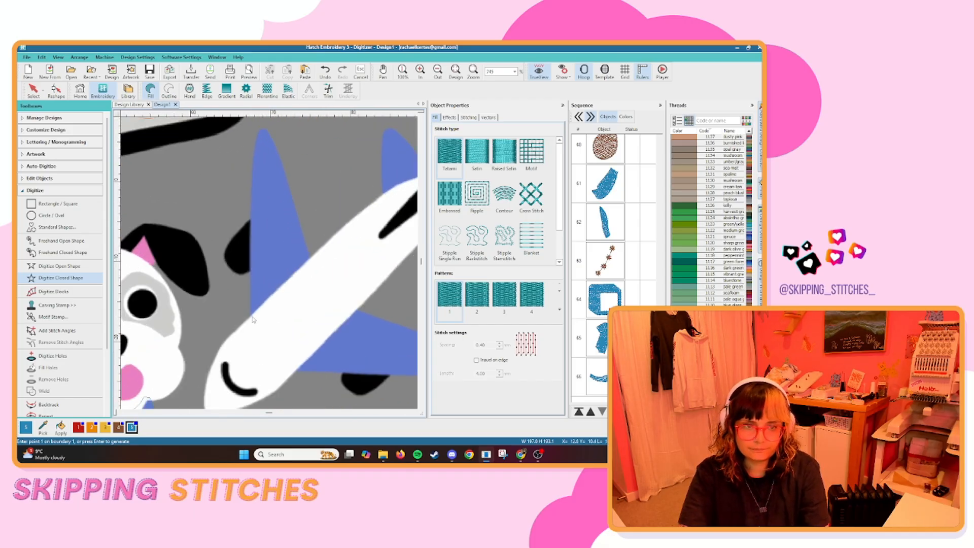
{"action": "left_click", "coordinate": [250, 323]}
{"action": "left_click", "coordinate": [252, 181]}
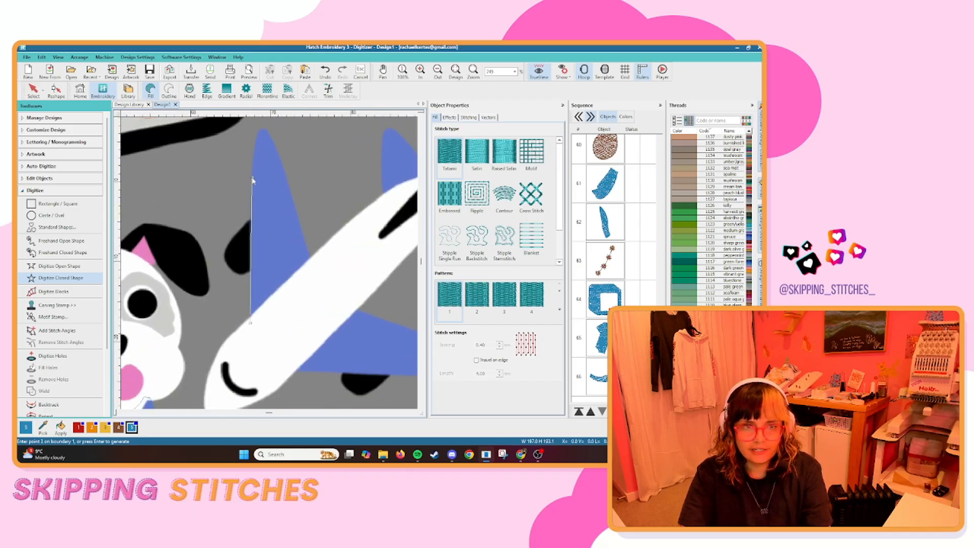
{"action": "left_click", "coordinate": [257, 138]}
{"action": "scroll", "coordinate": [259, 138], "scroll_direction": "up", "scroll_amount": 4}
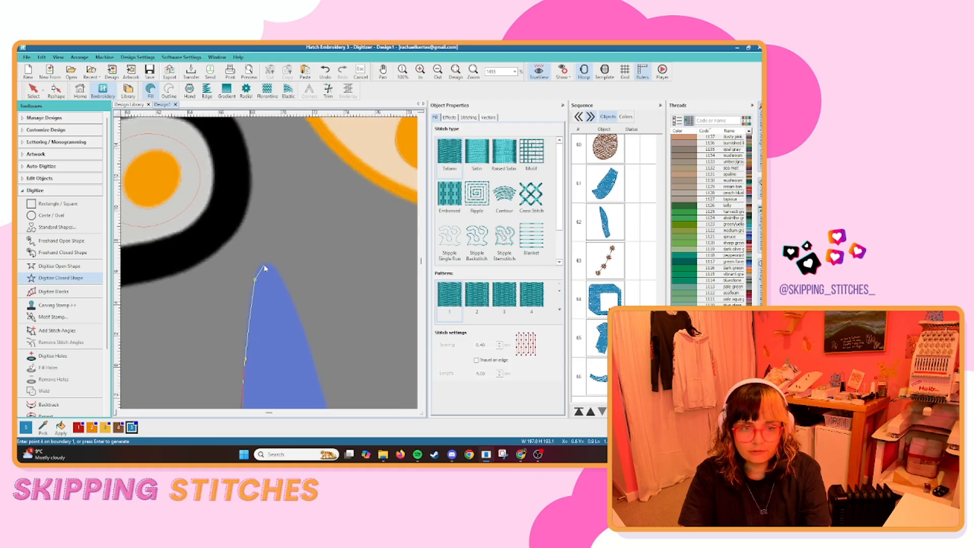
{"action": "left_click", "coordinate": [266, 265]}
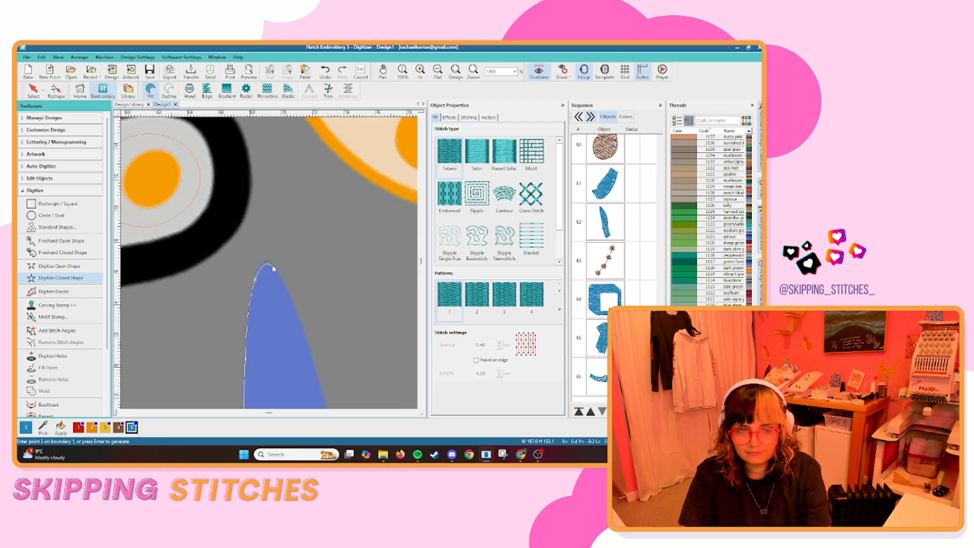
{"action": "right_click", "coordinate": [316, 363]}
{"action": "right_click", "coordinate": [282, 320]}
{"action": "left_click", "coordinate": [308, 392]}
{"action": "scroll", "coordinate": [308, 392], "scroll_direction": "down", "scroll_amount": 4}
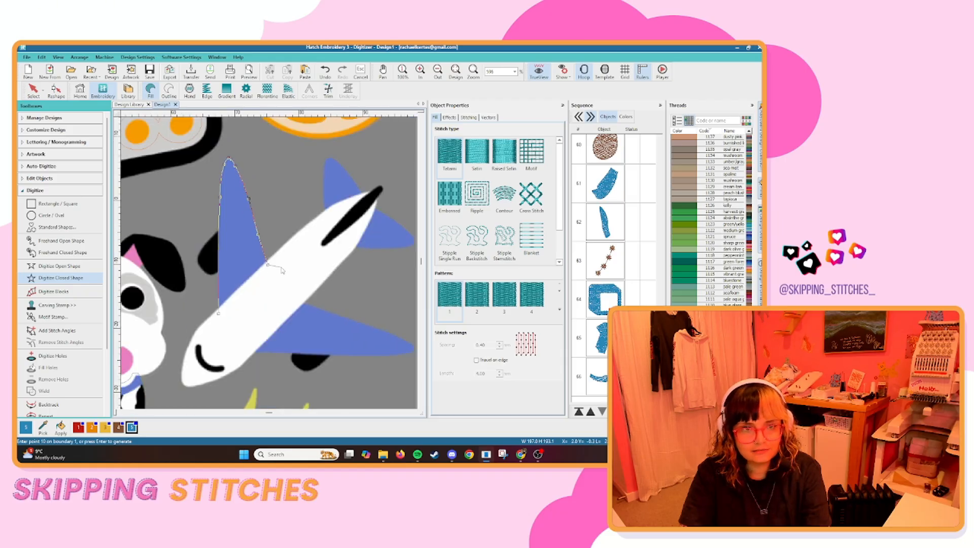
{"action": "key", "text": "Return"}
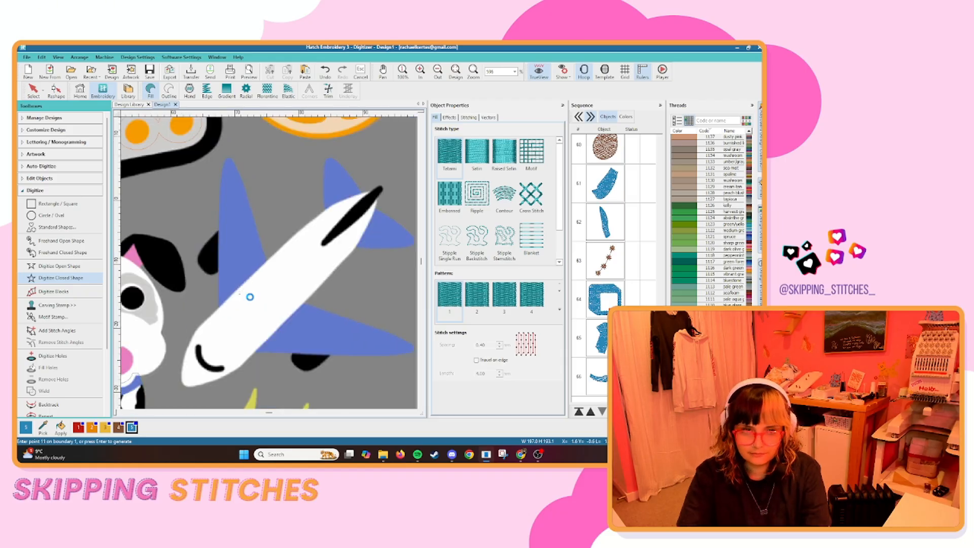
Duplicate the upper wing shape and fit the copy over the airplane's blue lower wing.
{"action": "scroll", "coordinate": [269, 263], "scroll_direction": "down", "scroll_amount": 3}
{"action": "scroll", "coordinate": [222, 268], "scroll_direction": "up", "scroll_amount": 5}
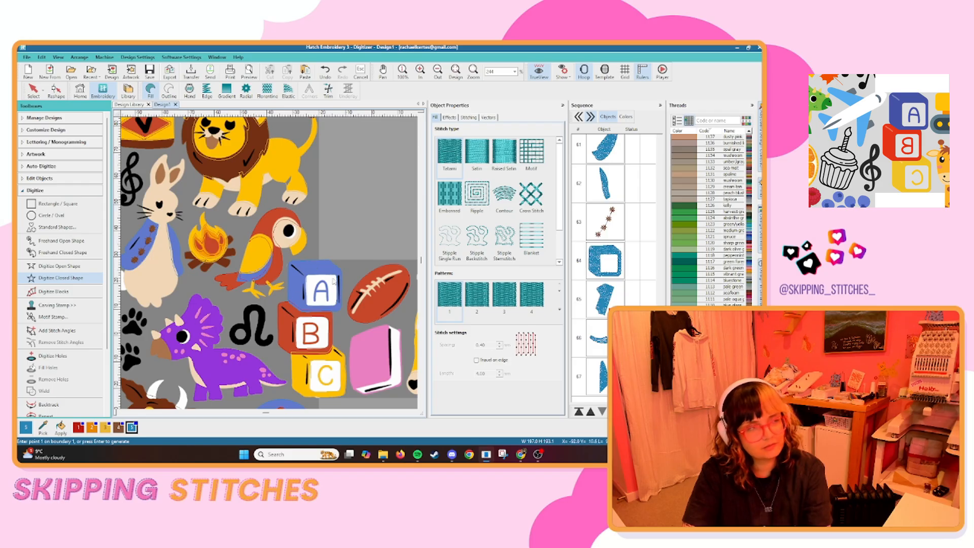
{"action": "scroll", "coordinate": [311, 290], "scroll_direction": "down", "scroll_amount": 5}
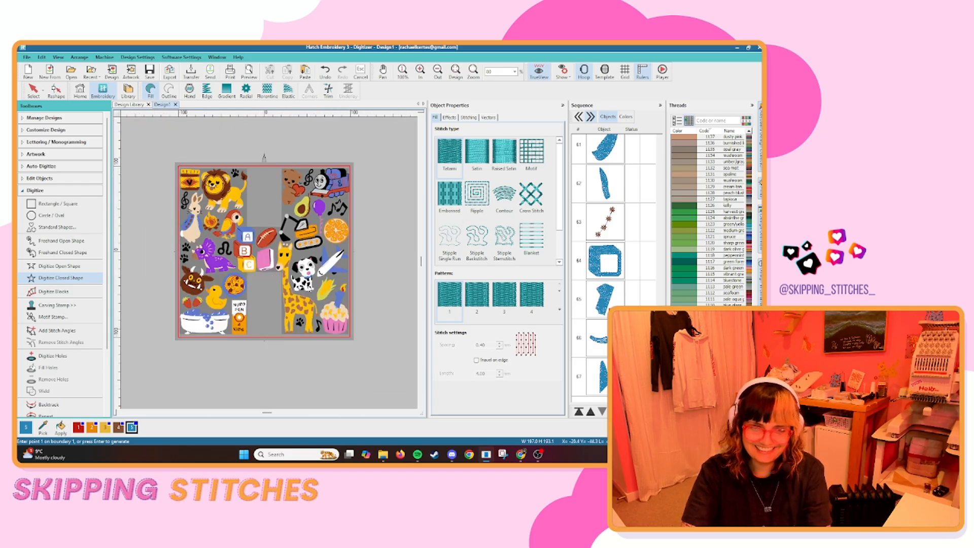
{"action": "scroll", "coordinate": [284, 255], "scroll_direction": "up", "scroll_amount": 9}
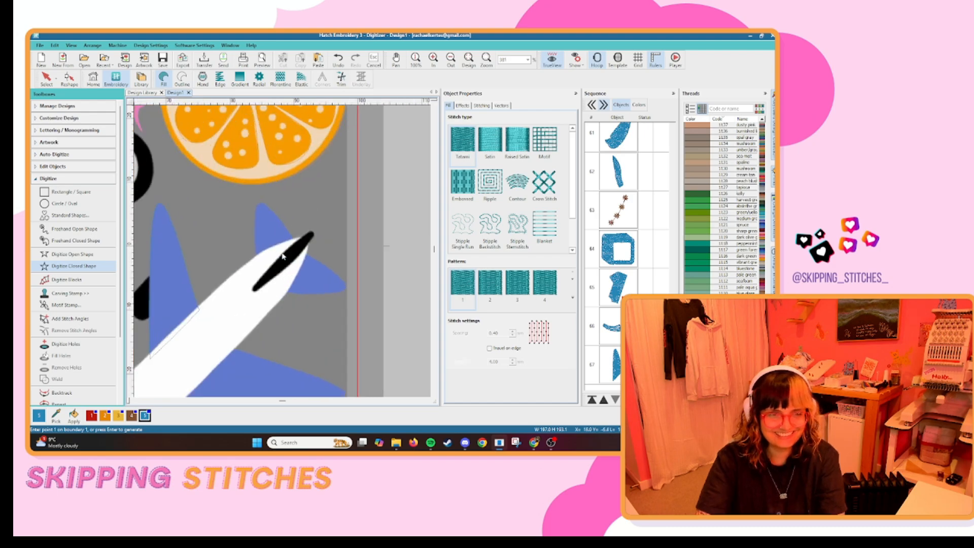
{"action": "scroll", "coordinate": [288, 267], "scroll_direction": "down", "scroll_amount": 2}
{"action": "key", "text": "Escape"}
{"action": "key", "text": "ctrl+d"}
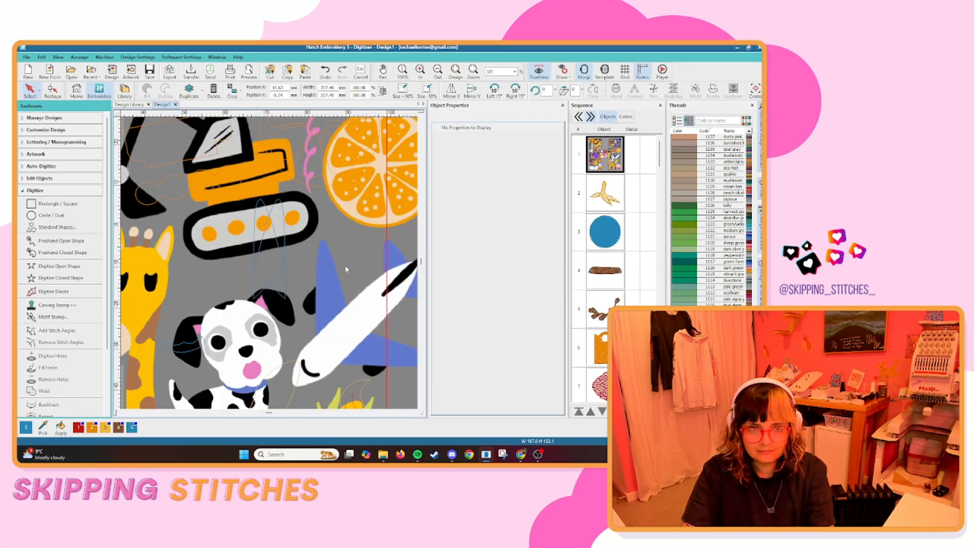
{"action": "left_click_drag", "start_coordinate": [330, 238], "coordinate": [327, 281]}
{"action": "scroll", "coordinate": [361, 300], "scroll_direction": "up", "scroll_amount": 3}
{"action": "scroll", "coordinate": [350, 253], "scroll_direction": "down", "scroll_amount": 2}
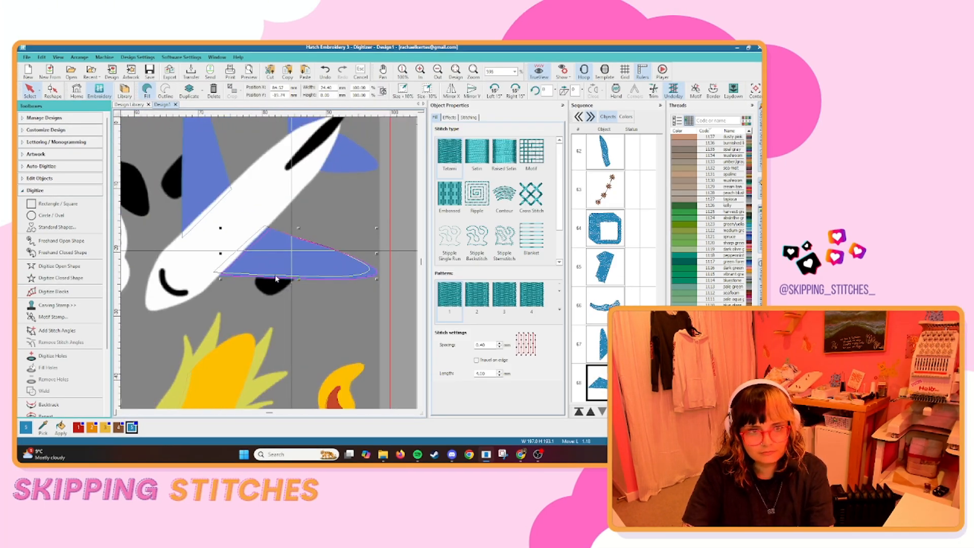
{"action": "scroll", "coordinate": [305, 243], "scroll_direction": "down", "scroll_amount": 1}
{"action": "left_click", "coordinate": [304, 237]}
Digitize a closed shape around the airplane's blue upper tail fin and generate the fill.
{"action": "key", "text": "d"}
{"action": "key", "text": "d"}
{"action": "left_click", "coordinate": [61, 278]}
{"action": "scroll", "coordinate": [285, 229], "scroll_direction": "up", "scroll_amount": 4}
{"action": "left_click", "coordinate": [247, 312]}
{"action": "left_click", "coordinate": [244, 217]}
{"action": "right_click", "coordinate": [256, 205]}
{"action": "left_click", "coordinate": [320, 277]}
{"action": "right_click", "coordinate": [283, 291]}
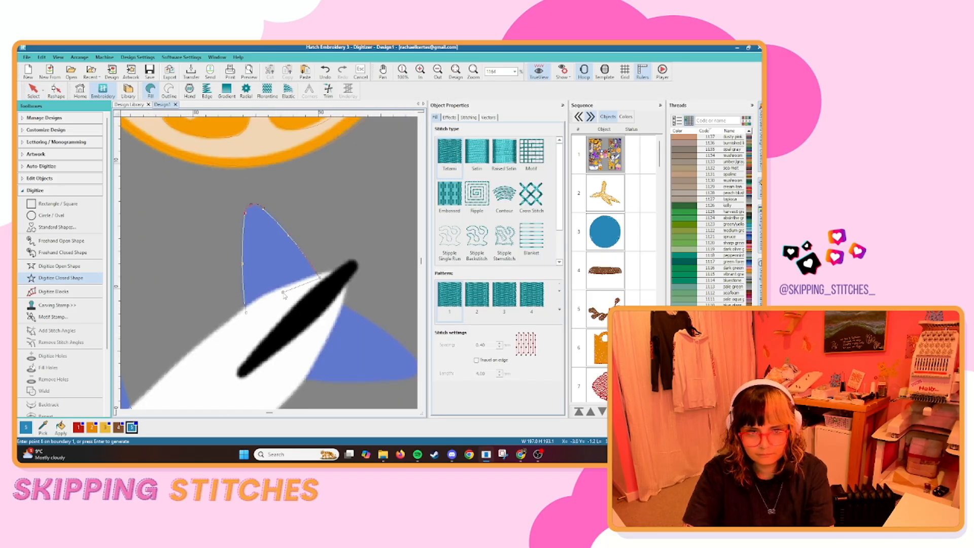
{"action": "key", "text": "Return"}
Duplicate the tail fin shape and position the copy over the airplane's lower tail fin.
{"action": "key", "text": "ctrl+d"}
{"action": "left_click_drag", "start_coordinate": [296, 307], "coordinate": [297, 308]}
{"action": "left_click", "coordinate": [294, 245]}
{"action": "scroll", "coordinate": [293, 244], "scroll_direction": "down", "scroll_amount": 10}
{"action": "scroll", "coordinate": [278, 264], "scroll_direction": "up", "scroll_amount": 5}
Digitize the blue wheels beneath the train's red footplate as a closed shape.
{"action": "scroll", "coordinate": [266, 319], "scroll_direction": "up", "scroll_amount": 1}
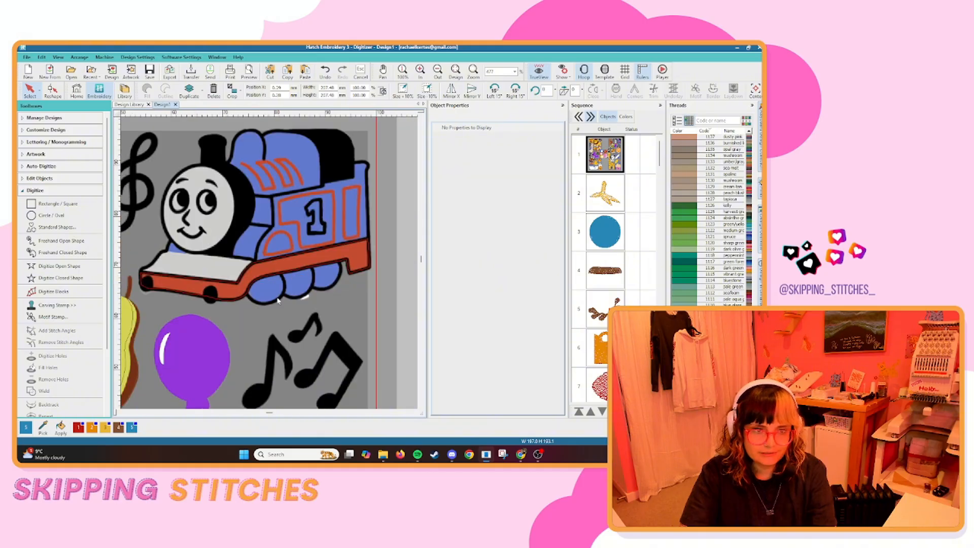
{"action": "scroll", "coordinate": [303, 286], "scroll_direction": "up", "scroll_amount": 3}
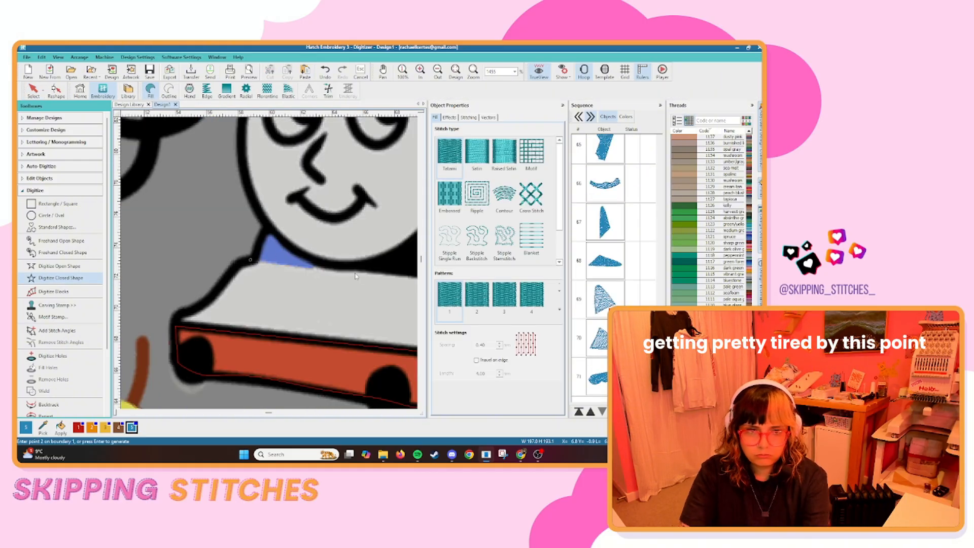
{"action": "left_click", "coordinate": [250, 260]}
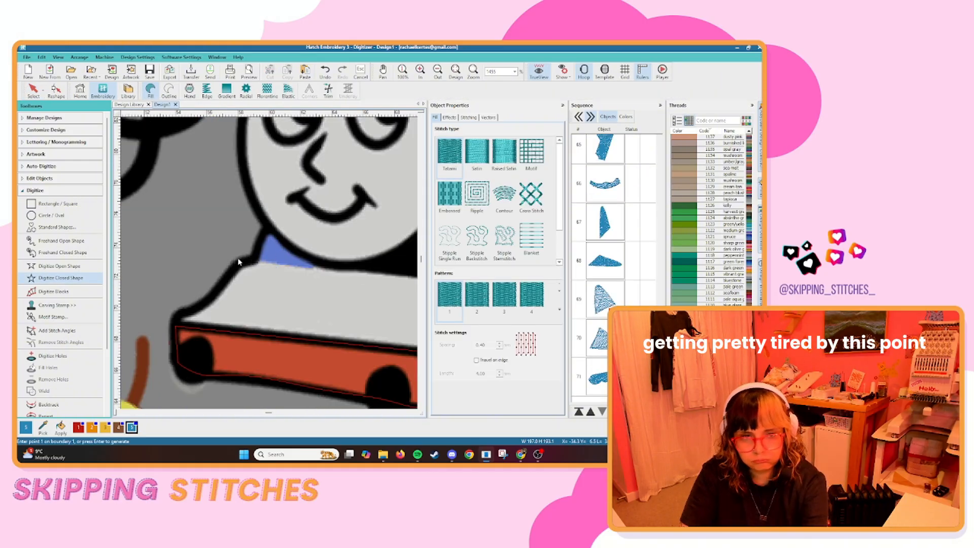
Digitize the small blue area between the train's face and its grey front plate as a closed shape.
{"action": "left_click", "coordinate": [246, 263]}
{"action": "right_click", "coordinate": [292, 270]}
{"action": "left_click", "coordinate": [328, 271]}
{"action": "right_click", "coordinate": [305, 251]}
{"action": "left_click", "coordinate": [268, 227]}
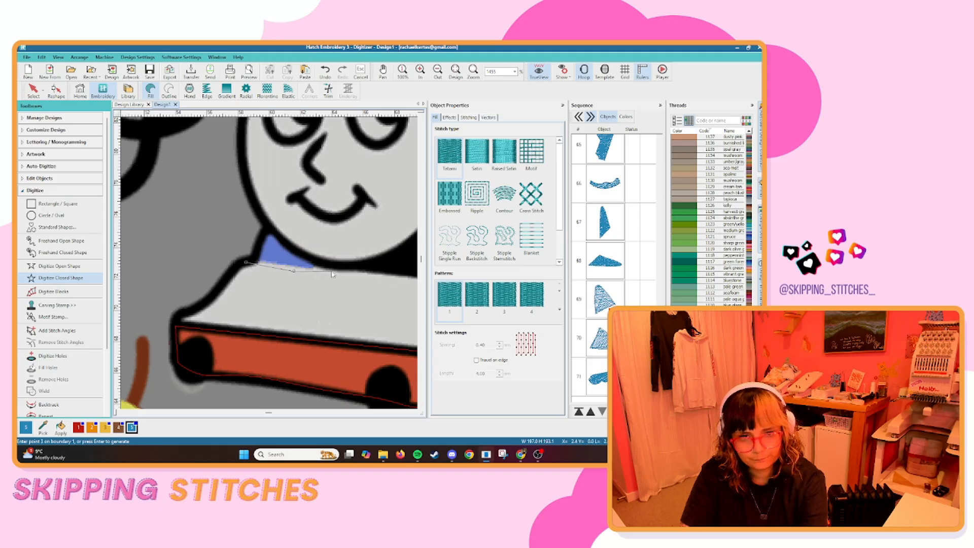
{"action": "right_click", "coordinate": [260, 251]}
{"action": "key", "text": "Return"}
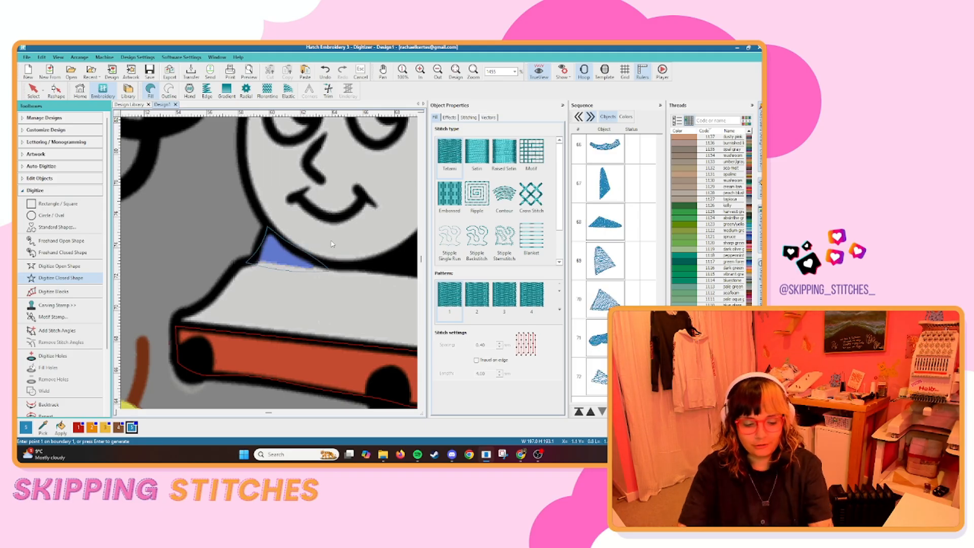
Trace the train's blue boiler and cab down to the red footplate as one closed shape and generate the fill.
{"action": "scroll", "coordinate": [251, 233], "scroll_direction": "down", "scroll_amount": 2}
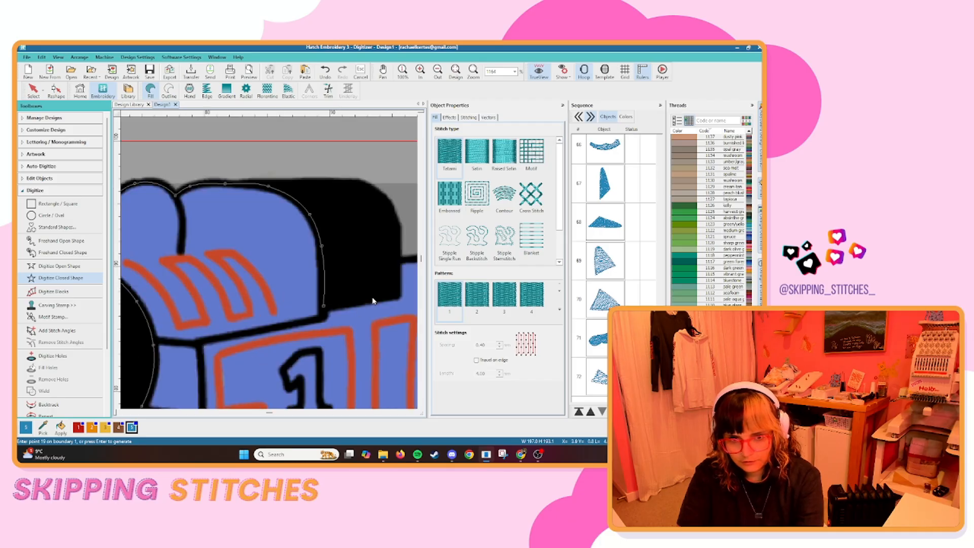
{"action": "left_click", "coordinate": [397, 261]}
{"action": "left_click", "coordinate": [361, 261]}
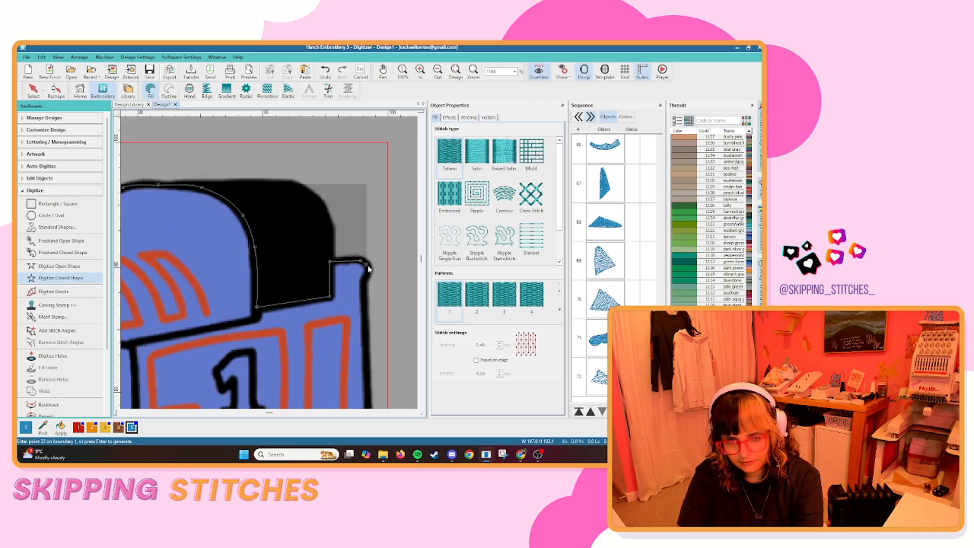
{"action": "left_click", "coordinate": [366, 280]}
{"action": "left_click", "coordinate": [365, 315]}
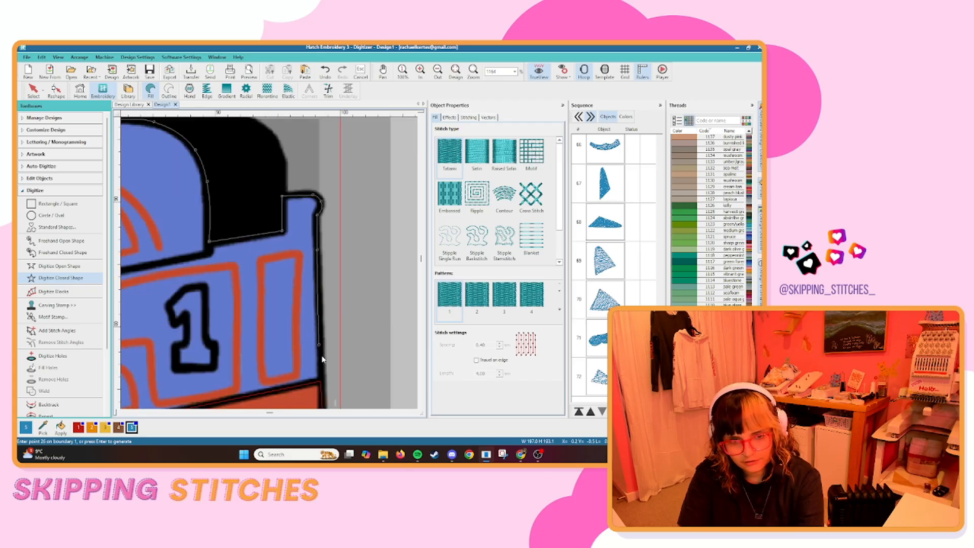
{"action": "left_click", "coordinate": [324, 380]}
{"action": "scroll", "coordinate": [264, 394], "scroll_direction": "down", "scroll_amount": 1}
{"action": "scroll", "coordinate": [269, 265], "scroll_direction": "up", "scroll_amount": 2}
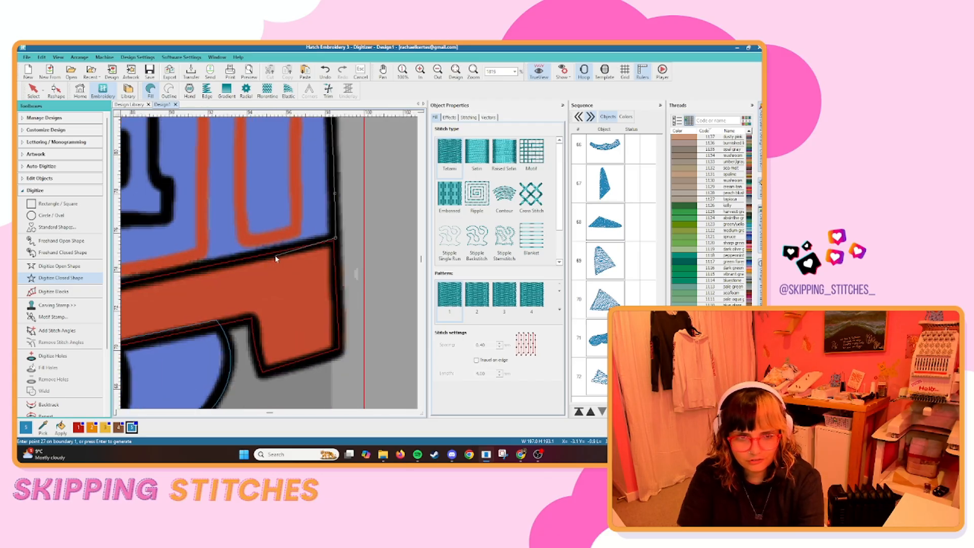
{"action": "key", "text": "Return"}
Start a closed shape at the left end of the bathtub's blue foam and trace the edge of the first bubble.
{"action": "scroll", "coordinate": [262, 259], "scroll_direction": "down", "scroll_amount": 7}
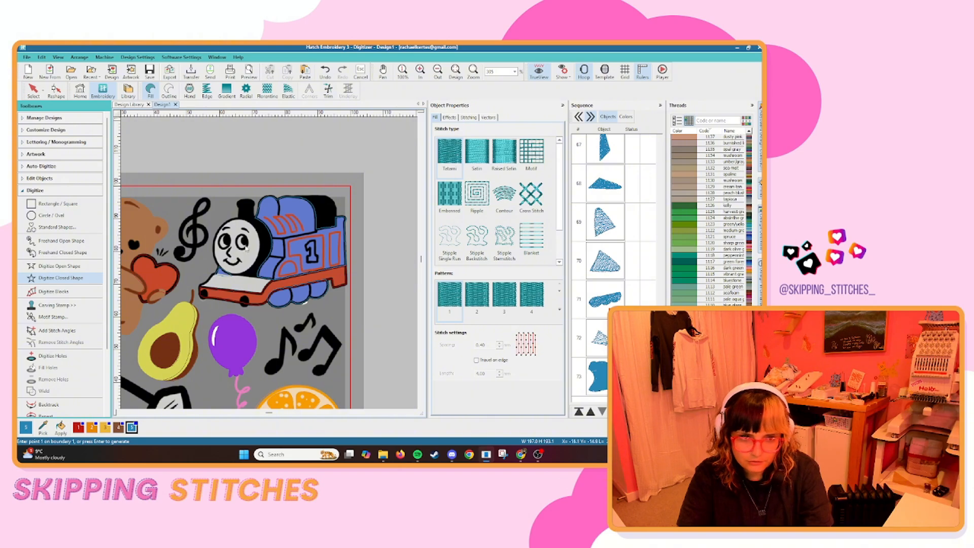
{"action": "scroll", "coordinate": [310, 286], "scroll_direction": "down", "scroll_amount": 5}
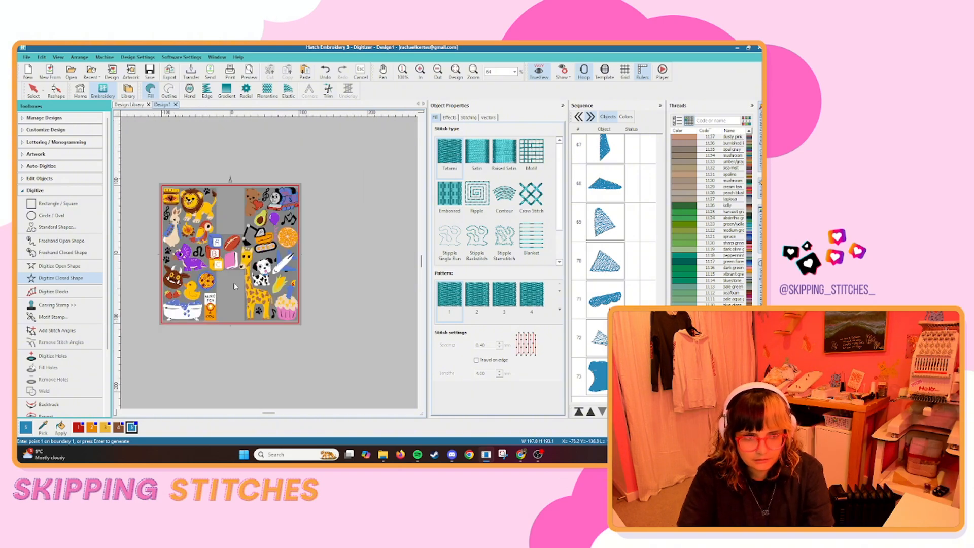
{"action": "scroll", "coordinate": [235, 287], "scroll_direction": "up", "scroll_amount": 2}
{"action": "scroll", "coordinate": [295, 265], "scroll_direction": "up", "scroll_amount": 3}
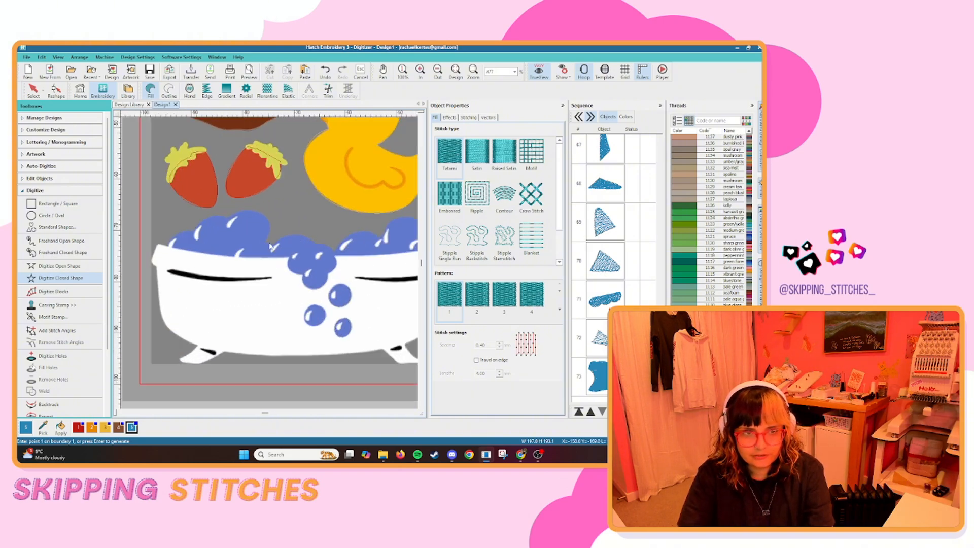
{"action": "scroll", "coordinate": [312, 266], "scroll_direction": "down", "scroll_amount": 1}
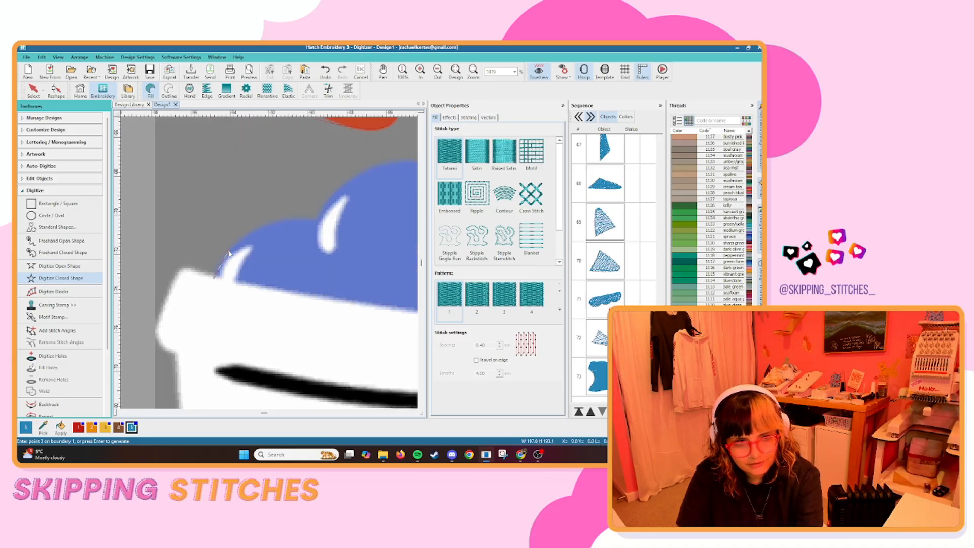
{"action": "right_click", "coordinate": [275, 222]}
{"action": "left_click", "coordinate": [319, 218]}
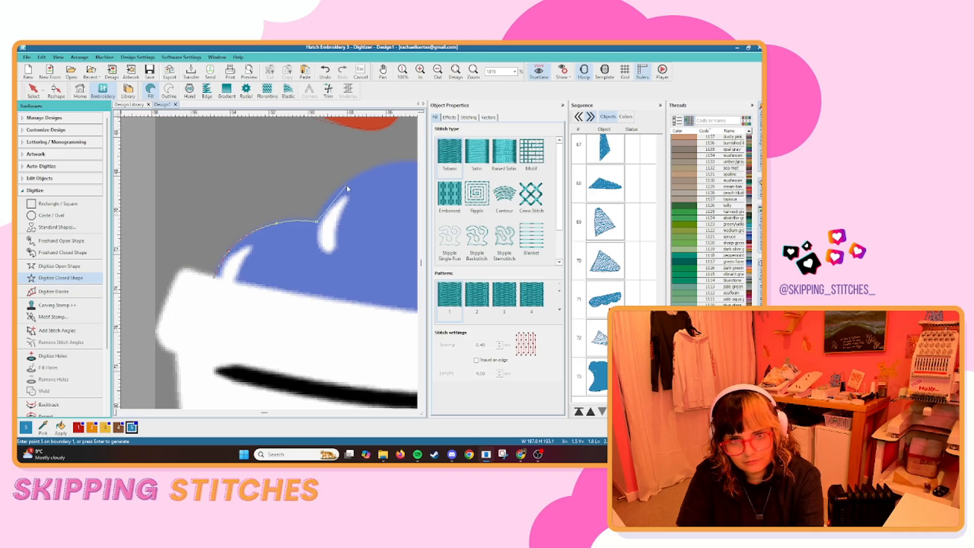
{"action": "right_click", "coordinate": [347, 181]}
{"action": "right_click", "coordinate": [237, 298]}
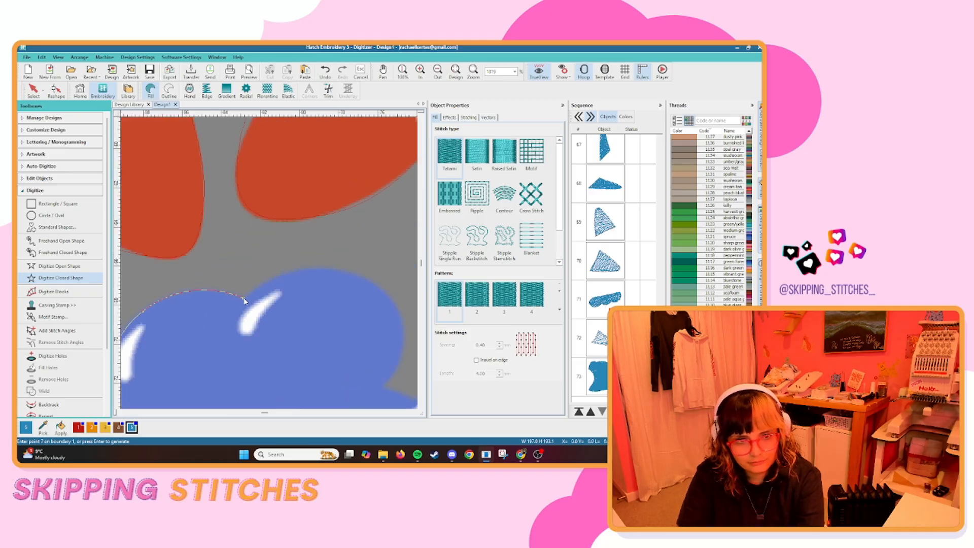
Correct the last curve points of the foam outline and trace around the tall left bubble to the dip beside it.
{"action": "right_click", "coordinate": [308, 276]}
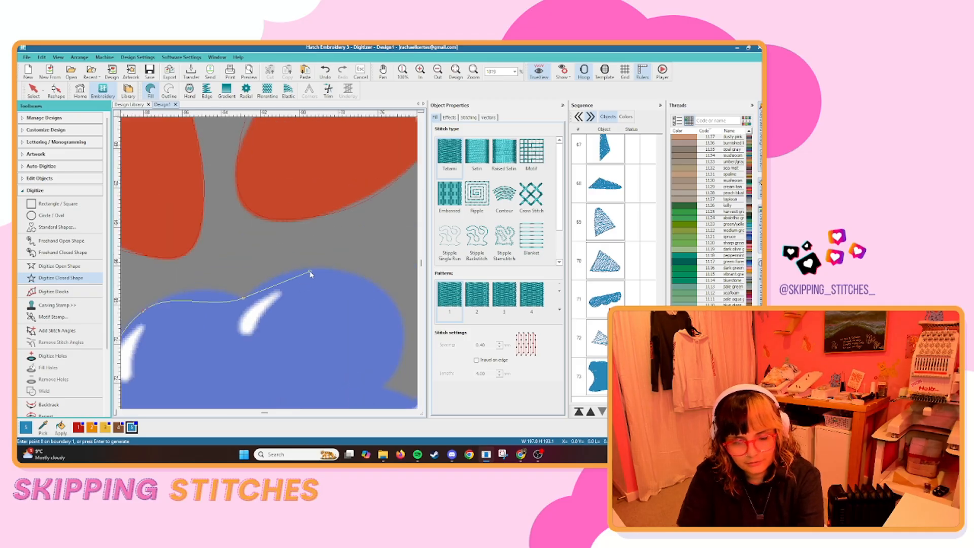
{"action": "key", "text": "BackSpace"}
{"action": "right_click", "coordinate": [210, 290]}
{"action": "left_click", "coordinate": [244, 298]}
{"action": "right_click", "coordinate": [284, 271]}
{"action": "right_click", "coordinate": [378, 282]}
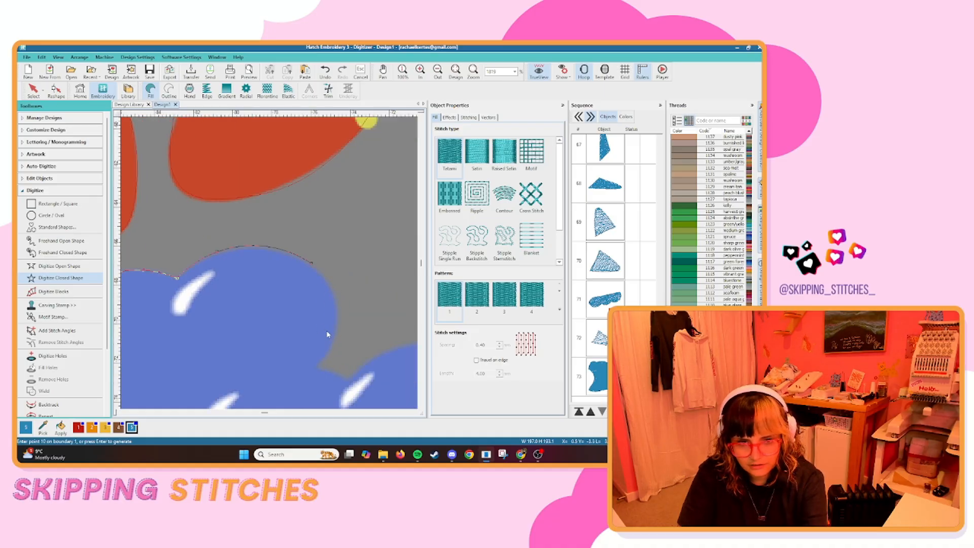
{"action": "right_click", "coordinate": [334, 335]}
{"action": "right_click", "coordinate": [315, 367]}
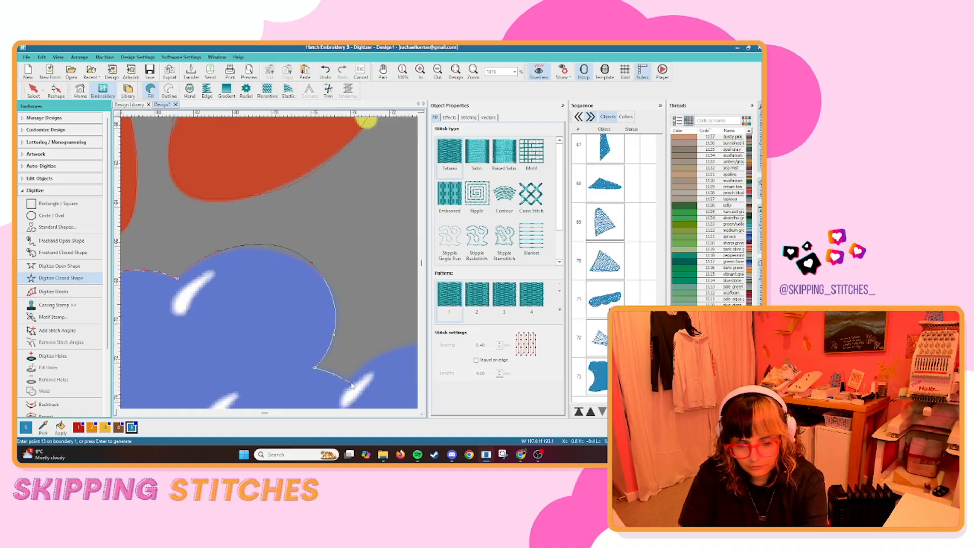
Continue the foam outline over the low middle bubbles to the dip before the right-hand bubbles.
{"action": "right_click", "coordinate": [349, 382]}
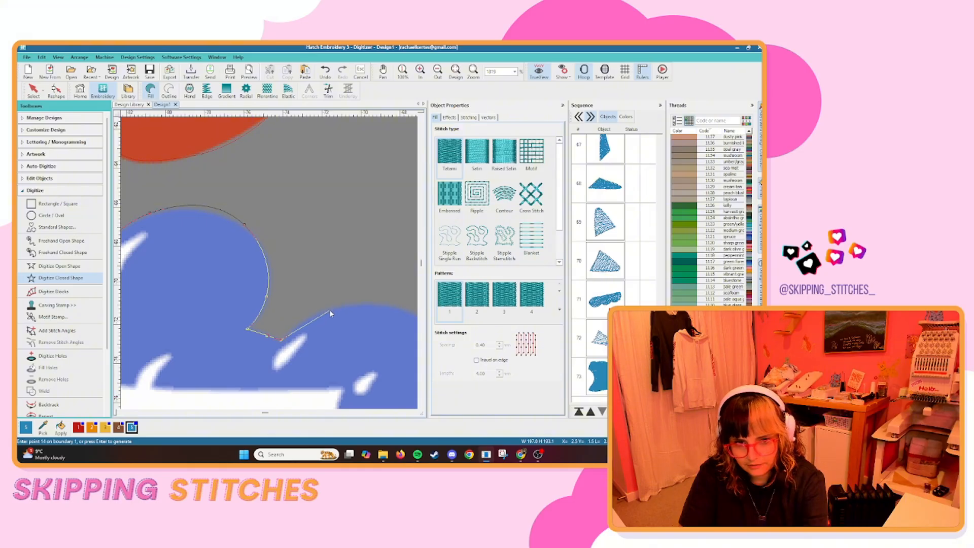
{"action": "right_click", "coordinate": [330, 314]}
{"action": "right_click", "coordinate": [303, 311]}
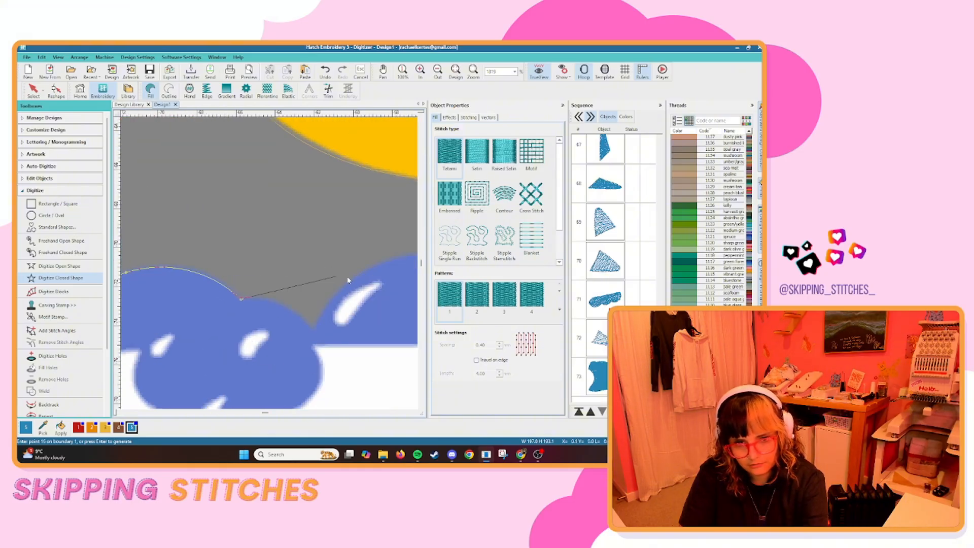
{"action": "right_click", "coordinate": [279, 308]}
{"action": "left_click", "coordinate": [313, 333]}
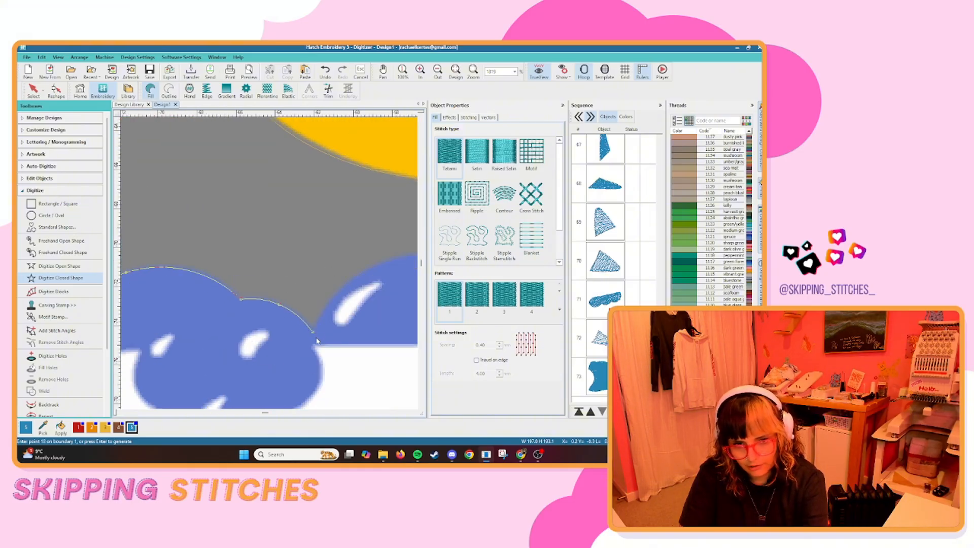
Trace the foam outline over the right-hand bubbles and back along the bathtub rim, closing it as a fill.
{"action": "right_click", "coordinate": [338, 293]}
{"action": "right_click", "coordinate": [341, 266]}
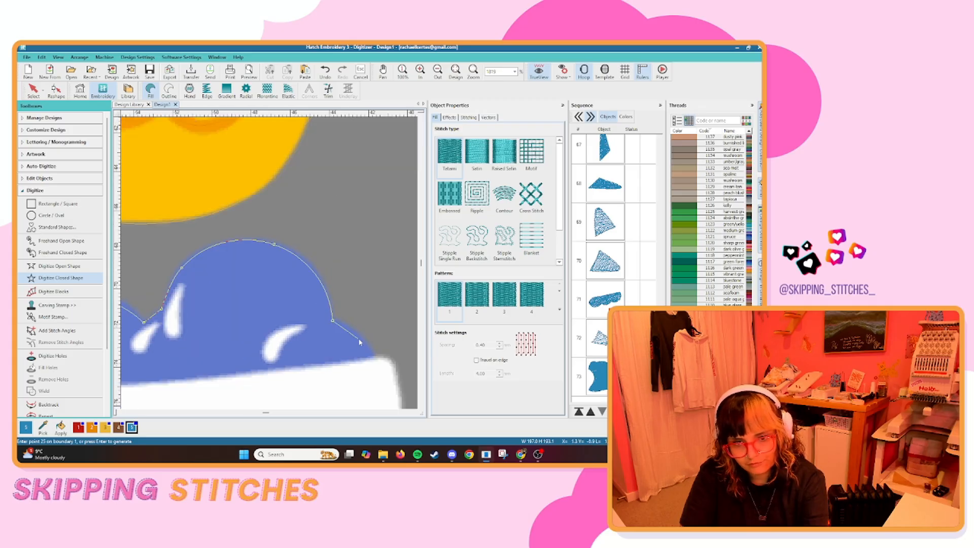
{"action": "right_click", "coordinate": [363, 338]}
{"action": "left_click", "coordinate": [283, 267]}
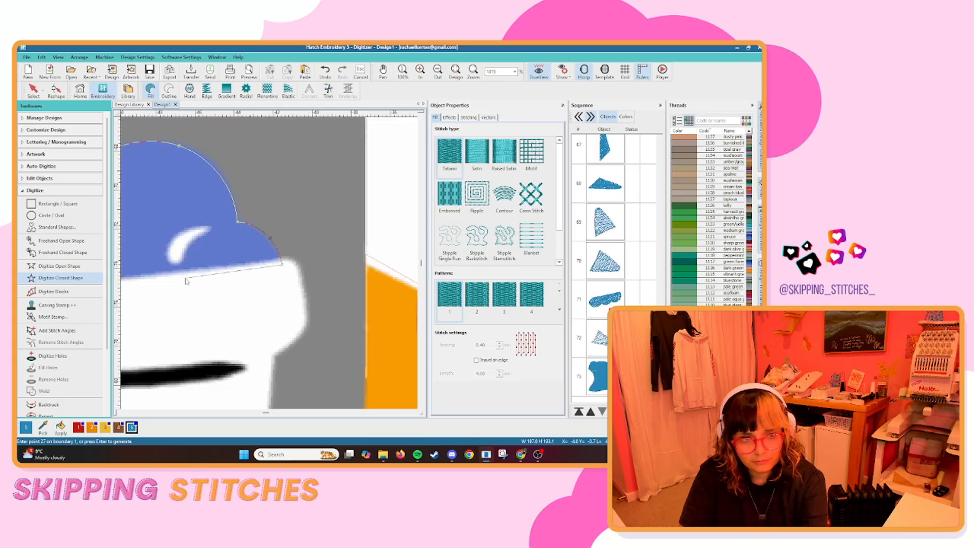
{"action": "left_click", "coordinate": [185, 280]}
{"action": "scroll", "coordinate": [169, 287], "scroll_direction": "down", "scroll_amount": 3}
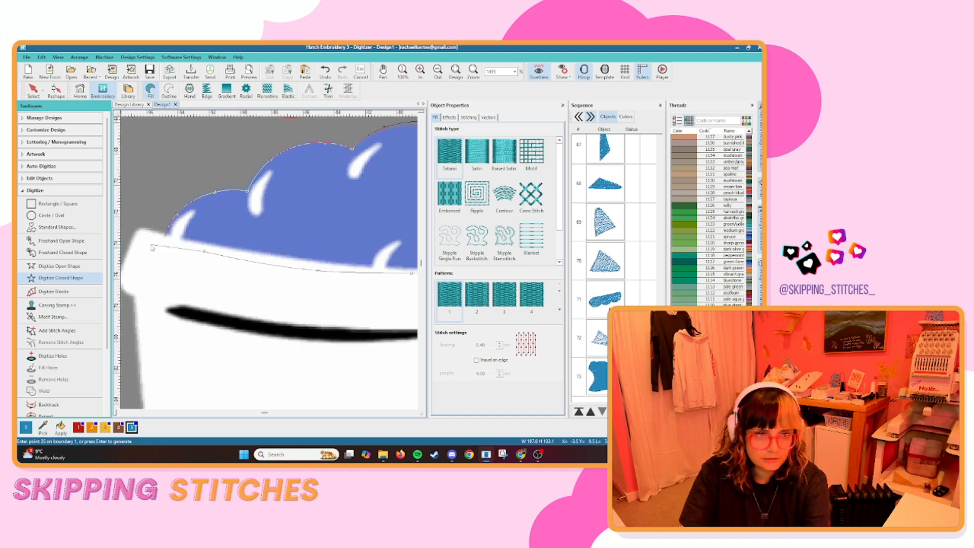
{"action": "key", "text": "Return"}
{"action": "scroll", "coordinate": [168, 284], "scroll_direction": "down", "scroll_amount": 3}
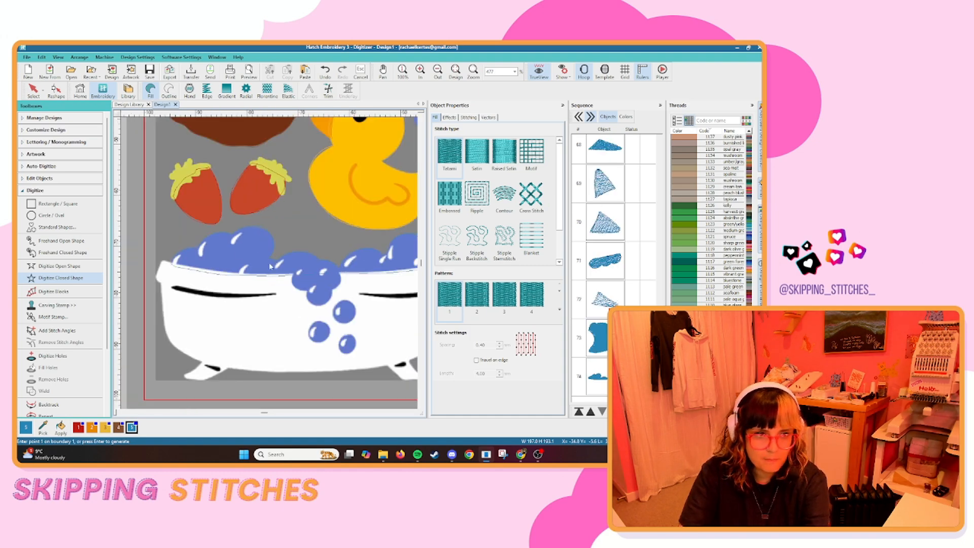
{"action": "scroll", "coordinate": [269, 263], "scroll_direction": "up", "scroll_amount": 2}
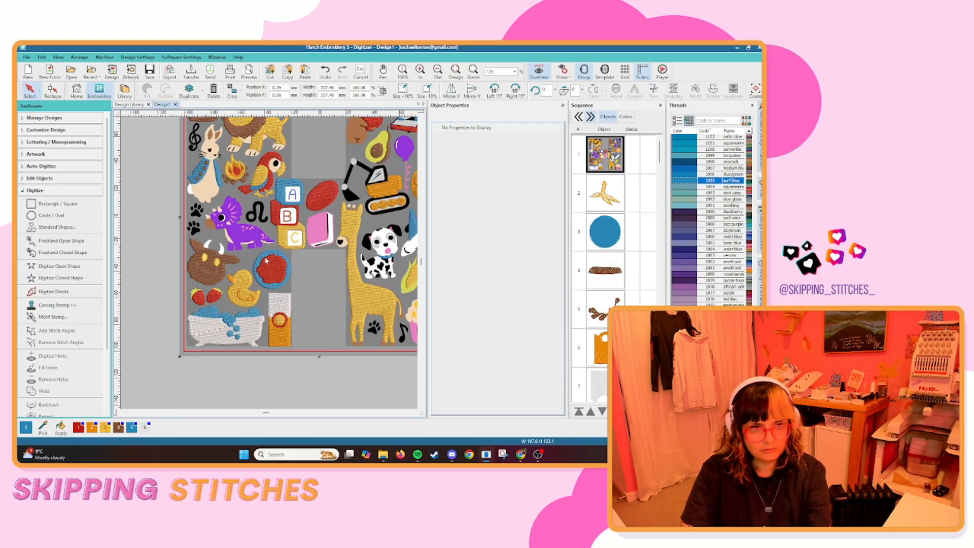
Digitize the loose noodle at the right edge of the spaghetti plate as an open single-run line.
{"action": "scroll", "coordinate": [273, 265], "scroll_direction": "up", "scroll_amount": 3}
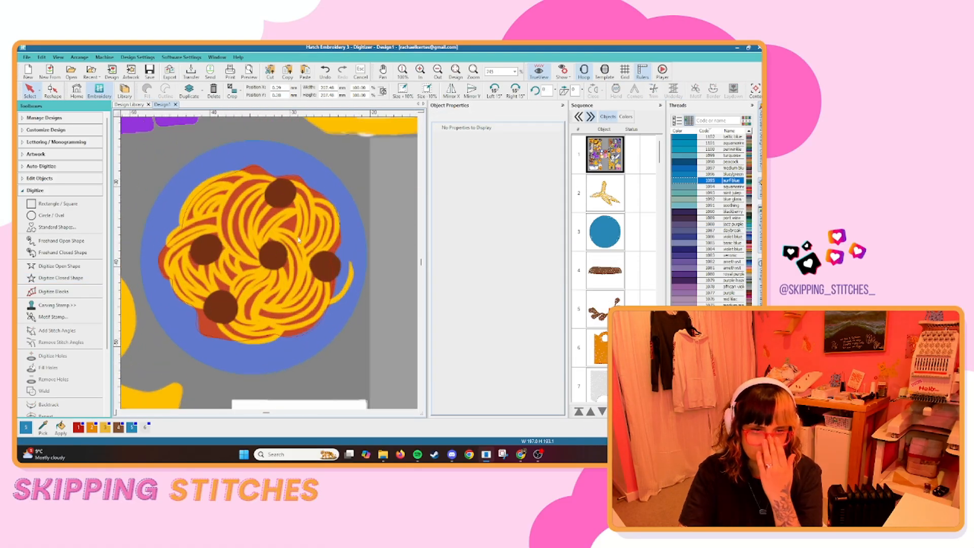
{"action": "left_click", "coordinate": [59, 266]}
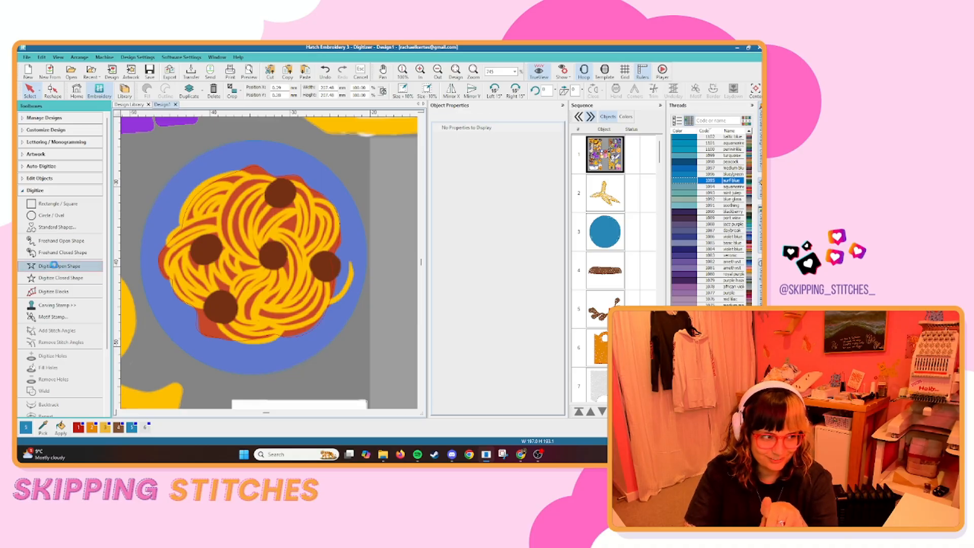
{"action": "scroll", "coordinate": [353, 266], "scroll_direction": "up", "scroll_amount": 2}
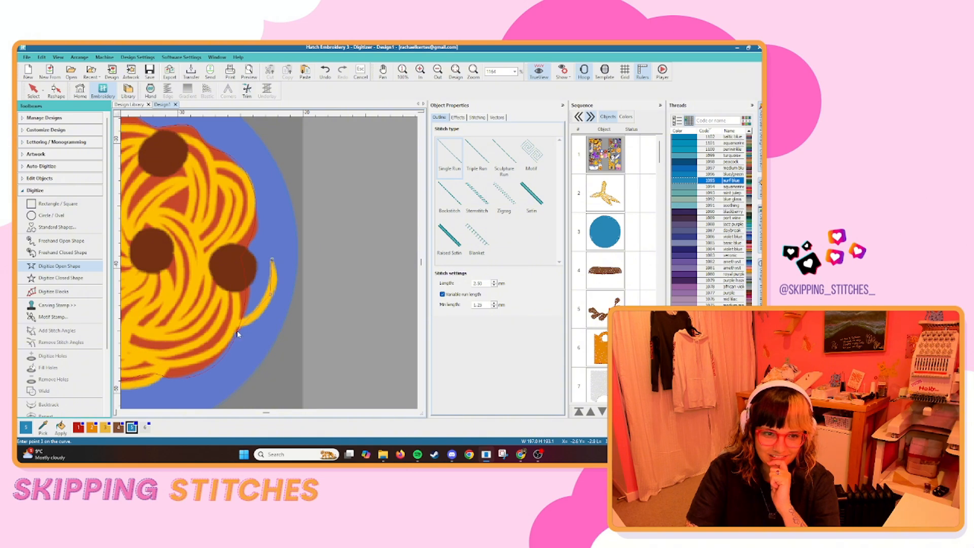
{"action": "key", "text": "Return"}
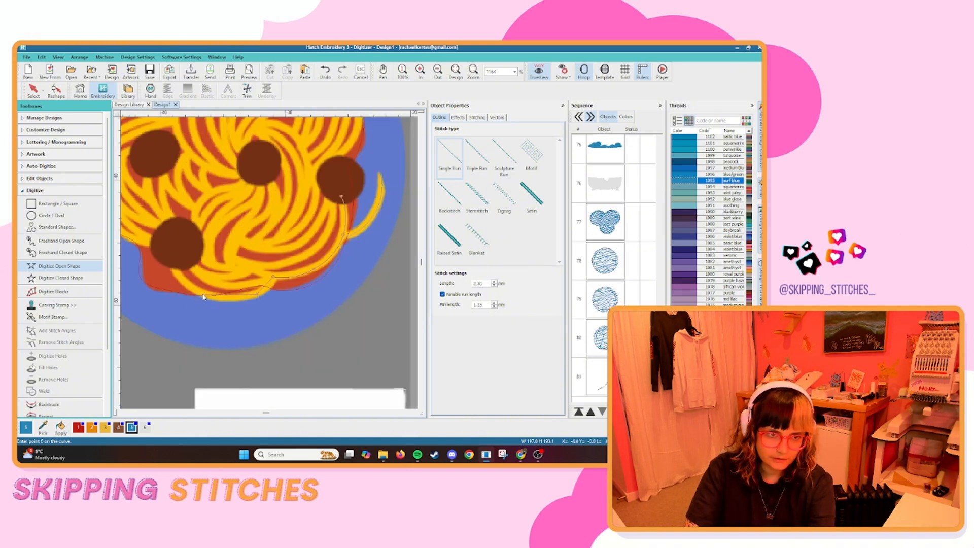
Trace the spaghetti's bottom edge as an open shape to the lower-left meatball, replacing the last misplaced curve points.
{"action": "right_click", "coordinate": [202, 293]}
{"action": "right_click", "coordinate": [170, 261]}
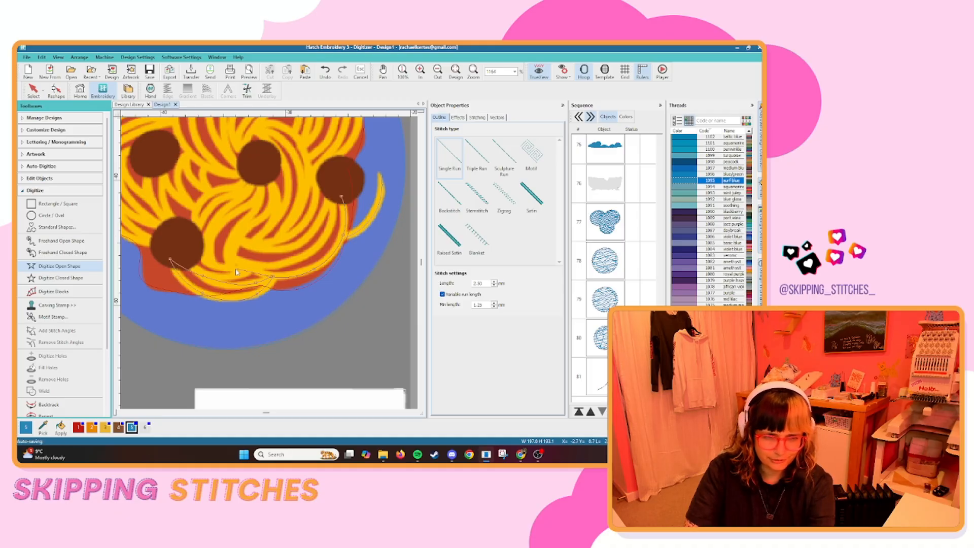
{"action": "key", "text": "BackSpace"}
{"action": "key", "text": "BackSpace"}
{"action": "key", "text": "BackSpace"}
{"action": "key", "text": "BackSpace"}
{"action": "left_click", "coordinate": [168, 252]}
{"action": "left_click", "coordinate": [201, 251]}
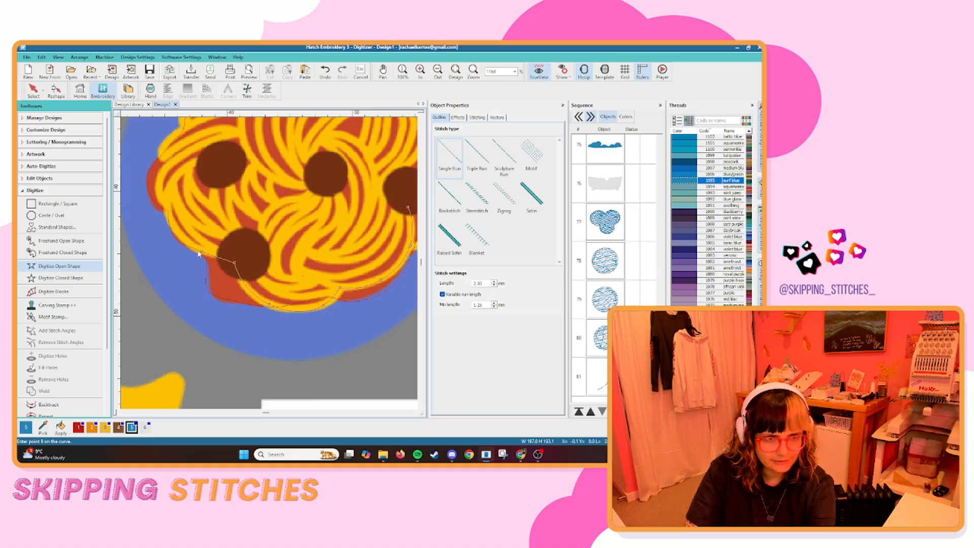
Correct the last points beside the lower-left meatball and continue the open line up the spaghetti's left edge.
{"action": "right_click", "coordinate": [169, 207]}
{"action": "key", "text": "BackSpace"}
{"action": "key", "text": "BackSpace"}
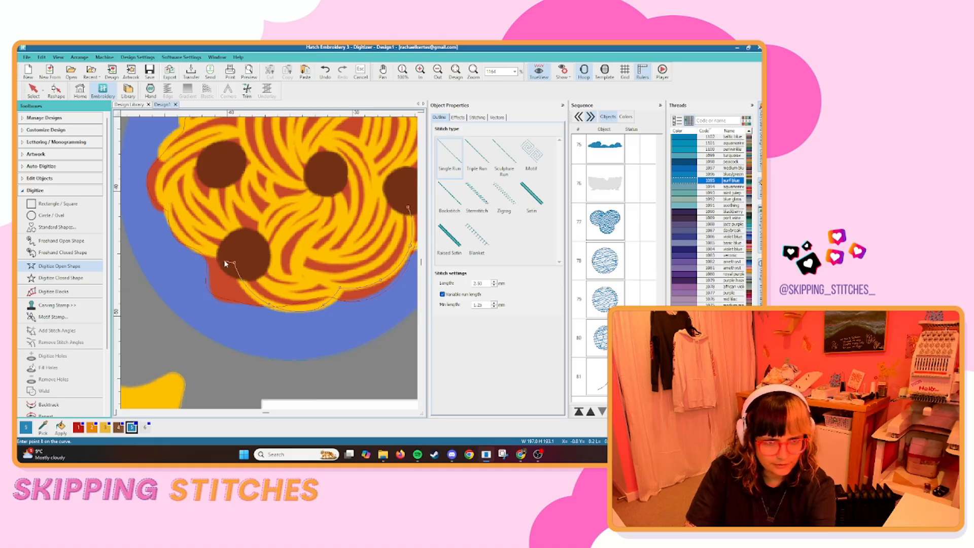
{"action": "left_click", "coordinate": [202, 251]}
{"action": "left_click", "coordinate": [175, 230]}
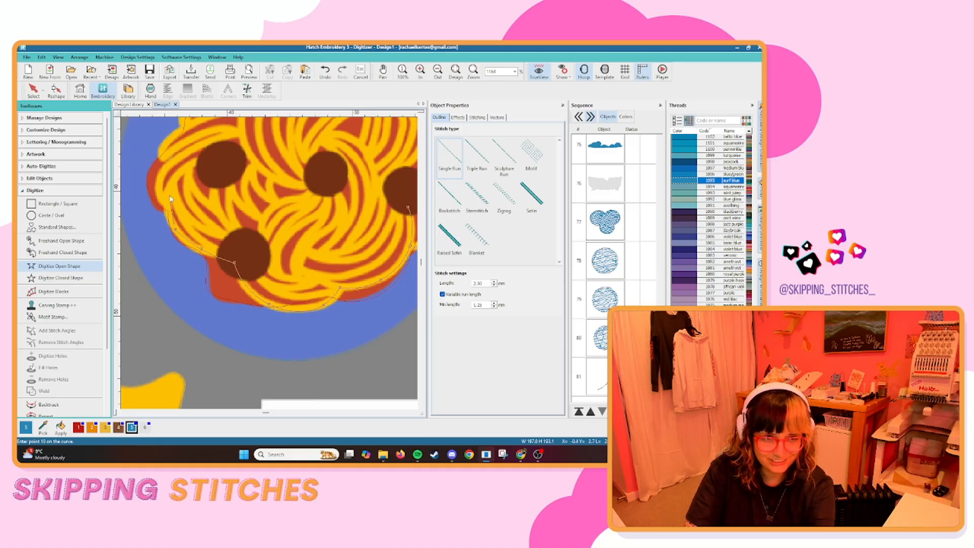
{"action": "left_click", "coordinate": [168, 200]}
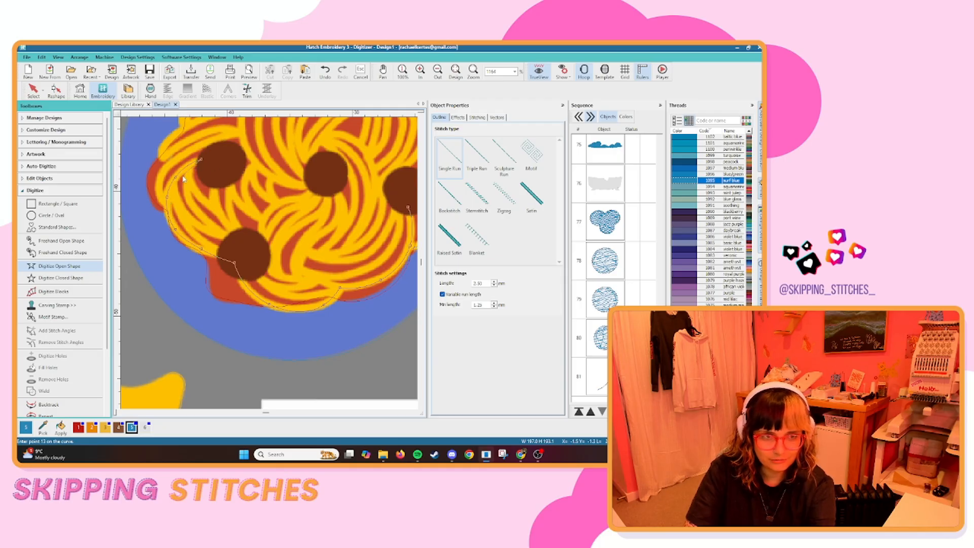
Trace the noodle strands arching over the upper-left meatball as one open single-run line.
{"action": "scroll", "coordinate": [191, 174], "scroll_direction": "up", "scroll_amount": 1}
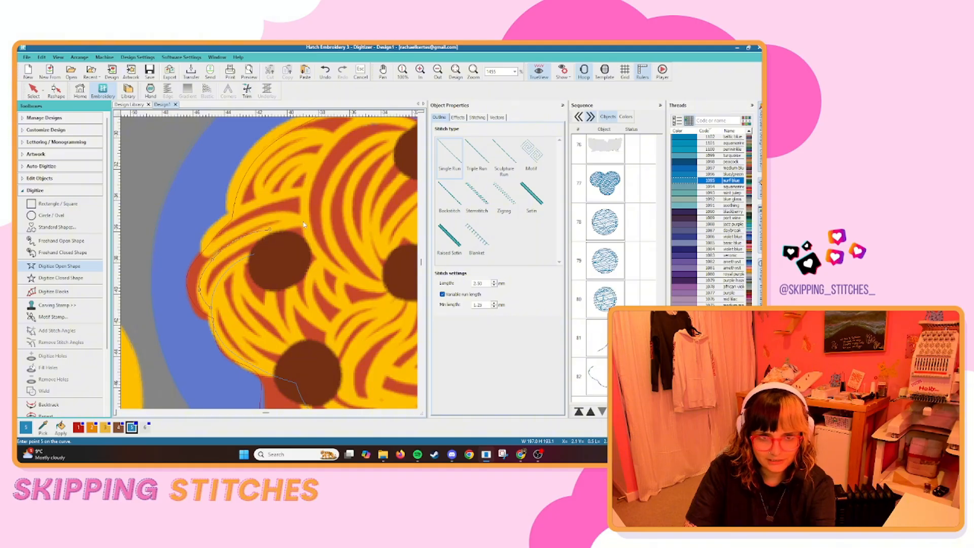
{"action": "left_click", "coordinate": [306, 225]}
{"action": "left_click", "coordinate": [268, 217]}
{"action": "left_click", "coordinate": [223, 237]}
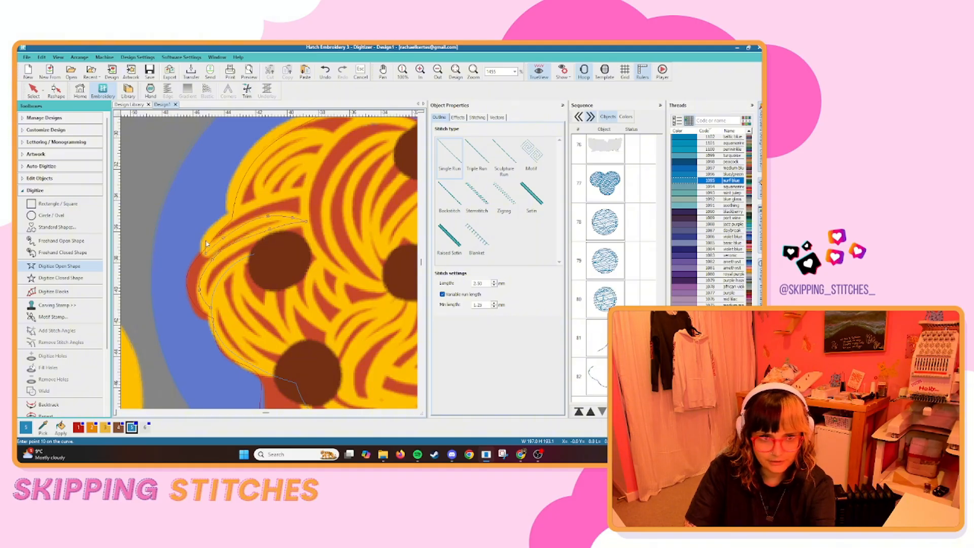
{"action": "left_click", "coordinate": [273, 198]}
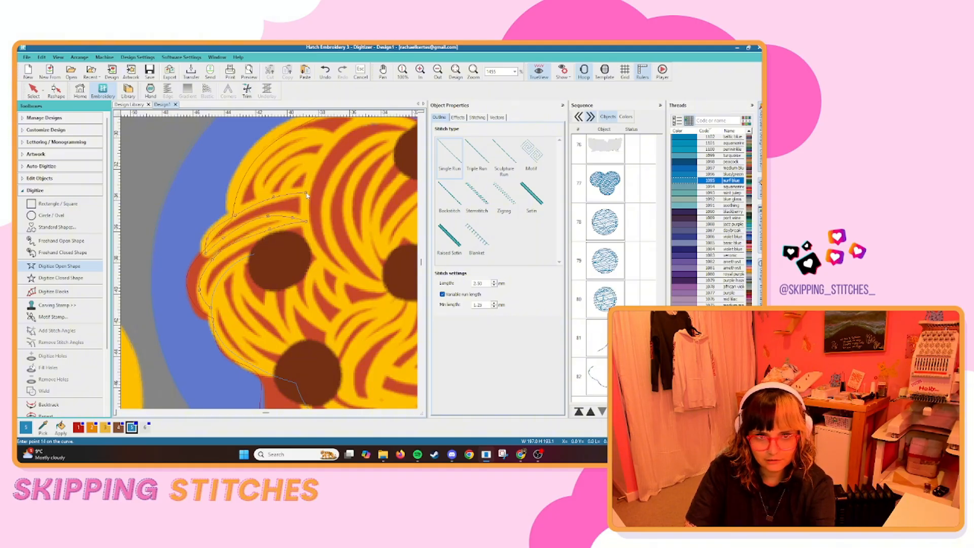
{"action": "left_click", "coordinate": [307, 195]}
{"action": "key", "text": "Return"}
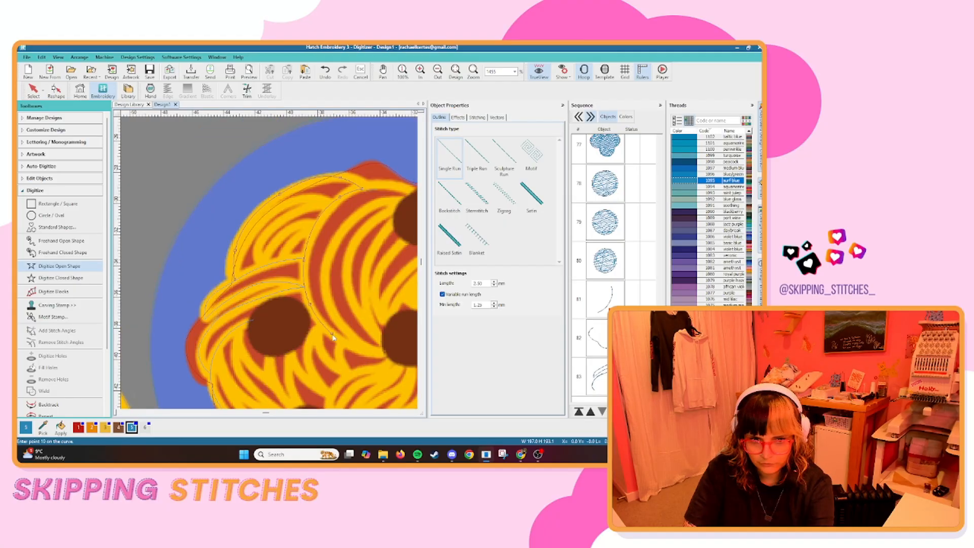
Trace the large noodle curl down to the central meatball and back up towards the top meatball.
{"action": "left_click", "coordinate": [387, 355]}
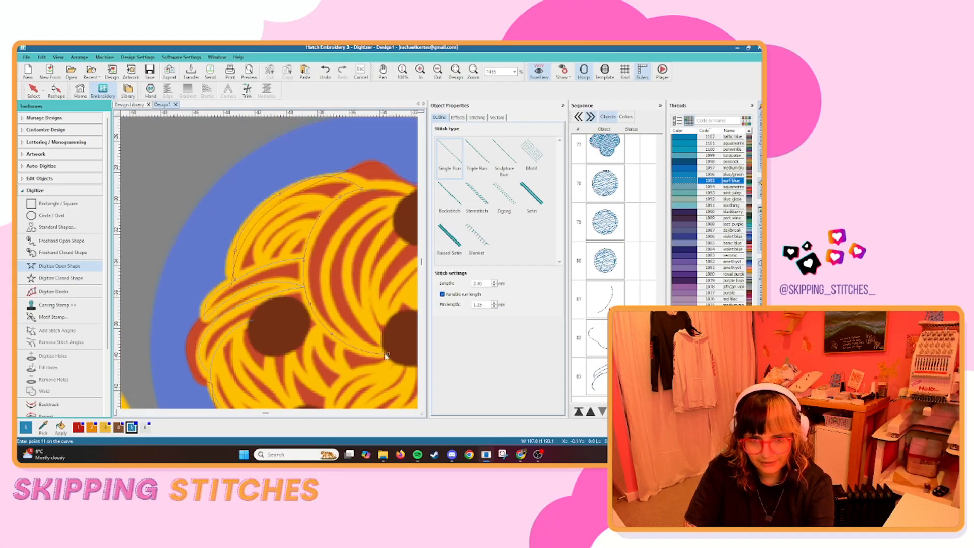
{"action": "left_click", "coordinate": [325, 287]}
{"action": "left_click", "coordinate": [340, 234]}
{"action": "left_click", "coordinate": [380, 201]}
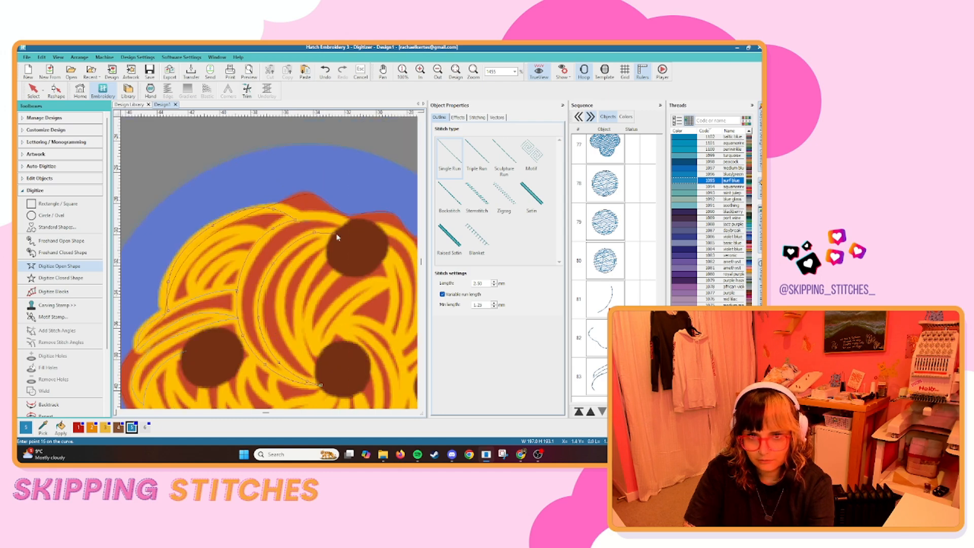
{"action": "left_click", "coordinate": [308, 251]}
{"action": "left_click", "coordinate": [279, 287]}
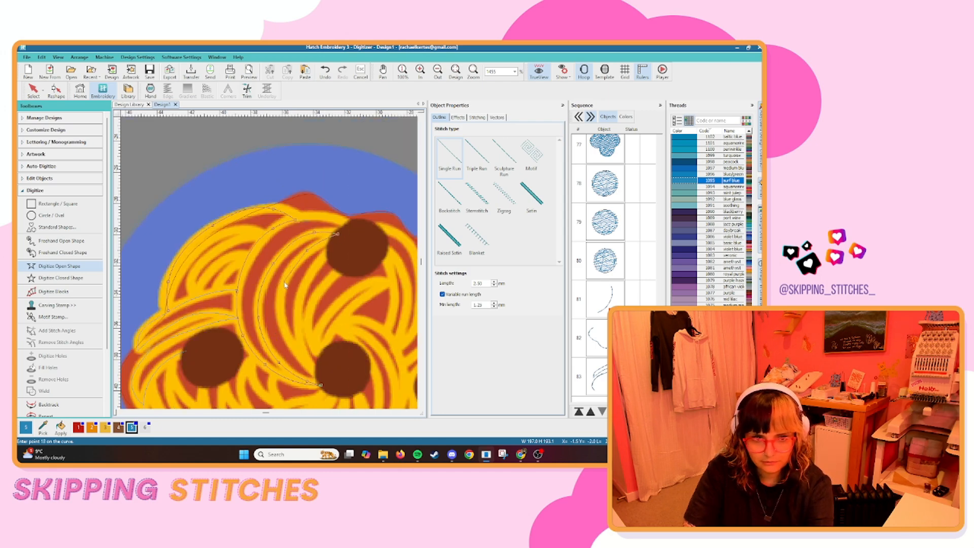
Continue the curl line through its inner strands between the top and central meatballs and generate the run.
{"action": "left_click", "coordinate": [283, 283]}
{"action": "left_click", "coordinate": [282, 322]}
{"action": "left_click", "coordinate": [305, 363]}
{"action": "left_click", "coordinate": [318, 374]}
{"action": "left_click", "coordinate": [301, 350]}
{"action": "left_click", "coordinate": [299, 308]}
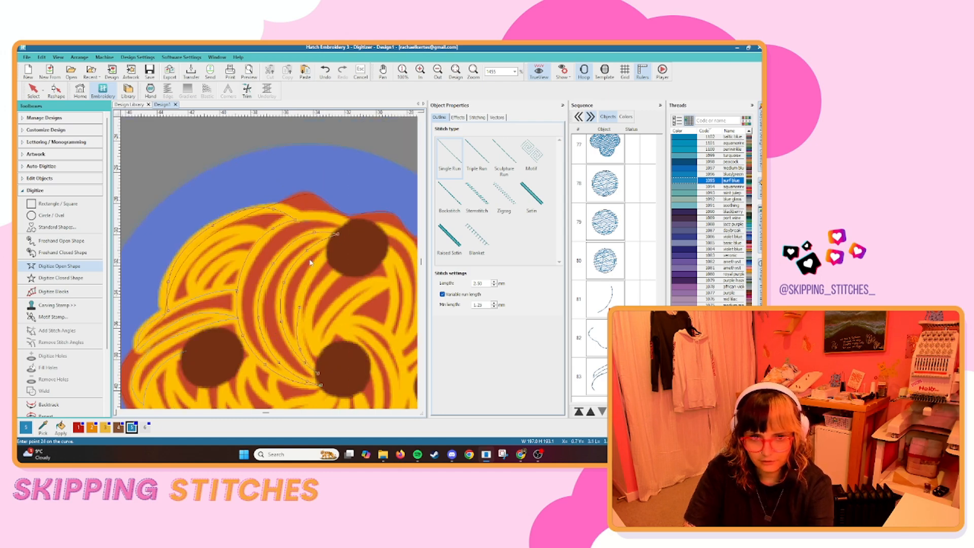
{"action": "left_click", "coordinate": [313, 261]}
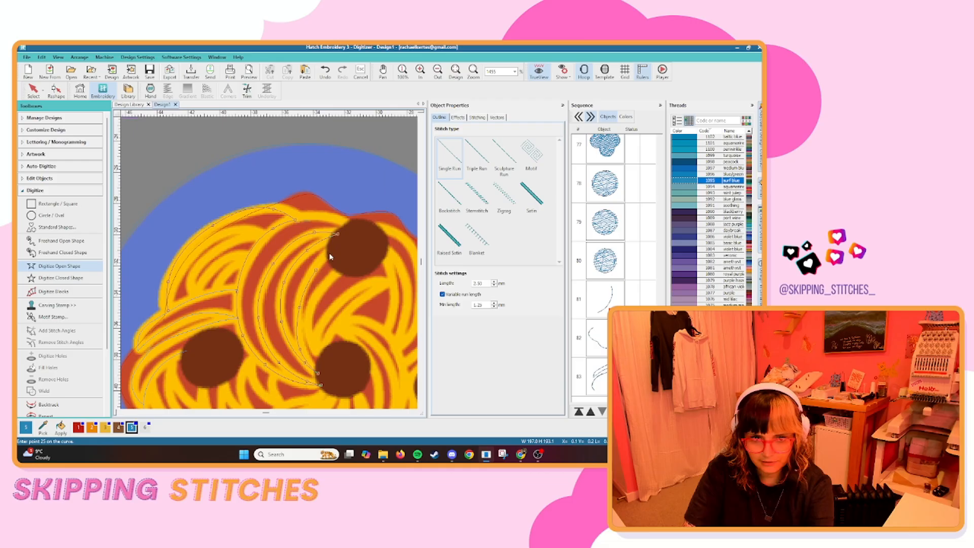
{"action": "left_click", "coordinate": [310, 339]}
{"action": "key", "text": "Return"}
Digitize the inner strands of the spaghetti's upper-left bundle as an open single-run line.
{"action": "scroll", "coordinate": [308, 249], "scroll_direction": "down", "scroll_amount": 2}
{"action": "scroll", "coordinate": [237, 273], "scroll_direction": "up", "scroll_amount": 2}
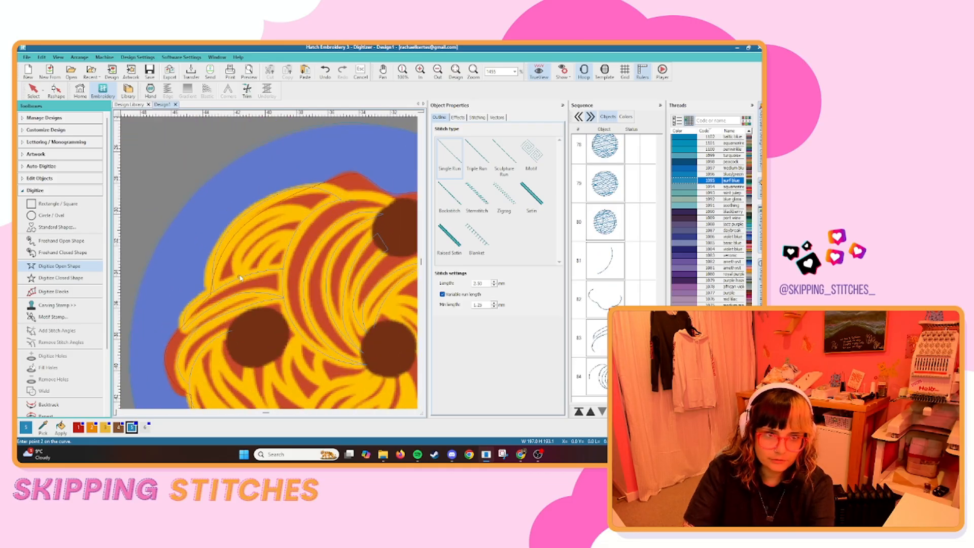
{"action": "left_click", "coordinate": [238, 256]}
{"action": "left_click", "coordinate": [283, 220]}
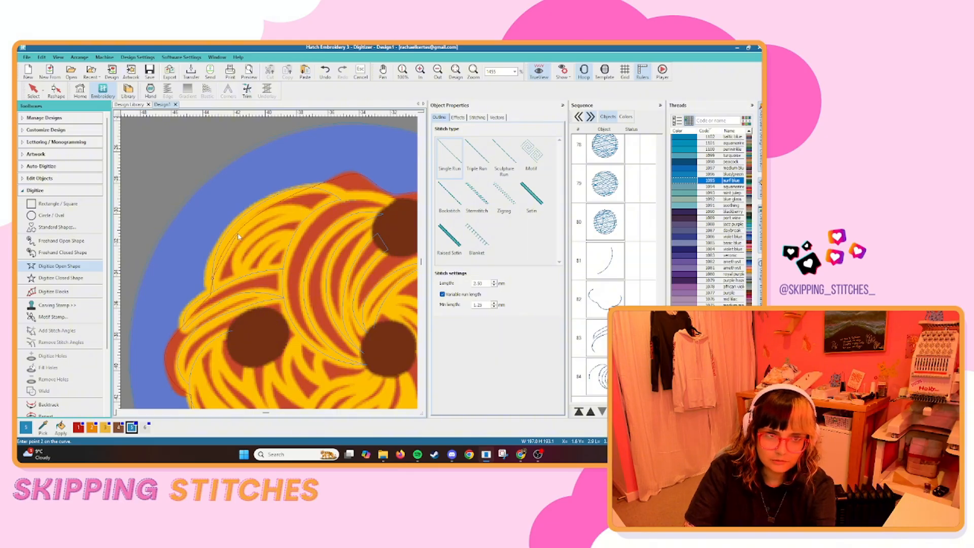
{"action": "left_click", "coordinate": [277, 215]}
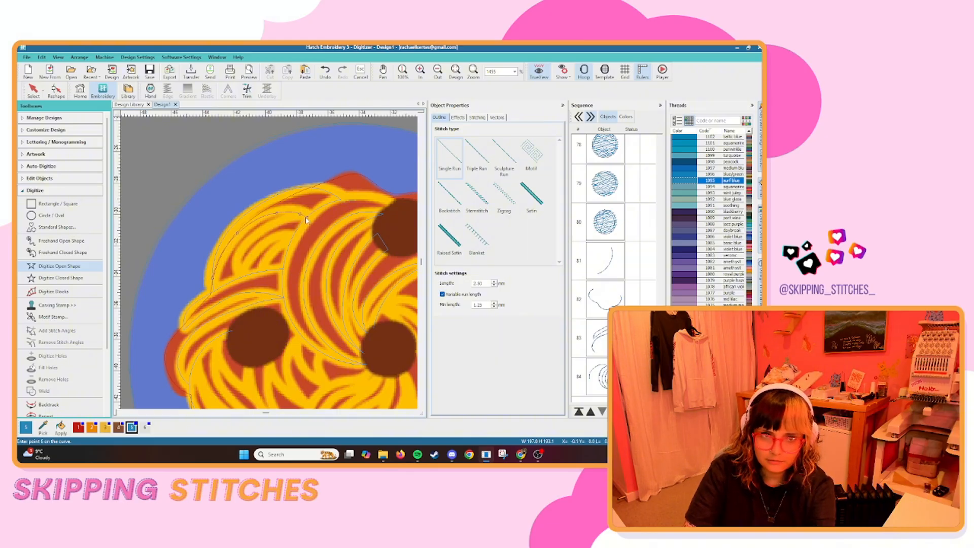
{"action": "left_click", "coordinate": [240, 255]}
{"action": "key", "text": "Return"}
Digitize the strands beside the top meatball and down the spaghetti's upper-right side as open single-run lines.
{"action": "scroll", "coordinate": [281, 240], "scroll_direction": "down", "scroll_amount": 2}
{"action": "scroll", "coordinate": [350, 218], "scroll_direction": "up", "scroll_amount": 3}
{"action": "left_click", "coordinate": [272, 252]}
{"action": "left_click", "coordinate": [308, 260]}
{"action": "scroll", "coordinate": [311, 262], "scroll_direction": "down", "scroll_amount": 1}
{"action": "left_click", "coordinate": [269, 267]}
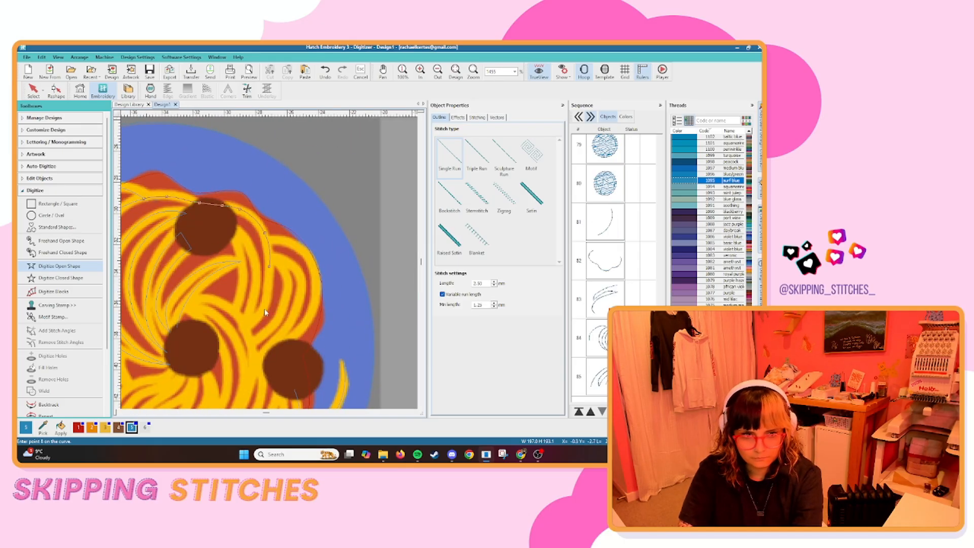
{"action": "left_click", "coordinate": [268, 298]}
{"action": "left_click", "coordinate": [246, 325]}
{"action": "left_click", "coordinate": [232, 226]}
{"action": "key", "text": "Return"}
Trace the curved strands above the right-hand meatball as an open single-run line.
{"action": "scroll", "coordinate": [304, 290], "scroll_direction": "up", "scroll_amount": 2}
{"action": "left_click", "coordinate": [233, 389]}
{"action": "left_click", "coordinate": [293, 191]}
{"action": "left_click", "coordinate": [255, 181]}
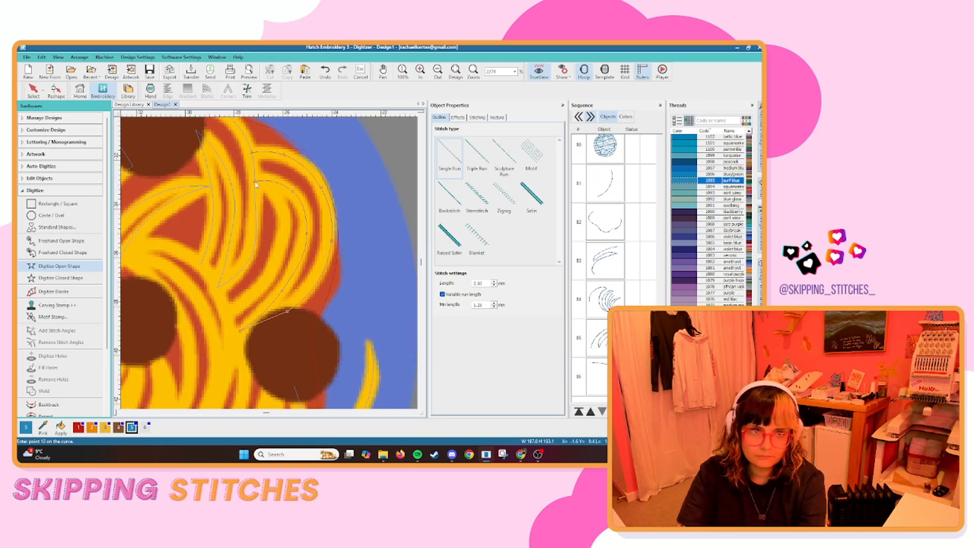
{"action": "key", "text": "Return"}
Trace back and forth along the strands between the upper-left and lower-left meatballs as one open single-run line.
{"action": "scroll", "coordinate": [350, 147], "scroll_direction": "down", "scroll_amount": 4}
{"action": "scroll", "coordinate": [266, 240], "scroll_direction": "up", "scroll_amount": 4}
{"action": "left_click", "coordinate": [340, 388]}
{"action": "left_click", "coordinate": [281, 342]}
{"action": "left_click", "coordinate": [243, 250]}
{"action": "left_click", "coordinate": [285, 324]}
{"action": "left_click", "coordinate": [357, 362]}
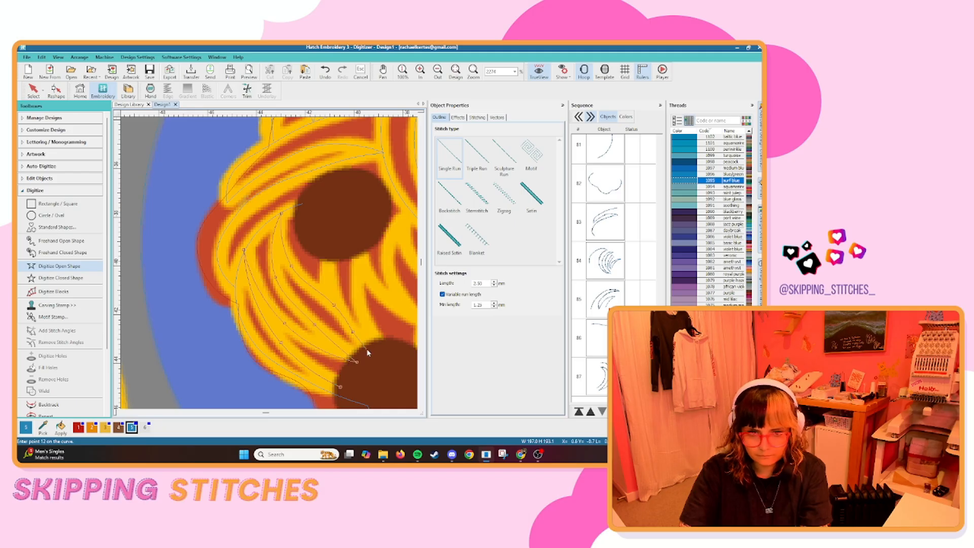
{"action": "left_click", "coordinate": [368, 350]}
{"action": "key", "text": "Return"}
Digitize the strands running from the lower-left meatball towards the central meatball as open single-run lines.
{"action": "scroll", "coordinate": [365, 305], "scroll_direction": "down", "scroll_amount": 3}
{"action": "left_click", "coordinate": [343, 186]}
{"action": "key", "text": "Return"}
{"action": "scroll", "coordinate": [383, 265], "scroll_direction": "down", "scroll_amount": 3}
{"action": "scroll", "coordinate": [213, 284], "scroll_direction": "up", "scroll_amount": 3}
{"action": "left_click", "coordinate": [299, 211]}
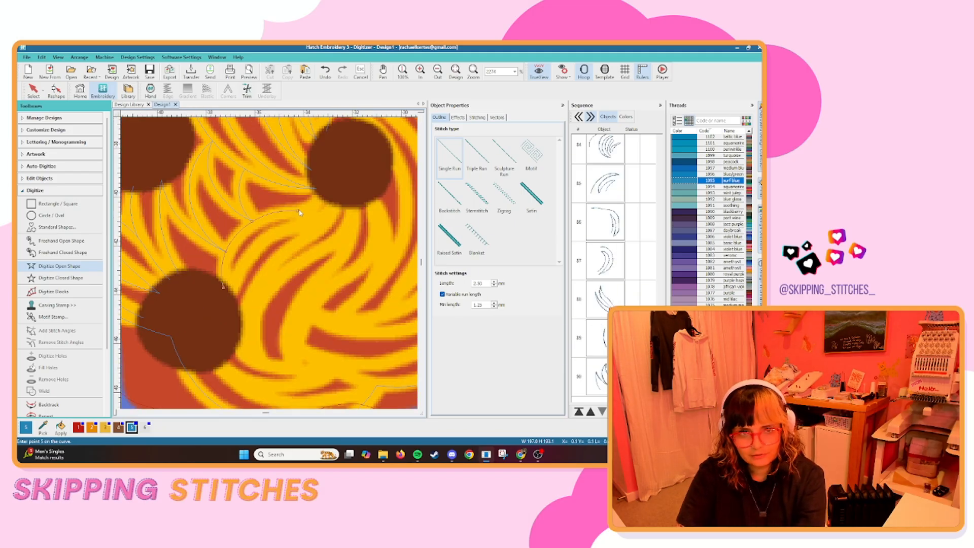
{"action": "key", "text": "Return"}
Add open single-run lines along the strands sweeping from beside the lower-left meatball up to the central meatball.
{"action": "left_click", "coordinate": [233, 293]}
{"action": "left_click", "coordinate": [335, 203]}
{"action": "left_click", "coordinate": [248, 332]}
{"action": "key", "text": "Return"}
{"action": "left_click", "coordinate": [355, 203]}
{"action": "key", "text": "Return"}
{"action": "scroll", "coordinate": [239, 302], "scroll_direction": "down", "scroll_amount": 2}
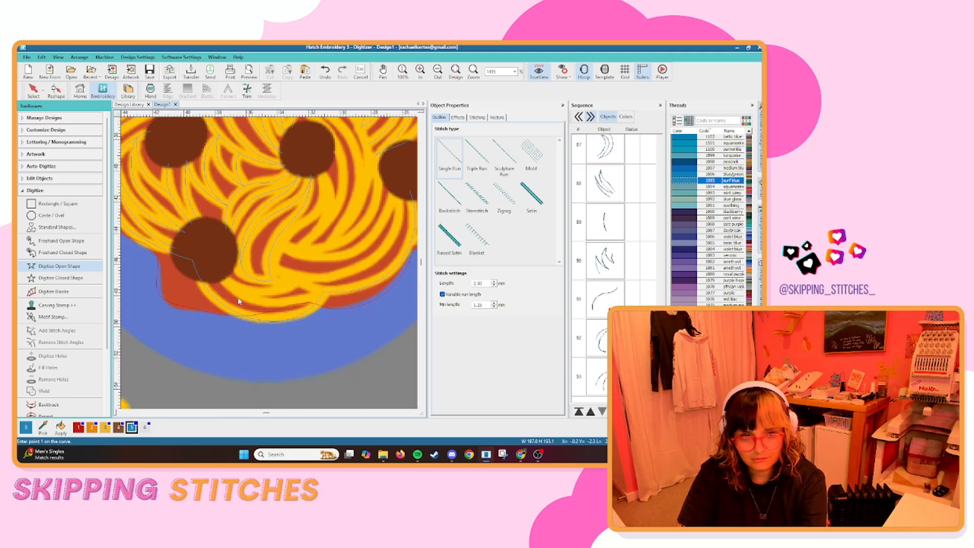
Trace the long strands along the spaghetti's lower-right side up to the right meatball and back as an open line.
{"action": "scroll", "coordinate": [208, 340], "scroll_direction": "up", "scroll_amount": 2}
{"action": "key", "text": "Return"}
{"action": "left_click", "coordinate": [142, 273]}
{"action": "right_click", "coordinate": [188, 296]}
{"action": "right_click", "coordinate": [317, 252]}
{"action": "left_click", "coordinate": [347, 161]}
{"action": "right_click", "coordinate": [279, 251]}
{"action": "left_click", "coordinate": [151, 240]}
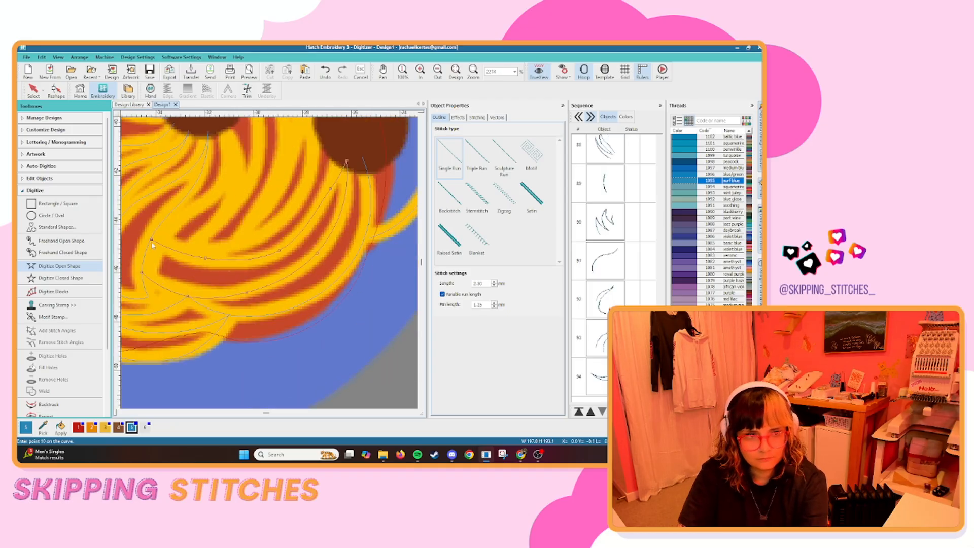
Digitize the remaining noodle strands around the middle of the spaghetti as open single-run lines.
{"action": "scroll", "coordinate": [223, 212], "scroll_direction": "down", "scroll_amount": 3}
{"action": "scroll", "coordinate": [208, 163], "scroll_direction": "up", "scroll_amount": 3}
{"action": "right_click", "coordinate": [263, 241]}
{"action": "left_click", "coordinate": [245, 195]}
{"action": "key", "text": "Return"}
{"action": "left_click", "coordinate": [246, 280]}
{"action": "scroll", "coordinate": [247, 282], "scroll_direction": "down", "scroll_amount": 3}
{"action": "scroll", "coordinate": [269, 195], "scroll_direction": "up", "scroll_amount": 3}
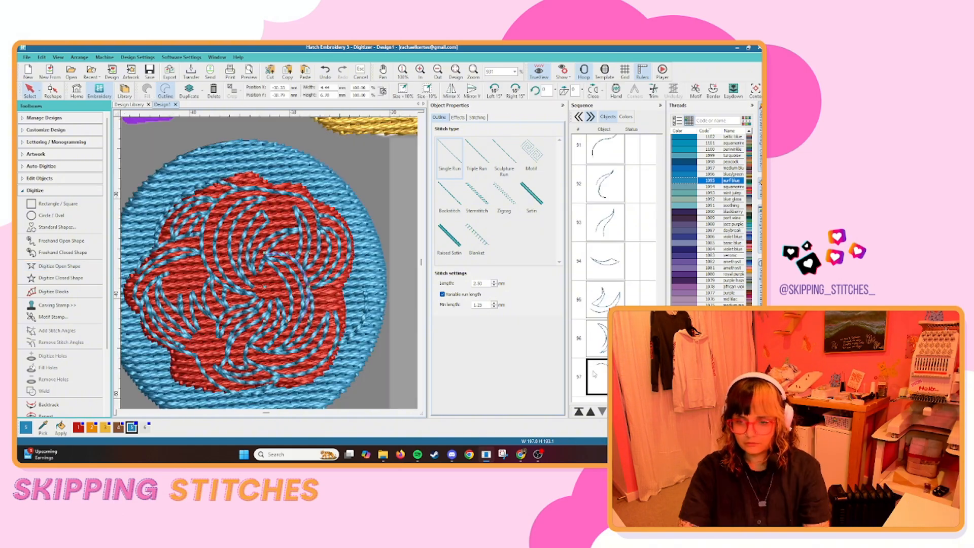
Select all the spaghetti's single-run noodle strands in the sequence and combine them into one Redwork object.
{"action": "left_click", "coordinate": [593, 372]}
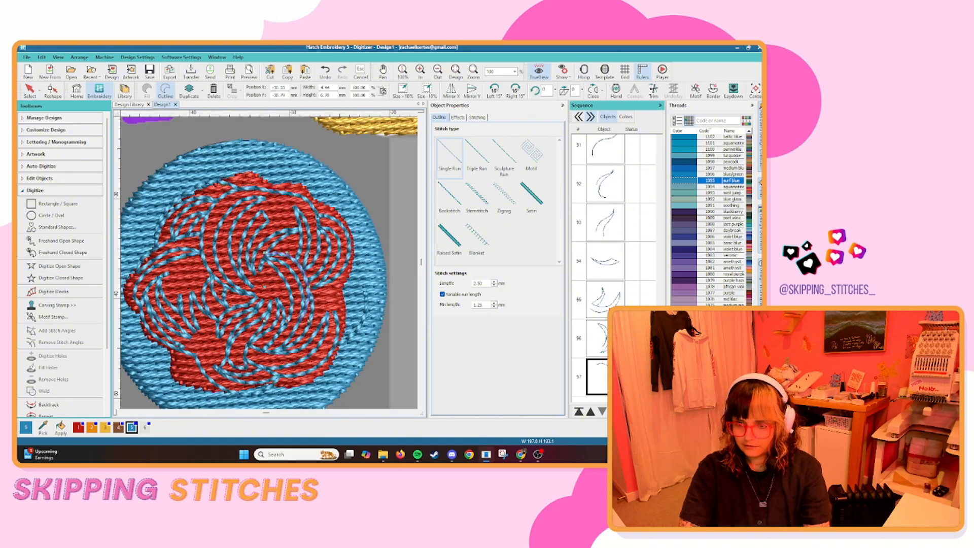
{"action": "scroll", "coordinate": [594, 372], "scroll_direction": "up", "scroll_amount": 10}
{"action": "left_click", "coordinate": [600, 322], "text": "shift"}
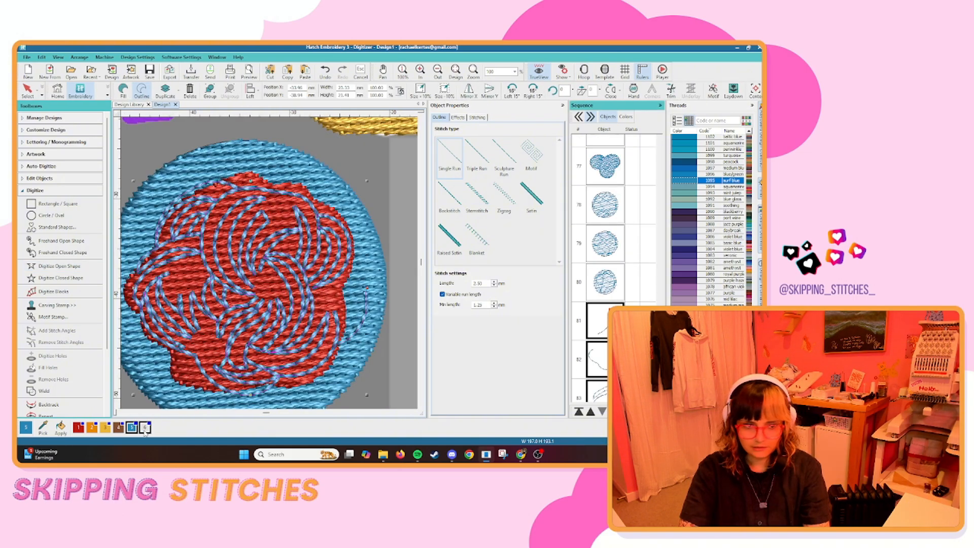
{"action": "scroll", "coordinate": [72, 385], "scroll_direction": "down", "scroll_amount": 1}
{"action": "scroll", "coordinate": [72, 385], "scroll_direction": "down", "scroll_amount": 1}
{"action": "left_click", "coordinate": [72, 386]}
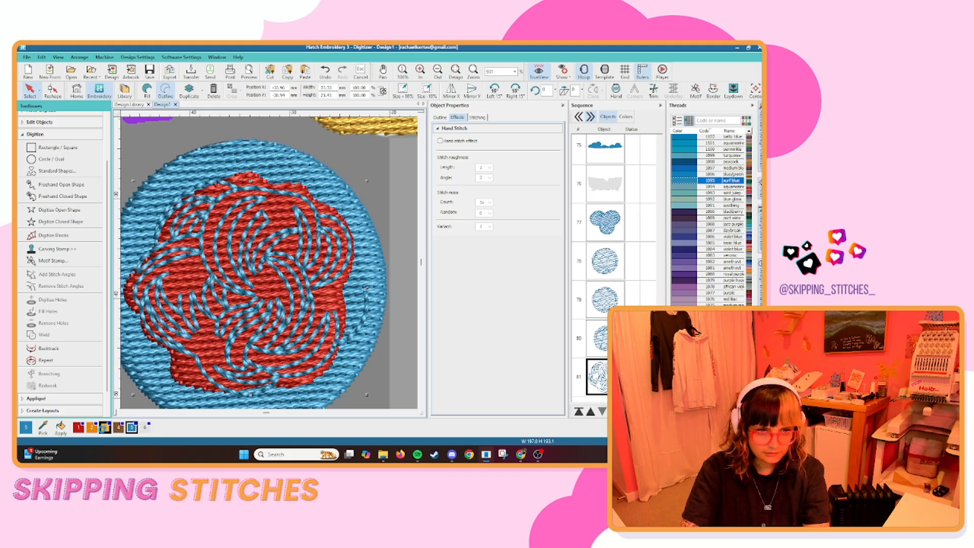
Recolour the combined noodle strands with yellow palette colour 3 and set them to Triple Run, trying and undoing Backstitch.
{"action": "left_click", "coordinate": [105, 428]}
{"action": "left_click", "coordinate": [440, 117]}
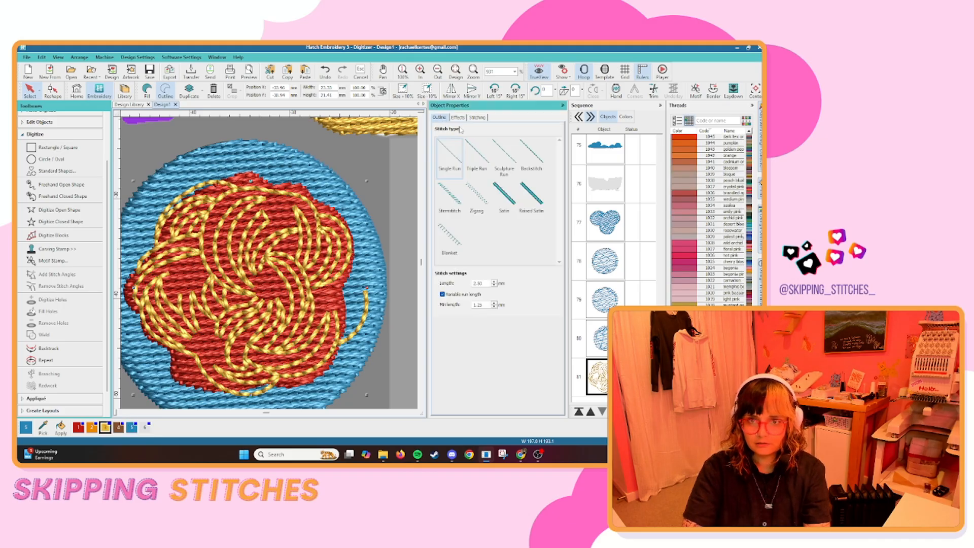
{"action": "left_click", "coordinate": [477, 154]}
{"action": "left_click", "coordinate": [533, 157]}
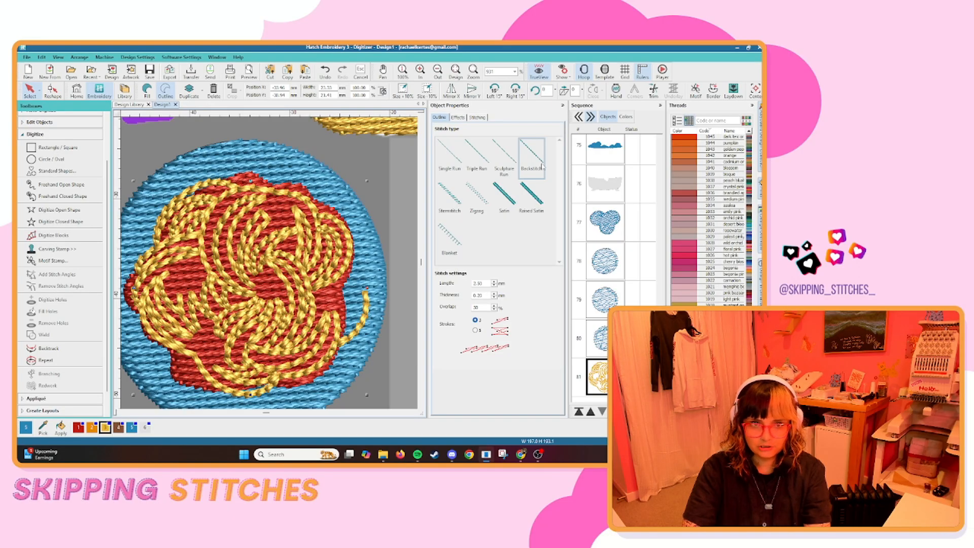
{"action": "key", "text": "ctrl+z"}
Examine the stitched spaghetti plate up close and compare the whole design with the artwork.
{"action": "scroll", "coordinate": [218, 236], "scroll_direction": "down", "scroll_amount": 4}
{"action": "left_click", "coordinate": [318, 276]}
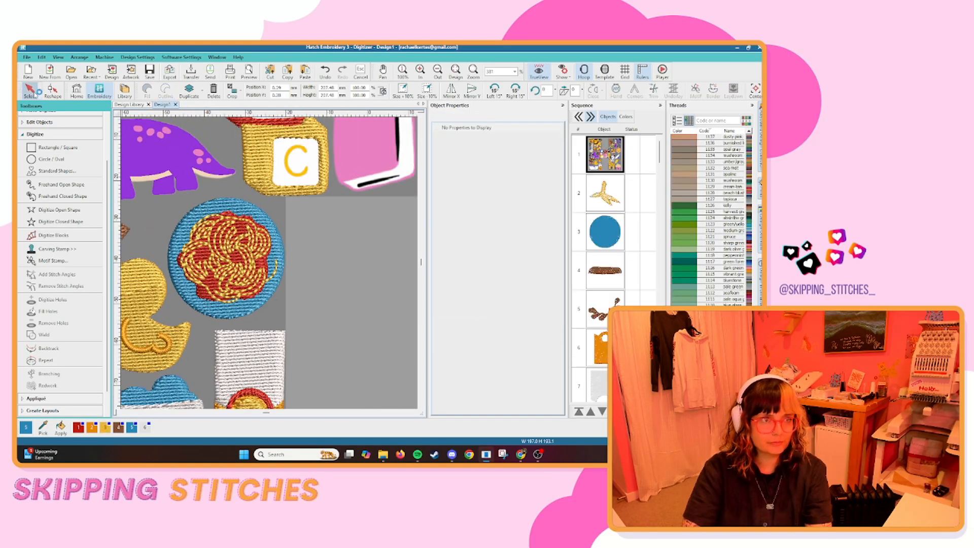
{"action": "scroll", "coordinate": [295, 284], "scroll_direction": "down", "scroll_amount": 4}
{"action": "scroll", "coordinate": [271, 266], "scroll_direction": "up", "scroll_amount": 7}
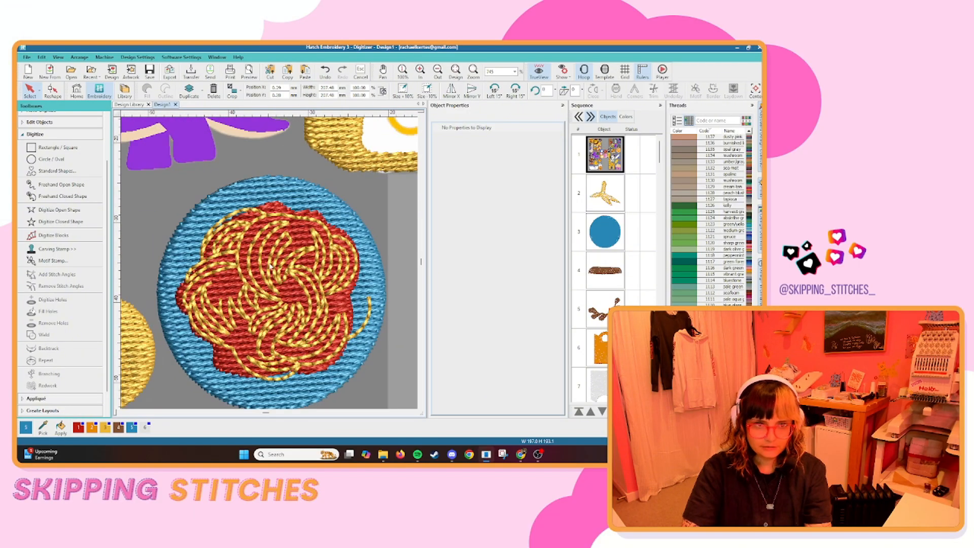
{"action": "scroll", "coordinate": [270, 265], "scroll_direction": "up", "scroll_amount": 5}
{"action": "scroll", "coordinate": [205, 267], "scroll_direction": "down", "scroll_amount": 10}
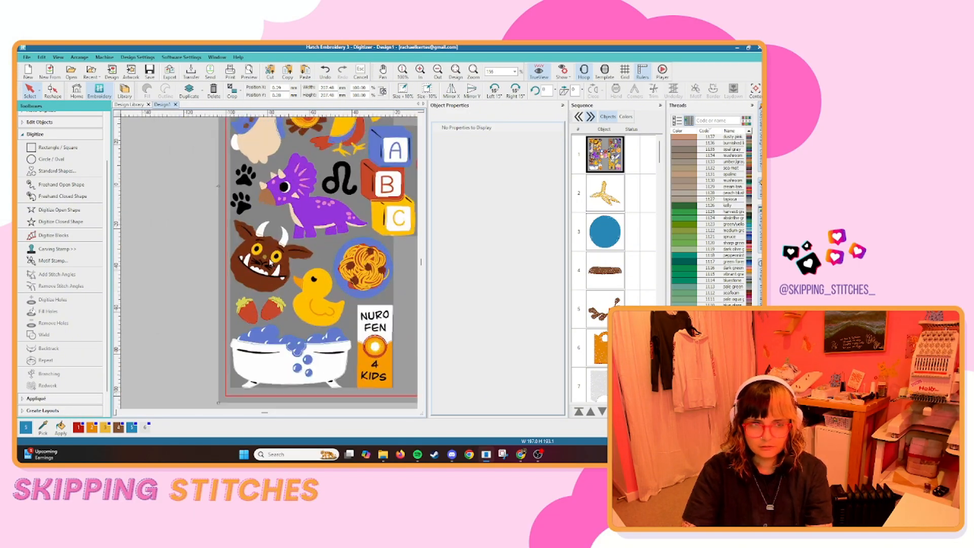
{"action": "scroll", "coordinate": [270, 264], "scroll_direction": "up", "scroll_amount": 4}
{"action": "scroll", "coordinate": [270, 266], "scroll_direction": "down", "scroll_amount": 2}
{"action": "scroll", "coordinate": [271, 265], "scroll_direction": "down", "scroll_amount": 3}
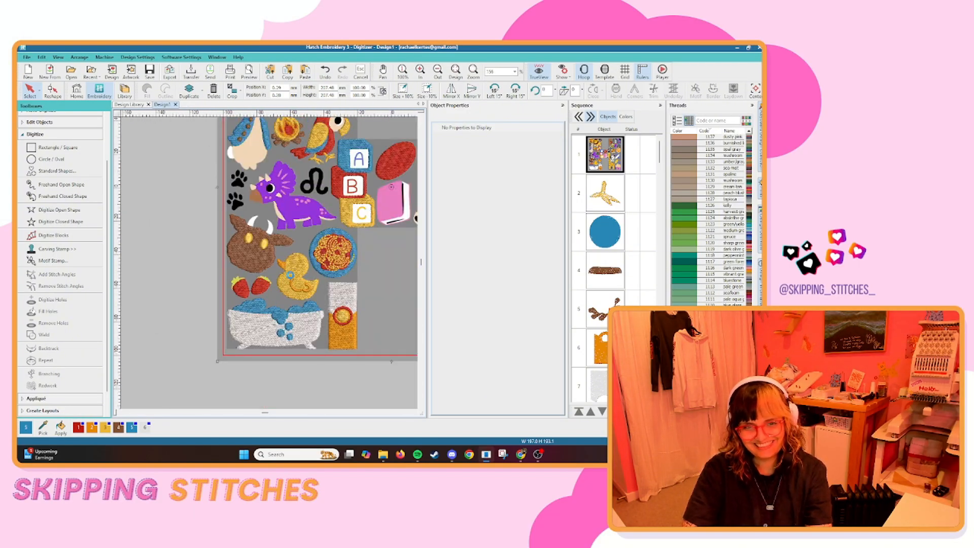
{"action": "scroll", "coordinate": [269, 263], "scroll_direction": "up", "scroll_amount": 4}
Digitize the brown monster's teeth and first horn as closed white tatami shapes.
{"action": "left_click", "coordinate": [223, 260]}
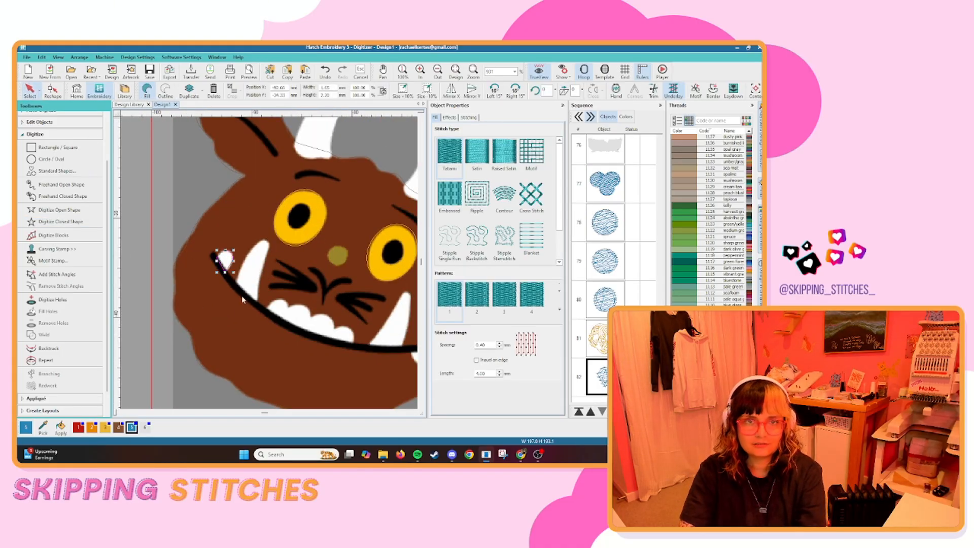
{"action": "scroll", "coordinate": [248, 267], "scroll_direction": "up", "scroll_amount": 4}
{"action": "key", "text": "h"}
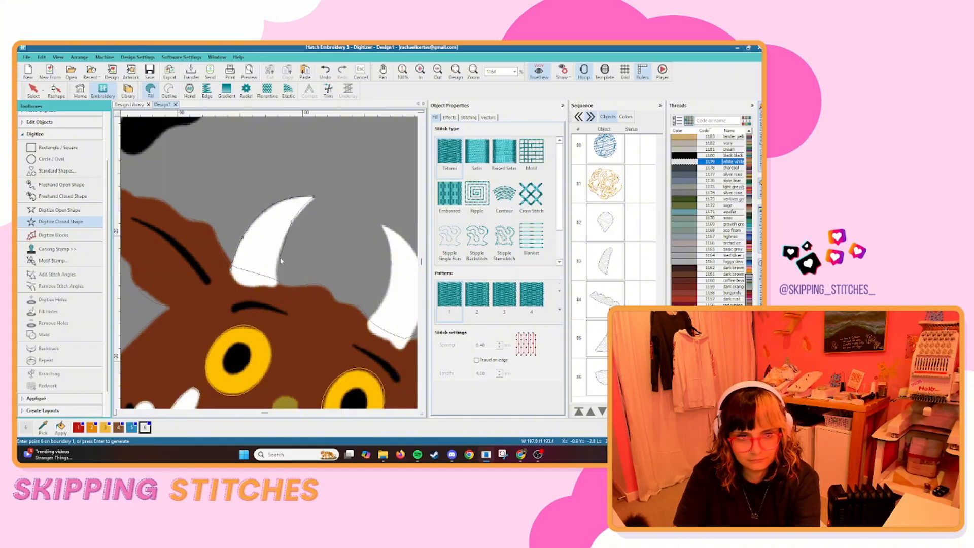
{"action": "key", "text": "Return"}
Digitize the white crescent of the purple dinosaur's eye as a closed fill shape.
{"action": "scroll", "coordinate": [269, 297], "scroll_direction": "down", "scroll_amount": 4}
{"action": "scroll", "coordinate": [273, 303], "scroll_direction": "down", "scroll_amount": 4}
{"action": "scroll", "coordinate": [268, 243], "scroll_direction": "up", "scroll_amount": 8}
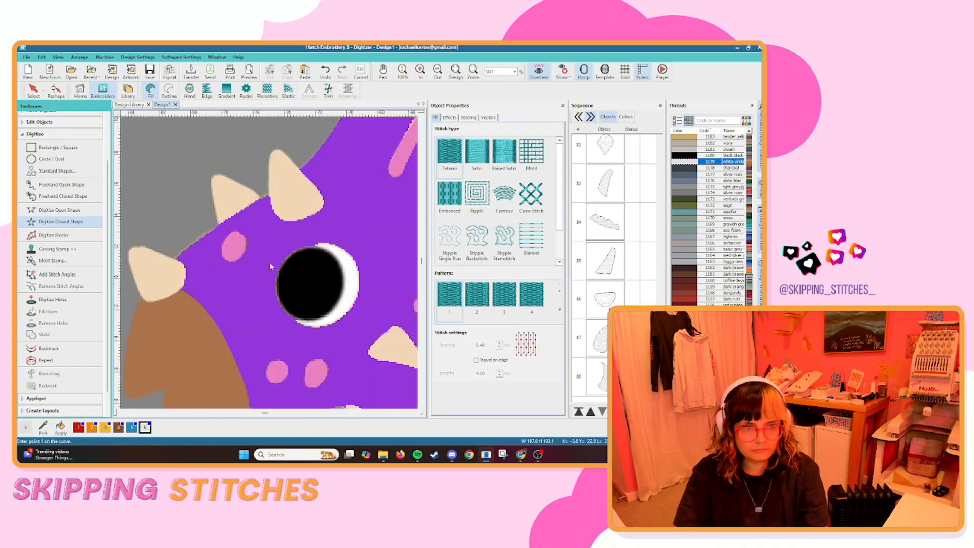
{"action": "left_click", "coordinate": [324, 248]}
{"action": "right_click", "coordinate": [353, 262]}
{"action": "key", "text": "Return"}
{"action": "key", "text": "Escape"}
Digitize the rabbit's white tail and another small white crescent detail as closed fill shapes.
{"action": "scroll", "coordinate": [329, 330], "scroll_direction": "down", "scroll_amount": 6}
{"action": "left_click", "coordinate": [271, 266]}
{"action": "left_click", "coordinate": [61, 222]}
{"action": "scroll", "coordinate": [274, 269], "scroll_direction": "up", "scroll_amount": 5}
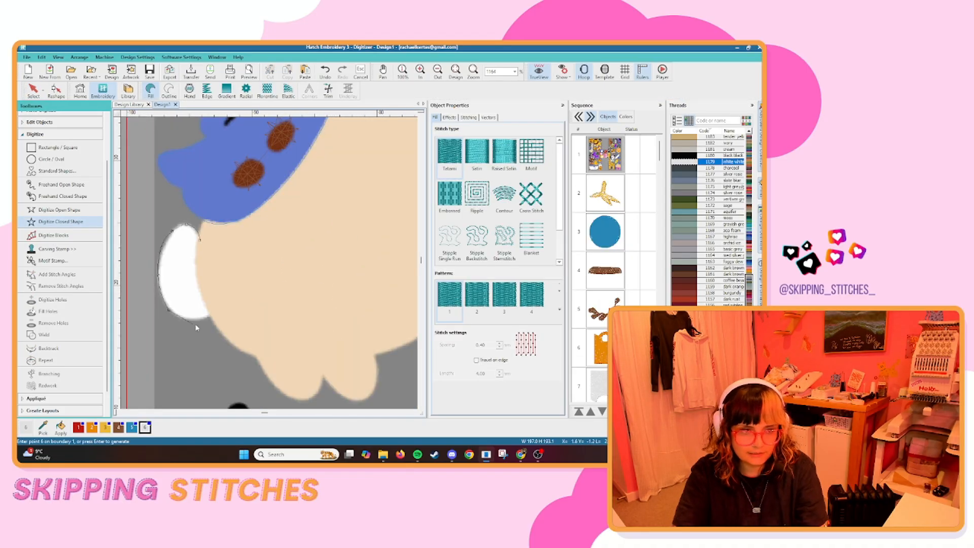
{"action": "key", "text": "Return"}
{"action": "scroll", "coordinate": [185, 297], "scroll_direction": "down", "scroll_amount": 7}
{"action": "scroll", "coordinate": [287, 256], "scroll_direction": "up", "scroll_amount": 7}
{"action": "left_click", "coordinate": [298, 236]}
{"action": "key", "text": "Return"}
Digitize the white square face of the letter A block as a closed fill shape.
{"action": "scroll", "coordinate": [281, 292], "scroll_direction": "down", "scroll_amount": 7}
{"action": "scroll", "coordinate": [280, 293], "scroll_direction": "up", "scroll_amount": 5}
{"action": "left_click", "coordinate": [220, 185]}
{"action": "left_click", "coordinate": [219, 255]}
{"action": "left_click", "coordinate": [286, 255]}
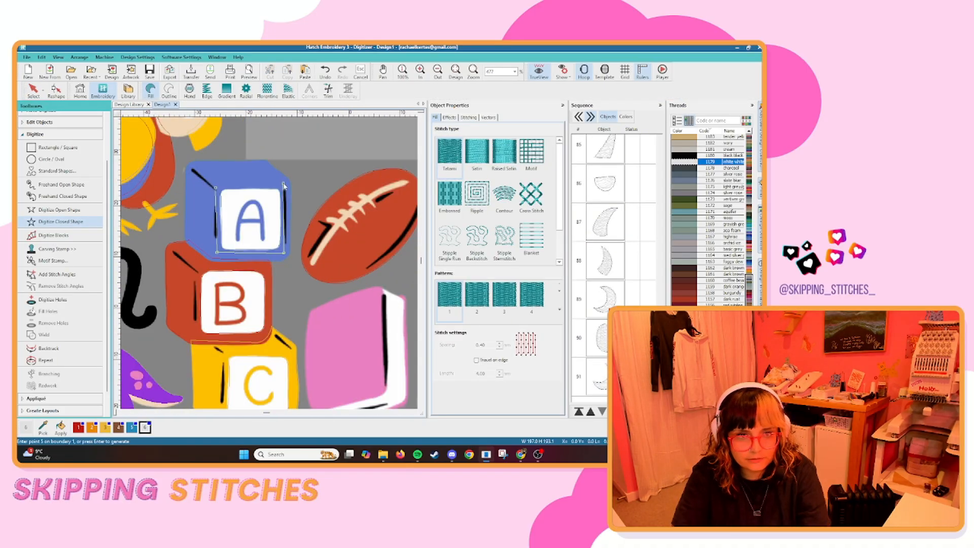
{"action": "key", "text": "Return"}
Digitize the white square faces of the letter B and letter C blocks as closed fill shapes.
{"action": "left_click", "coordinate": [224, 171]}
{"action": "left_click", "coordinate": [223, 240]}
{"action": "left_click", "coordinate": [292, 239]}
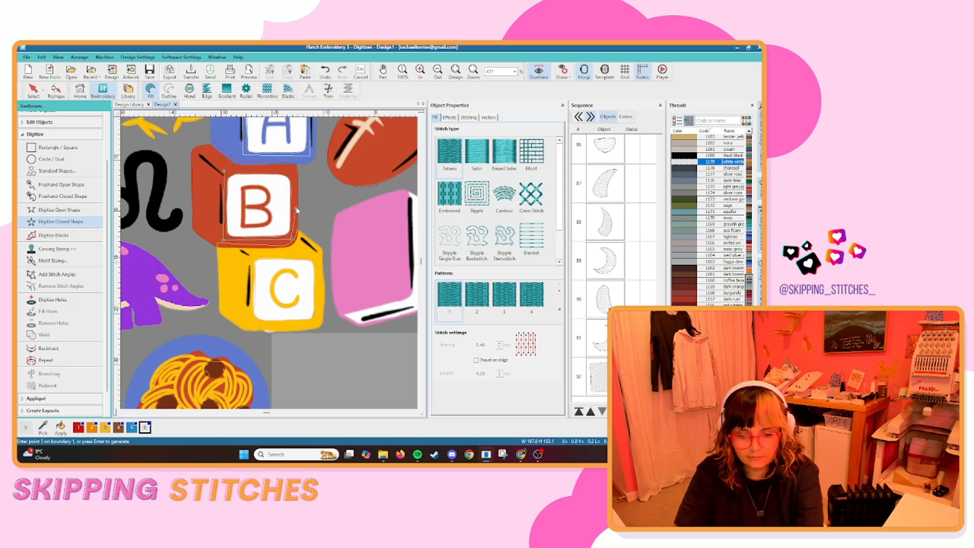
{"action": "key", "text": "Return"}
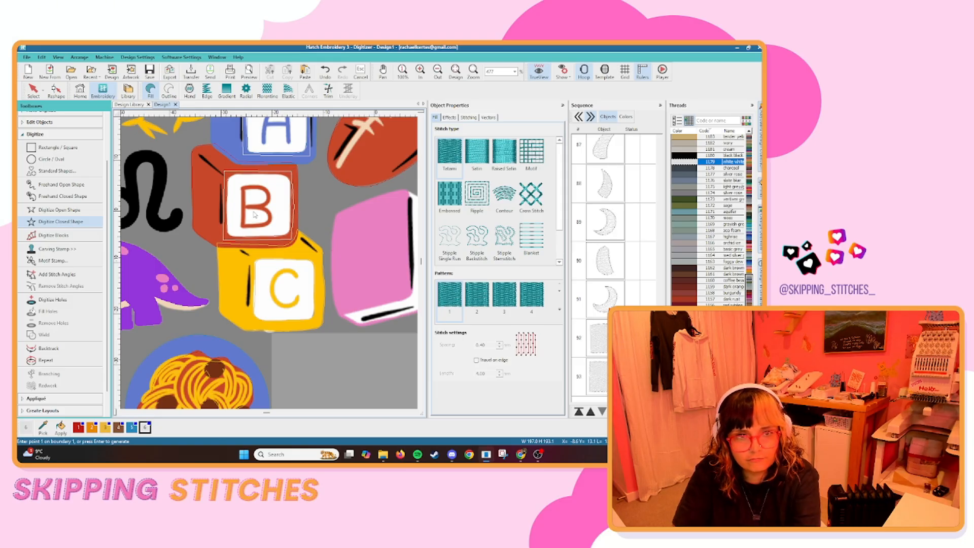
{"action": "scroll", "coordinate": [264, 214], "scroll_direction": "down", "scroll_amount": 3}
{"action": "scroll", "coordinate": [268, 239], "scroll_direction": "up", "scroll_amount": 4}
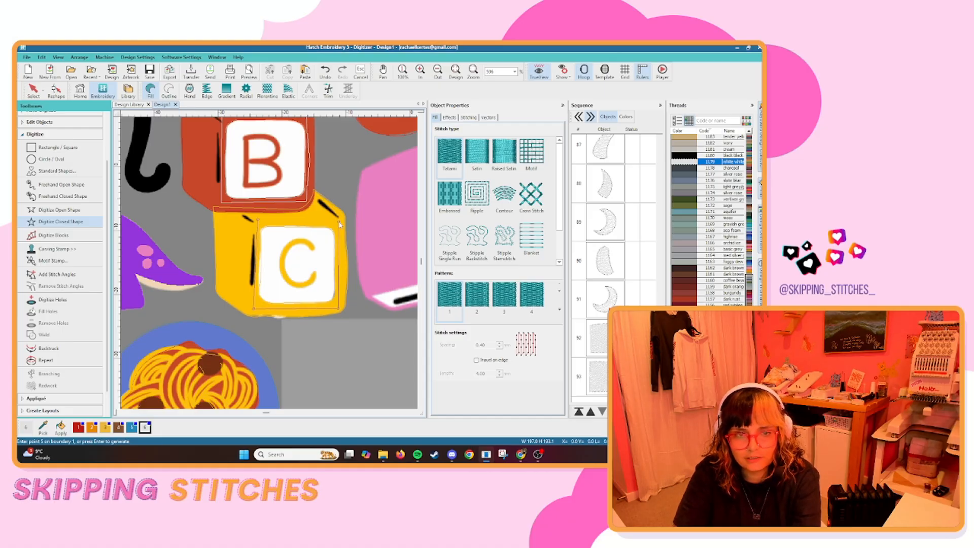
{"action": "key", "text": "Return"}
Move the white faces of the three letter blocks to the start of the stitching sequence.
{"action": "scroll", "coordinate": [310, 277], "scroll_direction": "down", "scroll_amount": 4}
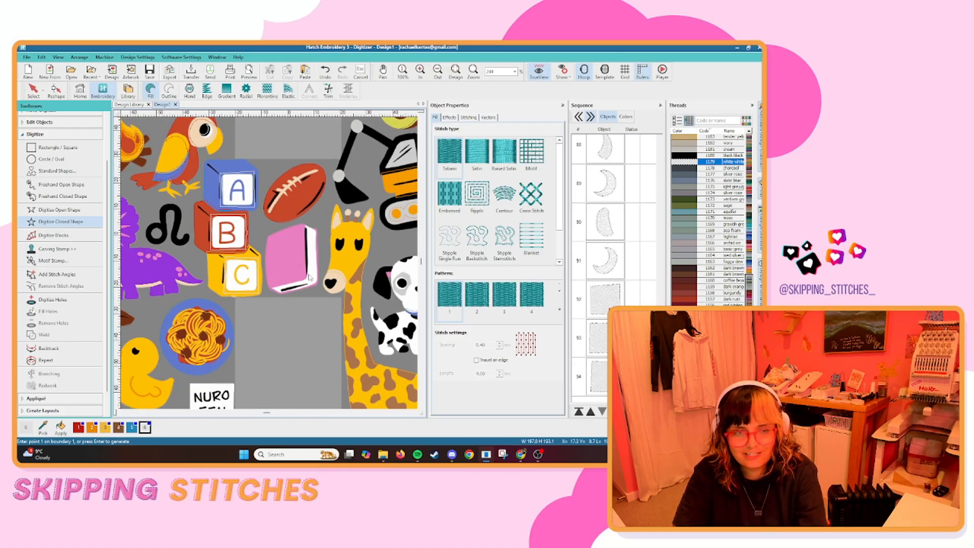
{"action": "left_click", "coordinate": [29, 95]}
{"action": "key", "text": "s"}
Digitize the white page edges along the side and bottom of the pink book as one closed shape.
{"action": "scroll", "coordinate": [296, 290], "scroll_direction": "up", "scroll_amount": 8}
{"action": "left_click", "coordinate": [60, 222]}
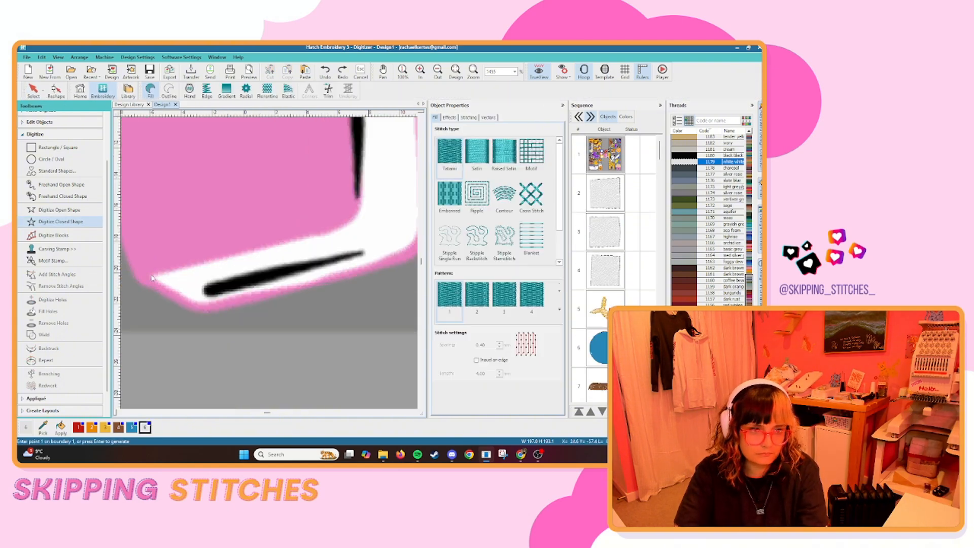
{"action": "left_click", "coordinate": [152, 278]}
{"action": "left_click", "coordinate": [202, 306]}
{"action": "scroll", "coordinate": [287, 178], "scroll_direction": "down", "scroll_amount": 1}
{"action": "left_click", "coordinate": [221, 140]}
{"action": "left_click", "coordinate": [231, 373]}
{"action": "scroll", "coordinate": [278, 259], "scroll_direction": "down", "scroll_amount": 3}
{"action": "key", "text": "Return"}
{"action": "key", "text": "Escape"}
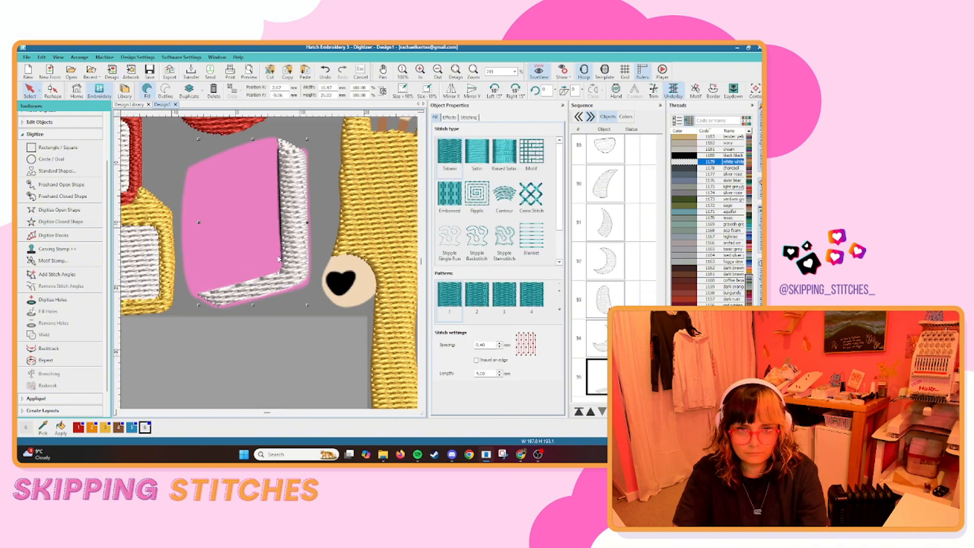
Digitize the airplane's long white fuselage as a closed tatami shape from nose to tail.
{"action": "scroll", "coordinate": [278, 259], "scroll_direction": "down", "scroll_amount": 7}
{"action": "key", "text": "s"}
{"action": "scroll", "coordinate": [325, 168], "scroll_direction": "up", "scroll_amount": 5}
{"action": "left_click", "coordinate": [60, 221]}
{"action": "scroll", "coordinate": [318, 145], "scroll_direction": "up", "scroll_amount": 3}
{"action": "left_click", "coordinate": [147, 376]}
{"action": "right_click", "coordinate": [234, 290]}
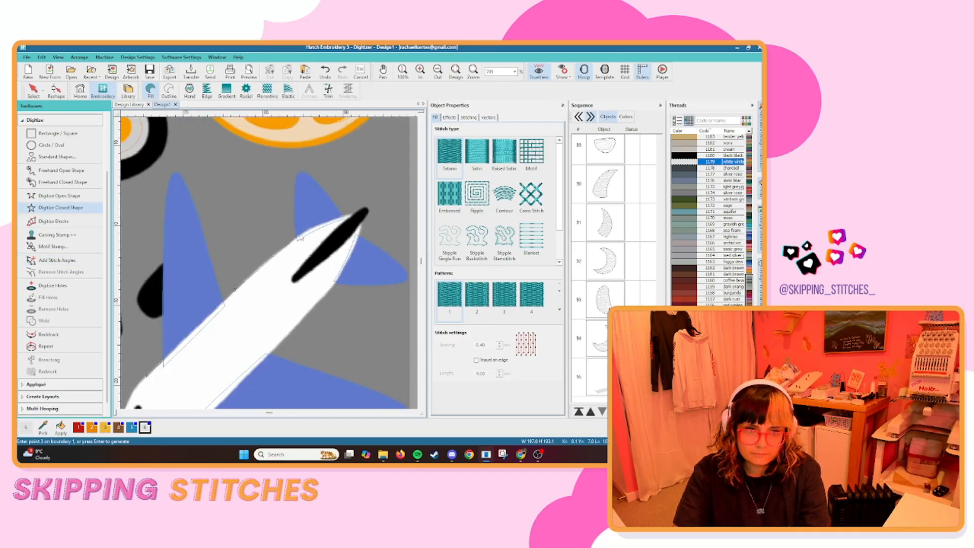
{"action": "right_click", "coordinate": [298, 238]}
{"action": "left_click", "coordinate": [361, 216]}
{"action": "scroll", "coordinate": [335, 282], "scroll_direction": "down", "scroll_amount": 2}
{"action": "right_click", "coordinate": [252, 330]}
{"action": "scroll", "coordinate": [146, 388], "scroll_direction": "up", "scroll_amount": 2}
{"action": "scroll", "coordinate": [254, 295], "scroll_direction": "down", "scroll_amount": 4}
{"action": "key", "text": "Return"}
{"action": "key", "text": "s"}
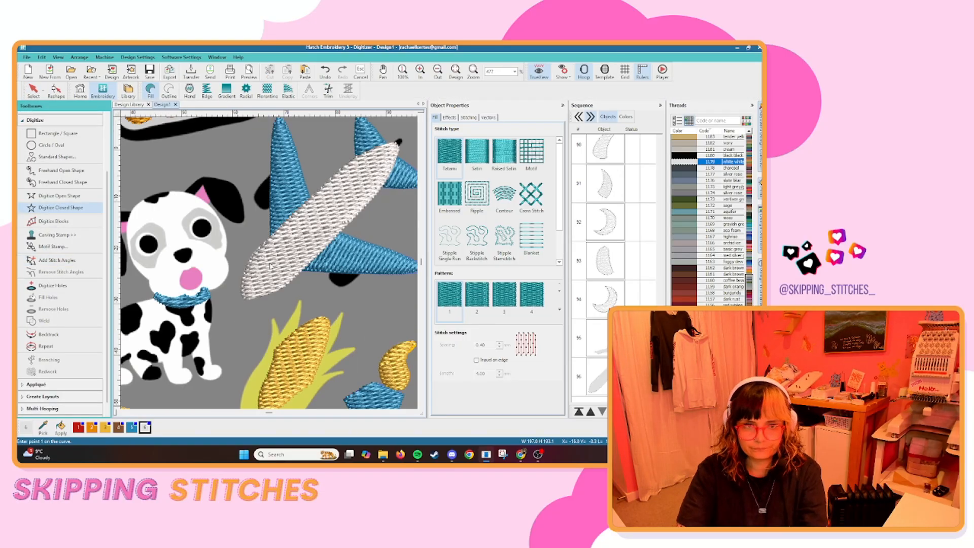
Start a closed white shape for the Dalmatian's body, tracing from the collar along its back.
{"action": "scroll", "coordinate": [270, 266], "scroll_direction": "down", "scroll_amount": 7}
{"action": "key", "text": "s"}
{"action": "scroll", "coordinate": [249, 291], "scroll_direction": "up", "scroll_amount": 11}
{"action": "left_click", "coordinate": [268, 255]}
{"action": "right_click", "coordinate": [254, 262]}
{"action": "right_click", "coordinate": [222, 272]}
{"action": "right_click", "coordinate": [167, 301]}
{"action": "scroll", "coordinate": [162, 305], "scroll_direction": "up", "scroll_amount": 2}
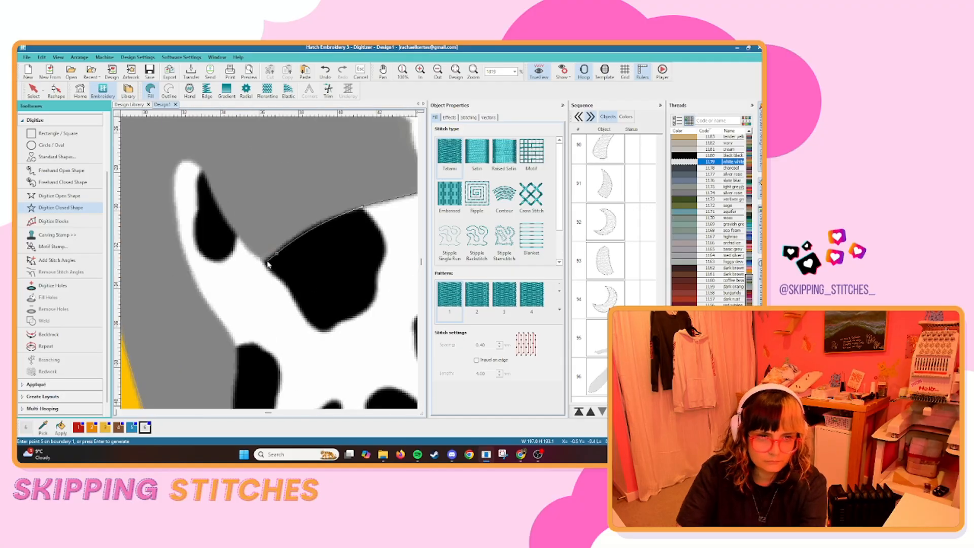
Continue the Dalmatian's body outline around the tail, down the rear of the hind leg and under the hind paw.
{"action": "left_click", "coordinate": [266, 262]}
{"action": "right_click", "coordinate": [235, 236]}
{"action": "right_click", "coordinate": [202, 172]}
{"action": "right_click", "coordinate": [185, 161]}
{"action": "right_click", "coordinate": [218, 314]}
{"action": "right_click", "coordinate": [236, 341]}
{"action": "right_click", "coordinate": [242, 361]}
{"action": "right_click", "coordinate": [268, 365]}
{"action": "right_click", "coordinate": [318, 392]}
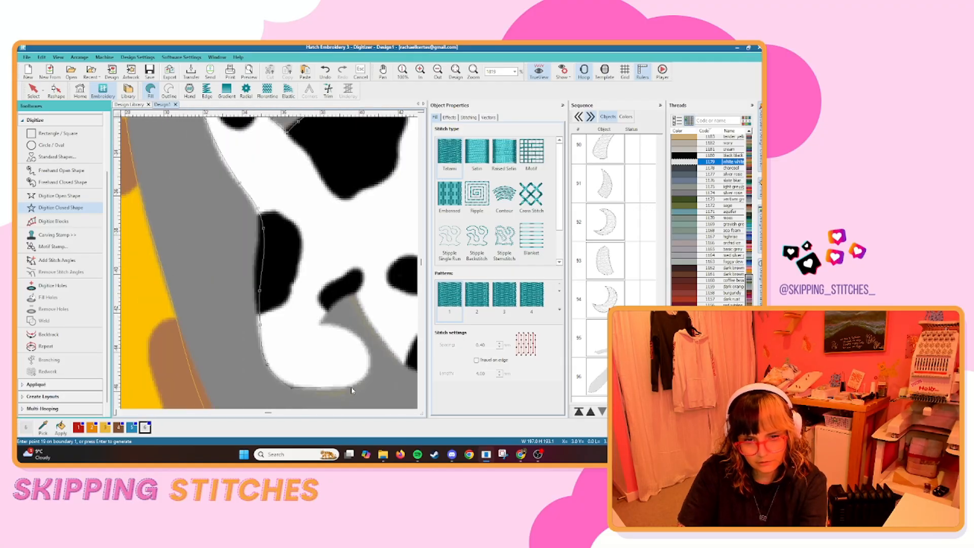
{"action": "right_click", "coordinate": [368, 373]}
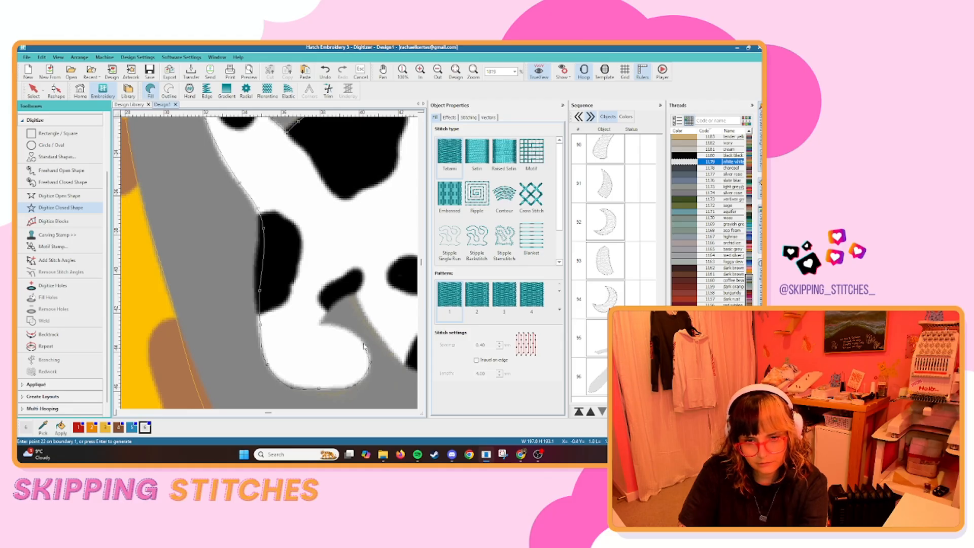
Continue the body outline over the hind paw, between the Dalmatian's legs and around the first front paw.
{"action": "right_click", "coordinate": [351, 333]}
{"action": "left_click", "coordinate": [321, 323]}
{"action": "right_click", "coordinate": [360, 283]}
{"action": "left_click", "coordinate": [378, 258]}
{"action": "right_click", "coordinate": [347, 344]}
{"action": "right_click", "coordinate": [389, 313]}
{"action": "left_click", "coordinate": [353, 287]}
{"action": "left_click", "coordinate": [352, 238]}
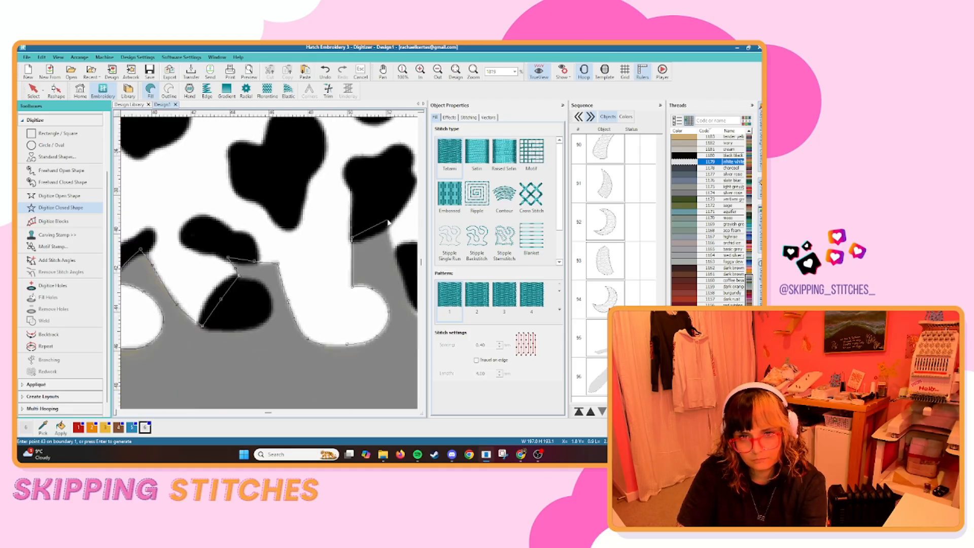
Trace the Dalmatian's last front leg and chest up to the collar and complete the closed body shape.
{"action": "left_click", "coordinate": [388, 222]}
{"action": "right_click", "coordinate": [361, 233]}
{"action": "left_click", "coordinate": [305, 305]}
{"action": "left_click", "coordinate": [318, 147]}
{"action": "left_click", "coordinate": [268, 251]}
{"action": "left_click", "coordinate": [270, 211]}
{"action": "left_click", "coordinate": [282, 179]}
{"action": "key", "text": "Return"}
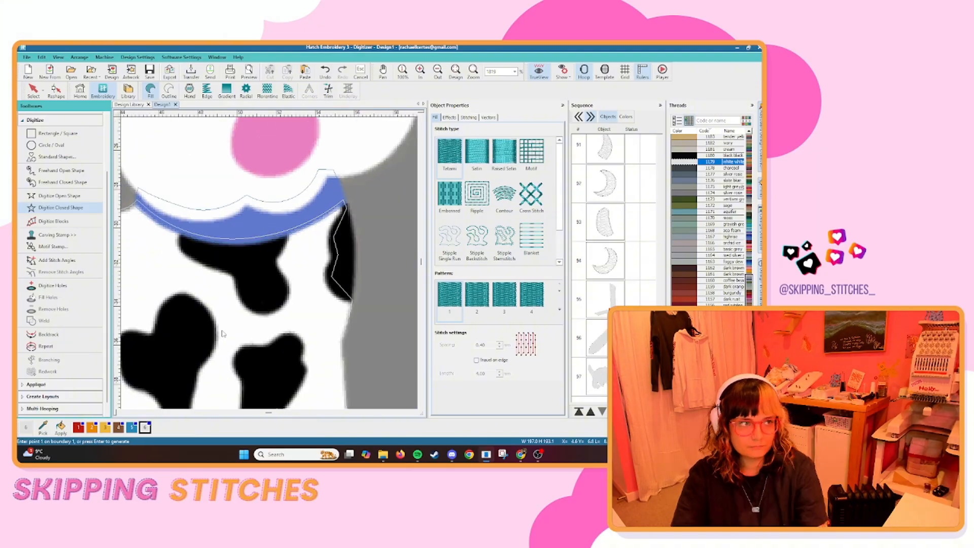
Digitize the Dalmatian's white head as a closed shape, following the jaw, the collar edge and the top of the head.
{"action": "scroll", "coordinate": [168, 352], "scroll_direction": "down", "scroll_amount": 2}
{"action": "left_click", "coordinate": [215, 261]}
{"action": "right_click", "coordinate": [222, 283]}
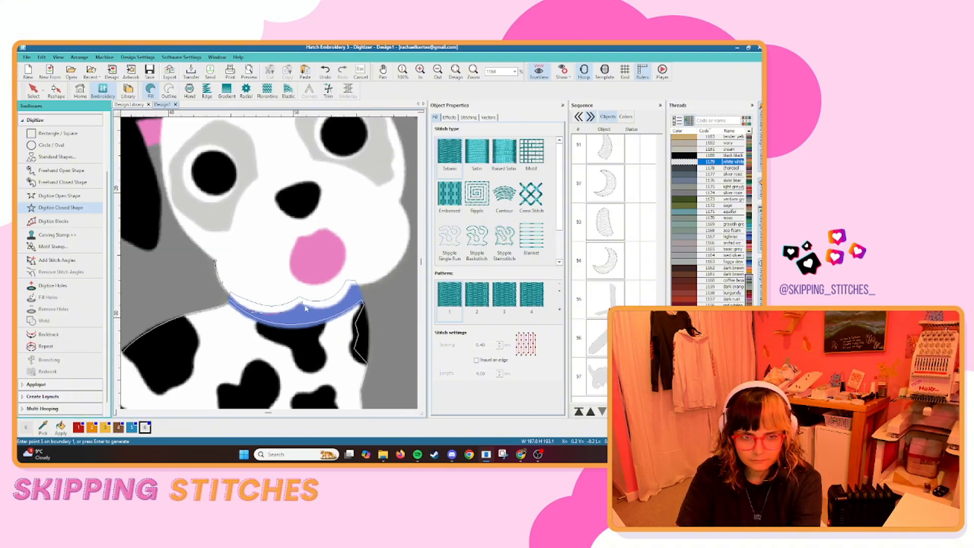
{"action": "right_click", "coordinate": [329, 307]}
{"action": "left_click", "coordinate": [358, 285]}
{"action": "right_click", "coordinate": [344, 235]}
{"action": "left_click", "coordinate": [334, 203]}
{"action": "right_click", "coordinate": [258, 226]}
{"action": "right_click", "coordinate": [215, 202]}
{"action": "key", "text": "Return"}
Digitize the white rims around both of the Dalmatian's eyes as closed fill shapes.
{"action": "scroll", "coordinate": [271, 265], "scroll_direction": "down", "scroll_amount": 4}
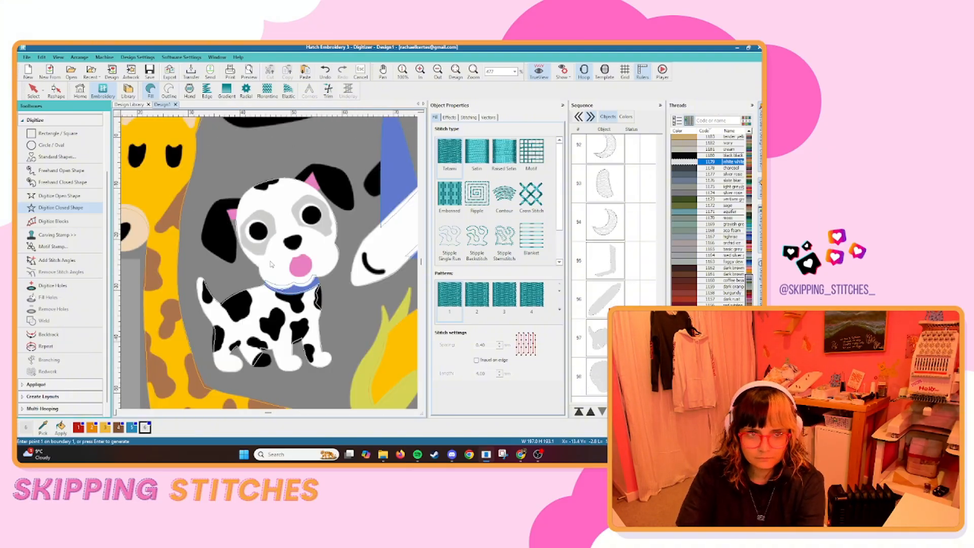
{"action": "scroll", "coordinate": [271, 264], "scroll_direction": "up", "scroll_amount": 5}
{"action": "right_click", "coordinate": [217, 292]}
{"action": "right_click", "coordinate": [257, 341]}
{"action": "key", "text": "Return"}
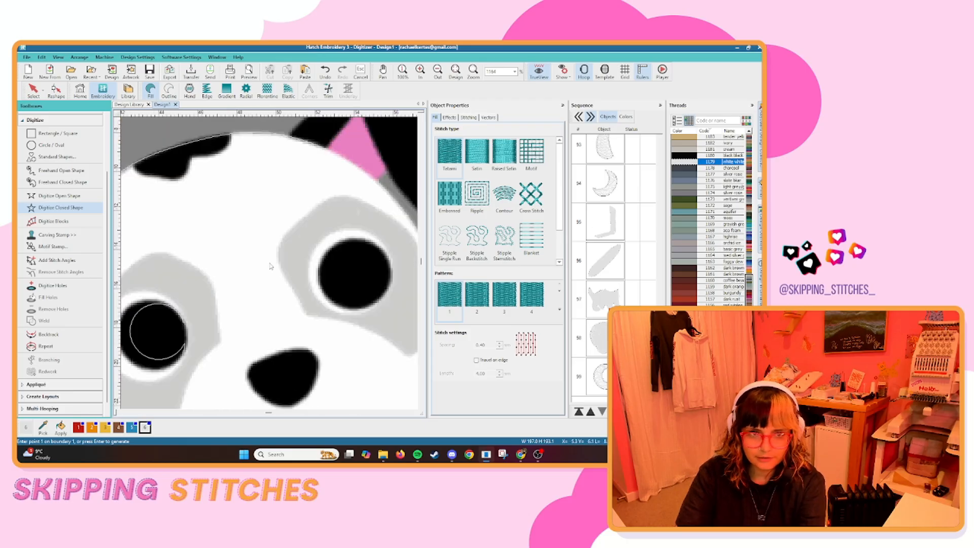
{"action": "scroll", "coordinate": [357, 274], "scroll_direction": "down", "scroll_amount": 1}
{"action": "right_click", "coordinate": [259, 226]}
{"action": "key", "text": "Return"}
Digitize the lion's cream chest fur and the cream belly patch behind its front leg as closed fill shapes.
{"action": "scroll", "coordinate": [269, 264], "scroll_direction": "down", "scroll_amount": 7}
{"action": "scroll", "coordinate": [263, 157], "scroll_direction": "down", "scroll_amount": 3}
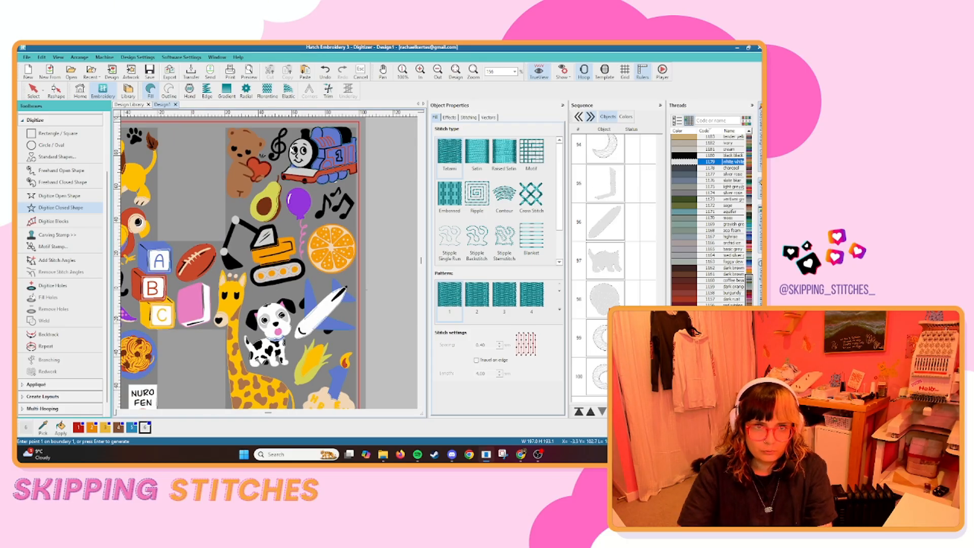
{"action": "scroll", "coordinate": [292, 150], "scroll_direction": "down", "scroll_amount": 5}
{"action": "left_click", "coordinate": [31, 92]}
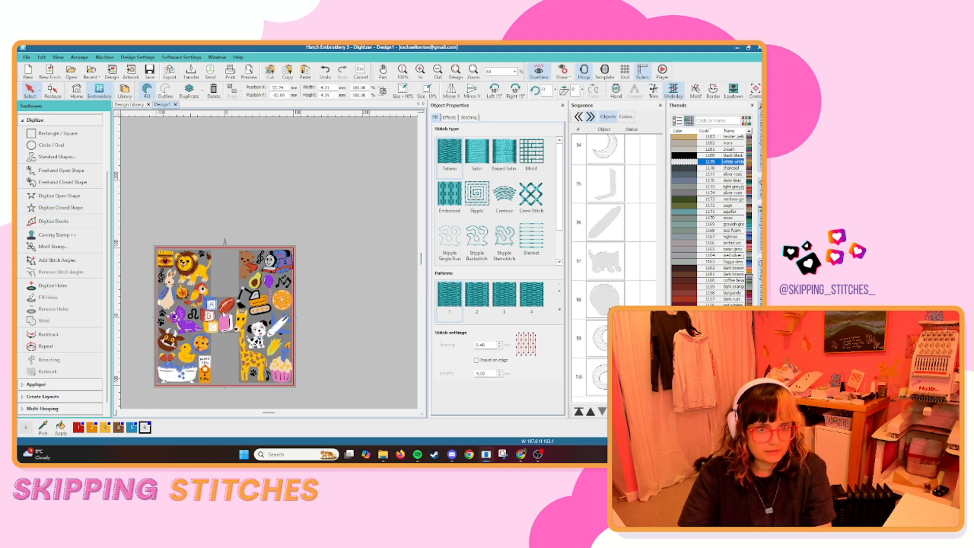
{"action": "left_click", "coordinate": [198, 358]}
{"action": "scroll", "coordinate": [198, 358], "scroll_direction": "down", "scroll_amount": 2}
{"action": "scroll", "coordinate": [268, 208], "scroll_direction": "up", "scroll_amount": 11}
{"action": "scroll", "coordinate": [222, 316], "scroll_direction": "up", "scroll_amount": 4}
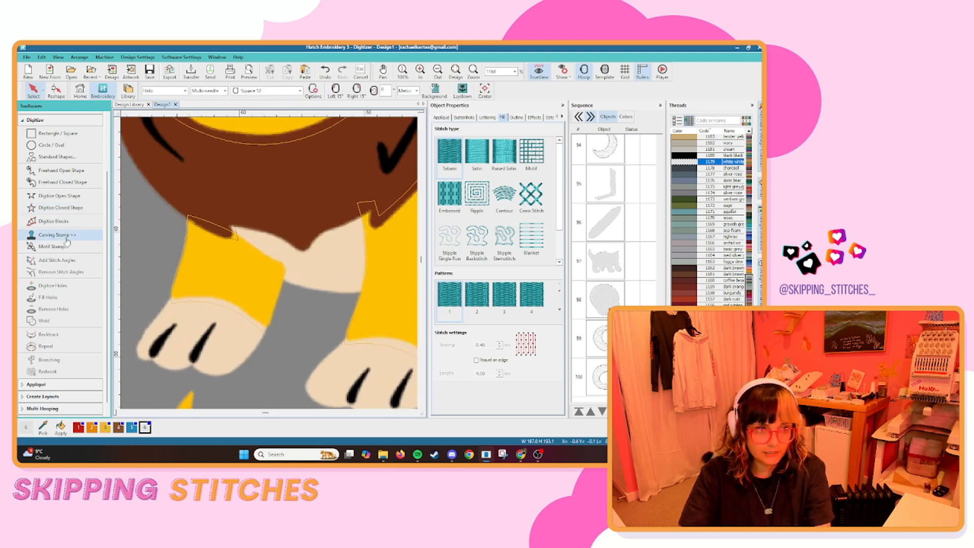
{"action": "left_click", "coordinate": [65, 209]}
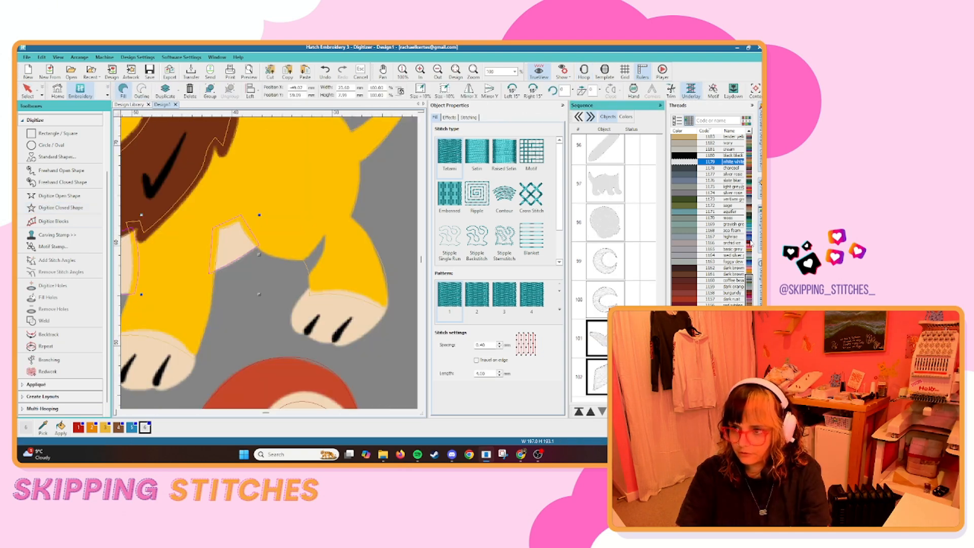
Recolour the lion's chest and belly patches with thread 1184 crystal grey.
{"action": "scroll", "coordinate": [751, 244], "scroll_direction": "up", "scroll_amount": 7}
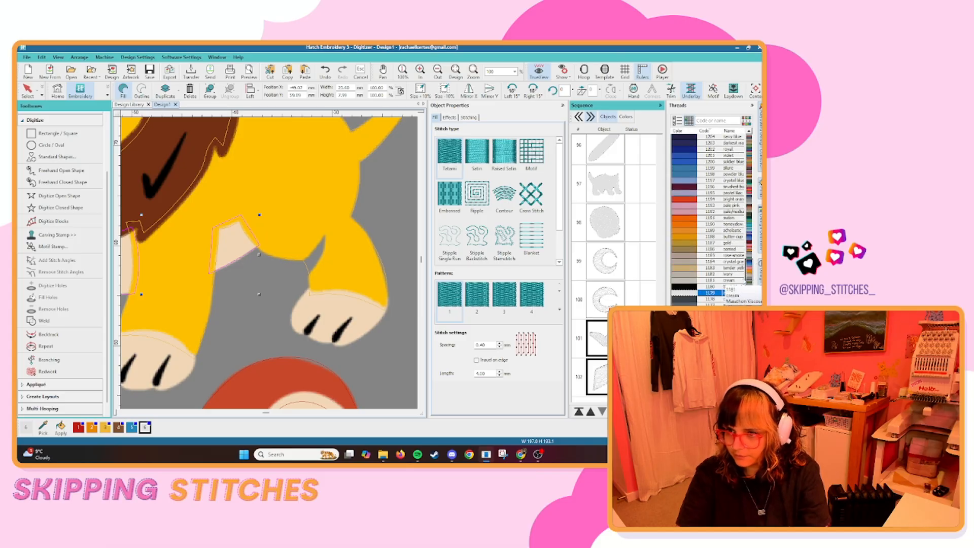
{"action": "left_click", "coordinate": [709, 262]}
{"action": "scroll", "coordinate": [279, 261], "scroll_direction": "down", "scroll_amount": 8}
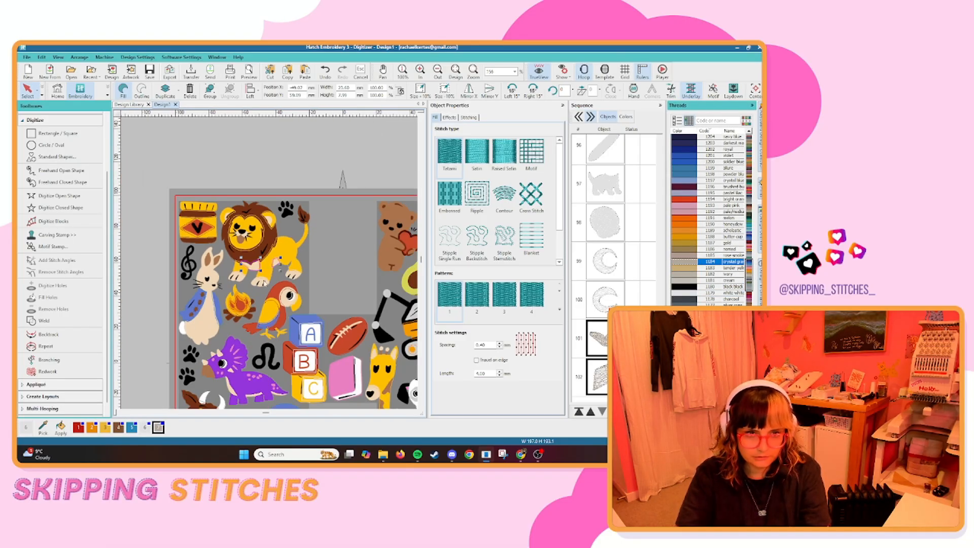
Select the lion's chest and belly patches and move them to the start of the sewing sequence.
{"action": "left_click", "coordinate": [337, 290]}
{"action": "key", "text": "s"}
{"action": "scroll", "coordinate": [263, 275], "scroll_direction": "up", "scroll_amount": 5}
{"action": "scroll", "coordinate": [271, 267], "scroll_direction": "down", "scroll_amount": 2}
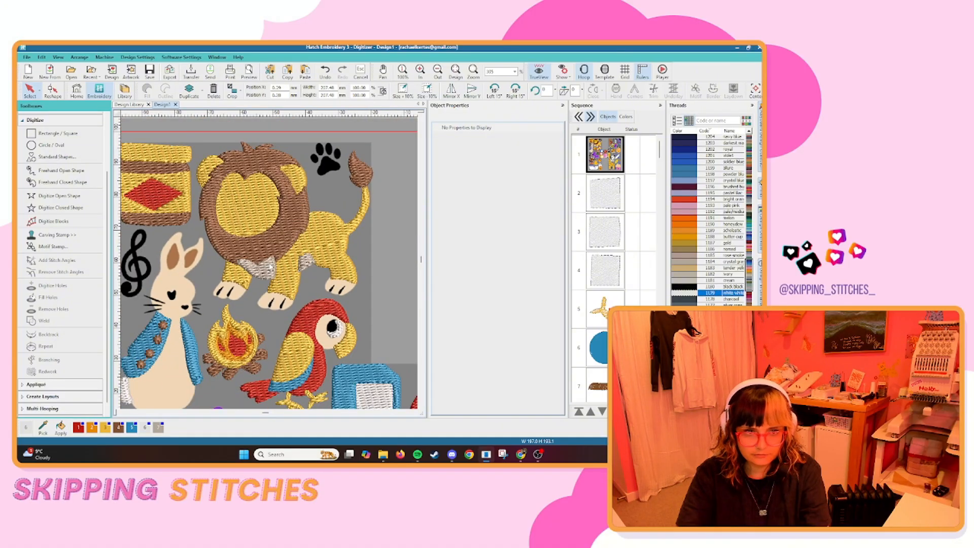
{"action": "left_click", "coordinate": [305, 270]}
{"action": "left_click", "coordinate": [306, 265], "text": "ctrl"}
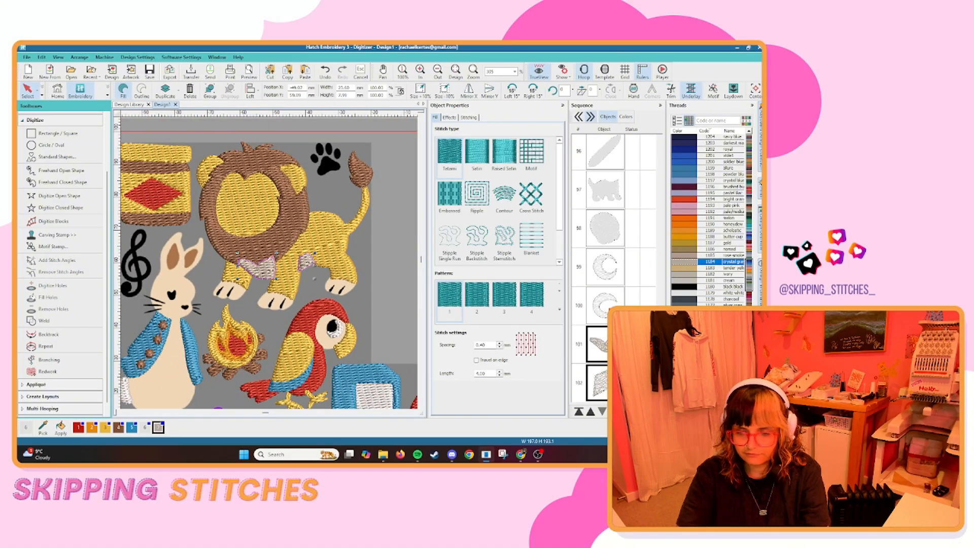
{"action": "left_click", "coordinate": [579, 411]}
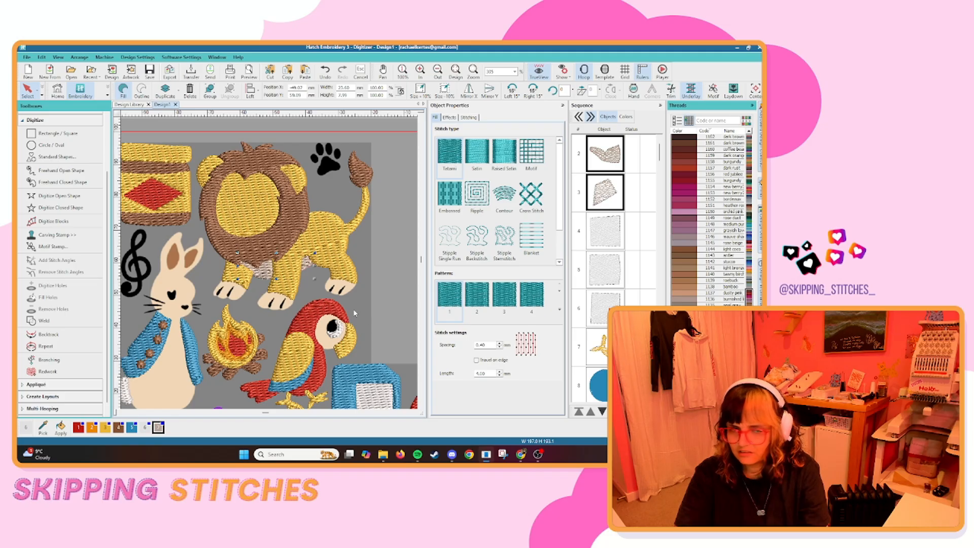
Digitize the lion's cream paws as closed fill shapes, ending with the hind paw.
{"action": "left_click", "coordinate": [406, 259]}
{"action": "scroll", "coordinate": [229, 216], "scroll_direction": "down", "scroll_amount": 3}
{"action": "scroll", "coordinate": [251, 264], "scroll_direction": "up", "scroll_amount": 3}
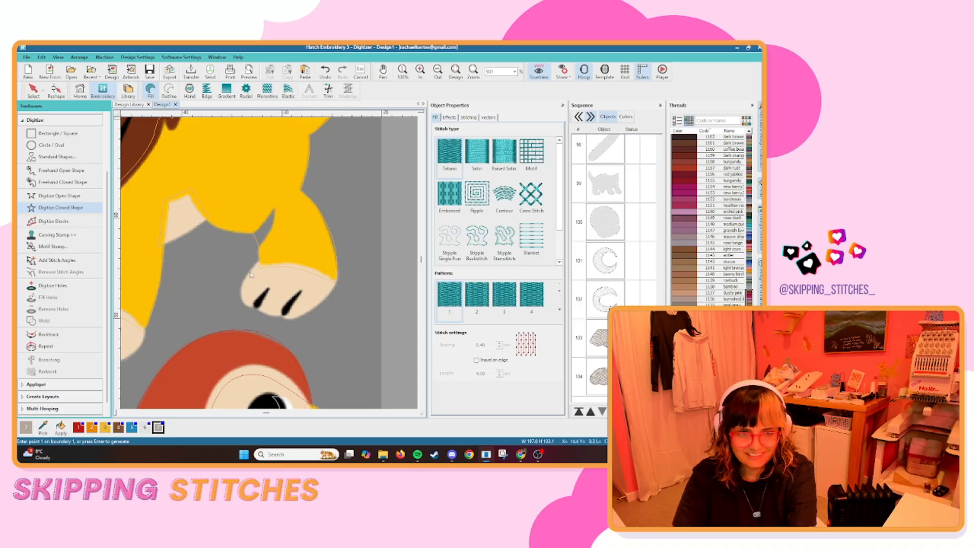
{"action": "right_click", "coordinate": [247, 276]}
{"action": "right_click", "coordinate": [241, 301]}
{"action": "left_click", "coordinate": [256, 307]}
{"action": "right_click", "coordinate": [264, 314]}
{"action": "left_click", "coordinate": [283, 316]}
{"action": "scroll", "coordinate": [284, 316], "scroll_direction": "down", "scroll_amount": 4}
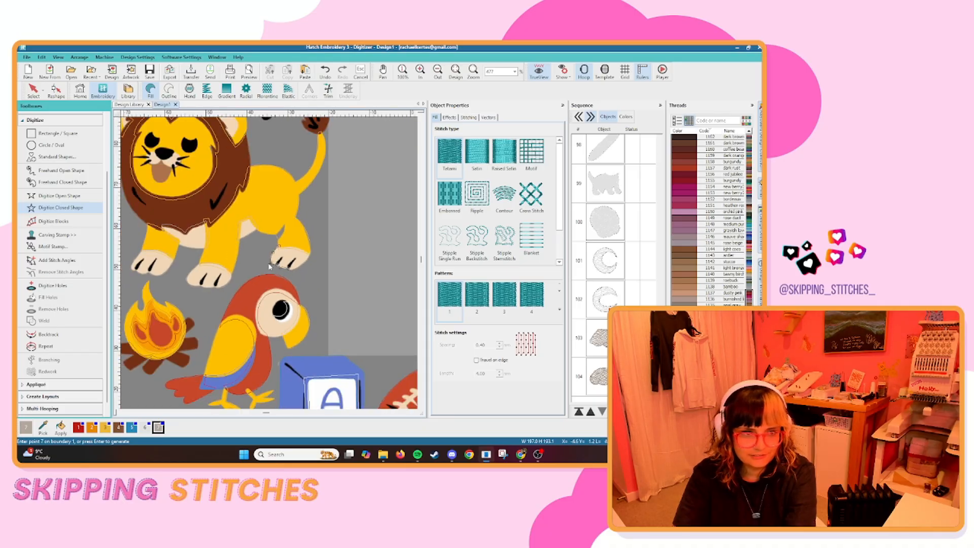
{"action": "scroll", "coordinate": [274, 265], "scroll_direction": "up", "scroll_amount": 5}
{"action": "left_click", "coordinate": [325, 288]}
{"action": "key", "text": "Return"}
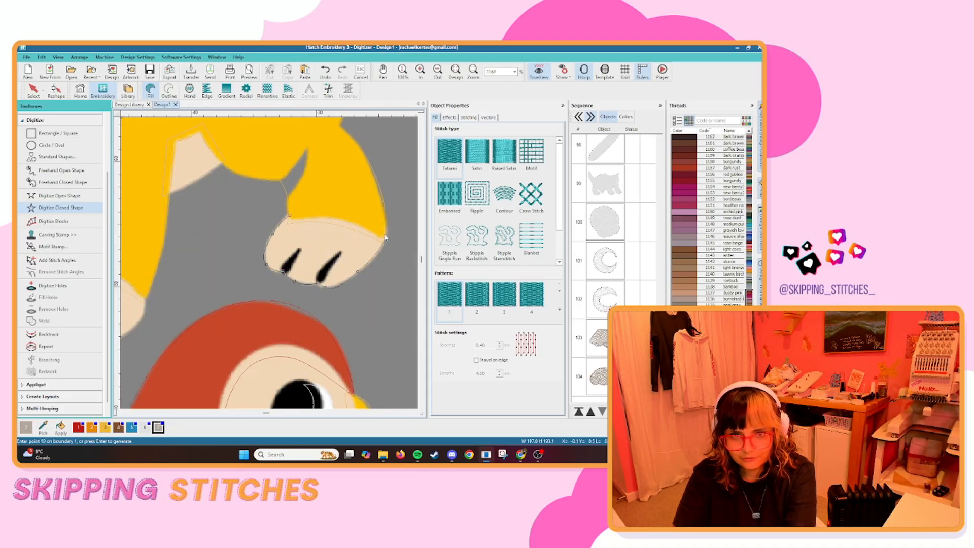
Digitize the cream inner area of the lion's ear nearest the paw print as a closed fill shape.
{"action": "scroll", "coordinate": [385, 239], "scroll_direction": "down", "scroll_amount": 4}
{"action": "scroll", "coordinate": [248, 248], "scroll_direction": "up", "scroll_amount": 4}
{"action": "left_click", "coordinate": [247, 248]}
{"action": "right_click", "coordinate": [281, 240]}
{"action": "right_click", "coordinate": [306, 263]}
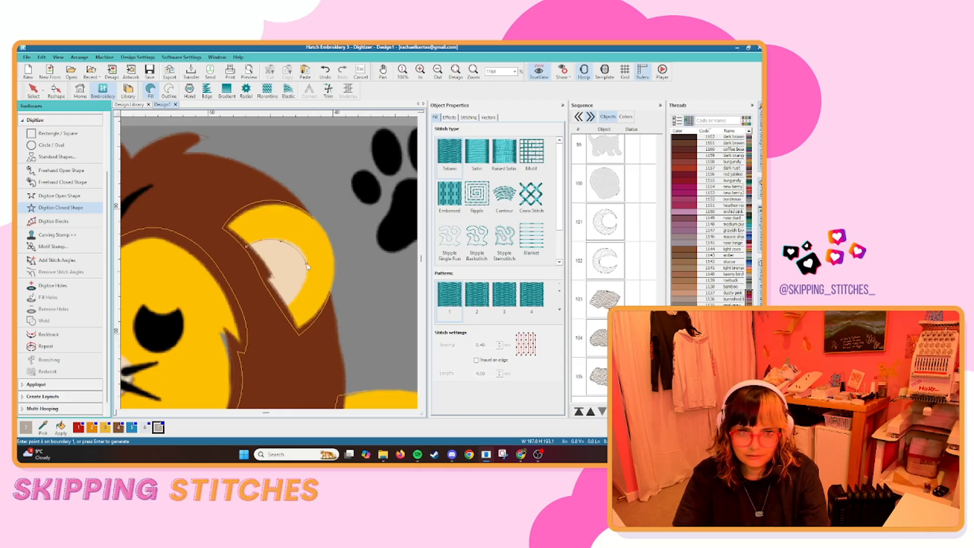
{"action": "left_click", "coordinate": [287, 310]}
{"action": "key", "text": "Return"}
Digitize the cream inner area of the lion's other ear as a closed fill shape.
{"action": "scroll", "coordinate": [287, 311], "scroll_direction": "down", "scroll_amount": 4}
{"action": "scroll", "coordinate": [244, 264], "scroll_direction": "up", "scroll_amount": 4}
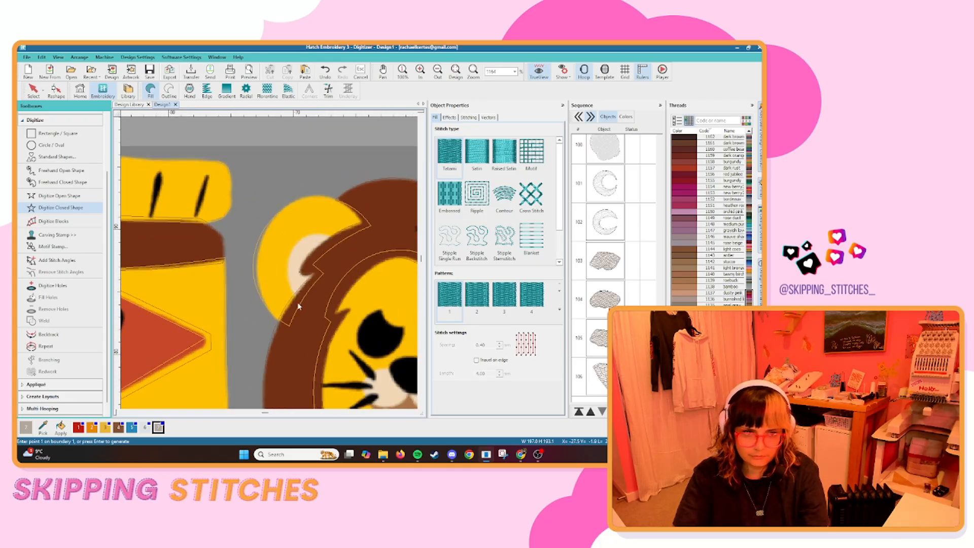
{"action": "right_click", "coordinate": [287, 264]}
{"action": "right_click", "coordinate": [309, 234]}
{"action": "left_click", "coordinate": [333, 239]}
{"action": "left_click", "coordinate": [314, 264]}
{"action": "left_click", "coordinate": [323, 274]}
{"action": "key", "text": "Return"}
Move the lion's two inner-ear shapes earlier in the sewing sequence.
{"action": "key", "text": "Escape"}
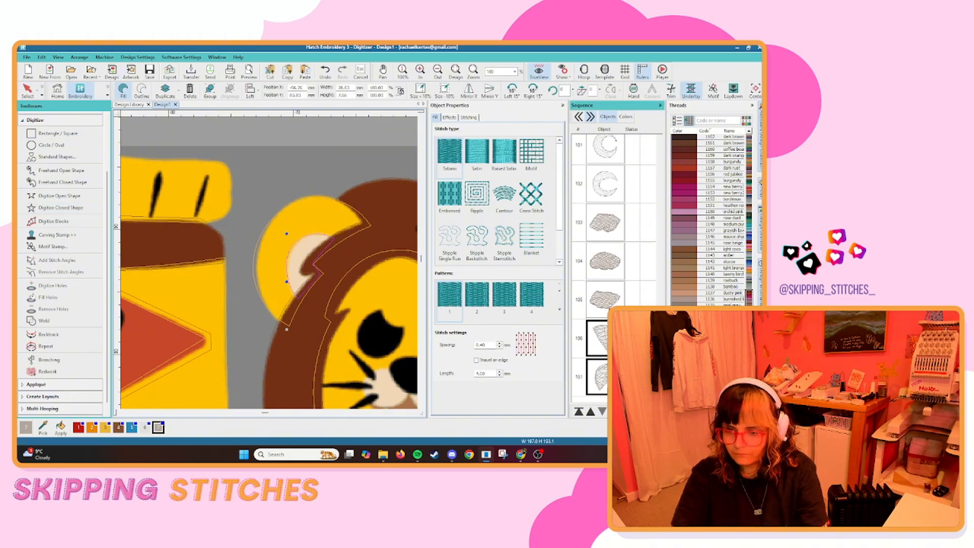
{"action": "left_click", "coordinate": [626, 117]}
{"action": "scroll", "coordinate": [620, 234], "scroll_direction": "up", "scroll_amount": 10}
{"action": "scroll", "coordinate": [620, 234], "scroll_direction": "down", "scroll_amount": 4}
{"action": "left_click", "coordinate": [621, 271]}
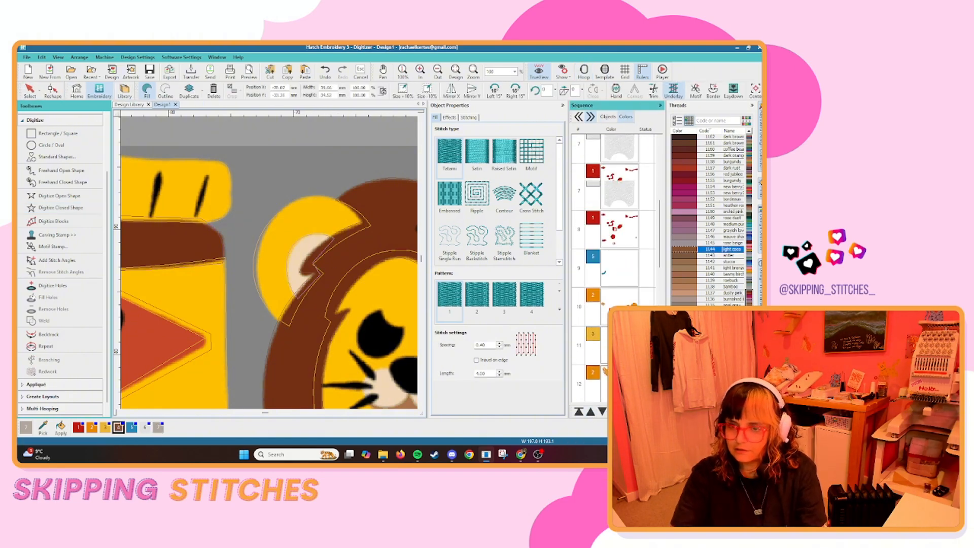
{"action": "scroll", "coordinate": [620, 234], "scroll_direction": "up", "scroll_amount": 5}
{"action": "left_click", "coordinate": [608, 117]}
Digitize the lion's cream muzzle beneath the nose as a closed fill shape.
{"action": "key", "text": "1"}
{"action": "scroll", "coordinate": [614, 224], "scroll_direction": "down", "scroll_amount": 10}
Digitize the triceratops's cream throat strip as a closed fill shape and open its outline for reshaping.
{"action": "scroll", "coordinate": [284, 264], "scroll_direction": "down", "scroll_amount": 3}
{"action": "scroll", "coordinate": [259, 244], "scroll_direction": "up", "scroll_amount": 10}
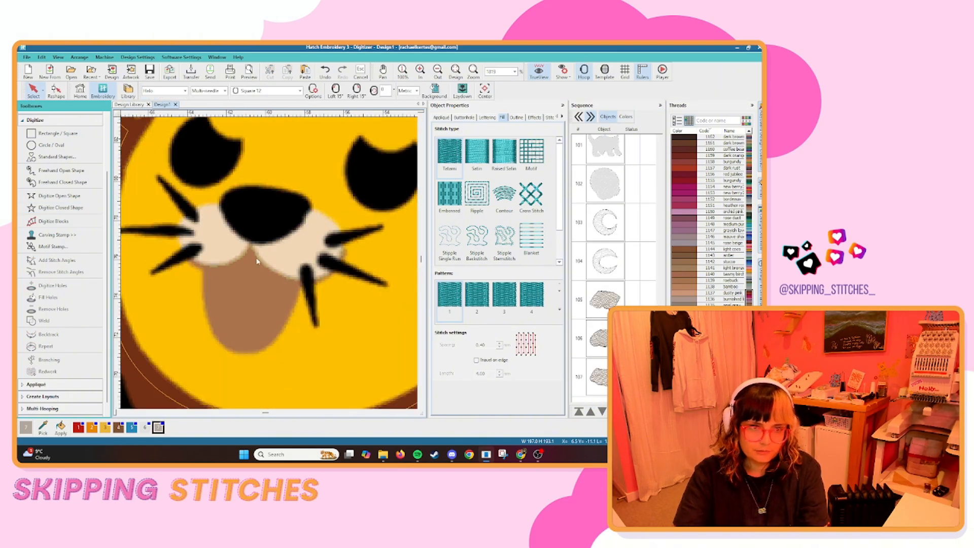
{"action": "left_click", "coordinate": [61, 208]}
{"action": "left_click", "coordinate": [229, 205]}
{"action": "right_click", "coordinate": [202, 206]}
{"action": "right_click", "coordinate": [181, 242]}
{"action": "right_click", "coordinate": [219, 264]}
{"action": "key", "text": "Return"}
{"action": "scroll", "coordinate": [249, 239], "scroll_direction": "down", "scroll_amount": 8}
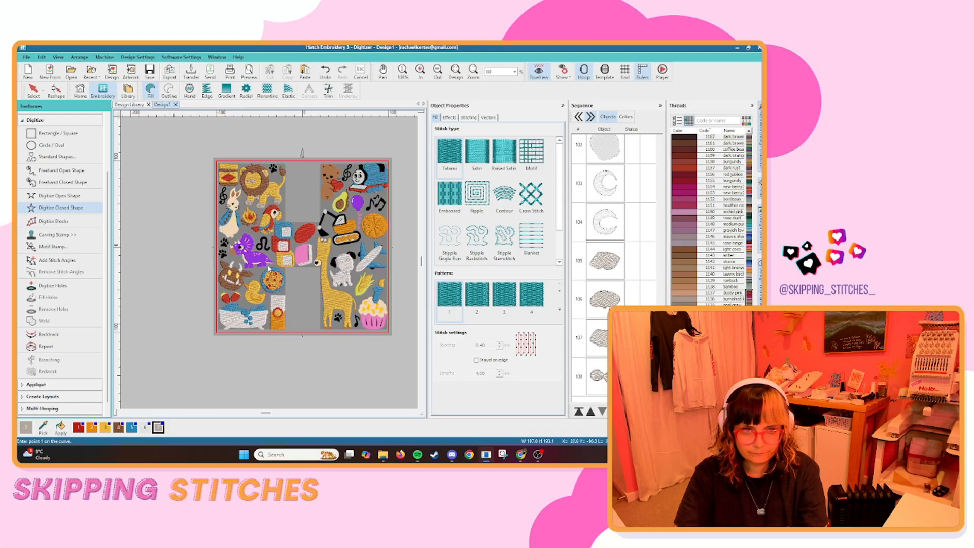
{"action": "scroll", "coordinate": [246, 251], "scroll_direction": "up", "scroll_amount": 8}
{"action": "left_click", "coordinate": [248, 250]}
{"action": "right_click", "coordinate": [260, 262]}
{"action": "right_click", "coordinate": [263, 289]}
{"action": "right_click", "coordinate": [272, 316]}
{"action": "right_click", "coordinate": [317, 347]}
{"action": "right_click", "coordinate": [295, 305]}
{"action": "key", "text": "Return"}
{"action": "key", "text": "h"}
{"action": "scroll", "coordinate": [261, 254], "scroll_direction": "up", "scroll_amount": 6}
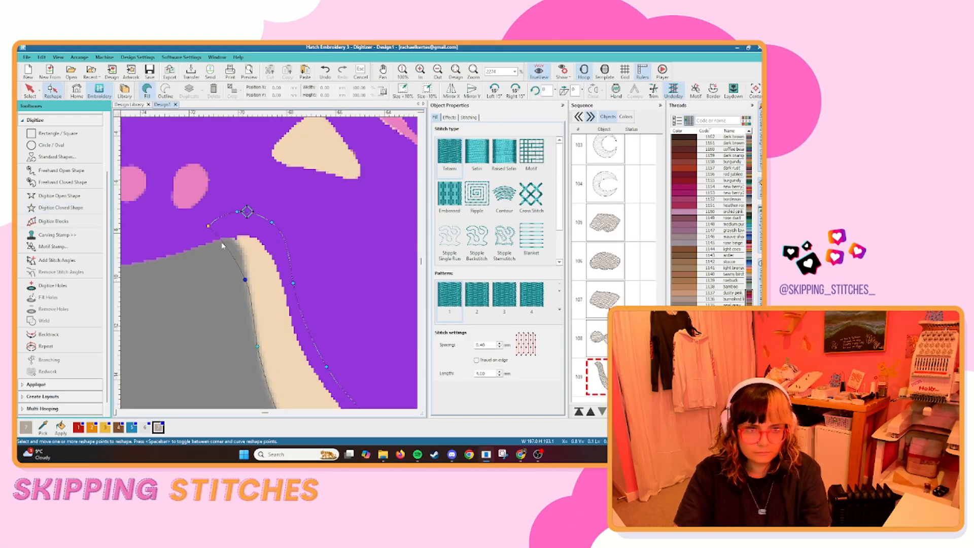
{"action": "scroll", "coordinate": [213, 228], "scroll_direction": "down", "scroll_amount": 6}
Digitize the triceratops's cream belly strip between its legs as a closed fill shape.
{"action": "left_click", "coordinate": [61, 207]}
{"action": "left_click", "coordinate": [196, 276]}
{"action": "right_click", "coordinate": [234, 274]}
{"action": "left_click", "coordinate": [332, 252]}
{"action": "left_click", "coordinate": [316, 238]}
{"action": "right_click", "coordinate": [256, 254]}
{"action": "left_click", "coordinate": [193, 260]}
{"action": "key", "text": "Return"}
Digitize the cream underside of the triceratops's tail as a closed fill shape.
{"action": "scroll", "coordinate": [269, 264], "scroll_direction": "down", "scroll_amount": 4}
{"action": "scroll", "coordinate": [366, 264], "scroll_direction": "up", "scroll_amount": 5}
{"action": "left_click", "coordinate": [198, 229]}
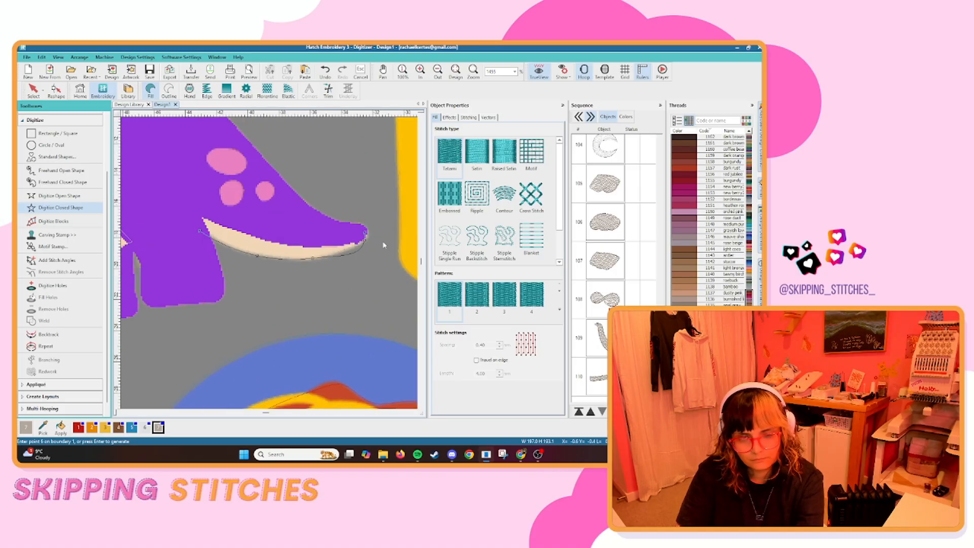
{"action": "scroll", "coordinate": [271, 256], "scroll_direction": "down", "scroll_amount": 6}
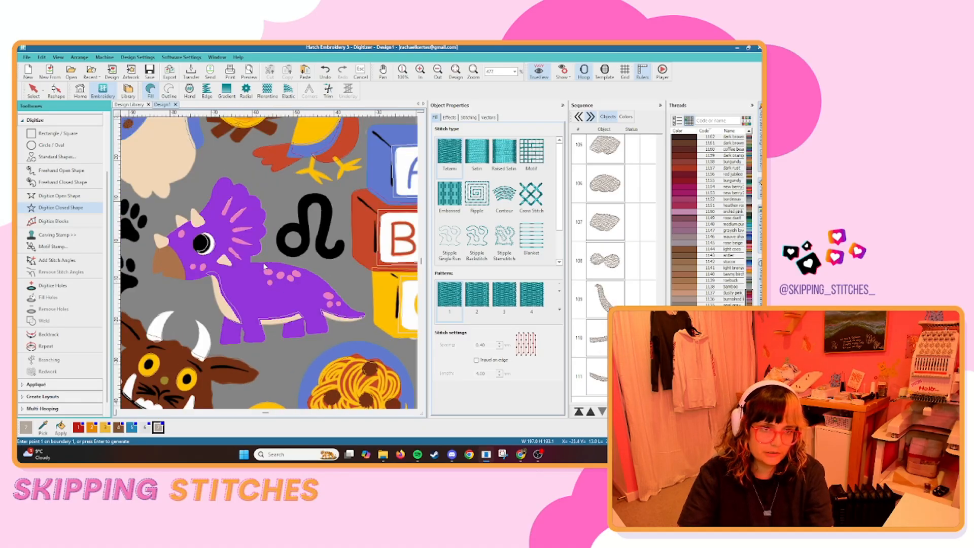
Digitize the triceratops's cream nose, brow and cheek horns as separate closed fill shapes.
{"action": "scroll", "coordinate": [267, 263], "scroll_direction": "up", "scroll_amount": 6}
{"action": "scroll", "coordinate": [268, 263], "scroll_direction": "up", "scroll_amount": 2}
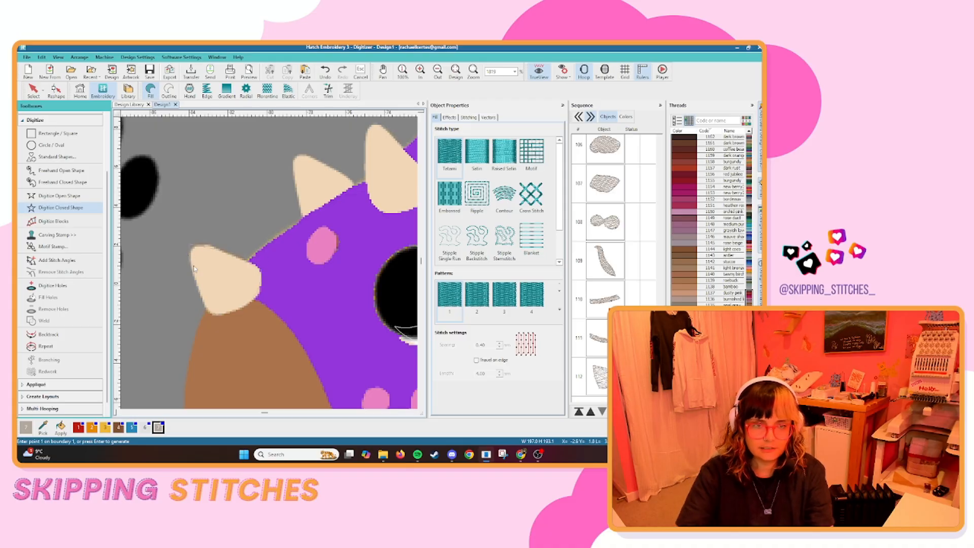
{"action": "scroll", "coordinate": [194, 269], "scroll_direction": "down", "scroll_amount": 3}
{"action": "scroll", "coordinate": [282, 229], "scroll_direction": "up", "scroll_amount": 3}
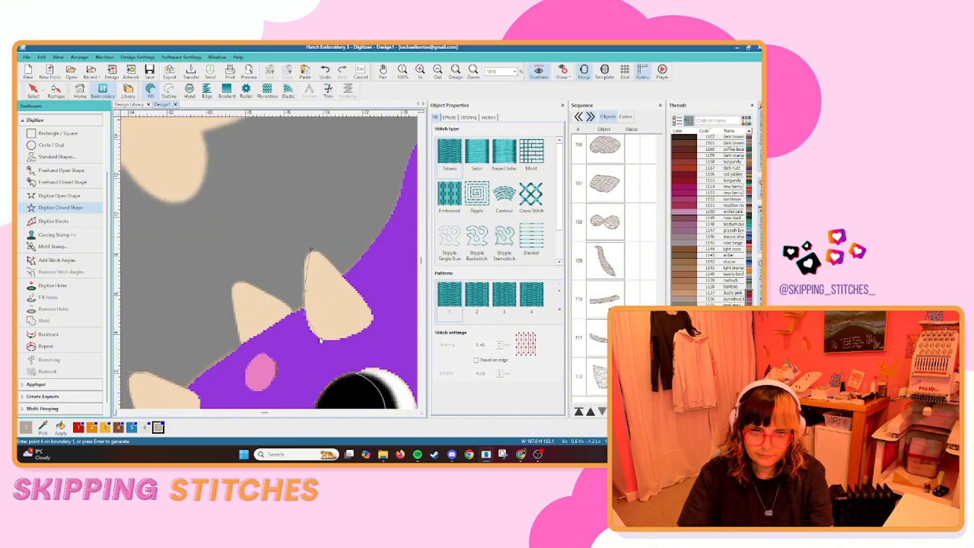
{"action": "key", "text": "BackSpace"}
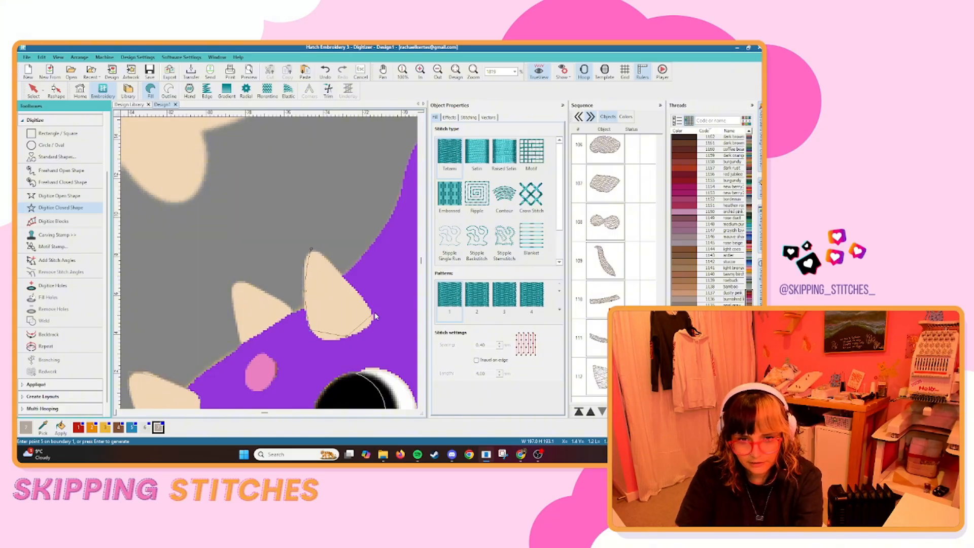
{"action": "key", "text": "Return"}
{"action": "left_click", "coordinate": [232, 281]}
{"action": "left_click", "coordinate": [235, 320]}
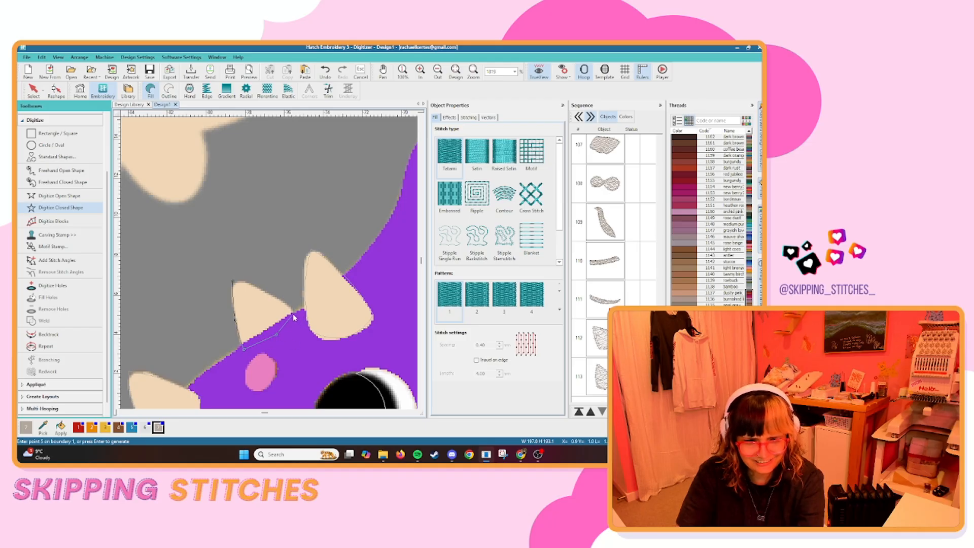
{"action": "key", "text": "Return"}
{"action": "scroll", "coordinate": [272, 297], "scroll_direction": "down", "scroll_amount": 5}
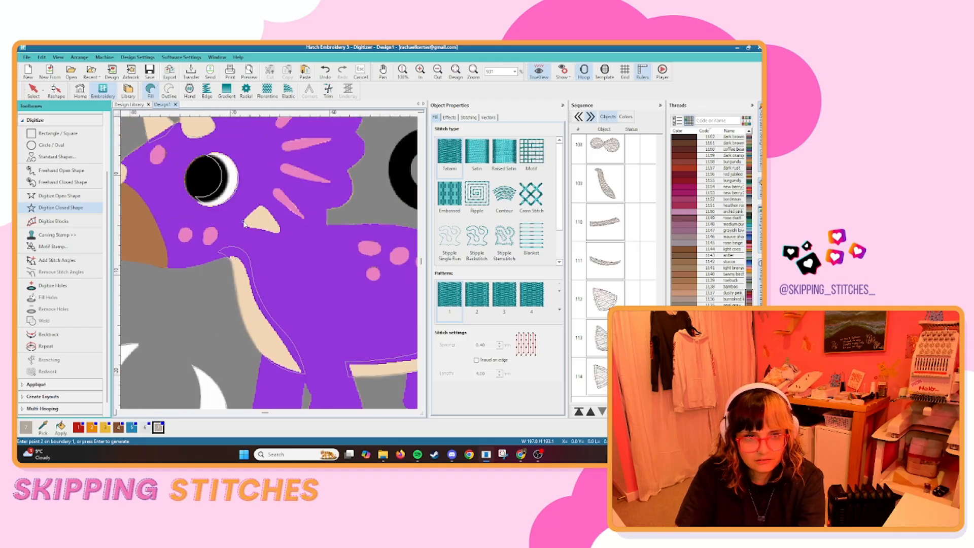
Digitize the rabbit's cream body as a closed fill shape, following the head and around both ears.
{"action": "scroll", "coordinate": [268, 294], "scroll_direction": "down", "scroll_amount": 5}
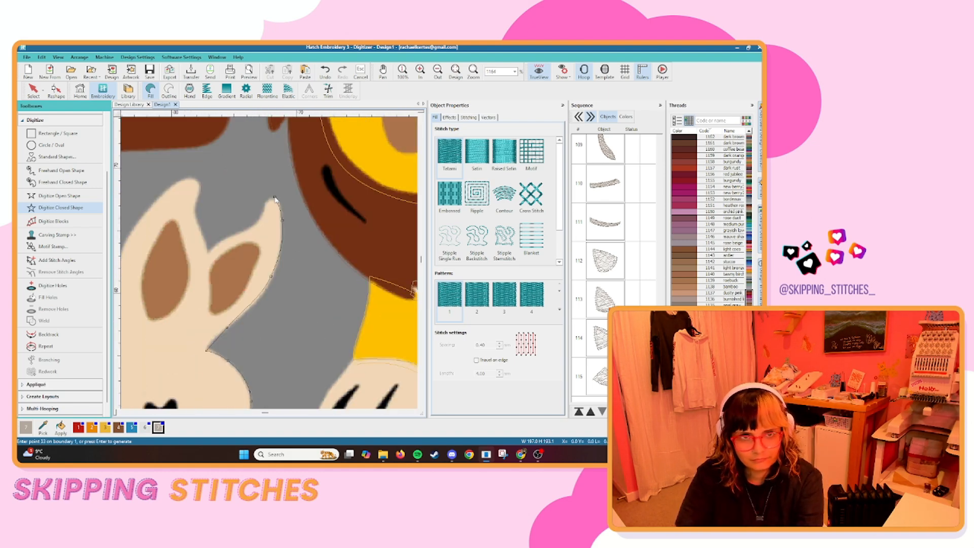
{"action": "left_click", "coordinate": [162, 194]}
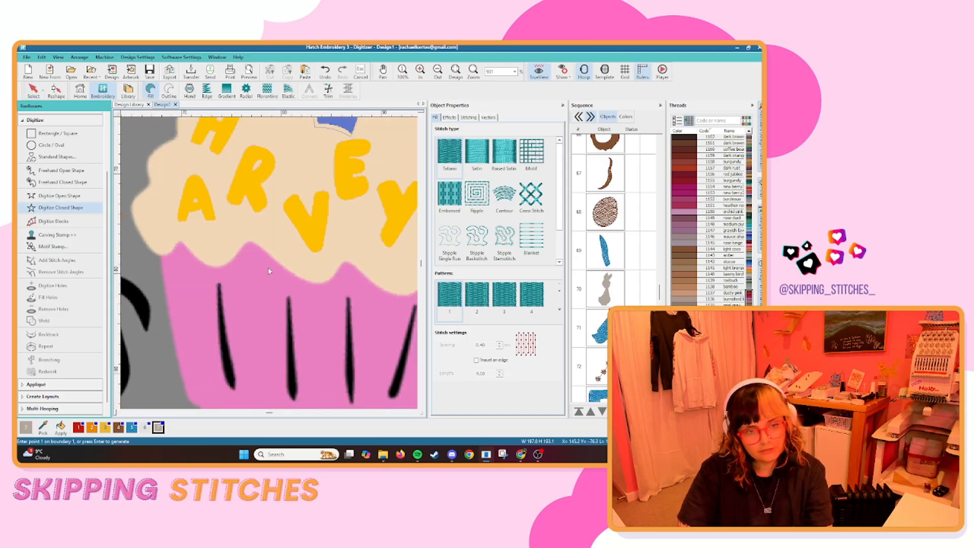
Trace the cupcake's cream frosting as a closed shape along its wavy lower edge and up the outer side.
{"action": "left_click", "coordinate": [254, 246]}
{"action": "left_click", "coordinate": [315, 274]}
{"action": "left_click", "coordinate": [345, 275]}
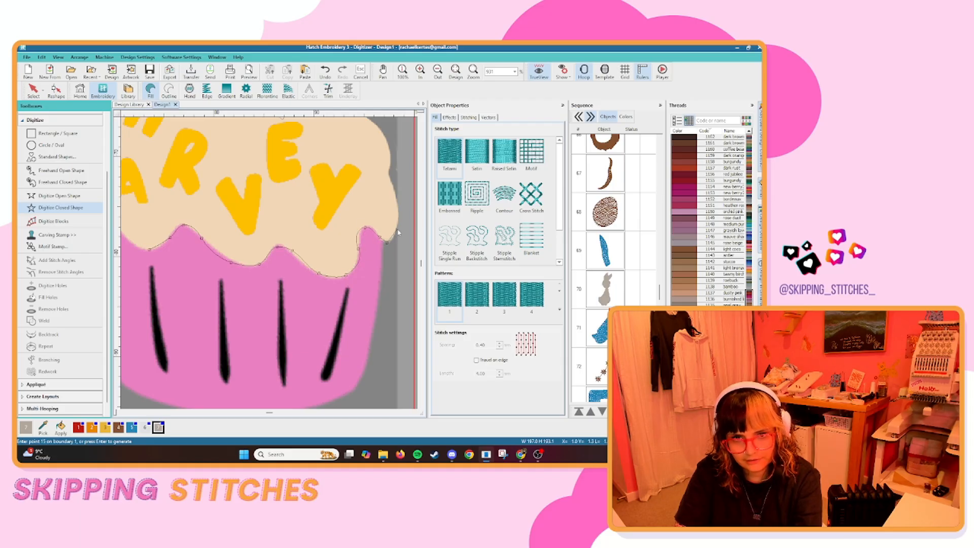
{"action": "right_click", "coordinate": [394, 187]}
{"action": "right_click", "coordinate": [387, 176]}
{"action": "right_click", "coordinate": [389, 150]}
{"action": "left_click_drag", "start_coordinate": [390, 150], "coordinate": [337, 216]}
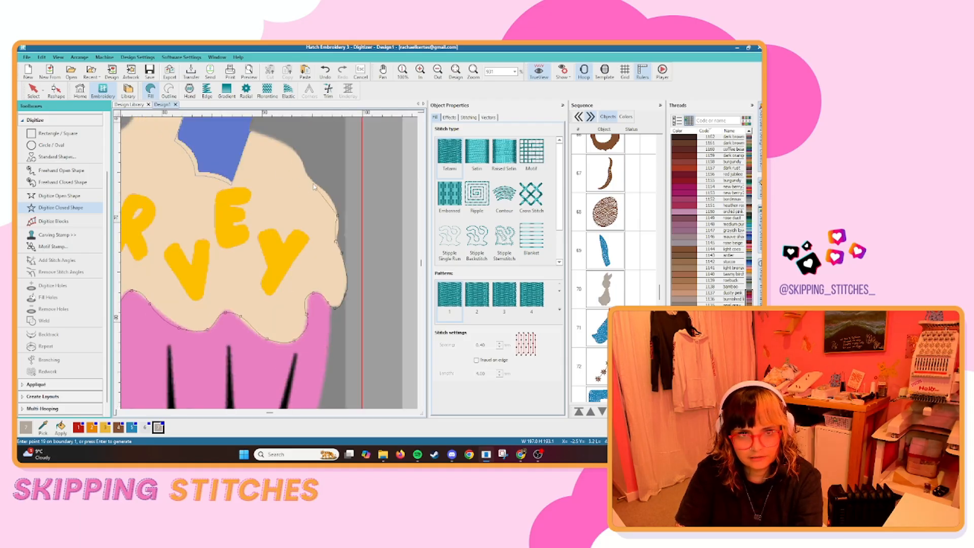
Continue the frosting outline over the top and around the candle base, and complete the closed shape.
{"action": "right_click", "coordinate": [313, 184]}
{"action": "right_click", "coordinate": [305, 167]}
{"action": "right_click", "coordinate": [292, 149]}
{"action": "left_click_drag", "start_coordinate": [257, 127], "coordinate": [262, 193]}
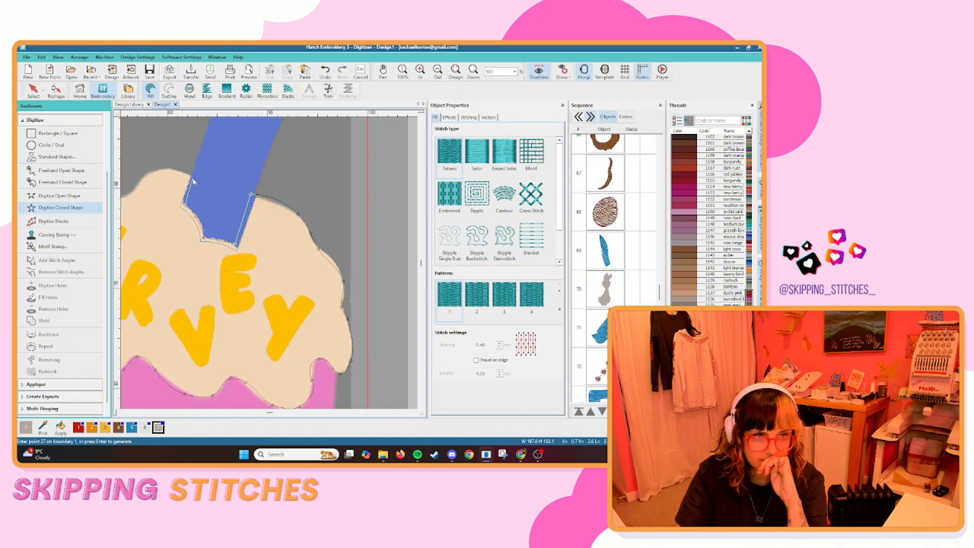
{"action": "right_click", "coordinate": [150, 173]}
{"action": "right_click", "coordinate": [131, 195]}
{"action": "right_click", "coordinate": [172, 239]}
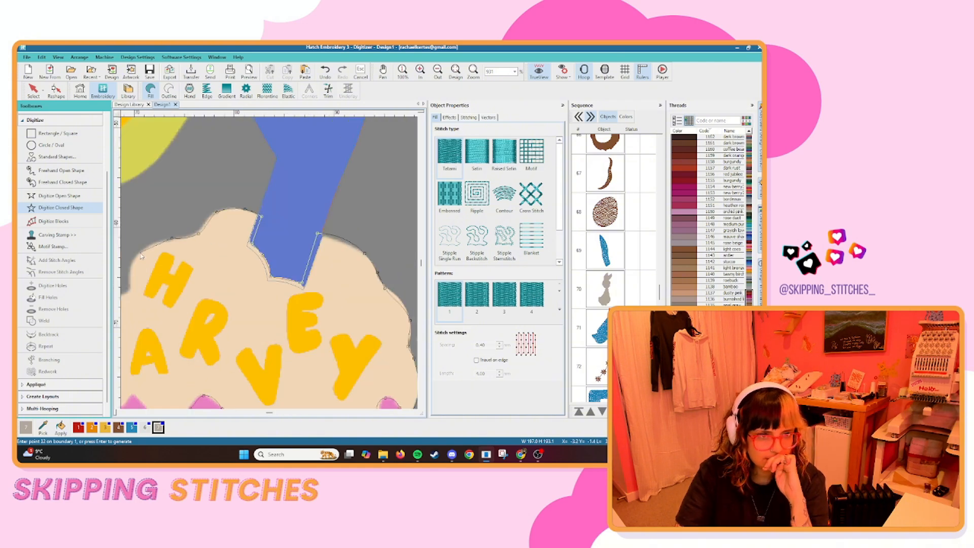
{"action": "key", "text": "Return"}
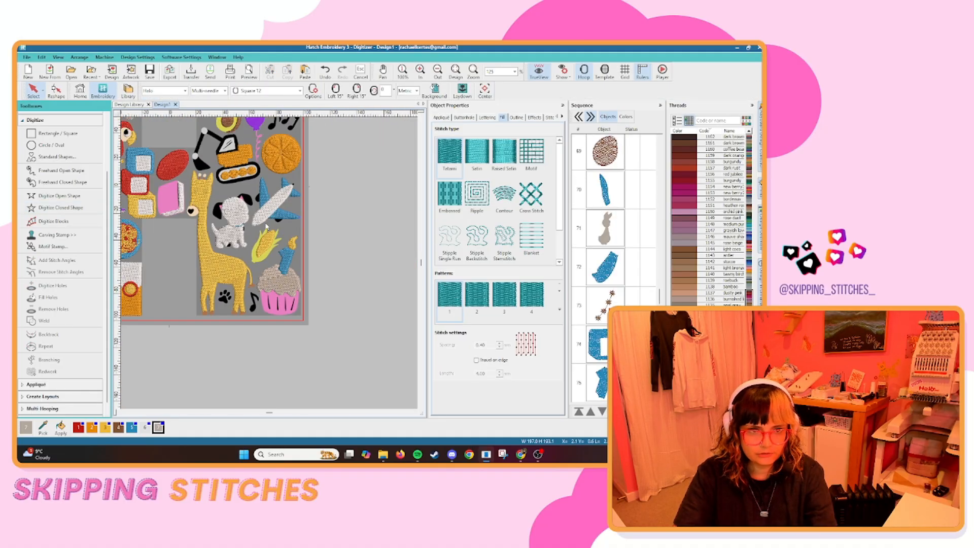
Digitize the orange slice's cream pith as a round closed fill shape beneath the segments.
{"action": "scroll", "coordinate": [266, 225], "scroll_direction": "down", "scroll_amount": 3}
{"action": "key", "text": "s"}
{"action": "scroll", "coordinate": [276, 225], "scroll_direction": "up", "scroll_amount": 11}
{"action": "left_click", "coordinate": [69, 208]}
{"action": "right_click", "coordinate": [275, 154]}
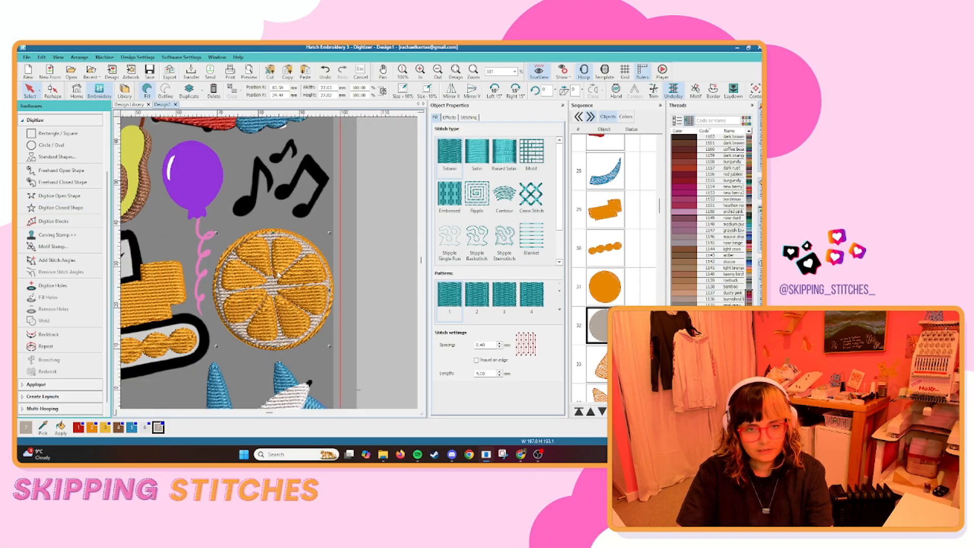
Digitize the small cream dots on the orange slice's segments as circles with a Satin stitch type.
{"action": "left_click", "coordinate": [218, 357]}
{"action": "scroll", "coordinate": [218, 358], "scroll_direction": "up", "scroll_amount": 2}
{"action": "key", "text": "s"}
{"action": "scroll", "coordinate": [274, 266], "scroll_direction": "up", "scroll_amount": 4}
{"action": "left_click", "coordinate": [60, 196]}
{"action": "left_click", "coordinate": [184, 281]}
{"action": "left_click", "coordinate": [216, 307]}
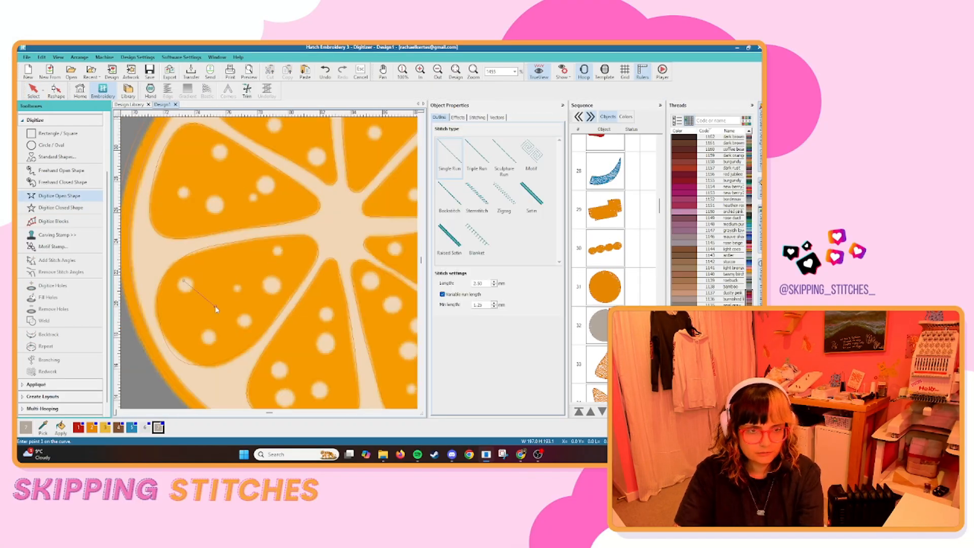
{"action": "left_click", "coordinate": [51, 145]}
{"action": "left_click", "coordinate": [199, 286]}
{"action": "left_click", "coordinate": [206, 300]}
{"action": "key", "text": "Return"}
{"action": "key", "text": "Escape"}
{"action": "key", "text": "s"}
{"action": "scroll", "coordinate": [298, 221], "scroll_direction": "down", "scroll_amount": 2}
{"action": "left_click", "coordinate": [478, 152]}
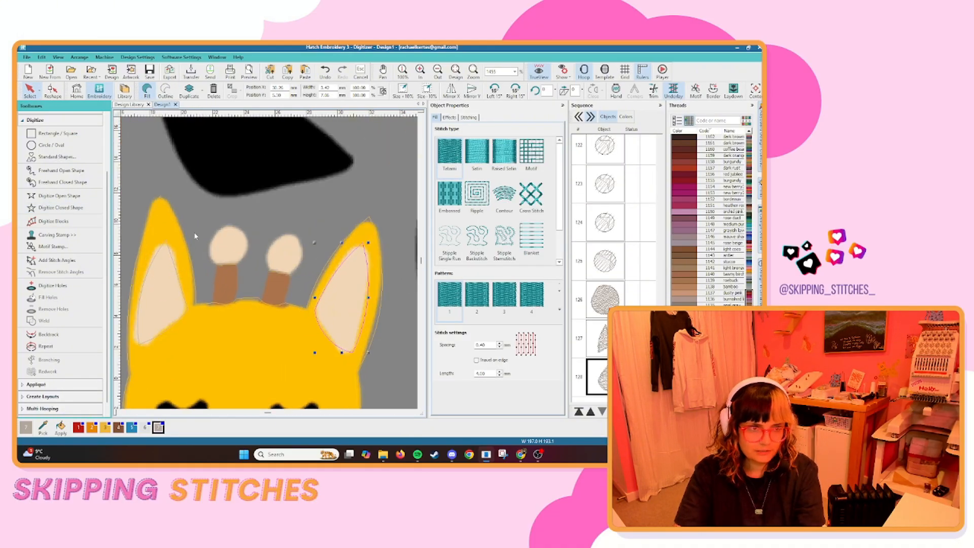
Digitize the two cream tips of the giraffe's horns as filled circles.
{"action": "left_click", "coordinate": [46, 145]}
{"action": "left_click", "coordinate": [210, 233]}
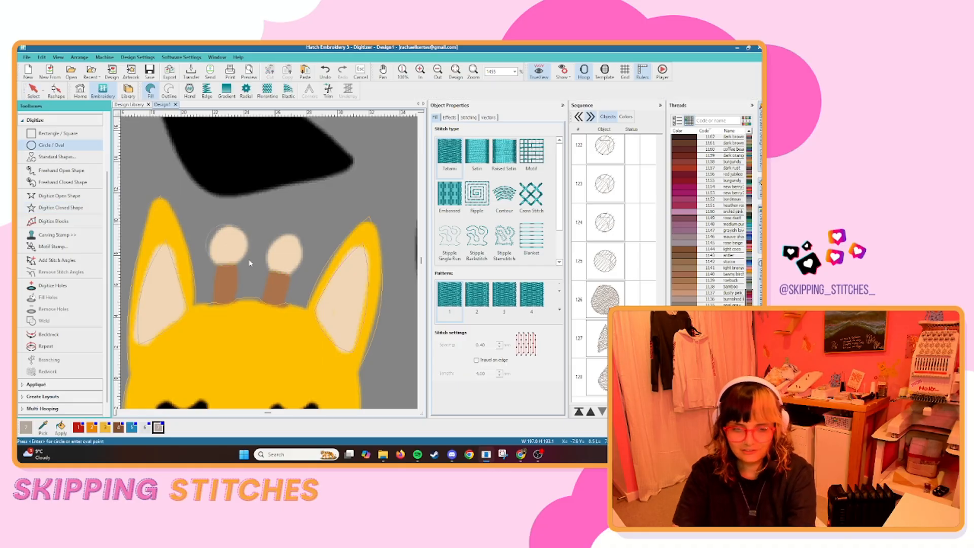
{"action": "key", "text": "Return"}
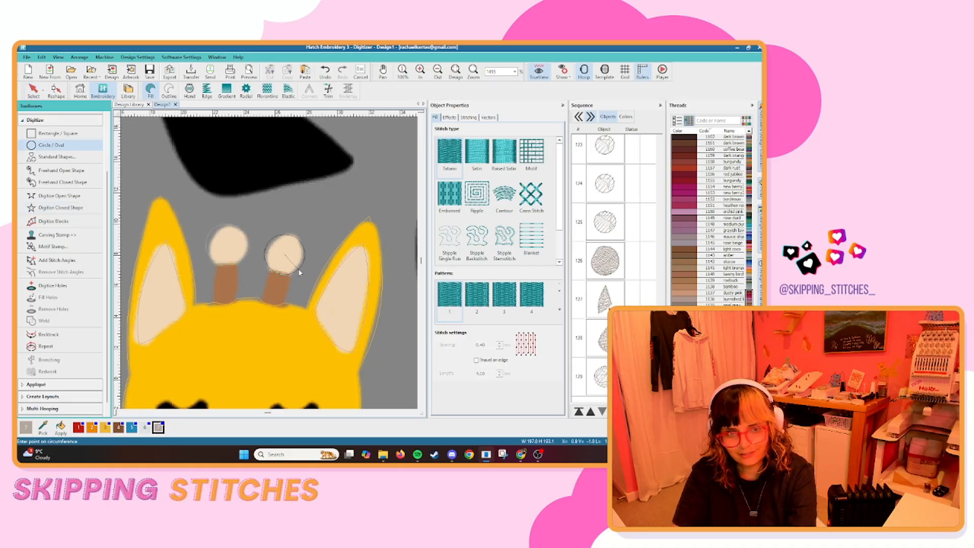
{"action": "left_click", "coordinate": [299, 269]}
{"action": "key", "text": "Return"}
{"action": "key", "text": "Escape"}
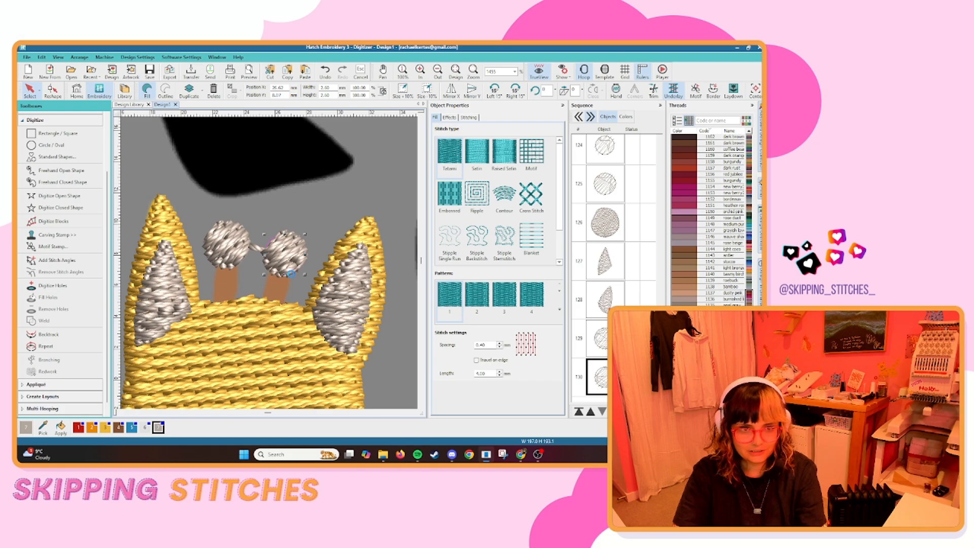
Trace the pink cupcake case as a closed fill shape, following its sides, base and the overlap beneath the wavy frosting edge.
{"action": "scroll", "coordinate": [291, 274], "scroll_direction": "down", "scroll_amount": 14}
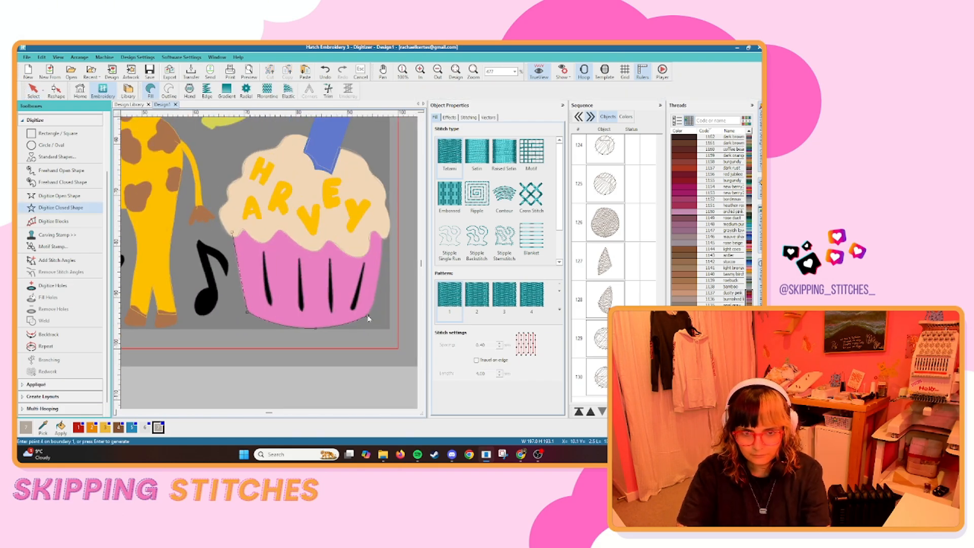
{"action": "left_click", "coordinate": [383, 233]}
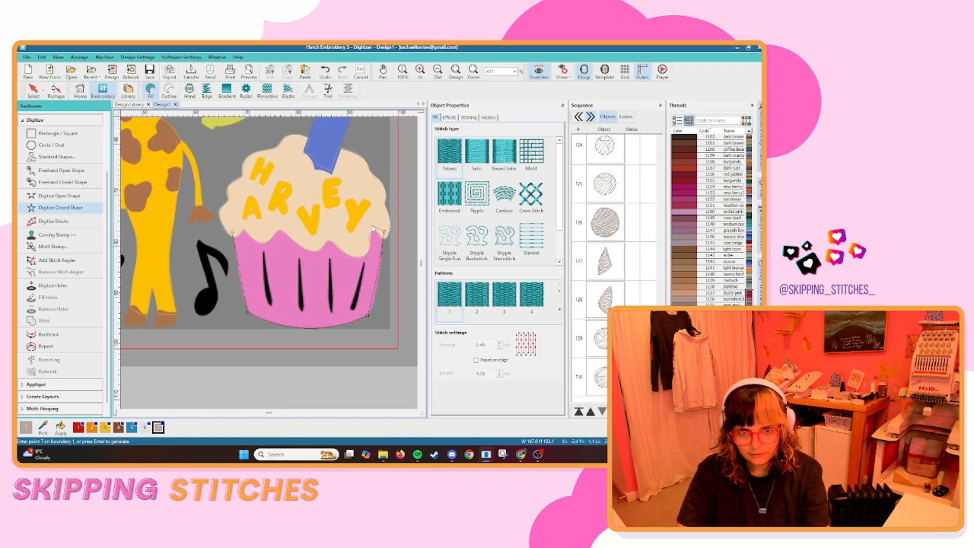
{"action": "left_click", "coordinate": [374, 229]}
{"action": "left_click", "coordinate": [367, 236]}
{"action": "left_click", "coordinate": [364, 252]}
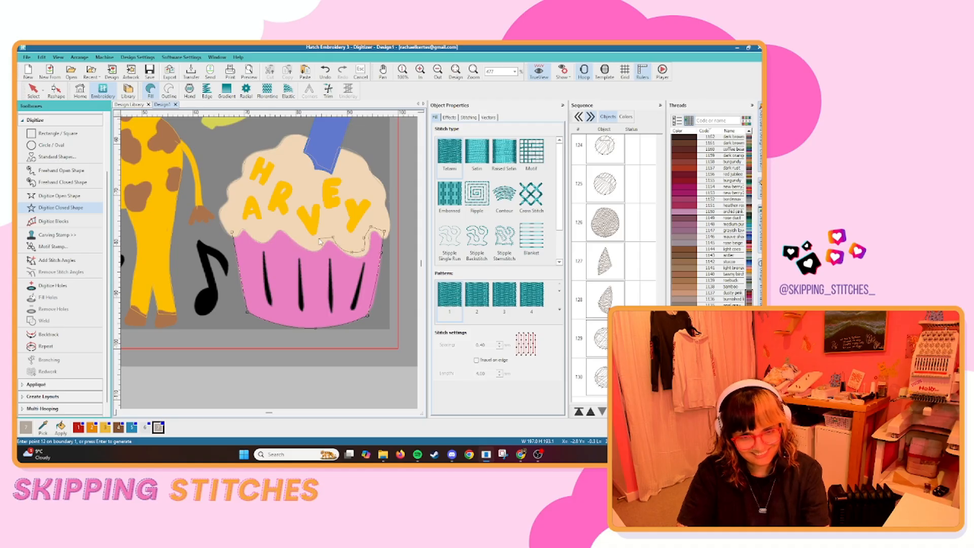
{"action": "scroll", "coordinate": [330, 242], "scroll_direction": "up", "scroll_amount": 3}
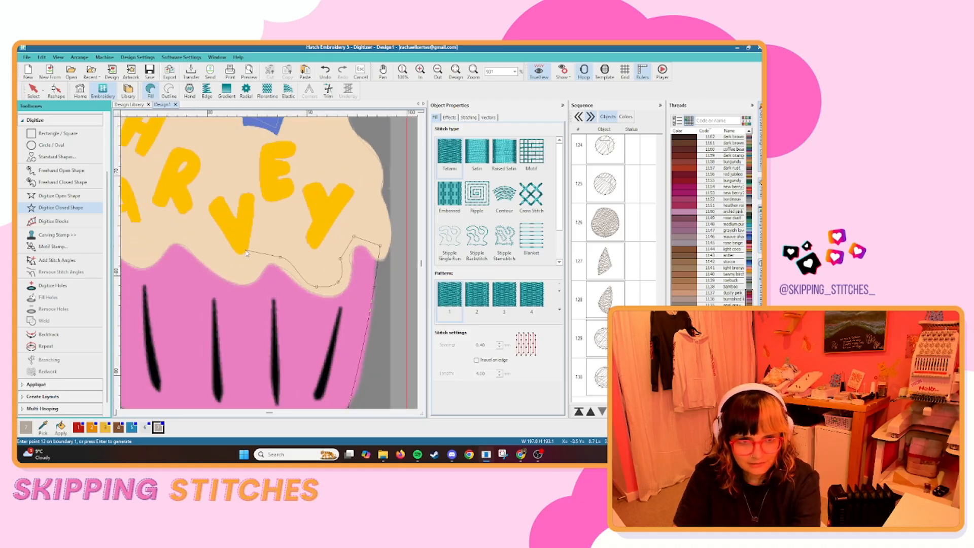
{"action": "left_click", "coordinate": [245, 277]}
{"action": "left_click", "coordinate": [212, 266]}
{"action": "left_click", "coordinate": [190, 240]}
{"action": "left_click", "coordinate": [180, 239]}
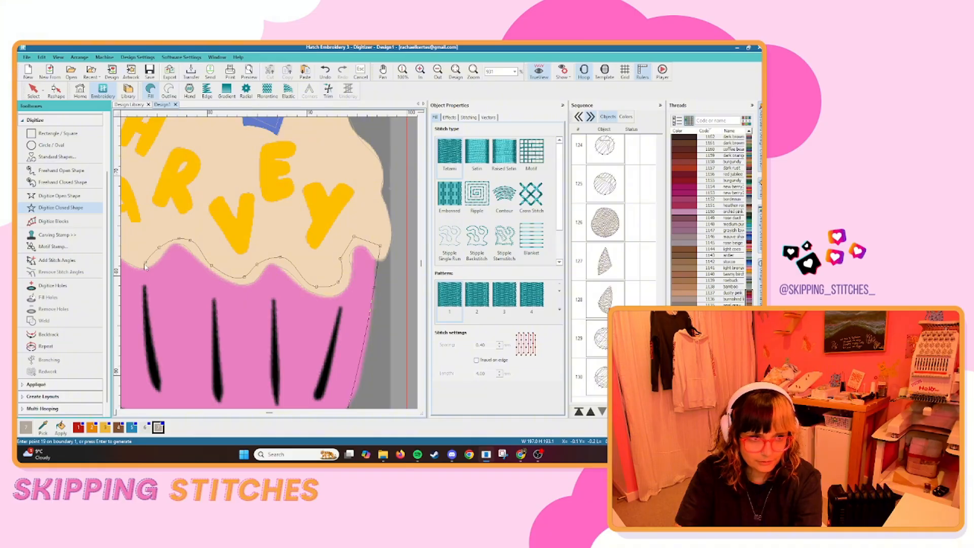
{"action": "left_click", "coordinate": [145, 267]}
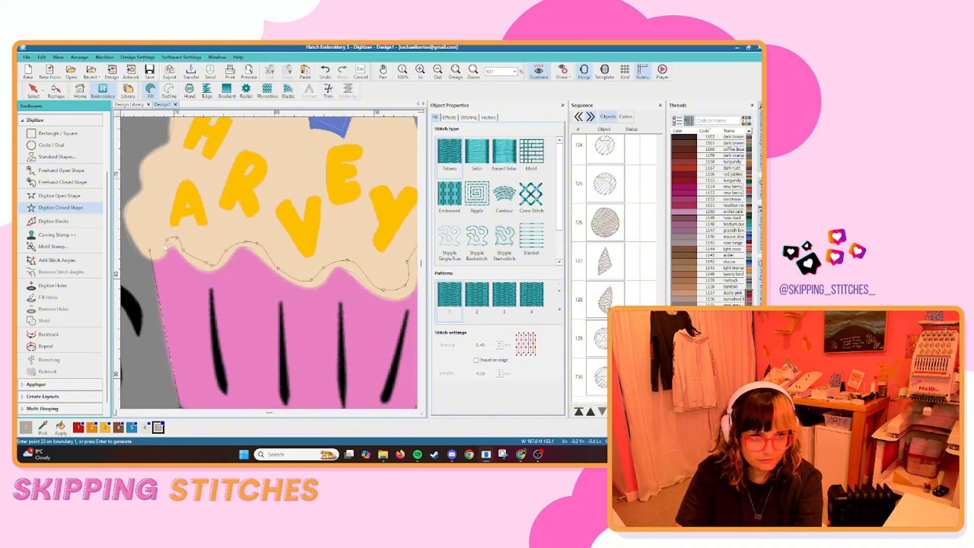
{"action": "key", "text": "Return"}
Assign the fuchsia thread 1230 to the cupcake case and place it at the start of the stitching sequence.
{"action": "scroll", "coordinate": [374, 269], "scroll_direction": "down", "scroll_amount": 3}
{"action": "key", "text": "Escape"}
{"action": "scroll", "coordinate": [699, 192], "scroll_direction": "up", "scroll_amount": 15}
{"action": "left_click", "coordinate": [697, 189]}
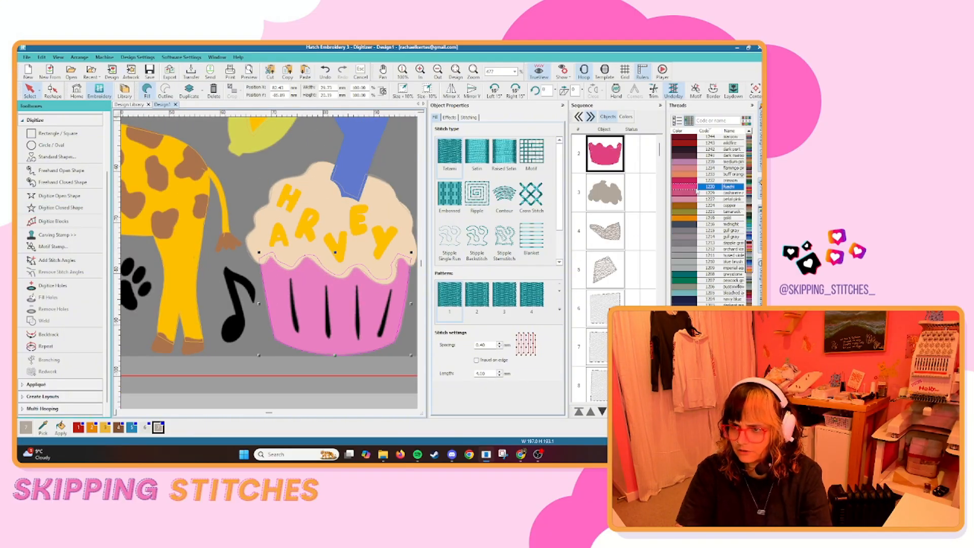
{"action": "left_click", "coordinate": [331, 387]}
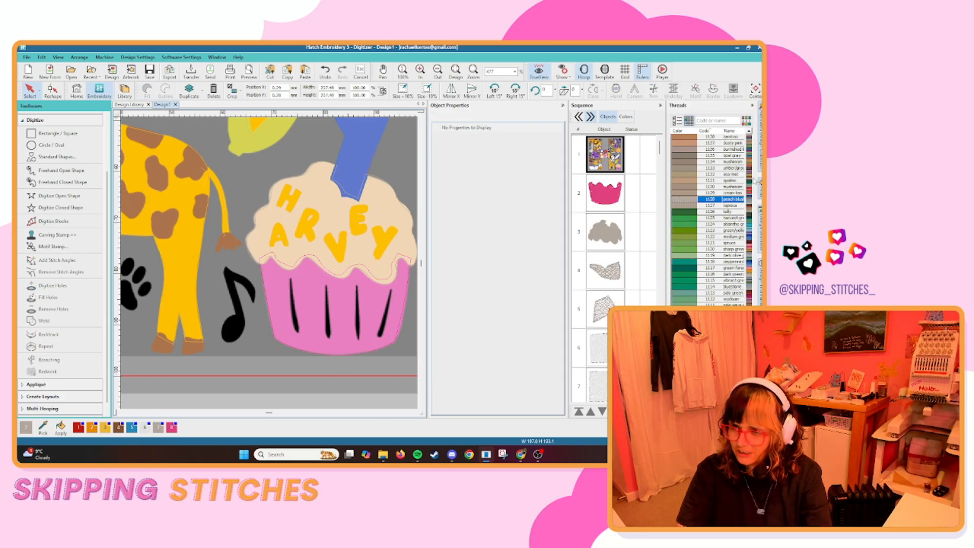
Digitize the football's long cream seam and its zigzag cross-laces as open outline shapes.
{"action": "scroll", "coordinate": [240, 233], "scroll_direction": "down", "scroll_amount": 10}
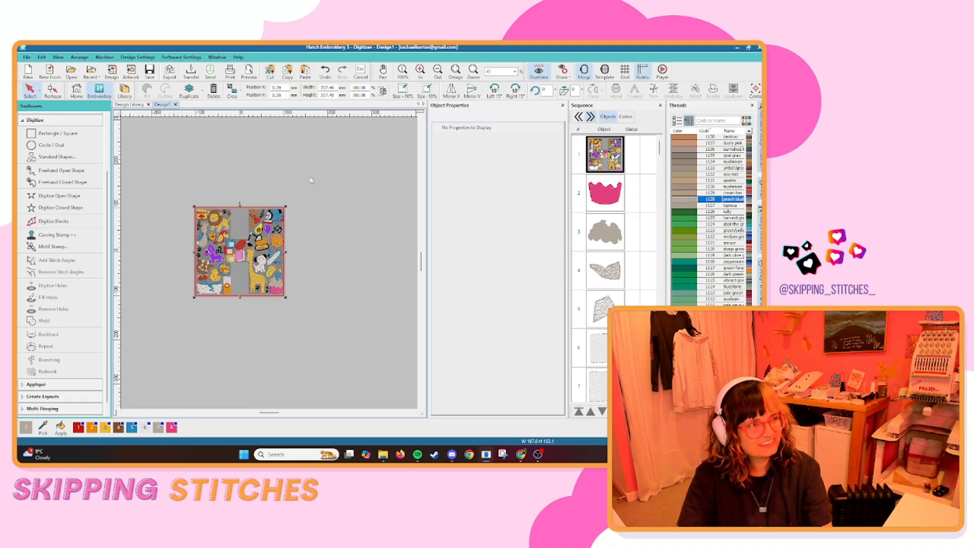
{"action": "scroll", "coordinate": [231, 241], "scroll_direction": "up", "scroll_amount": 8}
{"action": "left_click", "coordinate": [272, 261]}
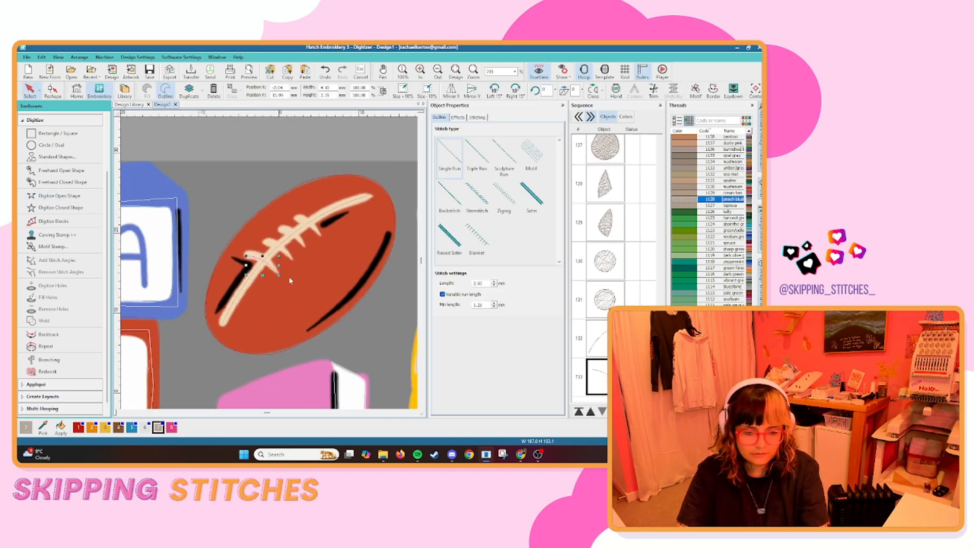
{"action": "left_click", "coordinate": [60, 207]}
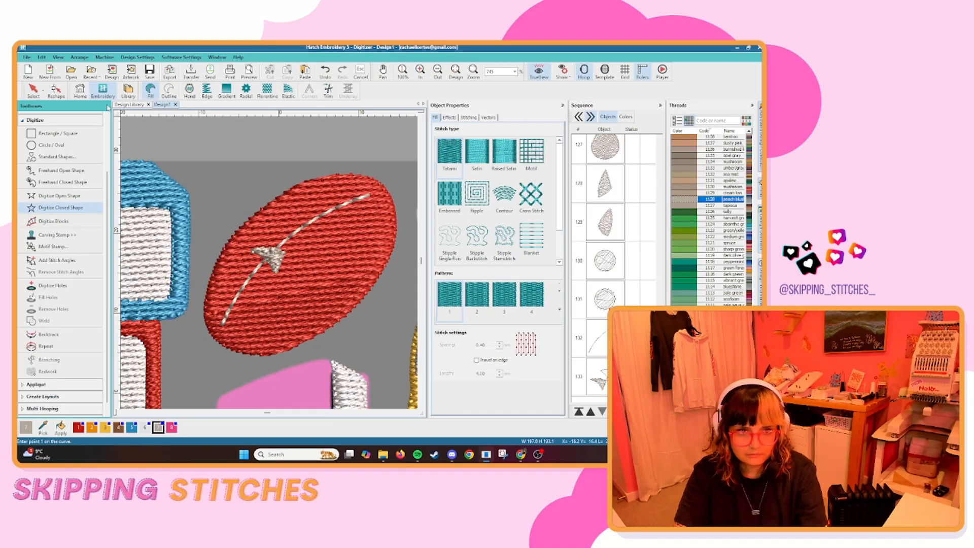
{"action": "key", "text": "Escape"}
{"action": "key", "text": "Delete"}
{"action": "left_click", "coordinate": [60, 196]}
{"action": "key", "text": "s"}
{"action": "left_click", "coordinate": [275, 270]}
{"action": "key", "text": "Return"}
Change both football lace outlines to Satin with a width of 1 mm and turn on Calligraphy.
{"action": "key", "text": "s"}
{"action": "left_click", "coordinate": [532, 194]}
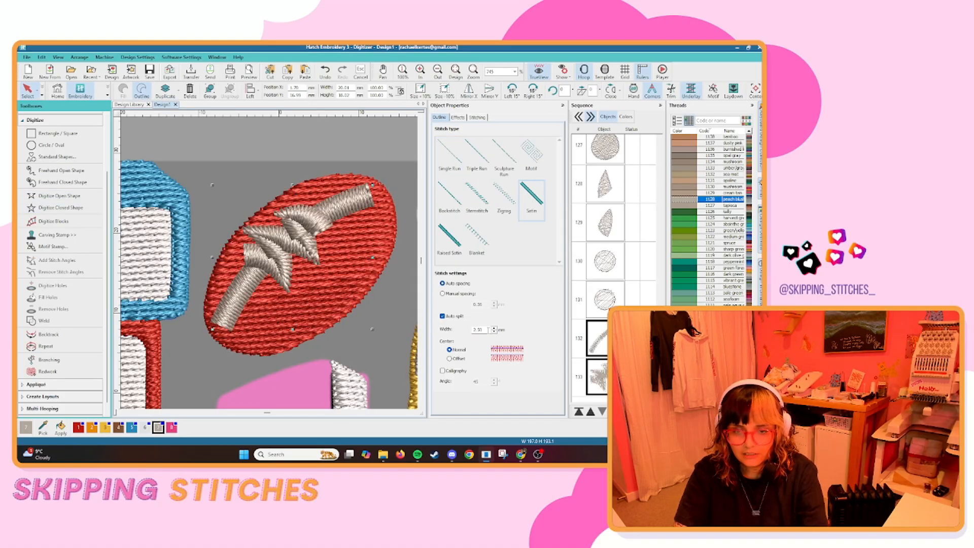
{"action": "left_click_drag", "start_coordinate": [488, 330], "coordinate": [470, 330]}
{"action": "type", "text": "1"}
{"action": "key", "text": "Return"}
{"action": "left_click", "coordinate": [442, 371]}
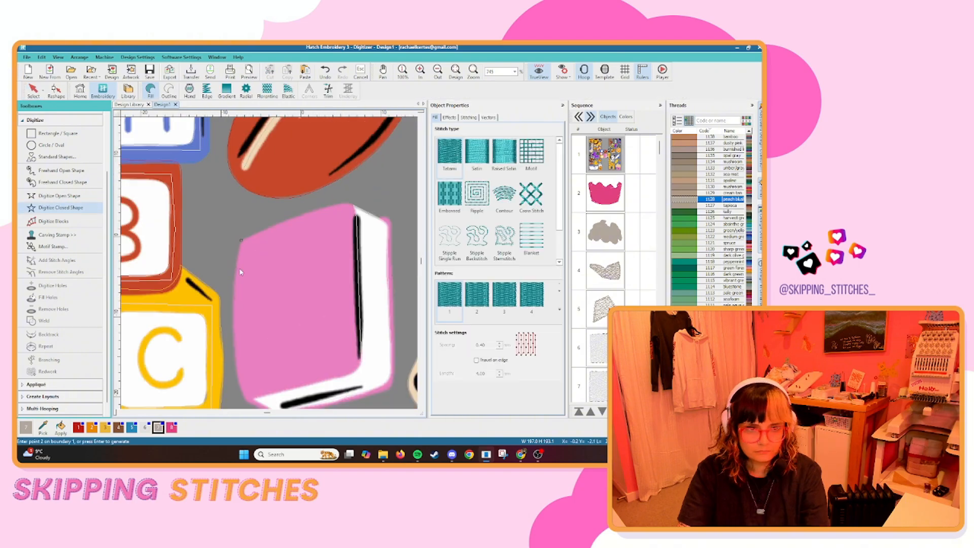
Trace the pink book as a closed fill shape around its outer edges and complete it.
{"action": "left_click", "coordinate": [257, 335]}
{"action": "left_click", "coordinate": [314, 323]}
{"action": "scroll", "coordinate": [305, 284], "scroll_direction": "up", "scroll_amount": 2}
{"action": "left_click", "coordinate": [316, 274]}
{"action": "left_click", "coordinate": [378, 254]}
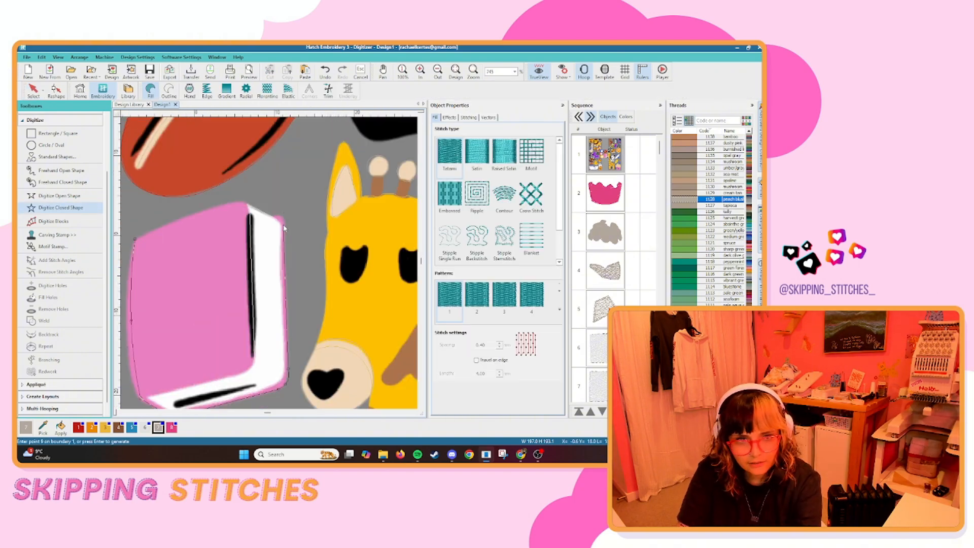
{"action": "scroll", "coordinate": [284, 219], "scroll_direction": "up", "scroll_amount": 4}
{"action": "left_click", "coordinate": [258, 263]}
{"action": "left_click", "coordinate": [242, 263]}
{"action": "left_click", "coordinate": [229, 264]}
{"action": "left_click", "coordinate": [180, 242]}
{"action": "left_click", "coordinate": [173, 233]}
{"action": "scroll", "coordinate": [198, 254], "scroll_direction": "down", "scroll_amount": 5}
{"action": "key", "text": "Return"}
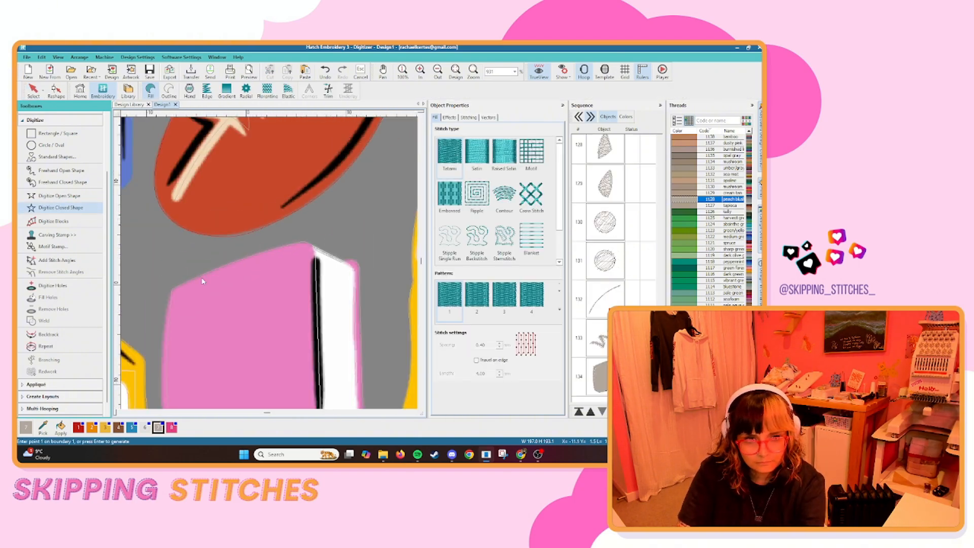
Recolour the book with the cupcake case's pink thread and move it to the start of the stitching sequence.
{"action": "key", "text": "Escape"}
{"action": "left_click", "coordinate": [171, 428]}
{"action": "left_click", "coordinate": [579, 411]}
{"action": "key", "text": "s"}
{"action": "scroll", "coordinate": [248, 256], "scroll_direction": "down", "scroll_amount": 7}
{"action": "left_click", "coordinate": [264, 314]}
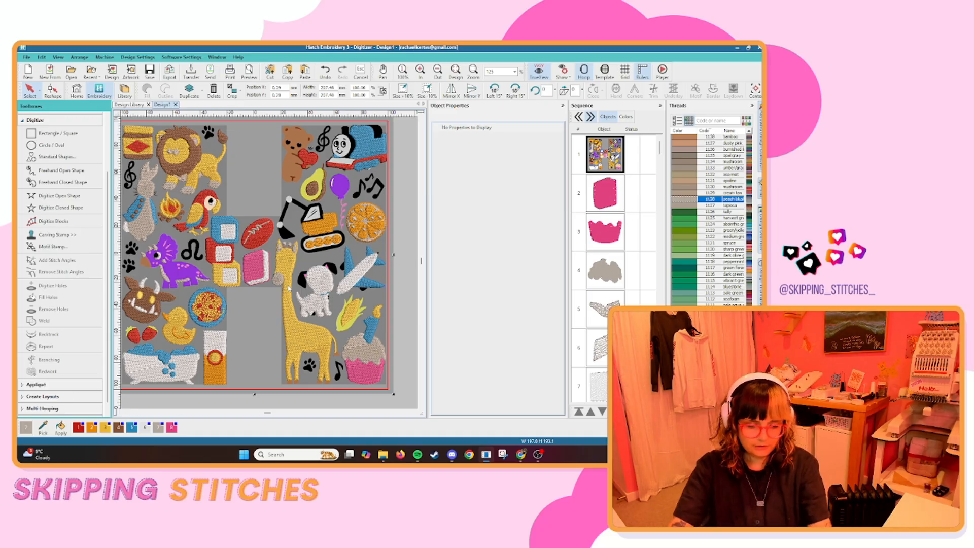
Digitize the pink inside of both puppy ears as closed fill shapes and move them to the start of the sequence.
{"action": "key", "text": "s"}
{"action": "scroll", "coordinate": [355, 266], "scroll_direction": "up", "scroll_amount": 6}
{"action": "scroll", "coordinate": [242, 283], "scroll_direction": "up", "scroll_amount": 6}
{"action": "left_click", "coordinate": [69, 208]}
{"action": "left_click", "coordinate": [171, 428]}
{"action": "left_click", "coordinate": [239, 224]}
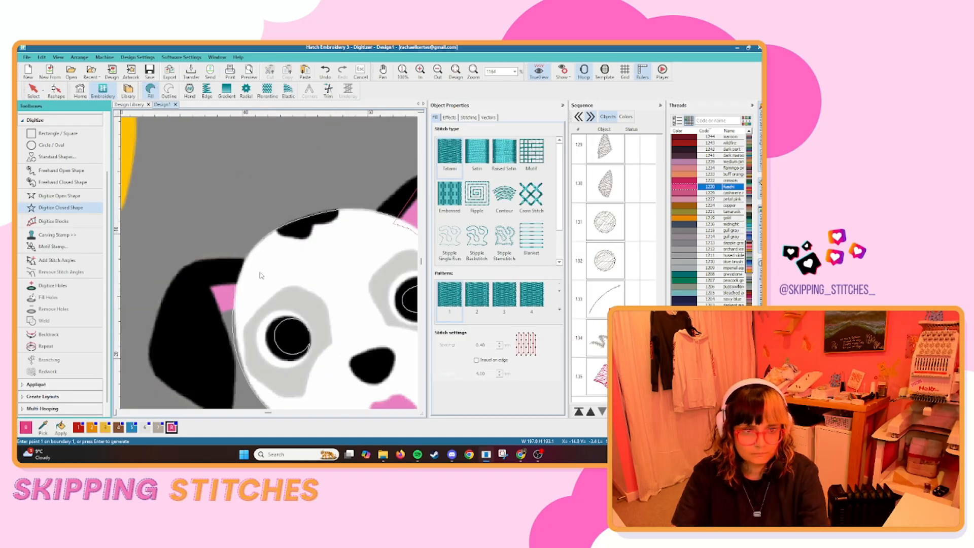
{"action": "left_click", "coordinate": [40, 92]}
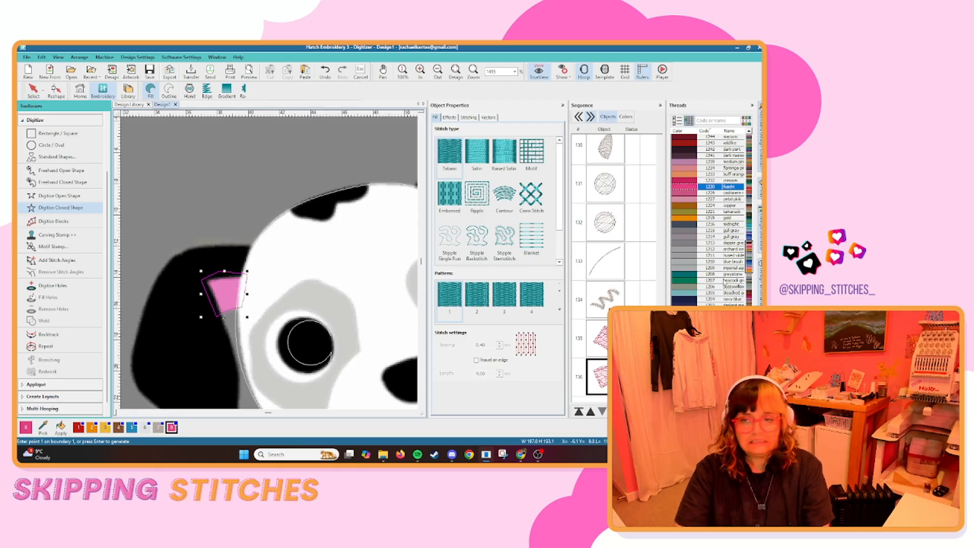
{"action": "left_click", "coordinate": [602, 339], "text": "ctrl"}
{"action": "left_click", "coordinate": [579, 412]}
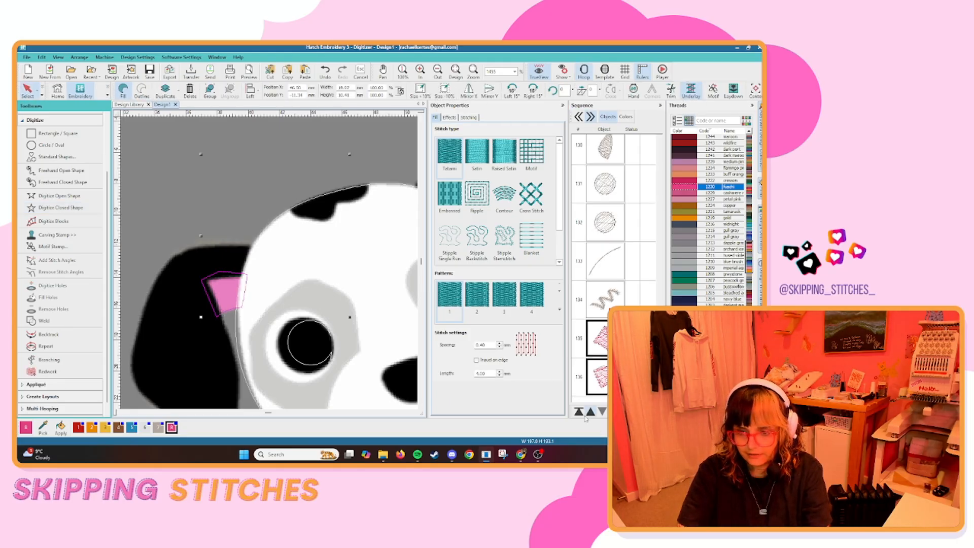
Digitize the puppy's pink tongue as a closed fill shape and reshape its side points to match the artwork.
{"action": "scroll", "coordinate": [246, 260], "scroll_direction": "down", "scroll_amount": 5}
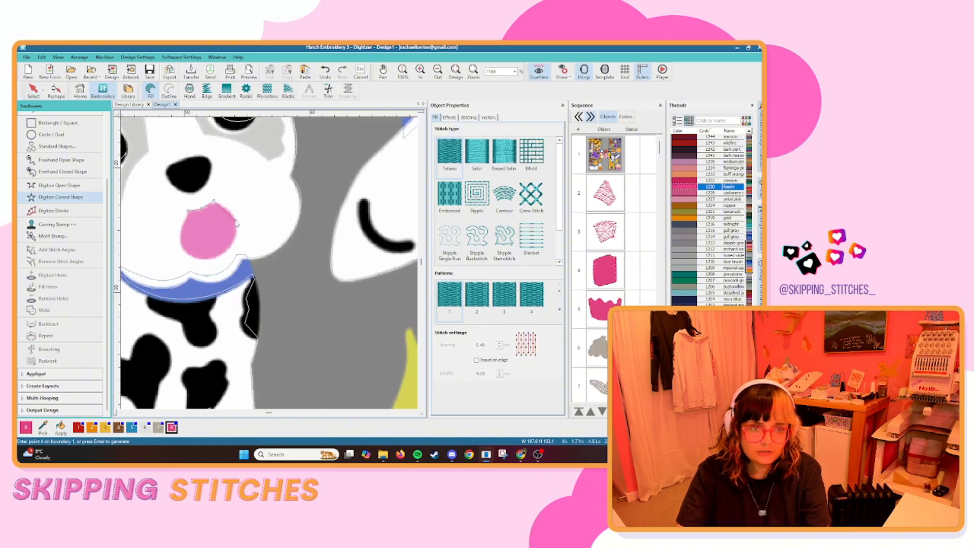
{"action": "key", "text": "Return"}
{"action": "right_click", "coordinate": [179, 234]}
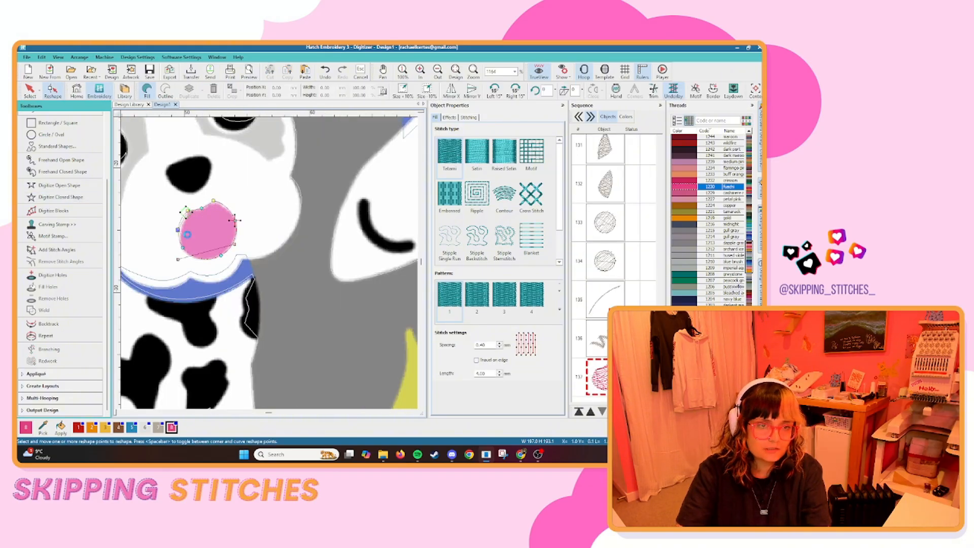
{"action": "left_click_drag", "start_coordinate": [180, 234], "coordinate": [235, 231]}
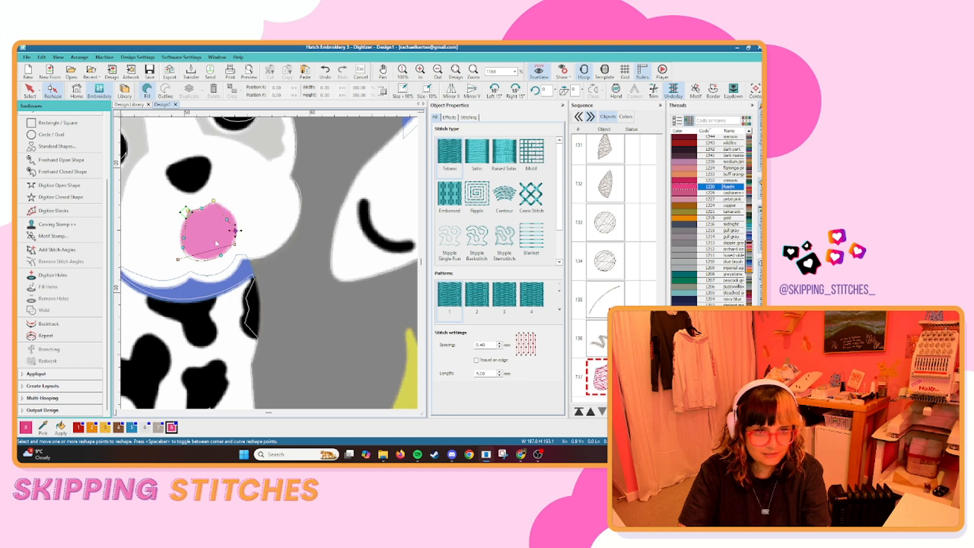
{"action": "left_click", "coordinate": [30, 90]}
{"action": "left_click", "coordinate": [282, 253]}
Start tracing the triceratops's purple body as a closed shape from the beak edge along the neck and belly to the front leg.
{"action": "scroll", "coordinate": [283, 249], "scroll_direction": "down", "scroll_amount": 12}
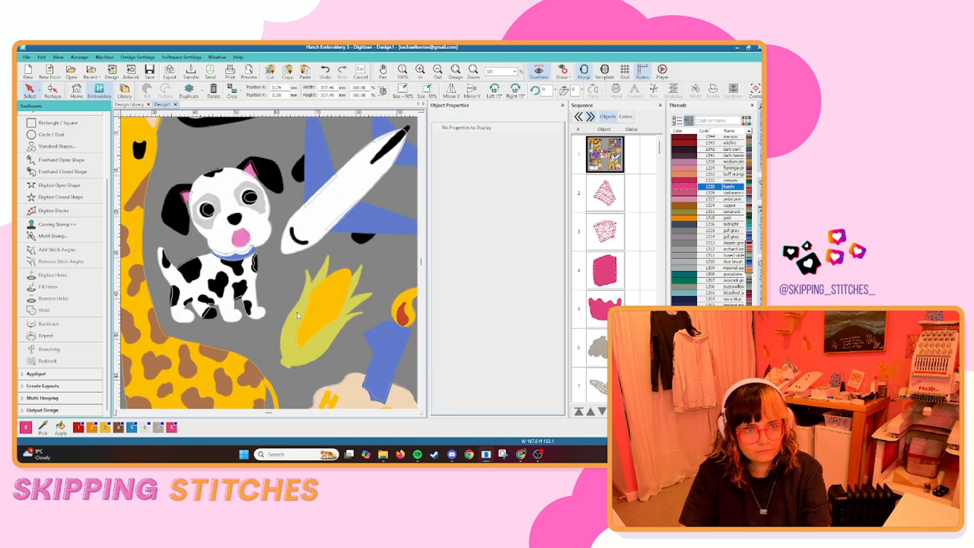
{"action": "scroll", "coordinate": [203, 244], "scroll_direction": "up", "scroll_amount": 3}
{"action": "scroll", "coordinate": [260, 274], "scroll_direction": "up", "scroll_amount": 5}
{"action": "left_click", "coordinate": [60, 197]}
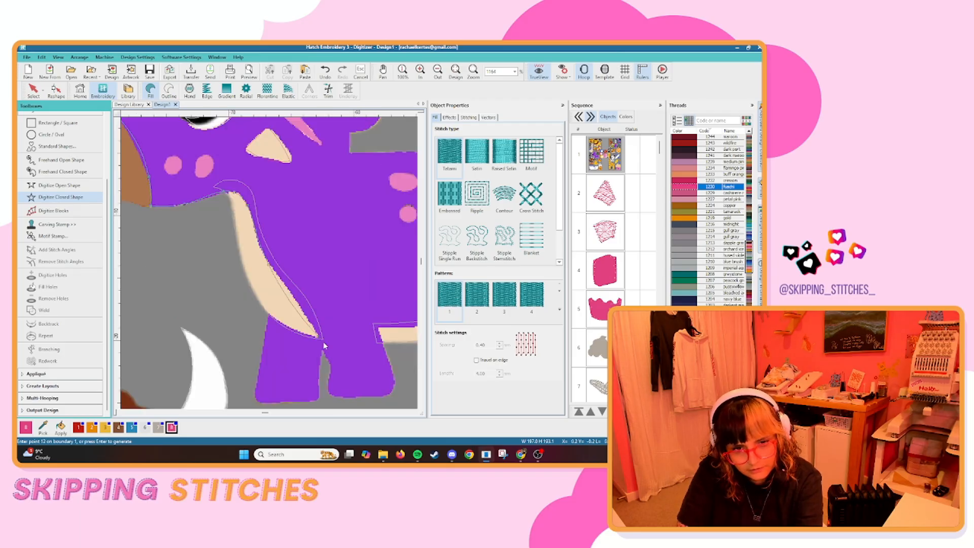
{"action": "right_click", "coordinate": [331, 366]}
{"action": "right_click", "coordinate": [329, 385]}
{"action": "right_click", "coordinate": [329, 393]}
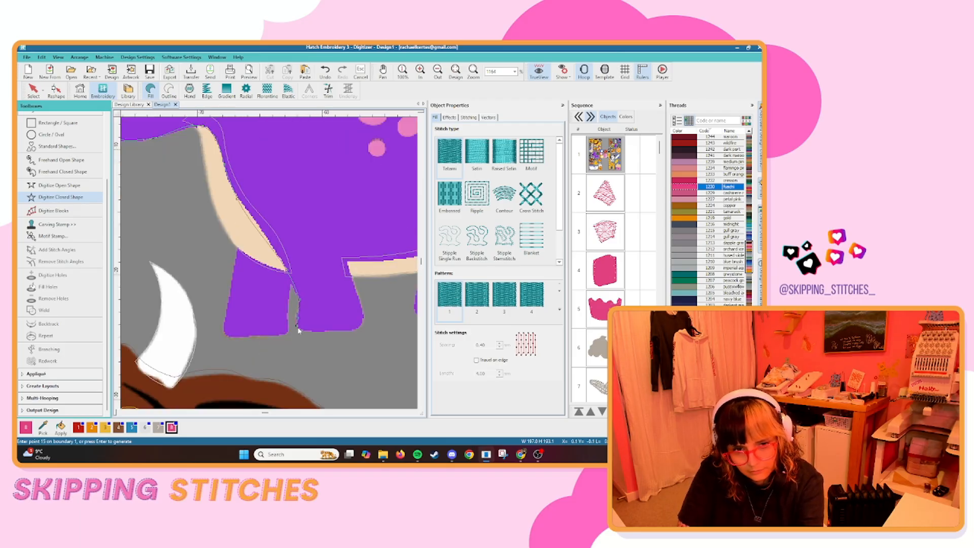
Continue the triceratops outline up the front leg, around the back leg and along the underside of the tail.
{"action": "right_click", "coordinate": [364, 309]}
{"action": "left_click", "coordinate": [353, 277]}
{"action": "right_click", "coordinate": [310, 267]}
{"action": "right_click", "coordinate": [343, 291]}
{"action": "right_click", "coordinate": [354, 268]}
{"action": "left_click", "coordinate": [339, 227]}
{"action": "right_click", "coordinate": [312, 255]}
{"action": "right_click", "coordinate": [334, 243]}
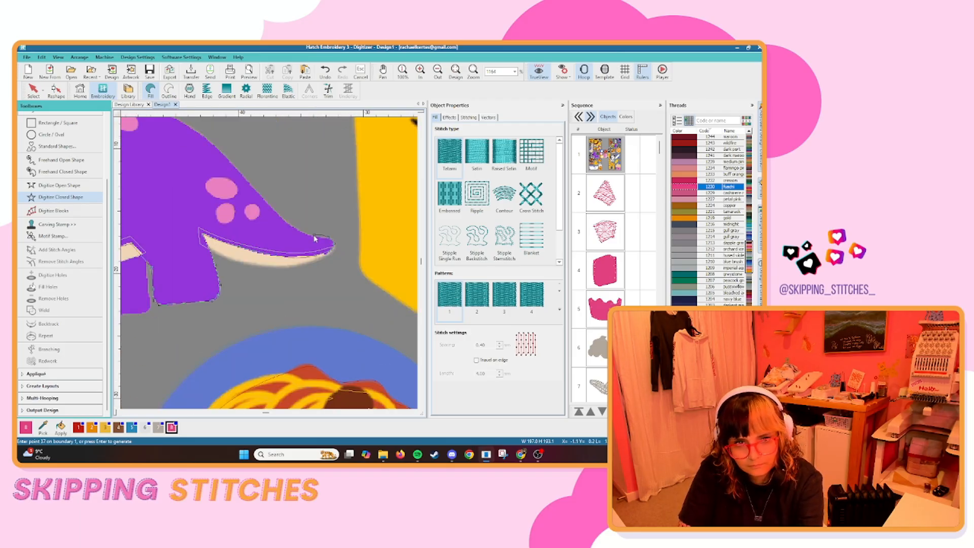
Continue the triceratops outline around the tail tip, over the back and up the scalloped frill.
{"action": "right_click", "coordinate": [314, 237]}
{"action": "right_click", "coordinate": [267, 204]}
{"action": "right_click", "coordinate": [251, 199]}
{"action": "left_click", "coordinate": [157, 234]}
{"action": "left_click", "coordinate": [157, 216]}
{"action": "right_click", "coordinate": [189, 189]}
{"action": "left_click", "coordinate": [184, 168]}
{"action": "left_click", "coordinate": [225, 188]}
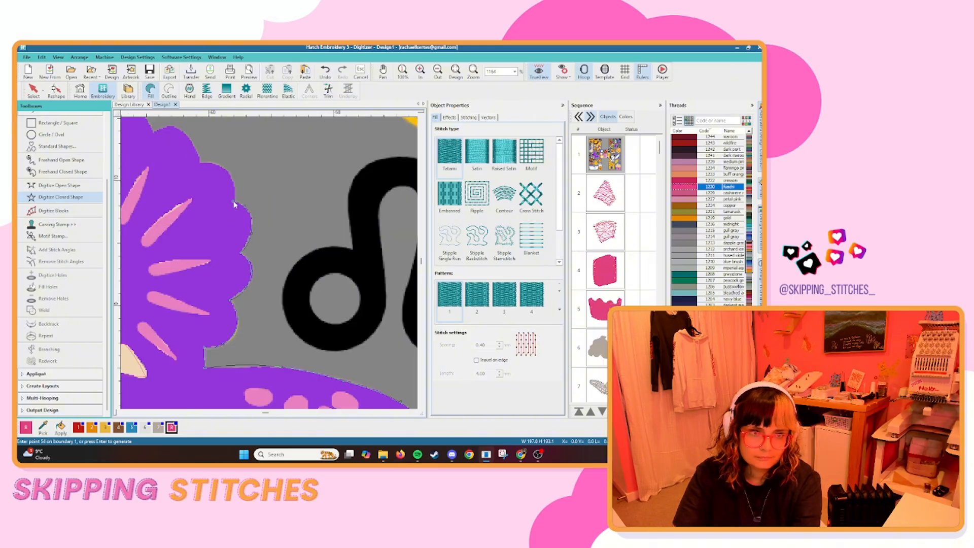
Trace the rest of the frill and the top of the head, and complete the triceratops body shape.
{"action": "left_click", "coordinate": [201, 163]}
{"action": "right_click", "coordinate": [209, 192]}
{"action": "right_click", "coordinate": [193, 257]}
{"action": "left_click", "coordinate": [155, 321]}
{"action": "left_click", "coordinate": [191, 322]}
{"action": "key", "text": "Return"}
Assign a purple thread from the chart to the triceratops body.
{"action": "scroll", "coordinate": [280, 240], "scroll_direction": "down", "scroll_amount": 5}
{"action": "left_click_drag", "start_coordinate": [750, 258], "coordinate": [752, 235]}
{"action": "left_click", "coordinate": [715, 299]}
{"action": "key", "text": "s"}
{"action": "scroll", "coordinate": [344, 310], "scroll_direction": "up", "scroll_amount": 5}
{"action": "scroll", "coordinate": [278, 276], "scroll_direction": "down", "scroll_amount": 6}
{"action": "left_click_drag", "start_coordinate": [289, 284], "coordinate": [359, 271]}
{"action": "left_click", "coordinate": [267, 267]}
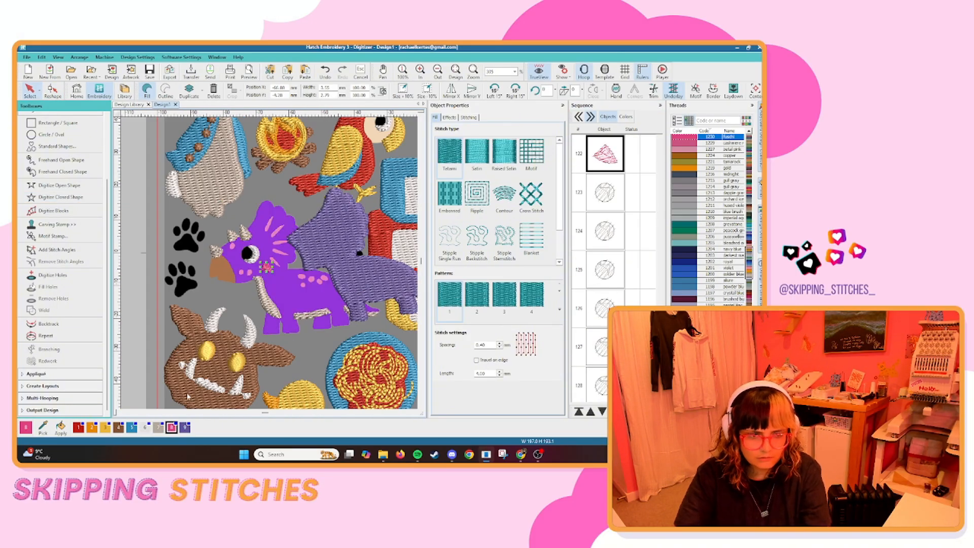
{"action": "key", "text": "ctrl+z"}
List the sequence by colour and move the triceratops body's purple block earlier in the stitching order.
{"action": "left_click", "coordinate": [626, 117]}
{"action": "left_click", "coordinate": [594, 412]}
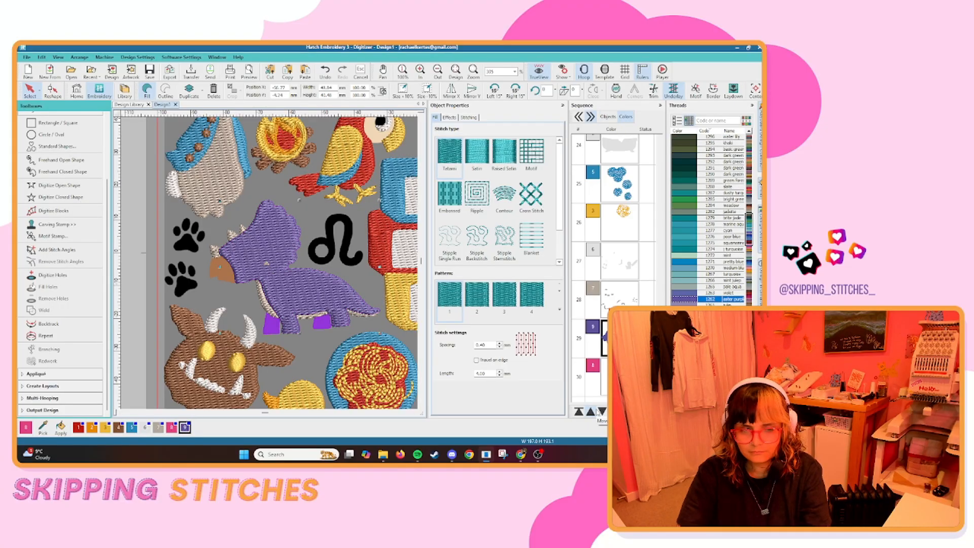
Select the triceratops' three cream horn pieces in the object sequence and move them after the purple body.
{"action": "left_click", "coordinate": [593, 289]}
{"action": "left_click", "coordinate": [608, 117]}
{"action": "scroll", "coordinate": [605, 264], "scroll_direction": "down", "scroll_amount": 3}
{"action": "left_click", "coordinate": [605, 264]}
{"action": "key", "text": "s"}
{"action": "left_click", "coordinate": [604, 303], "text": "ctrl"}
{"action": "left_click", "coordinate": [604, 380], "text": "ctrl"}
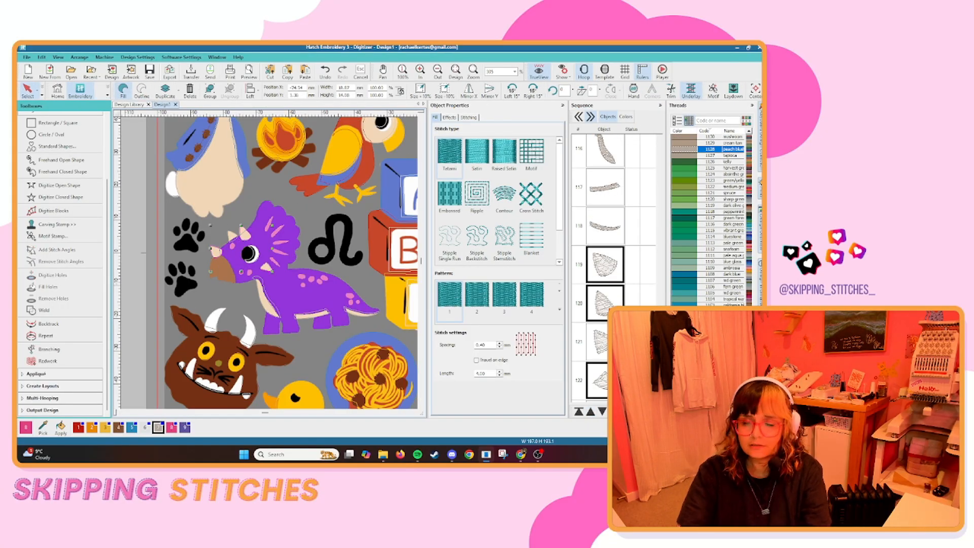
{"action": "left_click", "coordinate": [602, 411]}
{"action": "left_click", "coordinate": [626, 117]}
{"action": "key", "text": "s"}
{"action": "left_click", "coordinate": [608, 117]}
{"action": "scroll", "coordinate": [192, 202], "scroll_direction": "up", "scroll_amount": 1}
{"action": "key", "text": "s"}
Trace the triceratops' two far legs below the cream belly as closed fill shapes.
{"action": "left_click", "coordinate": [131, 300]}
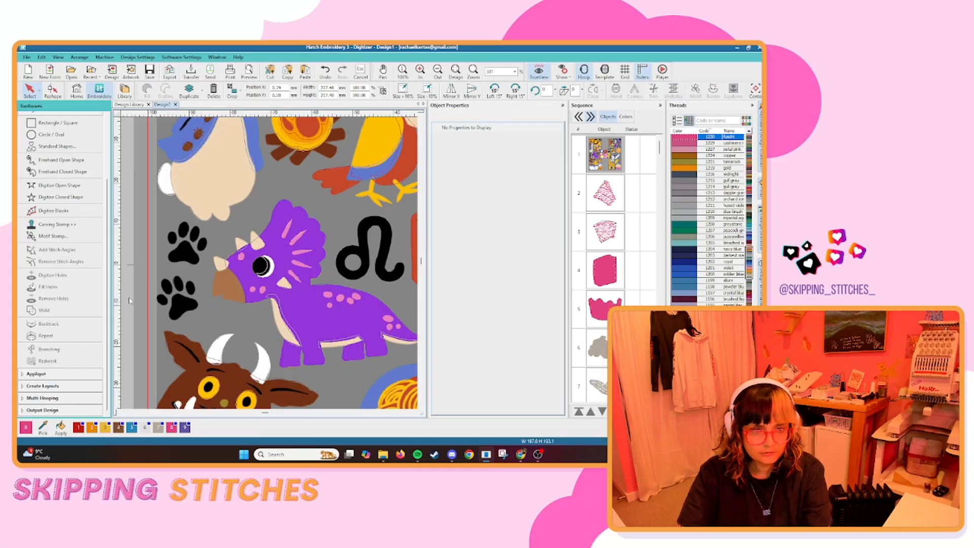
{"action": "scroll", "coordinate": [299, 355], "scroll_direction": "up", "scroll_amount": 5}
{"action": "key", "text": "s"}
{"action": "key", "text": "s"}
{"action": "left_click", "coordinate": [60, 197]}
{"action": "left_click", "coordinate": [236, 375]}
{"action": "key", "text": "Return"}
{"action": "scroll", "coordinate": [304, 257], "scroll_direction": "up", "scroll_amount": 3}
{"action": "left_click", "coordinate": [359, 319]}
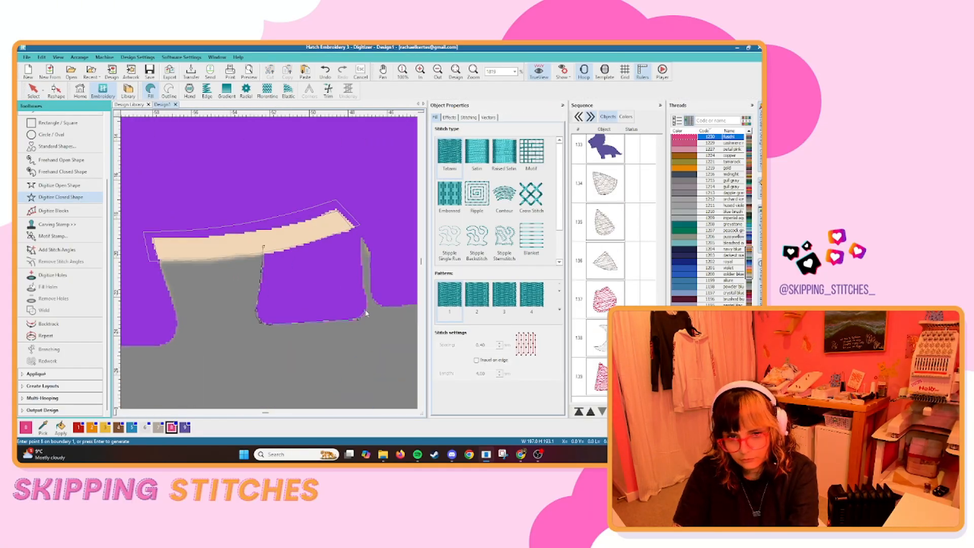
{"action": "left_click", "coordinate": [367, 305]}
{"action": "key", "text": "Return"}
{"action": "key", "text": "Escape"}
Recolour the far triceratops legs purple and move them to the start of the stitching order.
{"action": "left_click", "coordinate": [185, 427]}
{"action": "left_click", "coordinate": [578, 411]}
{"action": "left_click", "coordinate": [273, 379]}
{"action": "scroll", "coordinate": [283, 281], "scroll_direction": "down", "scroll_amount": 14}
{"action": "key", "text": "d"}
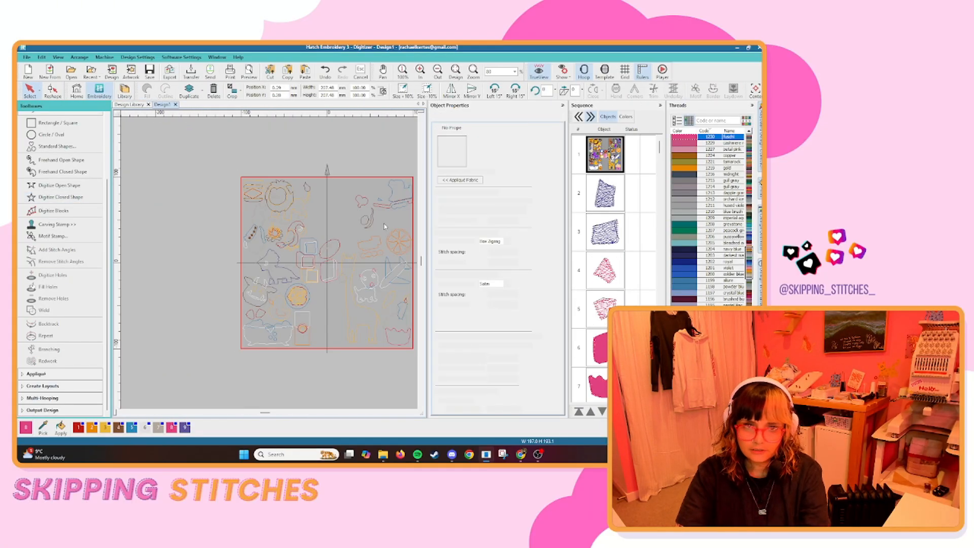
{"action": "key", "text": "s"}
Trace the upper curls of the pink balloon string as an open Single Run outline, starting at the balloon's knot.
{"action": "scroll", "coordinate": [384, 227], "scroll_direction": "down", "scroll_amount": 2}
{"action": "scroll", "coordinate": [270, 264], "scroll_direction": "up", "scroll_amount": 2}
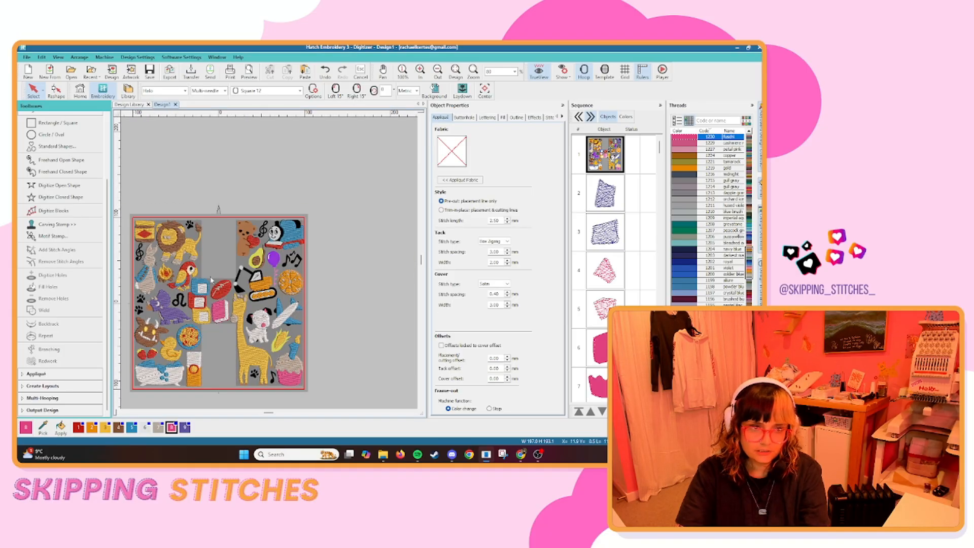
{"action": "scroll", "coordinate": [281, 249], "scroll_direction": "up", "scroll_amount": 9}
{"action": "left_click", "coordinate": [60, 185]}
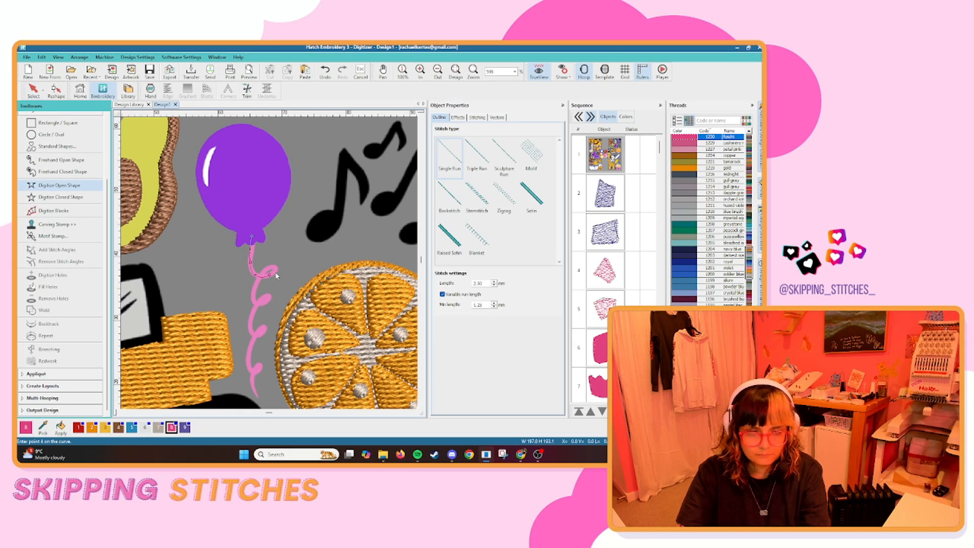
{"action": "scroll", "coordinate": [280, 315], "scroll_direction": "up", "scroll_amount": 3}
{"action": "right_click", "coordinate": [223, 191]}
{"action": "right_click", "coordinate": [220, 241]}
{"action": "right_click", "coordinate": [230, 267]}
{"action": "right_click", "coordinate": [257, 265]}
{"action": "right_click", "coordinate": [269, 257]}
{"action": "right_click", "coordinate": [229, 320]}
{"action": "right_click", "coordinate": [259, 308]}
Continue the balloon string outline through the lower curls to its tail and complete the shape.
{"action": "scroll", "coordinate": [265, 307], "scroll_direction": "down", "scroll_amount": 1}
{"action": "scroll", "coordinate": [265, 305], "scroll_direction": "down", "scroll_amount": 1}
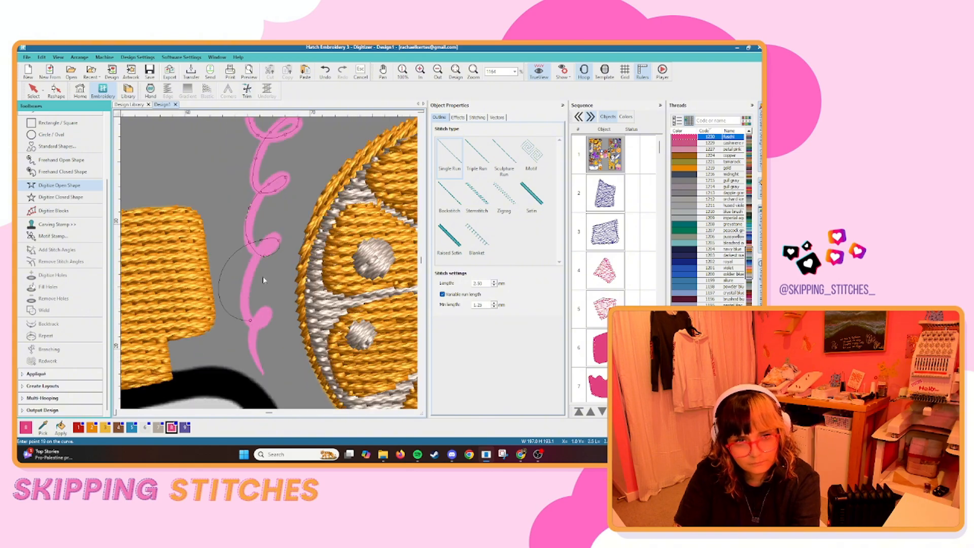
{"action": "right_click", "coordinate": [275, 237]}
{"action": "right_click", "coordinate": [257, 255]}
{"action": "key", "text": "Return"}
{"action": "key", "text": "Escape"}
Digitize the balloon and its knot as one closed fill shape and recolour it purple.
{"action": "scroll", "coordinate": [268, 245], "scroll_direction": "down", "scroll_amount": 2}
{"action": "left_click", "coordinate": [267, 246]}
{"action": "left_click", "coordinate": [61, 197]}
{"action": "scroll", "coordinate": [269, 305], "scroll_direction": "up", "scroll_amount": 4}
{"action": "left_click", "coordinate": [323, 254]}
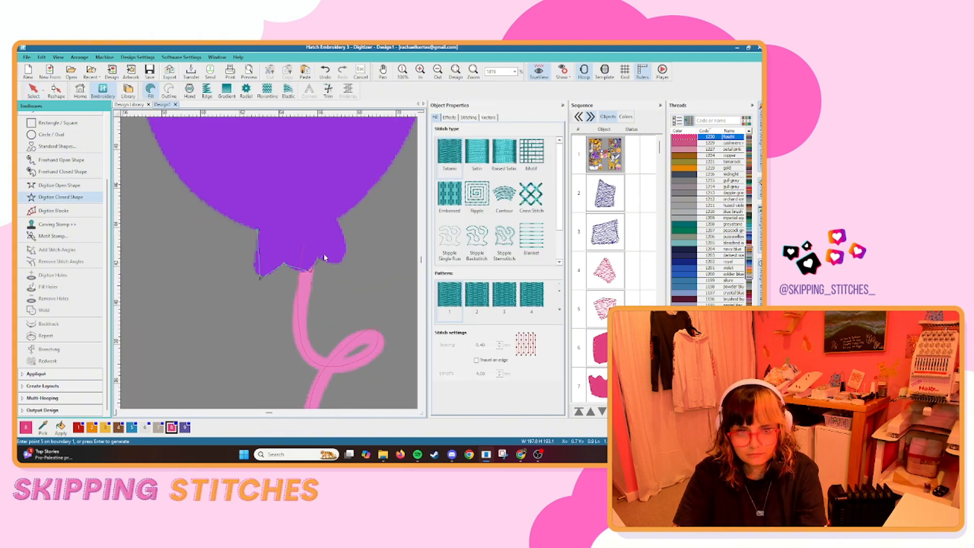
{"action": "scroll", "coordinate": [304, 213], "scroll_direction": "down", "scroll_amount": 3}
{"action": "right_click", "coordinate": [214, 139]}
{"action": "key", "text": "Return"}
{"action": "left_click", "coordinate": [186, 428]}
{"action": "scroll", "coordinate": [274, 257], "scroll_direction": "down", "scroll_amount": 15}
{"action": "left_click", "coordinate": [273, 258]}
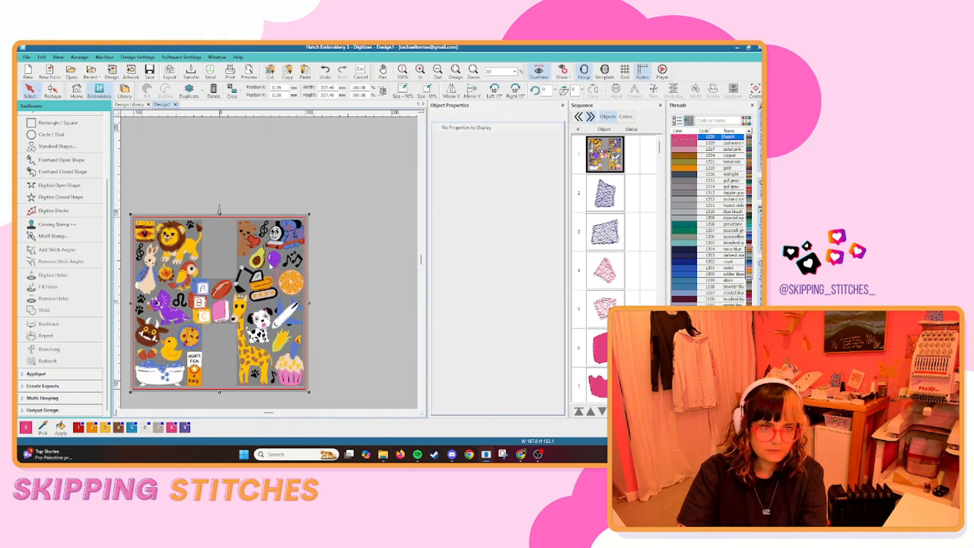
Trace the cream face patch around the parrot's eye as a closed fill shape.
{"action": "scroll", "coordinate": [189, 264], "scroll_direction": "up", "scroll_amount": 10}
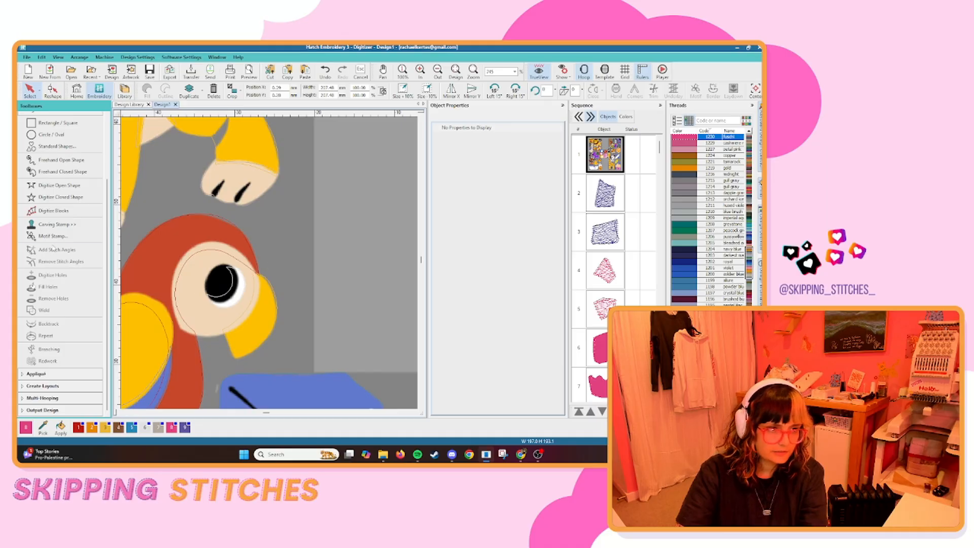
{"action": "left_click", "coordinate": [61, 197]}
{"action": "scroll", "coordinate": [208, 295], "scroll_direction": "up", "scroll_amount": 5}
{"action": "left_click", "coordinate": [260, 258]}
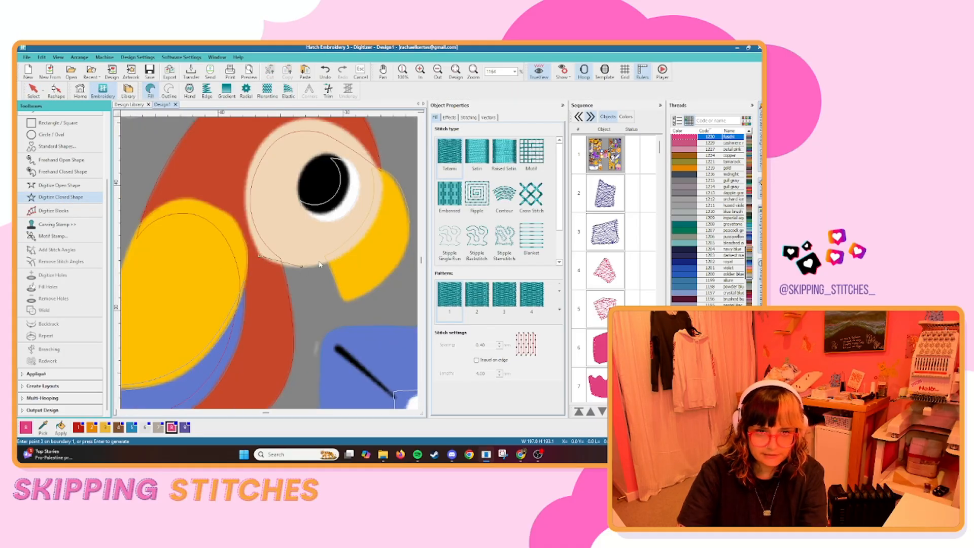
{"action": "left_click", "coordinate": [357, 247]}
{"action": "left_click", "coordinate": [313, 211]}
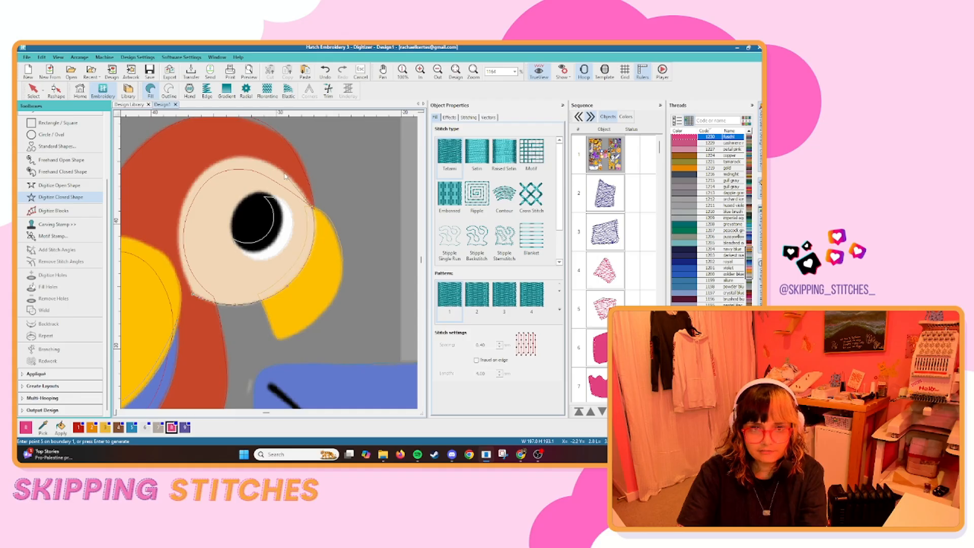
{"action": "left_click", "coordinate": [286, 172]}
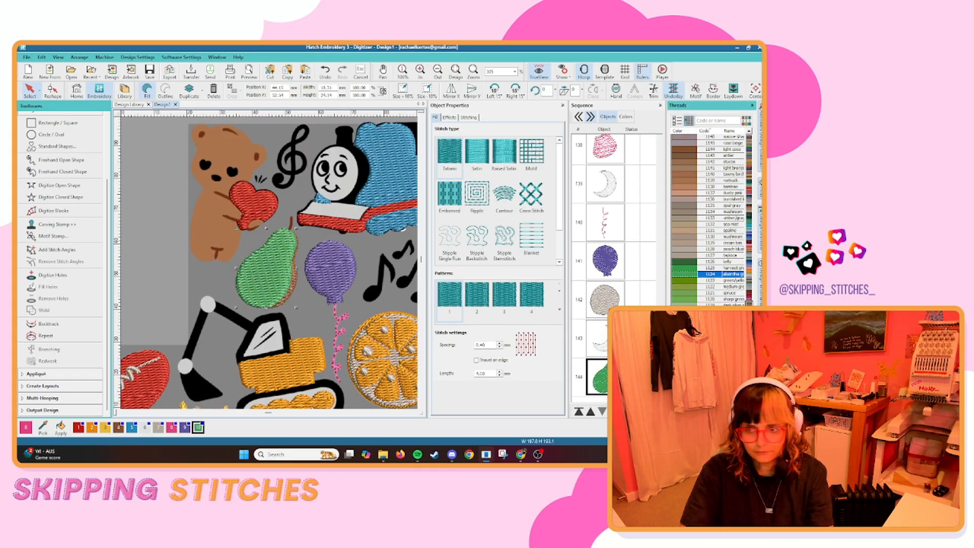
Try a lighter green thread on the avocado's outer shape and settle on sharp green.
{"action": "double_click", "coordinate": [711, 350]}
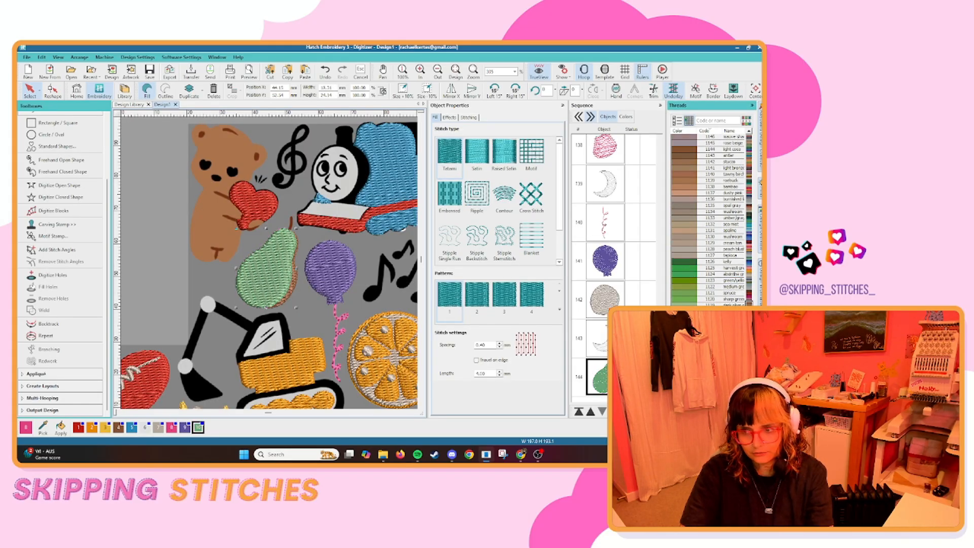
{"action": "double_click", "coordinate": [689, 301]}
{"action": "scroll", "coordinate": [373, 206], "scroll_direction": "down", "scroll_amount": 3}
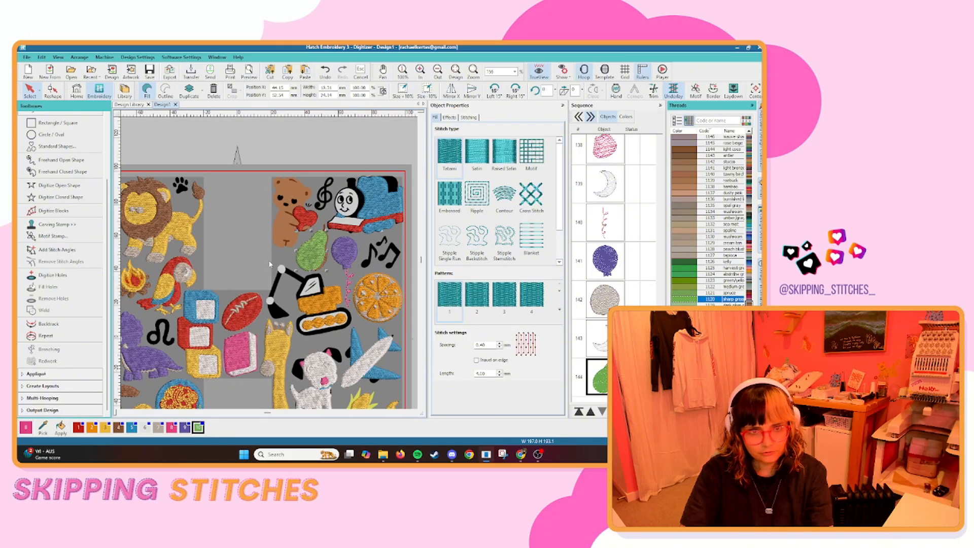
Digitize the pointed husk leaf at the corn cob's upper tip as a closed fill shape.
{"action": "left_click", "coordinate": [153, 203]}
{"action": "left_click", "coordinate": [290, 282]}
{"action": "scroll", "coordinate": [290, 282], "scroll_direction": "down", "scroll_amount": 3}
{"action": "scroll", "coordinate": [353, 299], "scroll_direction": "up", "scroll_amount": 10}
{"action": "left_click", "coordinate": [60, 197]}
{"action": "scroll", "coordinate": [170, 280], "scroll_direction": "up", "scroll_amount": 3}
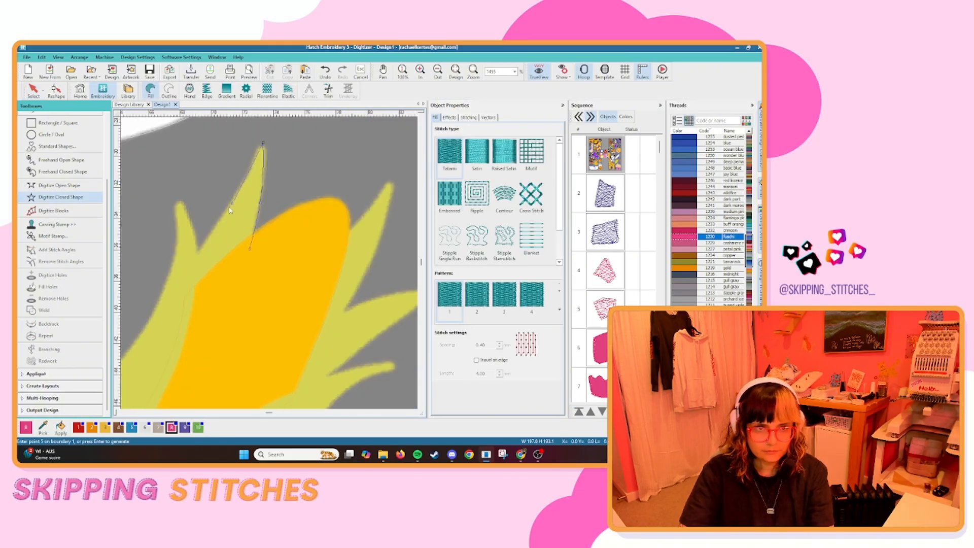
{"action": "left_click", "coordinate": [192, 297]}
{"action": "left_click", "coordinate": [190, 264]}
{"action": "left_click", "coordinate": [263, 147]}
{"action": "left_click", "coordinate": [250, 248]}
{"action": "key", "text": "Return"}
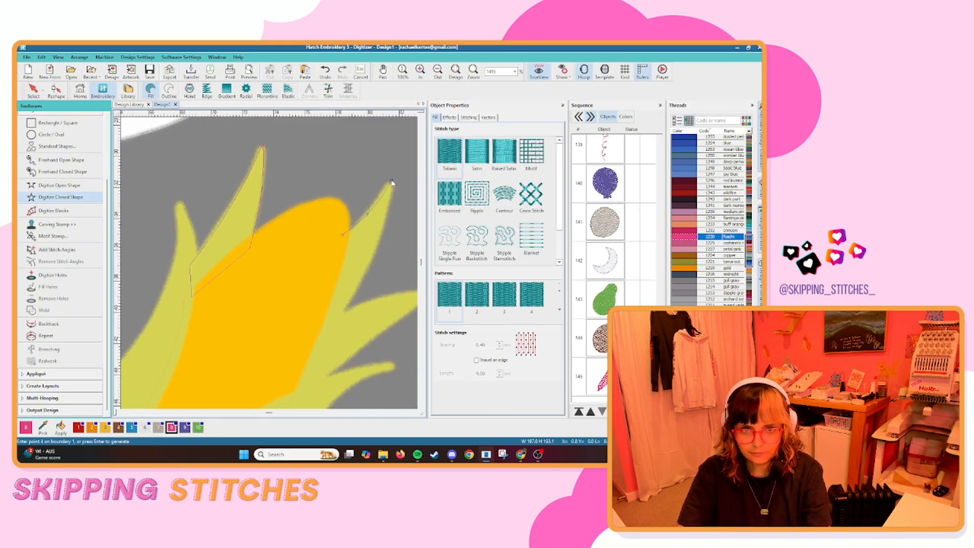
Trace the spiky husk on the corn's right side and the long husk on its left as closed shapes.
{"action": "left_click", "coordinate": [391, 182]}
{"action": "left_click", "coordinate": [343, 312]}
{"action": "left_click", "coordinate": [402, 291]}
{"action": "left_click", "coordinate": [365, 280]}
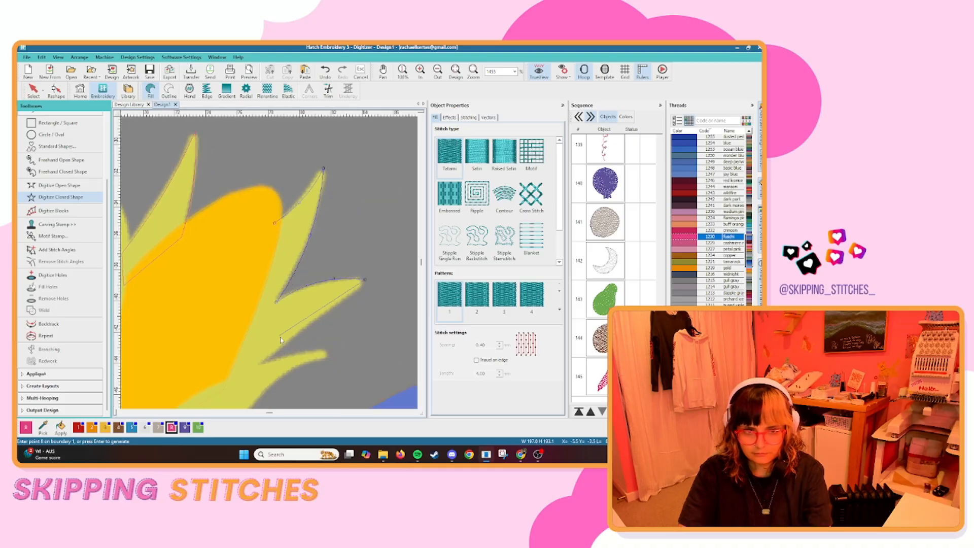
{"action": "left_click", "coordinate": [292, 336]}
{"action": "left_click", "coordinate": [260, 364]}
{"action": "left_click", "coordinate": [248, 379]}
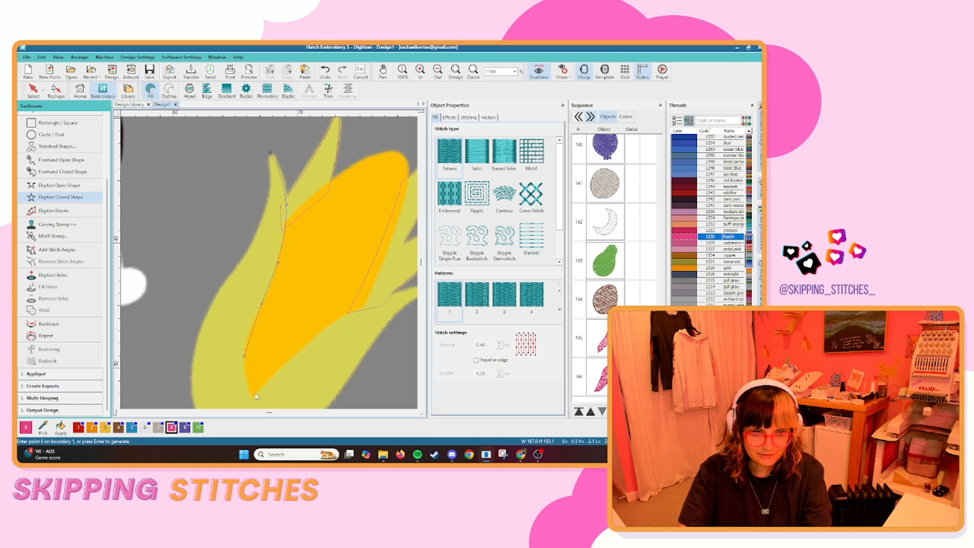
{"action": "left_click", "coordinate": [256, 397]}
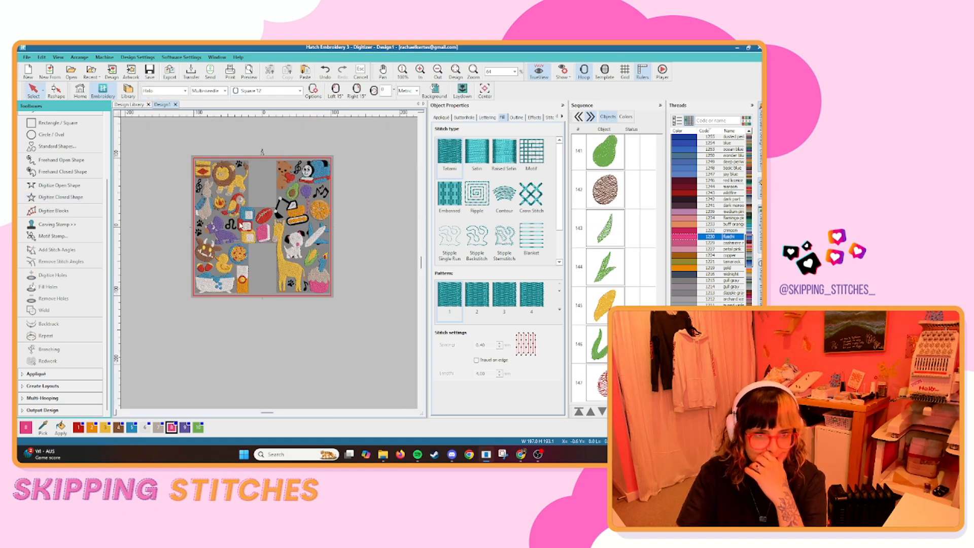
Digitize a circle fill over the green wart on the brown monster's face.
{"action": "scroll", "coordinate": [206, 259], "scroll_direction": "up", "scroll_amount": 10}
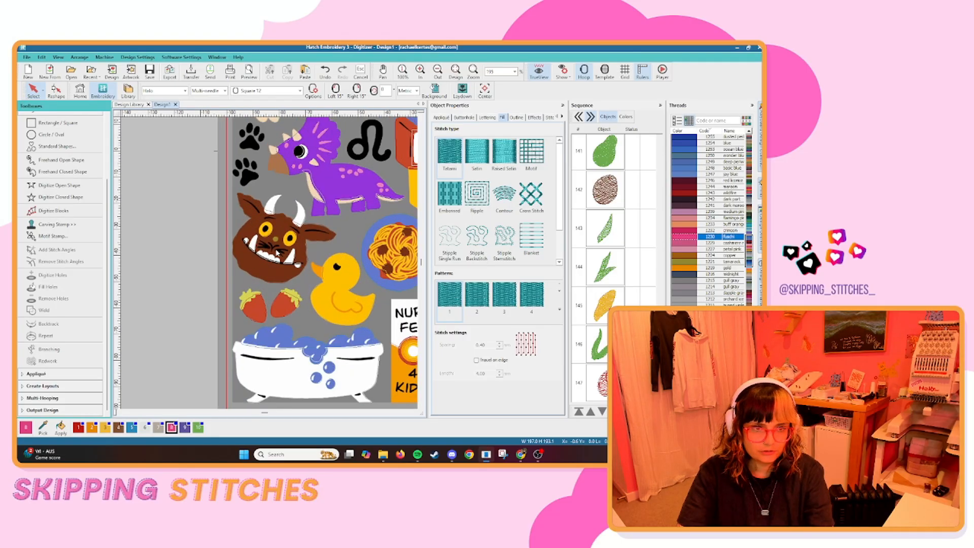
{"action": "scroll", "coordinate": [271, 266], "scroll_direction": "up", "scroll_amount": 2}
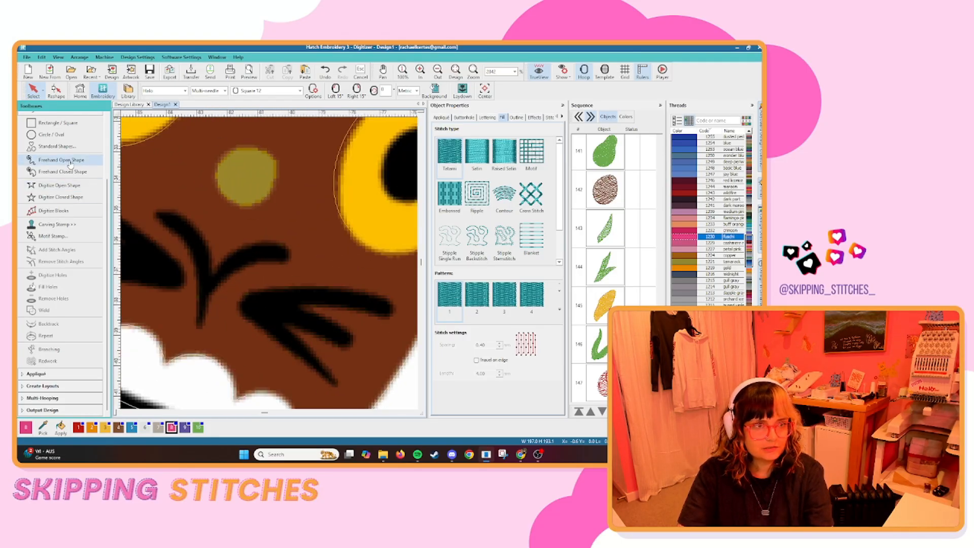
{"action": "left_click", "coordinate": [51, 135]}
{"action": "left_click", "coordinate": [246, 177]}
{"action": "left_click", "coordinate": [278, 198]}
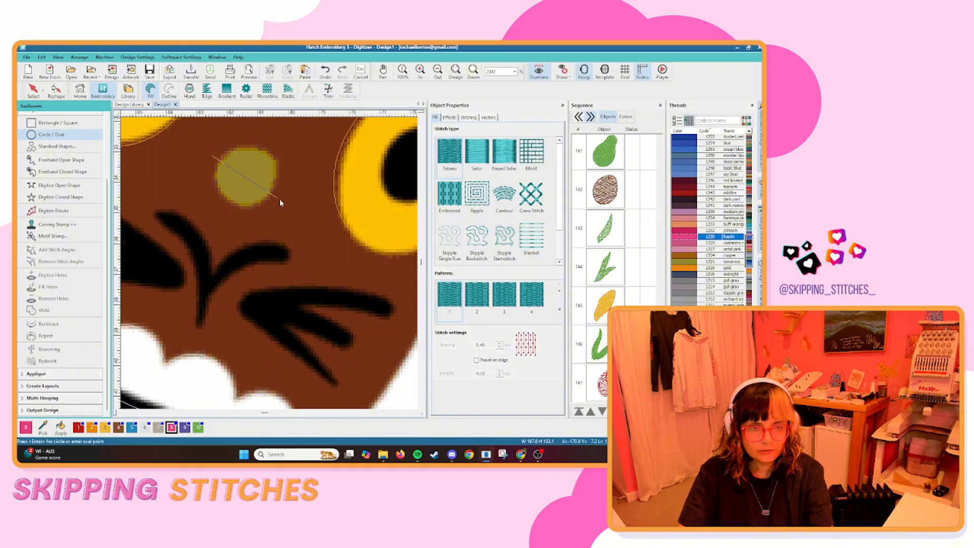
{"action": "key", "text": "Return"}
{"action": "key", "text": "Escape"}
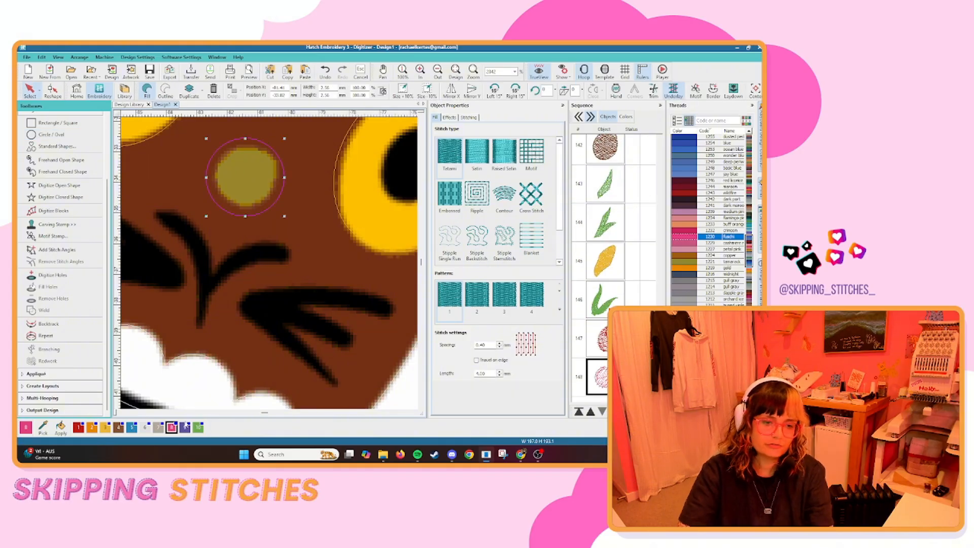
{"action": "key", "text": "Escape"}
Recolour the parrot's upper wing shape green.
{"action": "scroll", "coordinate": [251, 296], "scroll_direction": "down", "scroll_amount": 7}
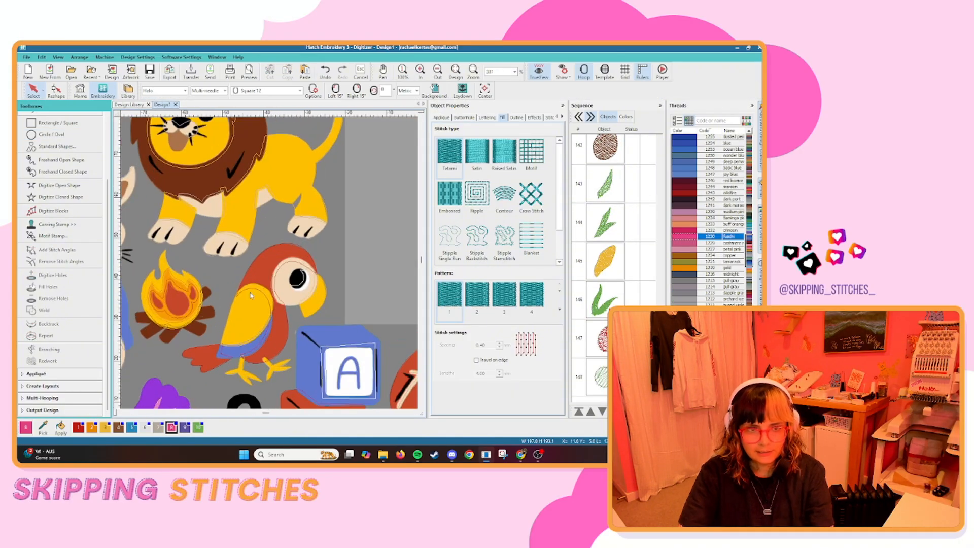
{"action": "left_click", "coordinate": [235, 305]}
{"action": "left_click", "coordinate": [198, 429]}
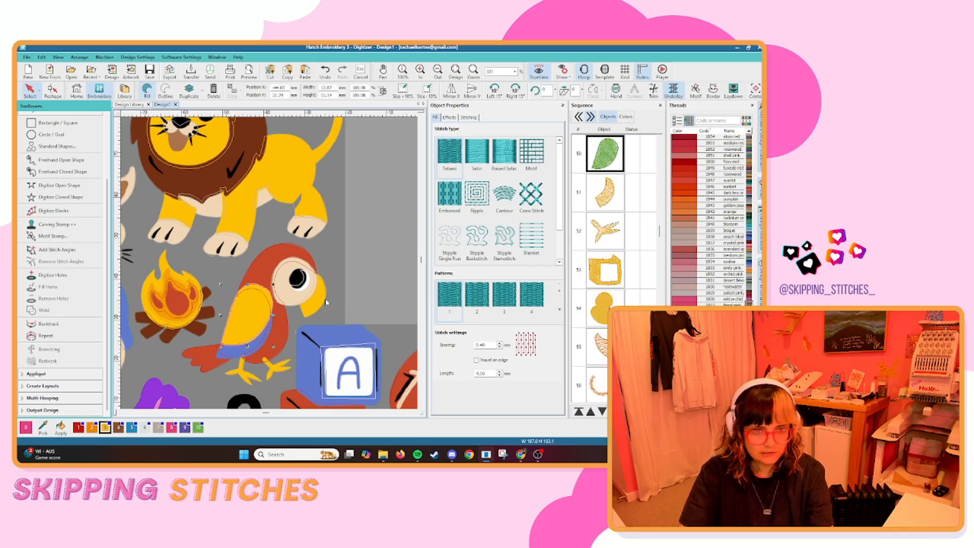
Compare the artwork with the stitched view across the whole design to look for undigitized areas.
{"action": "scroll", "coordinate": [327, 298], "scroll_direction": "down", "scroll_amount": 11}
{"action": "key", "text": "Escape"}
{"action": "key", "text": "s"}
{"action": "scroll", "coordinate": [328, 278], "scroll_direction": "up", "scroll_amount": 6}
{"action": "scroll", "coordinate": [328, 278], "scroll_direction": "down", "scroll_amount": 2}
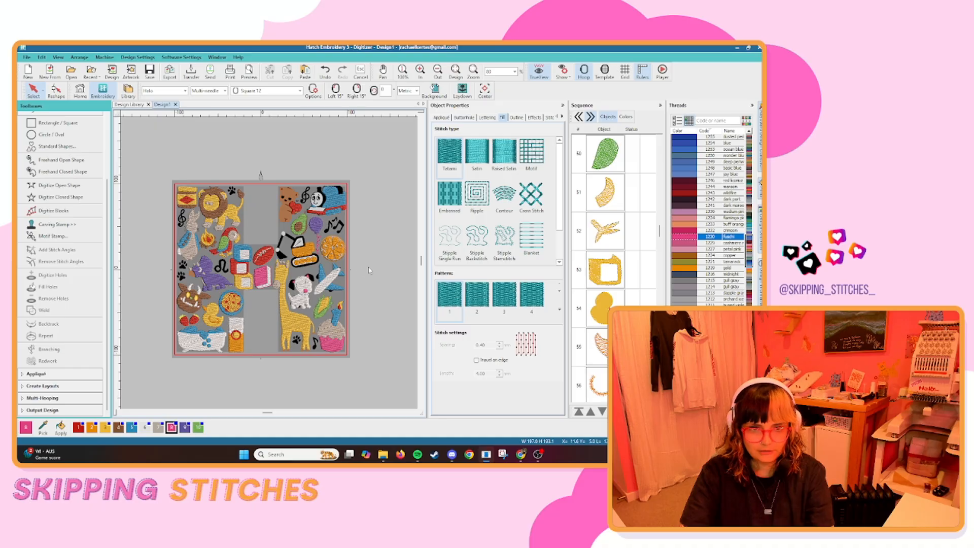
{"action": "key", "text": "s"}
{"action": "key", "text": "s"}
{"action": "key", "text": "s"}
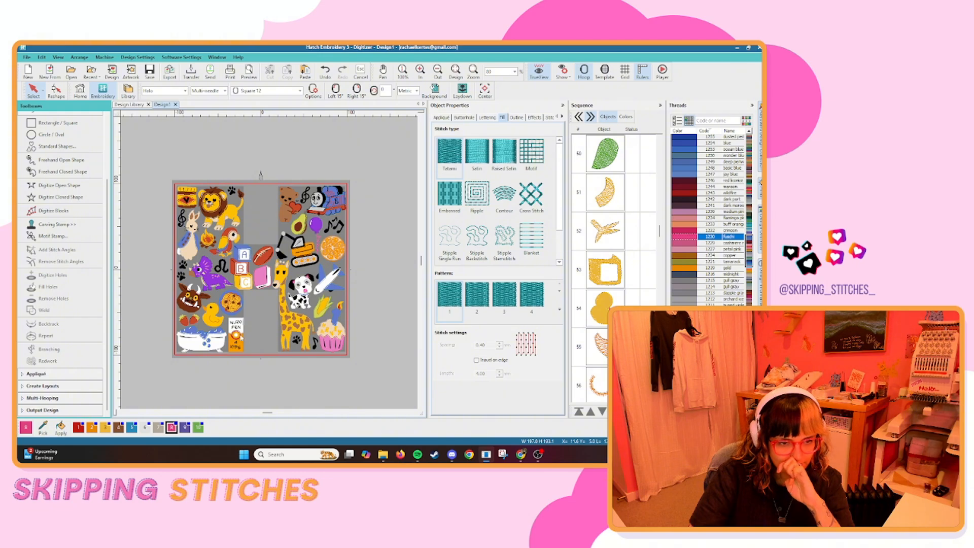
Start a closed fill shape for the left strawberry's leaves, tracing around the drooping tip and along the inner edge.
{"action": "scroll", "coordinate": [128, 309], "scroll_direction": "up", "scroll_amount": 10}
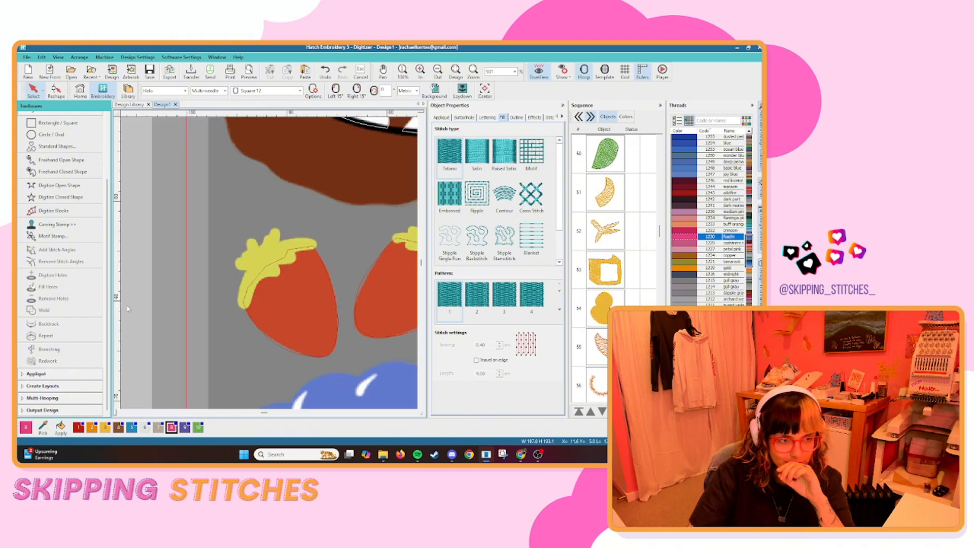
{"action": "left_click", "coordinate": [60, 198]}
{"action": "scroll", "coordinate": [339, 287], "scroll_direction": "up", "scroll_amount": 3}
{"action": "left_click", "coordinate": [155, 253]}
{"action": "right_click", "coordinate": [142, 292]}
{"action": "left_click", "coordinate": [151, 330]}
{"action": "right_click", "coordinate": [165, 310]}
{"action": "right_click", "coordinate": [183, 272]}
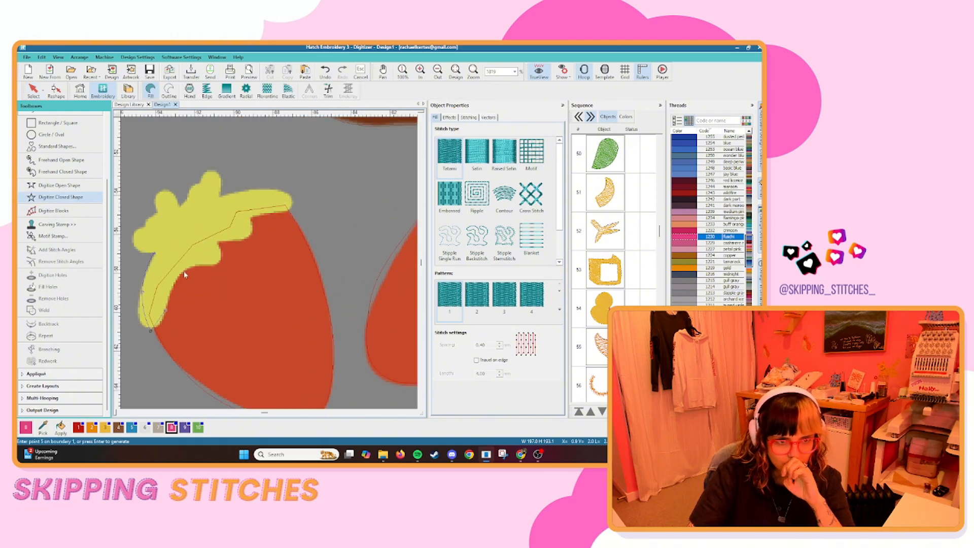
Complete the left strawberry's leaf outline around its scalloped lobes, reshape its upper edge and recolour it green.
{"action": "left_click", "coordinate": [225, 265]}
{"action": "left_click", "coordinate": [219, 196]}
{"action": "left_click", "coordinate": [216, 167]}
{"action": "right_click", "coordinate": [201, 180]}
{"action": "right_click", "coordinate": [188, 185]}
{"action": "left_click", "coordinate": [179, 203]}
{"action": "right_click", "coordinate": [172, 191]}
{"action": "right_click", "coordinate": [154, 199]}
{"action": "left_click", "coordinate": [155, 212]}
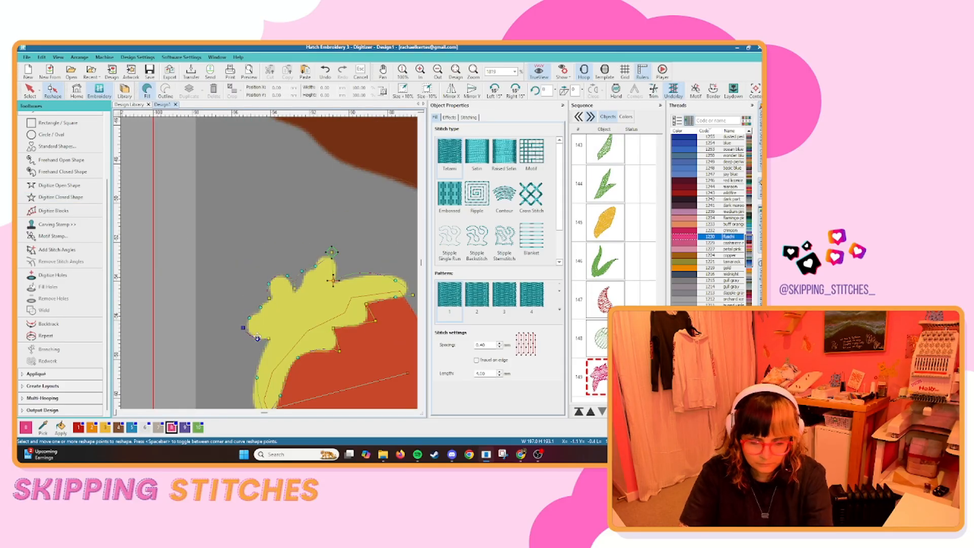
{"action": "left_click_drag", "start_coordinate": [316, 266], "coordinate": [321, 258]}
{"action": "left_click", "coordinate": [198, 428]}
Trace the right strawberry's scalloped leaves as a closed fill shape.
{"action": "scroll", "coordinate": [269, 213], "scroll_direction": "down", "scroll_amount": 5}
{"action": "left_click", "coordinate": [60, 197]}
{"action": "scroll", "coordinate": [393, 228], "scroll_direction": "up", "scroll_amount": 6}
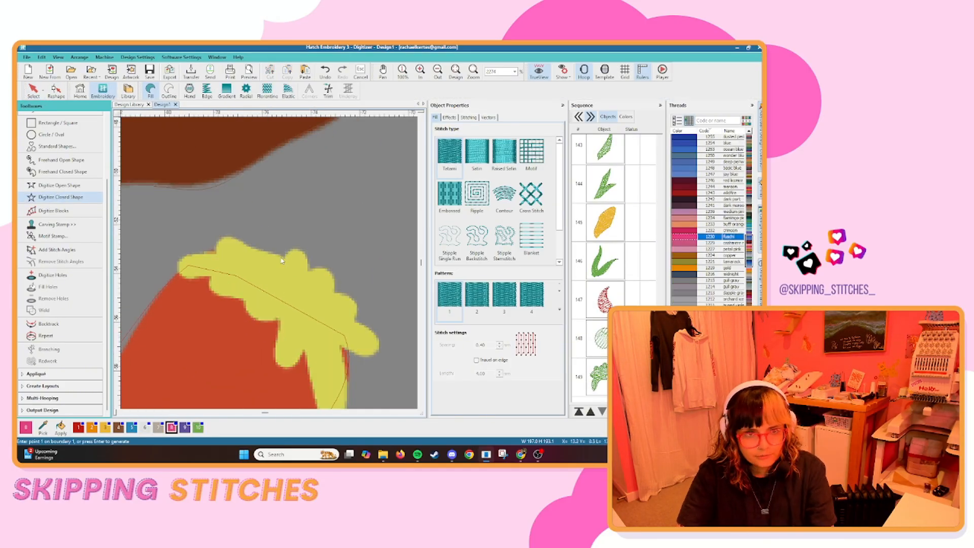
{"action": "left_click", "coordinate": [284, 255]}
{"action": "right_click", "coordinate": [246, 243]}
{"action": "left_click", "coordinate": [219, 232]}
{"action": "left_click", "coordinate": [211, 276]}
{"action": "left_click", "coordinate": [202, 291]}
{"action": "left_click", "coordinate": [243, 299]}
{"action": "left_click", "coordinate": [250, 319]}
{"action": "left_click", "coordinate": [282, 321]}
{"action": "left_click", "coordinate": [279, 369]}
{"action": "left_click", "coordinate": [306, 353]}
{"action": "right_click", "coordinate": [298, 338]}
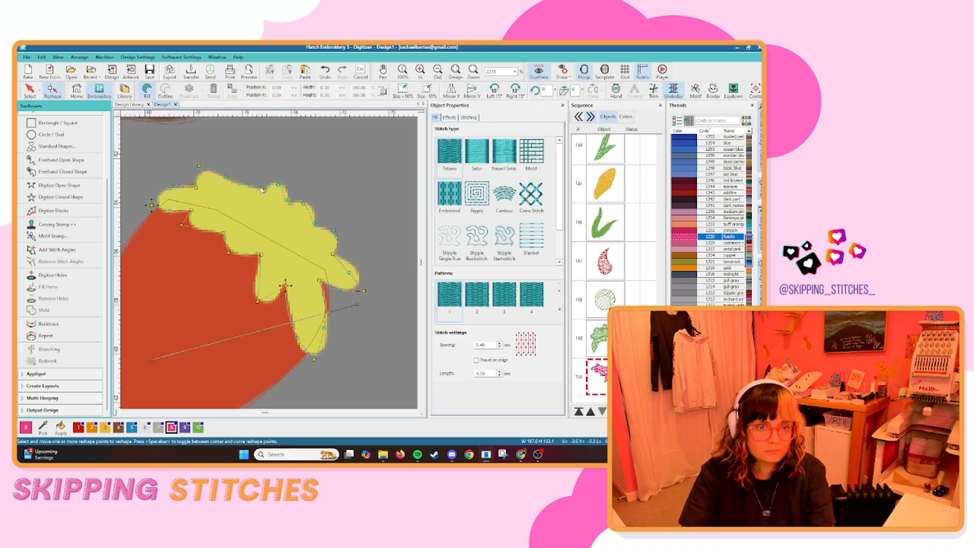
Reshape the upper edge of the right strawberry's leaves to follow the artwork and recolour them green.
{"action": "left_click_drag", "start_coordinate": [265, 191], "coordinate": [250, 172]}
{"action": "key", "text": "Escape"}
{"action": "left_click", "coordinate": [198, 428]}
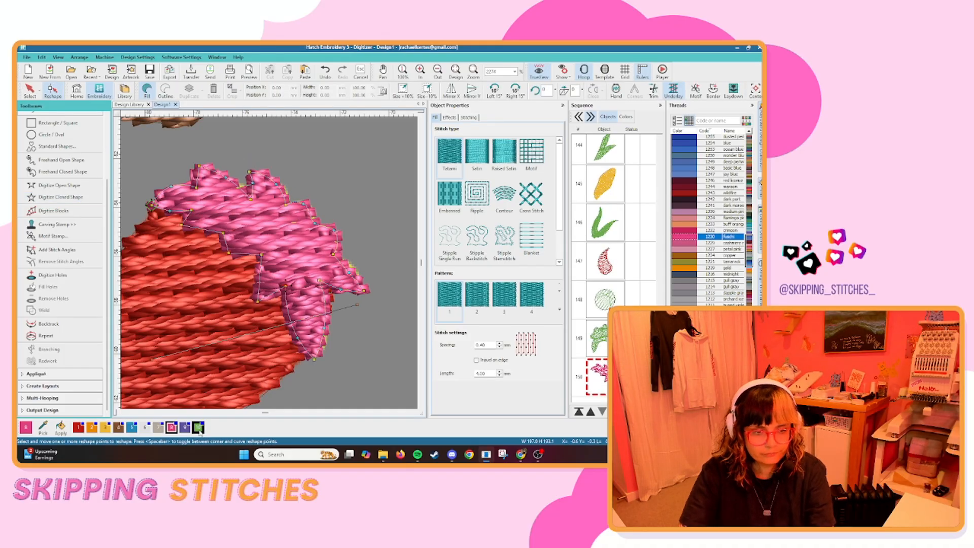
{"action": "scroll", "coordinate": [187, 300], "scroll_direction": "down", "scroll_amount": 14}
{"action": "left_click", "coordinate": [269, 265]}
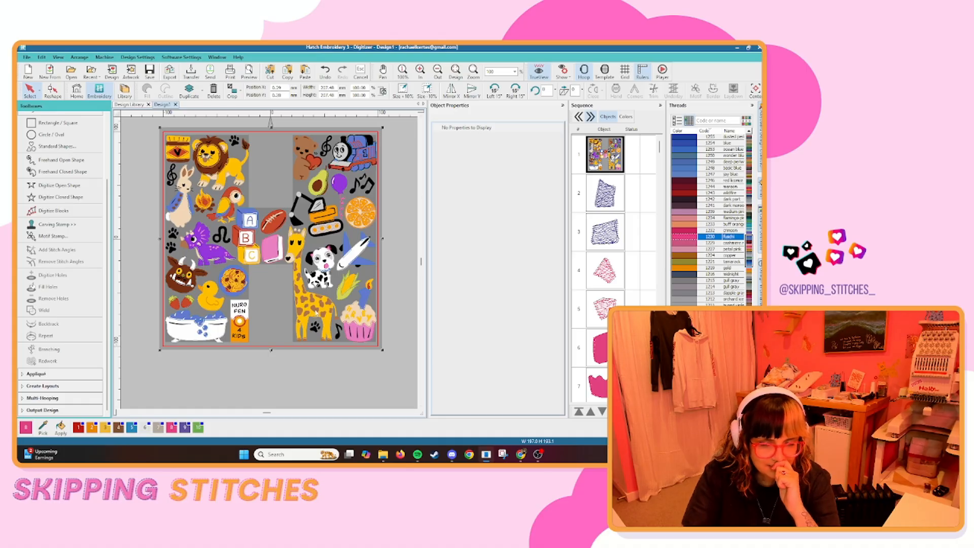
Digitize the meatballs on the spaghetti plate as closed fill shapes and recolour them brown.
{"action": "scroll", "coordinate": [224, 284], "scroll_direction": "up", "scroll_amount": 14}
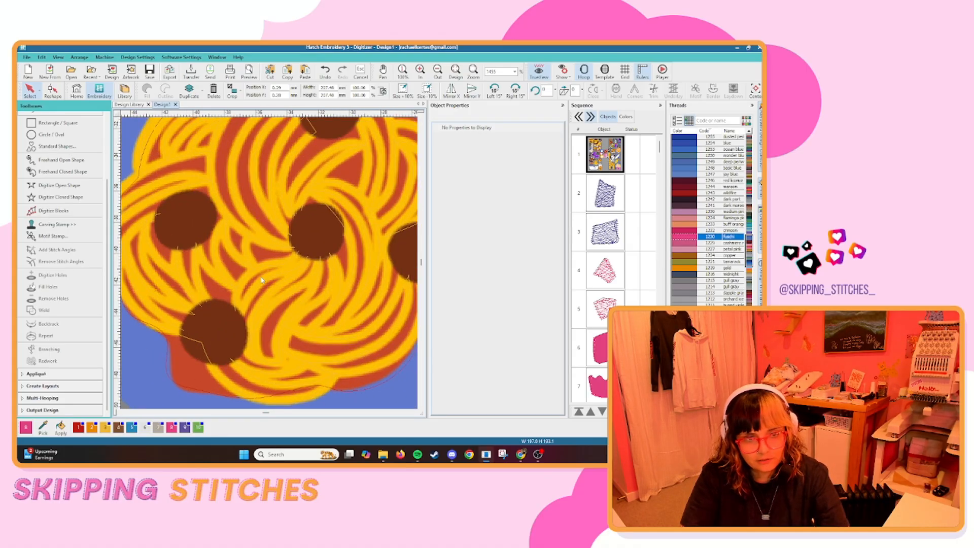
{"action": "left_click", "coordinate": [60, 197]}
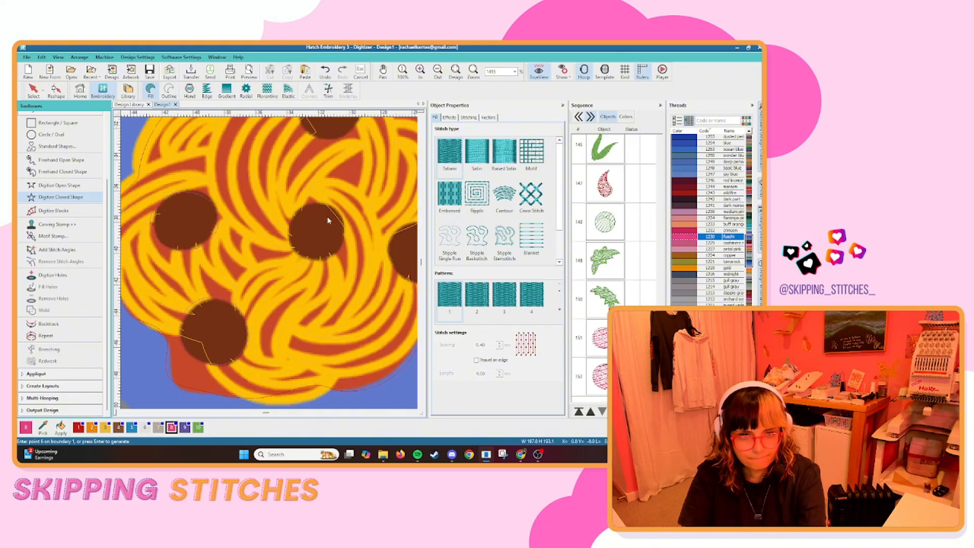
{"action": "left_click", "coordinate": [272, 234]}
{"action": "left_click", "coordinate": [251, 261]}
{"action": "left_click", "coordinate": [282, 295]}
{"action": "key", "text": "Return"}
{"action": "key", "text": "Return"}
{"action": "scroll", "coordinate": [242, 224], "scroll_direction": "down", "scroll_amount": 4}
{"action": "key", "text": "Escape"}
{"action": "left_click", "coordinate": [118, 428]}
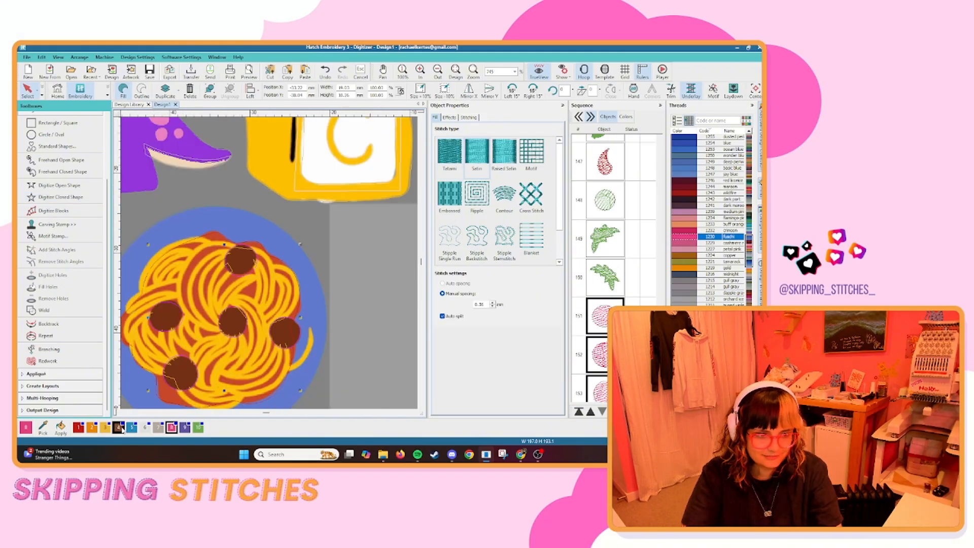
{"action": "scroll", "coordinate": [283, 283], "scroll_direction": "down", "scroll_amount": 10}
{"action": "left_click", "coordinate": [312, 311]}
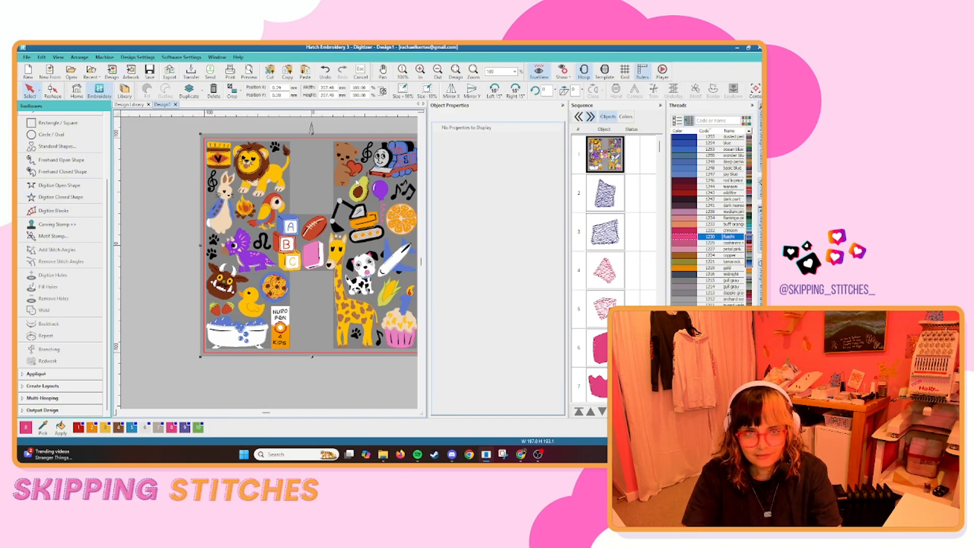
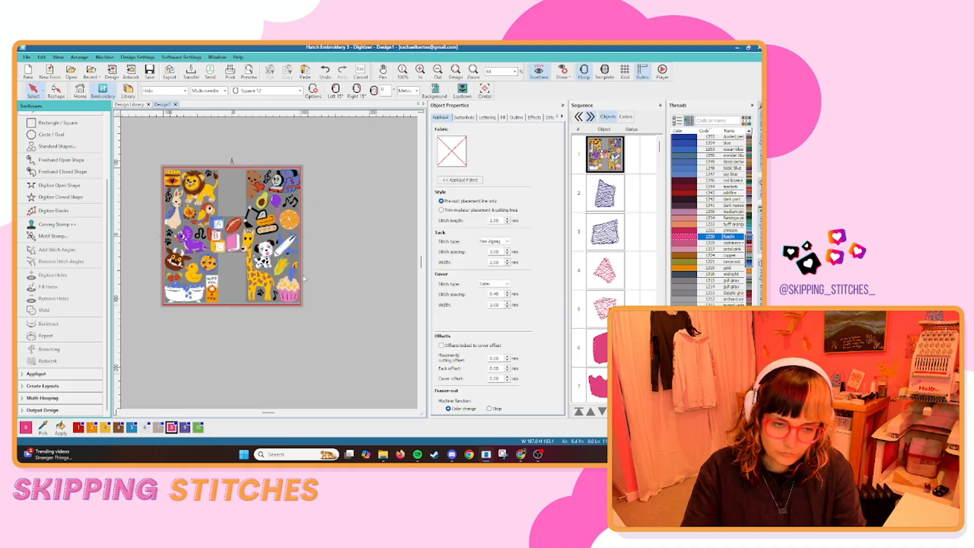
Trace the giraffe's two front hooves as closed fill shapes in brown.
{"action": "scroll", "coordinate": [269, 267], "scroll_direction": "up", "scroll_amount": 12}
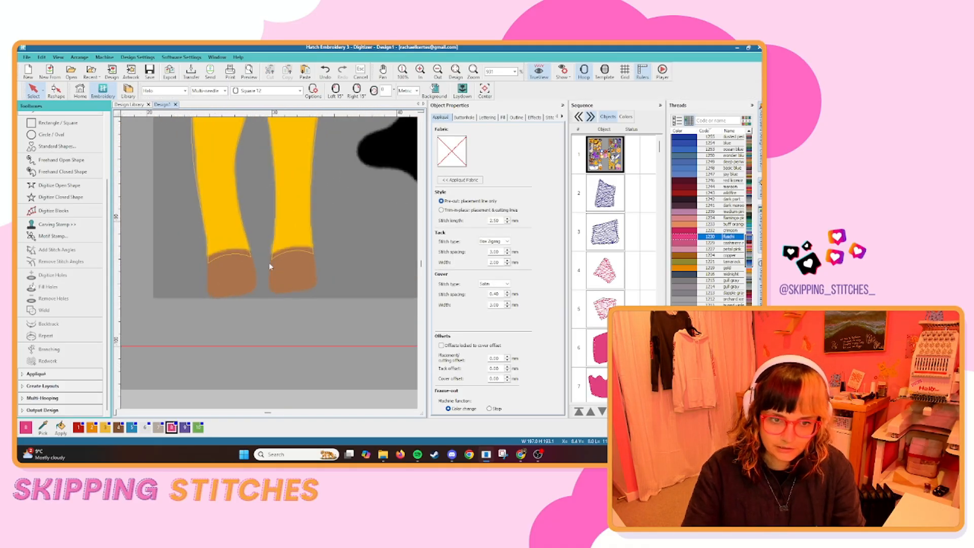
{"action": "left_click", "coordinate": [63, 197]}
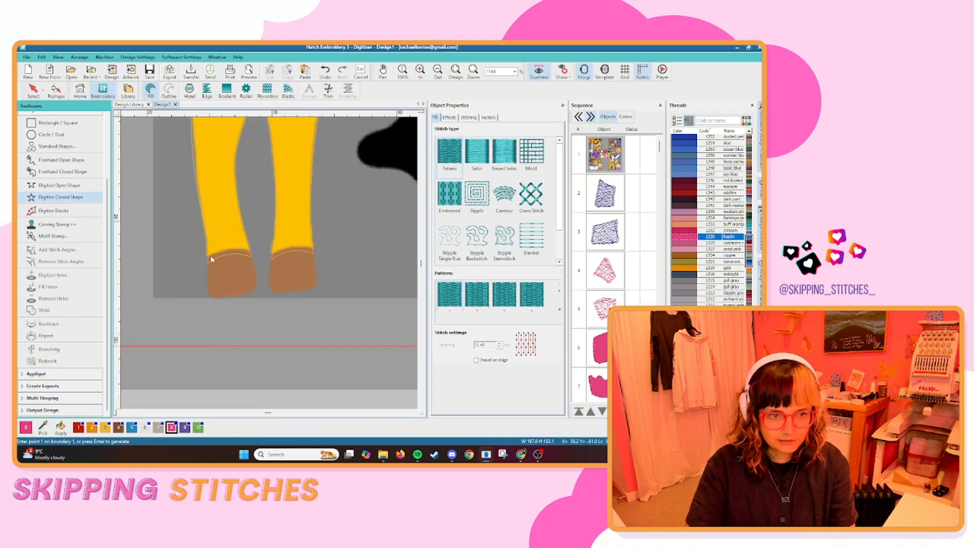
{"action": "left_click", "coordinate": [209, 258]}
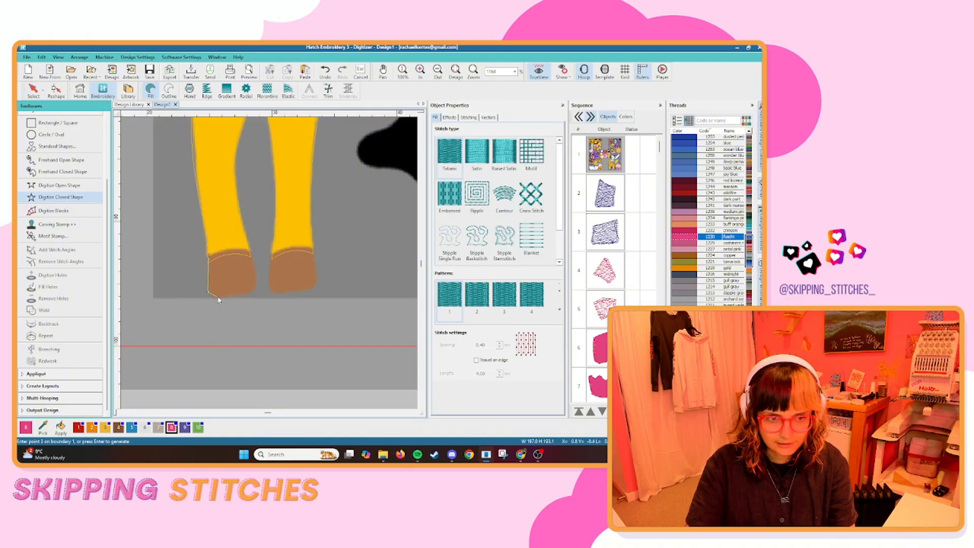
{"action": "key", "text": "Return"}
{"action": "left_click", "coordinate": [272, 253]}
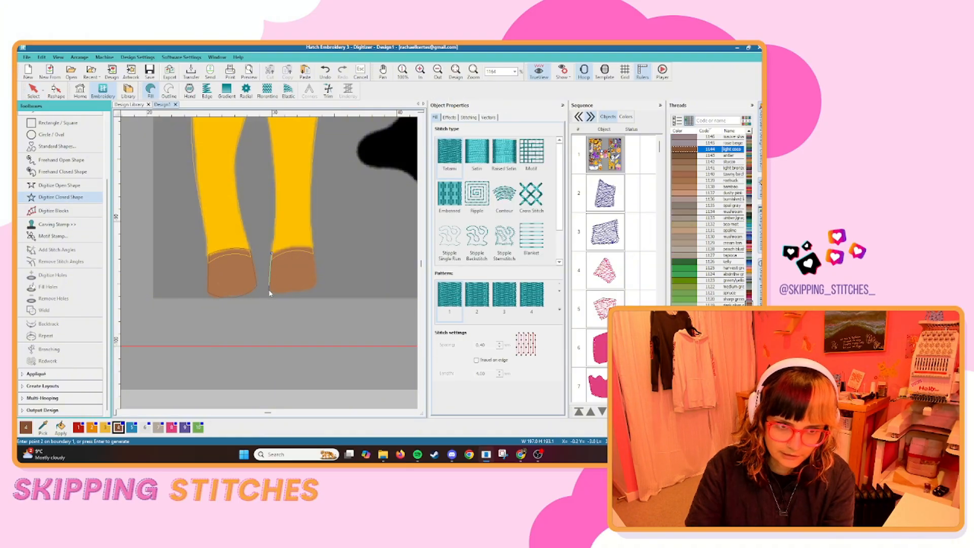
{"action": "left_click", "coordinate": [269, 288]}
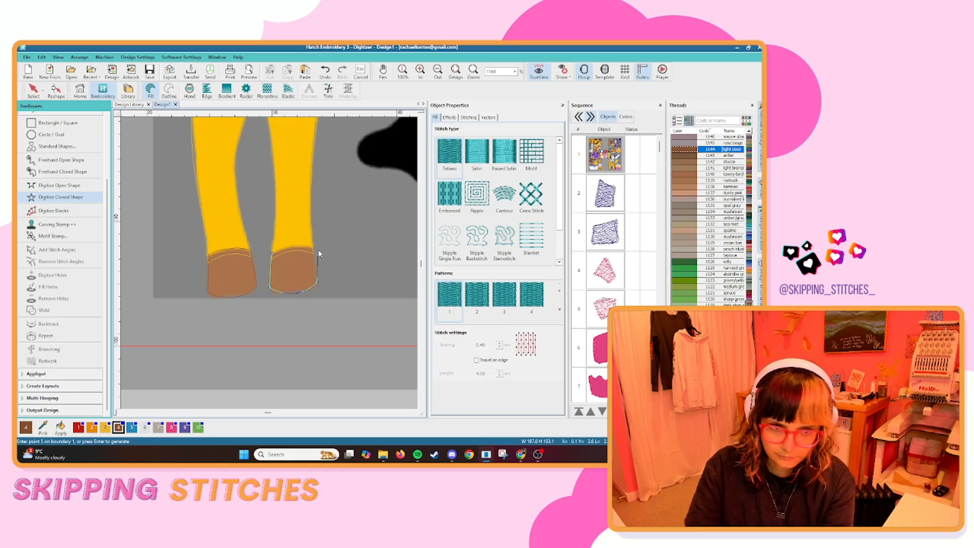
{"action": "right_click", "coordinate": [291, 246]}
{"action": "key", "text": "Return"}
Trace the giraffe's remaining two hooves as brown closed fill shapes.
{"action": "scroll", "coordinate": [276, 244], "scroll_direction": "down", "scroll_amount": 3}
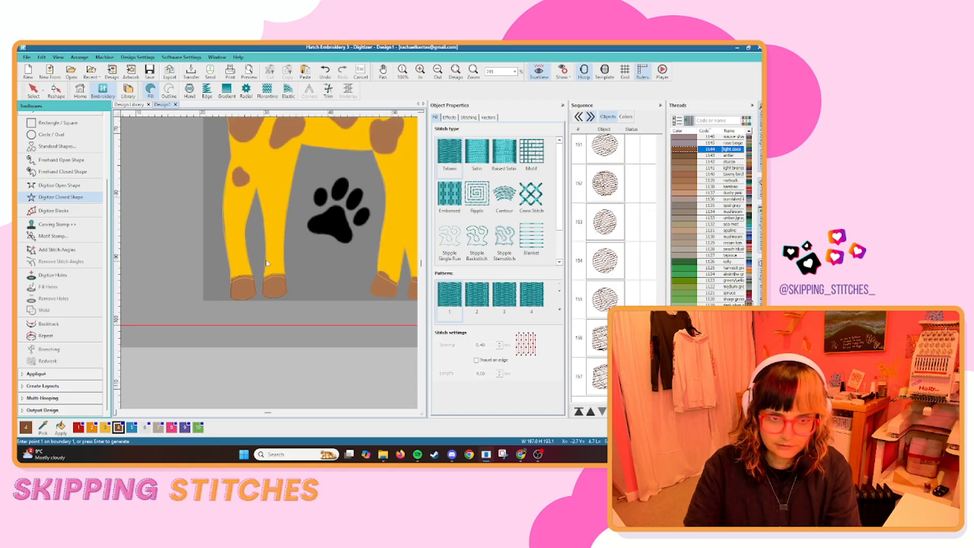
{"action": "scroll", "coordinate": [325, 269], "scroll_direction": "down", "scroll_amount": 2}
{"action": "scroll", "coordinate": [269, 265], "scroll_direction": "up", "scroll_amount": 4}
{"action": "left_click", "coordinate": [268, 274]}
{"action": "left_click", "coordinate": [250, 315]}
{"action": "left_click", "coordinate": [274, 333]}
{"action": "key", "text": "Return"}
{"action": "left_click", "coordinate": [326, 328]}
{"action": "key", "text": "Return"}
Digitize the brown spots on the giraffe's hindquarters and upper body as closed fill shapes.
{"action": "scroll", "coordinate": [330, 304], "scroll_direction": "down", "scroll_amount": 3}
{"action": "scroll", "coordinate": [254, 284], "scroll_direction": "up", "scroll_amount": 2}
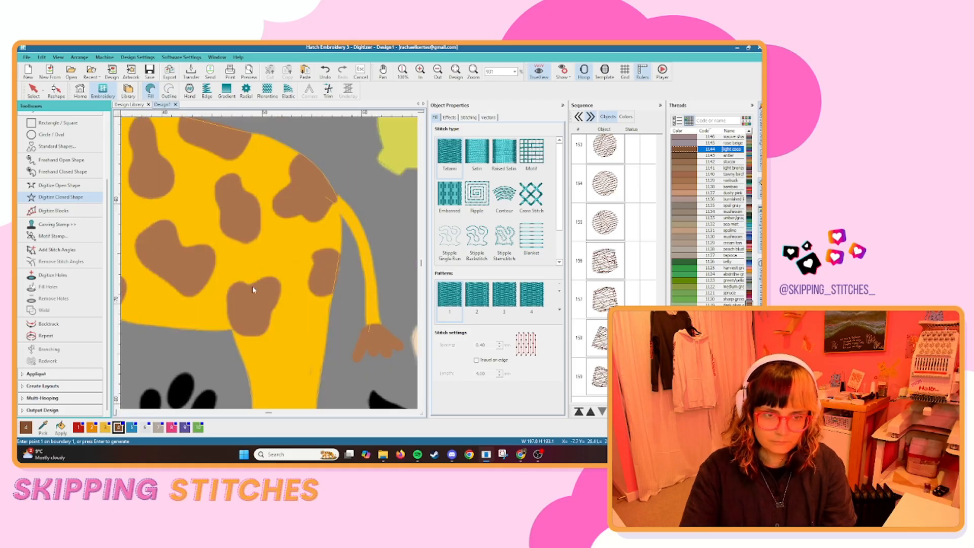
{"action": "key", "text": "Return"}
{"action": "key", "text": "Return"}
{"action": "left_click", "coordinate": [321, 172]}
{"action": "key", "text": "Return"}
{"action": "key", "text": "Return"}
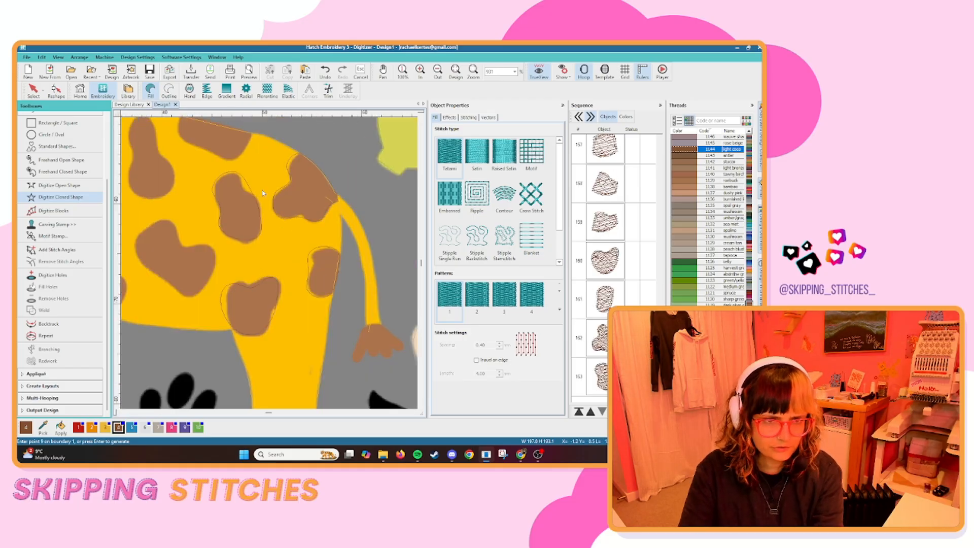
Trace the brown spots along the giraffe's belly and lower chest as closed fill shapes.
{"action": "key", "text": "Return"}
{"action": "scroll", "coordinate": [147, 227], "scroll_direction": "down", "scroll_amount": 1}
{"action": "key", "text": "Return"}
{"action": "left_click", "coordinate": [217, 331]}
{"action": "left_click", "coordinate": [232, 336]}
{"action": "right_click", "coordinate": [248, 348]}
{"action": "right_click", "coordinate": [219, 378]}
{"action": "right_click", "coordinate": [202, 361]}
Digitize the brown spots on the giraffe's upper chest and at the base of its neck.
{"action": "key", "text": "Return"}
{"action": "left_click", "coordinate": [145, 306]}
{"action": "left_click", "coordinate": [149, 331]}
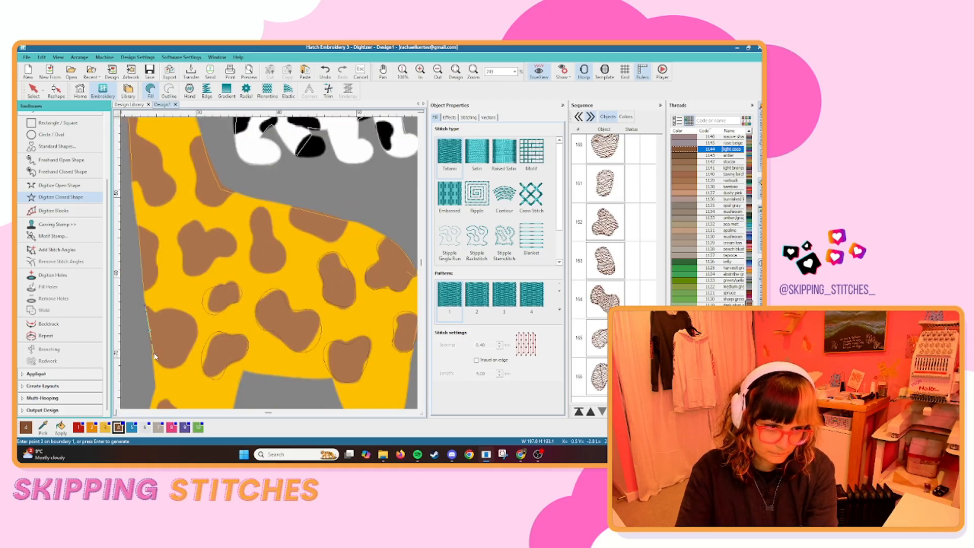
{"action": "right_click", "coordinate": [186, 313]}
{"action": "key", "text": "Return"}
{"action": "left_click", "coordinate": [145, 291]}
{"action": "key", "text": "Return"}
{"action": "right_click", "coordinate": [236, 246]}
{"action": "key", "text": "Return"}
{"action": "left_click", "coordinate": [235, 192]}
{"action": "scroll", "coordinate": [218, 158], "scroll_direction": "up", "scroll_amount": 5}
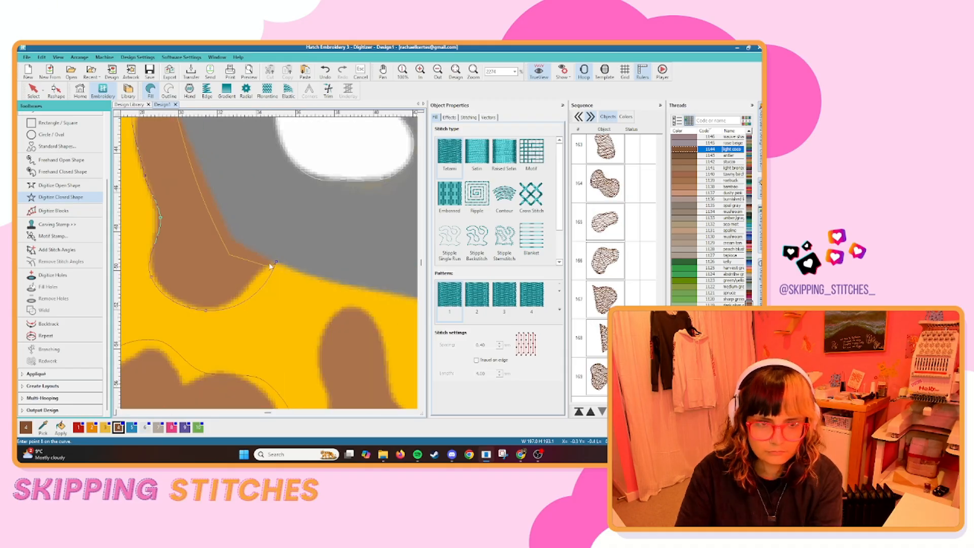
{"action": "key", "text": "Return"}
Trace the small spot above the giraffe's front legs and the spots up its neck to the jaw in brown.
{"action": "scroll", "coordinate": [269, 264], "scroll_direction": "down", "scroll_amount": 5}
{"action": "scroll", "coordinate": [266, 268], "scroll_direction": "up", "scroll_amount": 6}
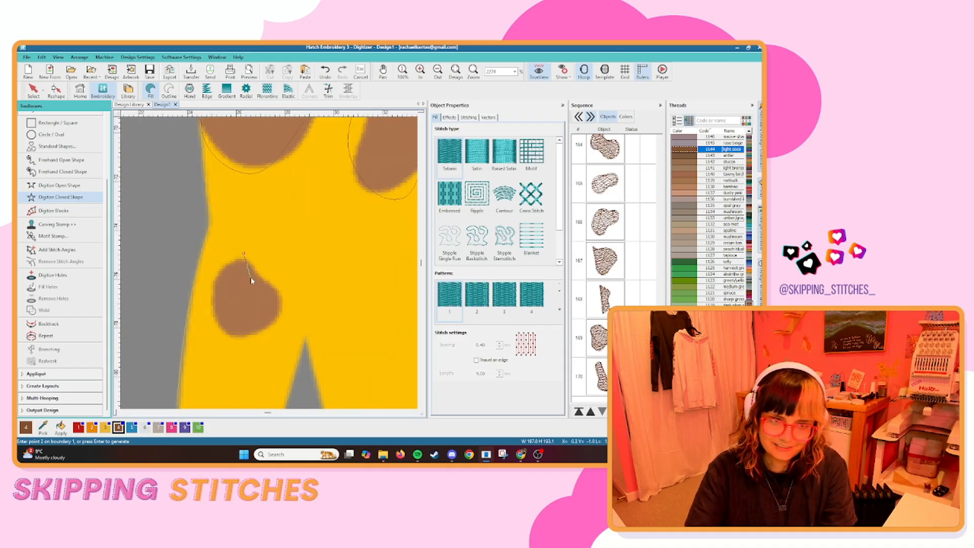
{"action": "right_click", "coordinate": [220, 336]}
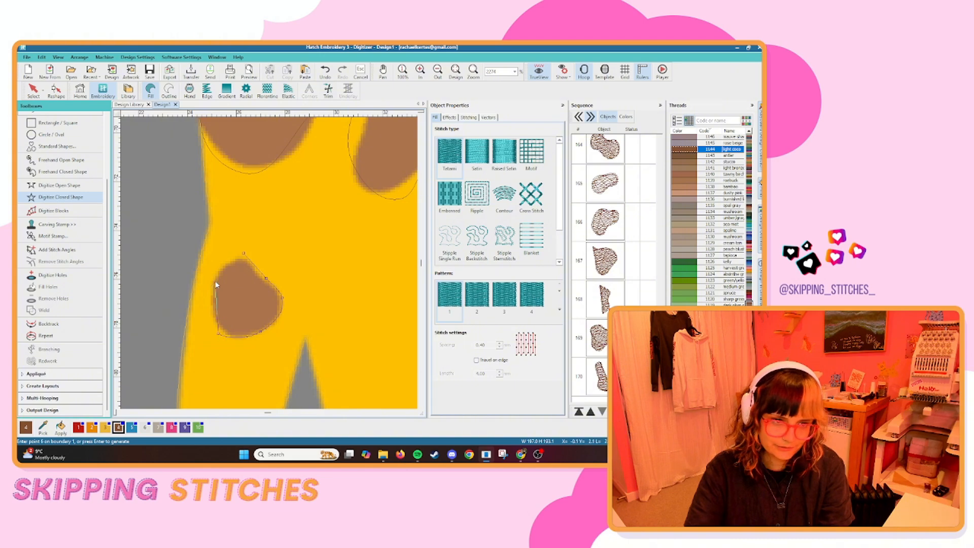
{"action": "right_click", "coordinate": [216, 282]}
{"action": "key", "text": "Return"}
{"action": "scroll", "coordinate": [264, 230], "scroll_direction": "down", "scroll_amount": 5}
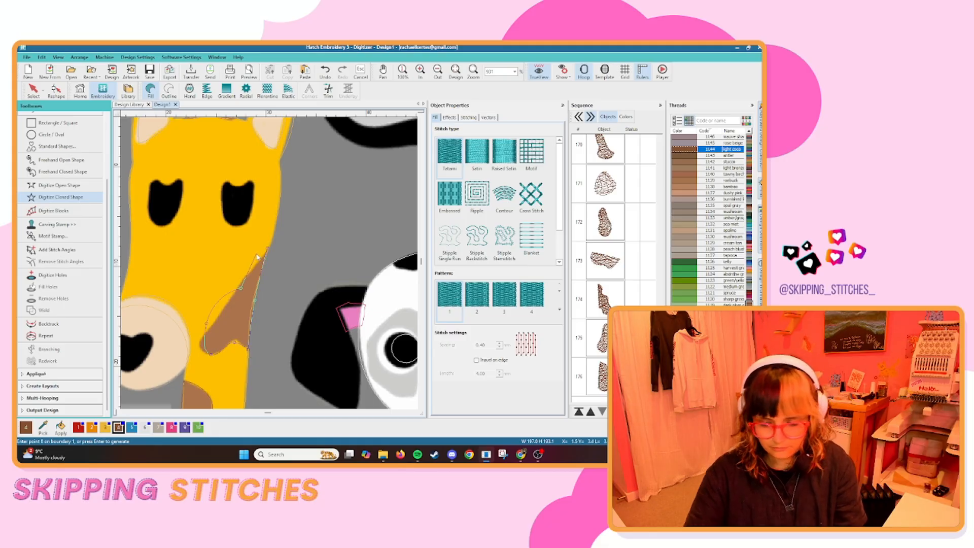
{"action": "key", "text": "Return"}
{"action": "scroll", "coordinate": [229, 249], "scroll_direction": "down", "scroll_amount": 2}
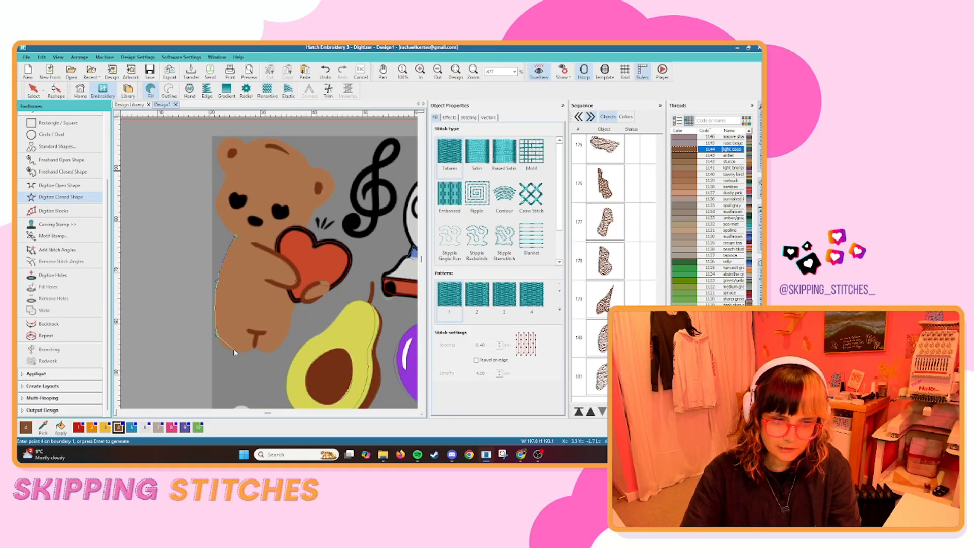
Trace the teddy bear's body, ears and head as one brown closed fill shape, following the edge of the heart.
{"action": "left_click", "coordinate": [256, 347]}
{"action": "left_click", "coordinate": [266, 351]}
{"action": "left_click", "coordinate": [286, 332]}
{"action": "left_click", "coordinate": [278, 256]}
{"action": "scroll", "coordinate": [299, 212], "scroll_direction": "up", "scroll_amount": 4}
{"action": "right_click", "coordinate": [247, 283]}
{"action": "right_click", "coordinate": [276, 254]}
{"action": "left_click", "coordinate": [315, 258]}
{"action": "right_click", "coordinate": [332, 222]}
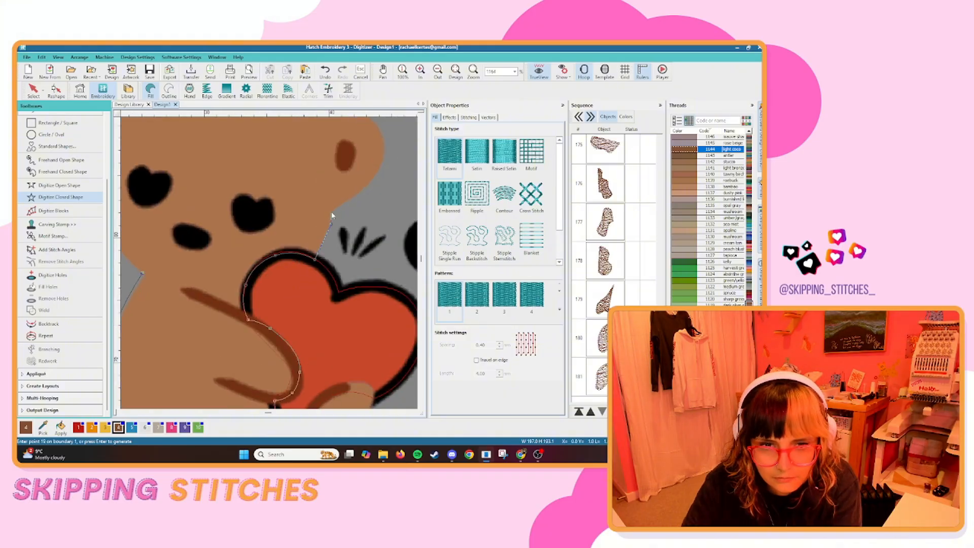
{"action": "left_click", "coordinate": [332, 207]}
{"action": "right_click", "coordinate": [305, 233]}
{"action": "scroll", "coordinate": [266, 161], "scroll_direction": "down", "scroll_amount": 2}
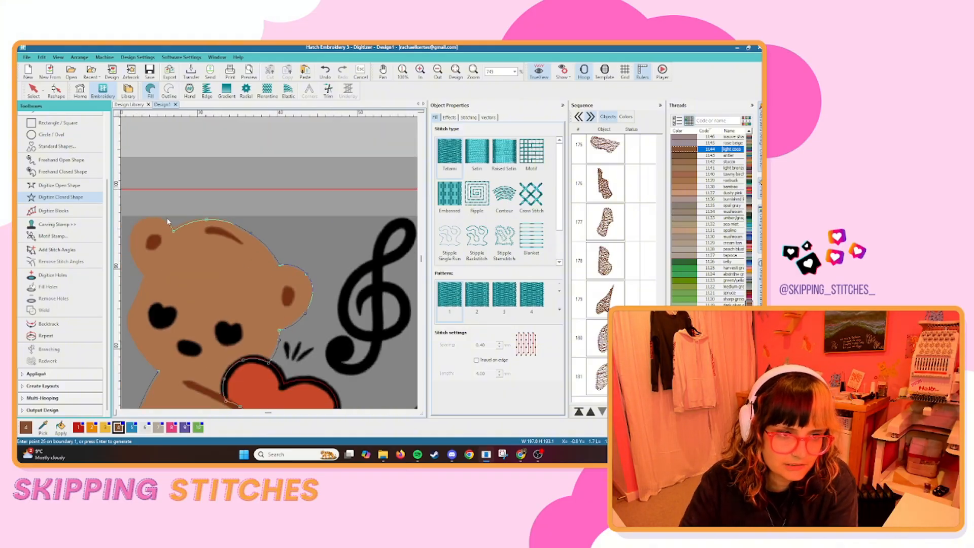
{"action": "key", "text": "Return"}
{"action": "scroll", "coordinate": [176, 232], "scroll_direction": "down", "scroll_amount": 4}
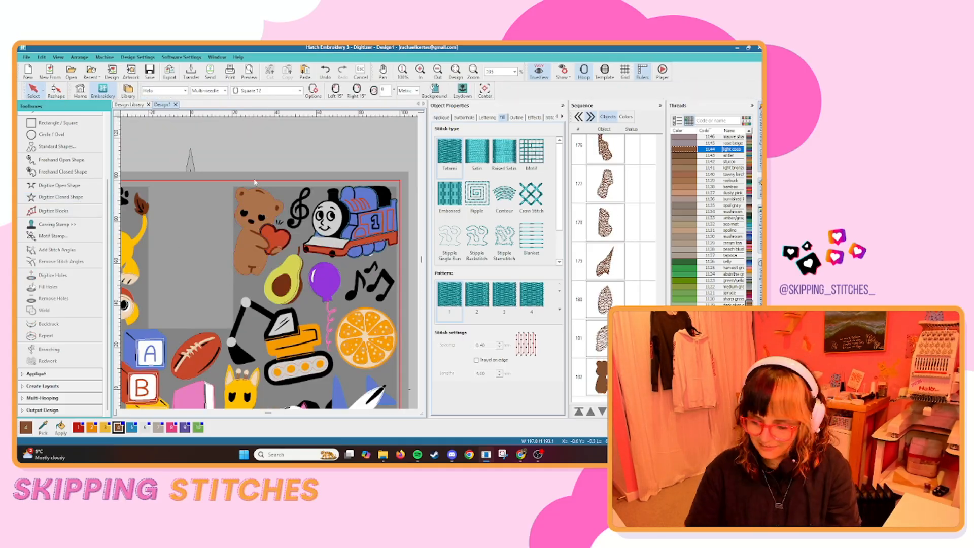
Trace the train's flat front deck as a closed fill shape and recolour it grey.
{"action": "scroll", "coordinate": [179, 221], "scroll_direction": "up", "scroll_amount": 3}
{"action": "scroll", "coordinate": [180, 221], "scroll_direction": "up", "scroll_amount": 2}
{"action": "scroll", "coordinate": [203, 228], "scroll_direction": "down", "scroll_amount": 4}
{"action": "scroll", "coordinate": [244, 223], "scroll_direction": "up", "scroll_amount": 4}
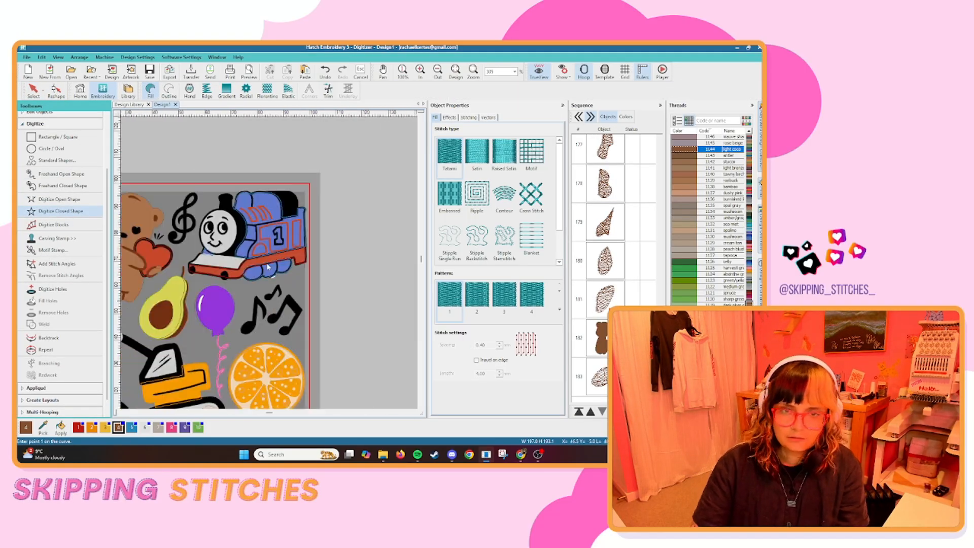
{"action": "scroll", "coordinate": [241, 308], "scroll_direction": "up", "scroll_amount": 2}
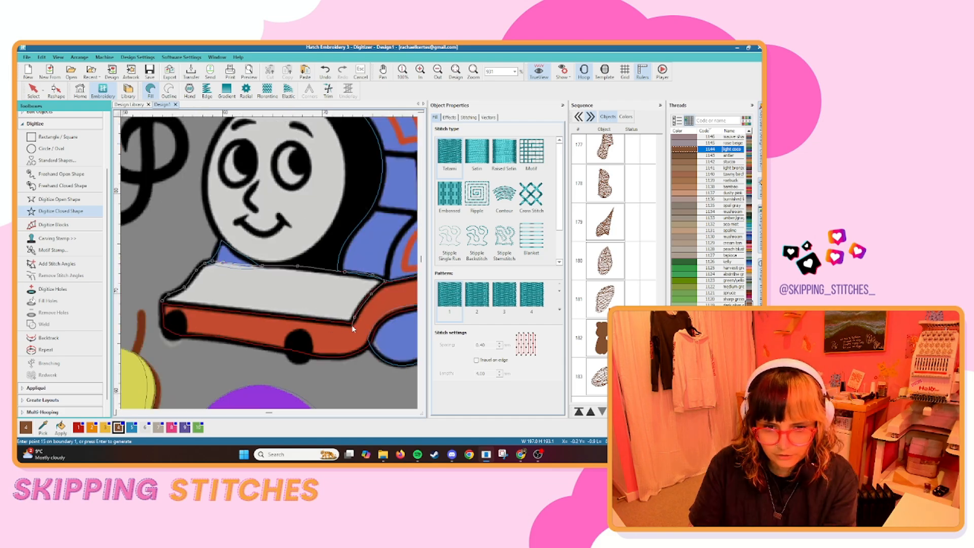
{"action": "key", "text": "Return"}
{"action": "key", "text": "h"}
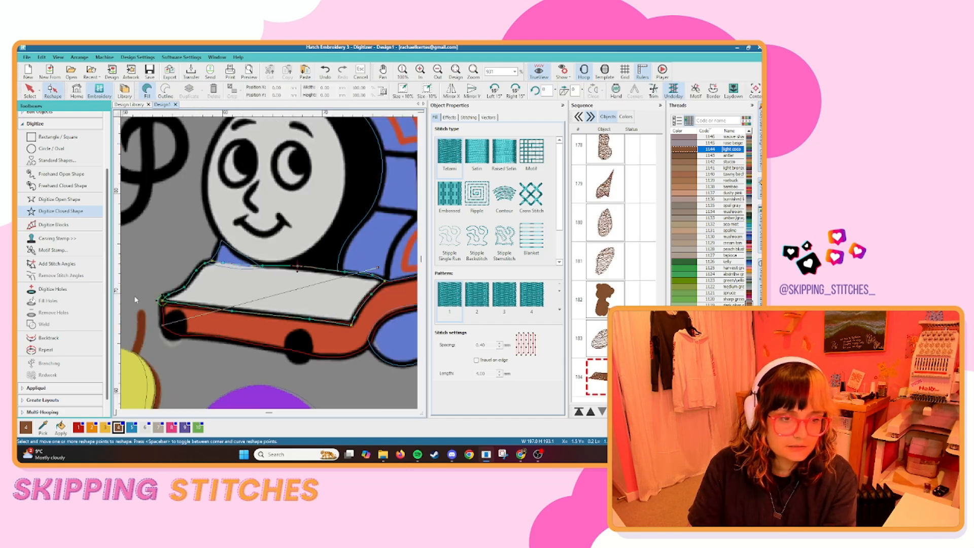
{"action": "double_click", "coordinate": [685, 204]}
{"action": "key", "text": "shift+s"}
{"action": "double_click", "coordinate": [685, 249]}
{"action": "scroll", "coordinate": [213, 152], "scroll_direction": "down", "scroll_amount": 3}
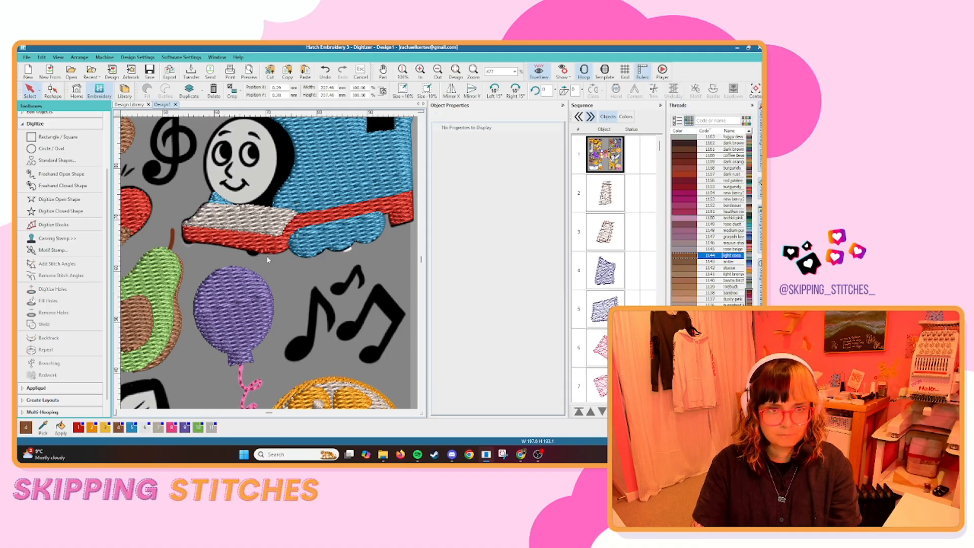
Digitize the train's round face as a closed fill shape and recolour it grey.
{"action": "scroll", "coordinate": [192, 277], "scroll_direction": "up", "scroll_amount": 6}
{"action": "left_click", "coordinate": [191, 277]}
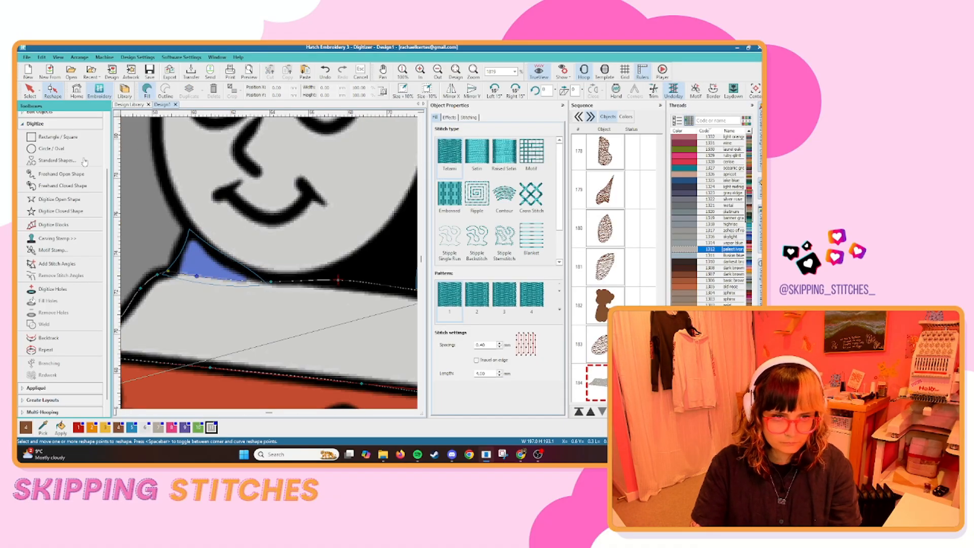
{"action": "left_click", "coordinate": [61, 212]}
{"action": "scroll", "coordinate": [254, 264], "scroll_direction": "down", "scroll_amount": 3}
{"action": "scroll", "coordinate": [253, 264], "scroll_direction": "up", "scroll_amount": 1}
{"action": "right_click", "coordinate": [260, 151]}
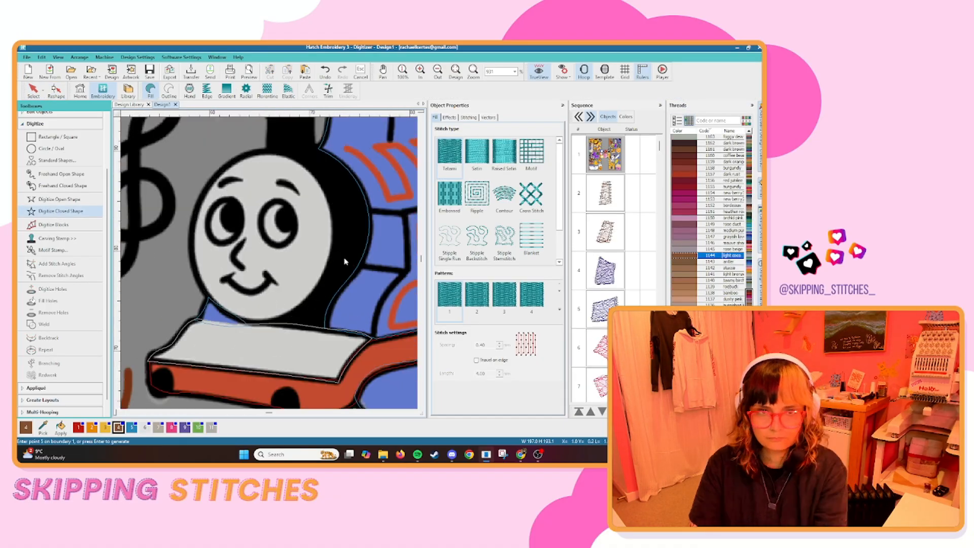
{"action": "key", "text": "Return"}
{"action": "left_click", "coordinate": [211, 427]}
{"action": "left_click", "coordinate": [598, 337], "text": "ctrl"}
Digitize the digger's window, arm joints and inner track as closed fills with holes around the orange wheels, and recolour them grey.
{"action": "scroll", "coordinate": [700, 195], "scroll_direction": "up", "scroll_amount": 9}
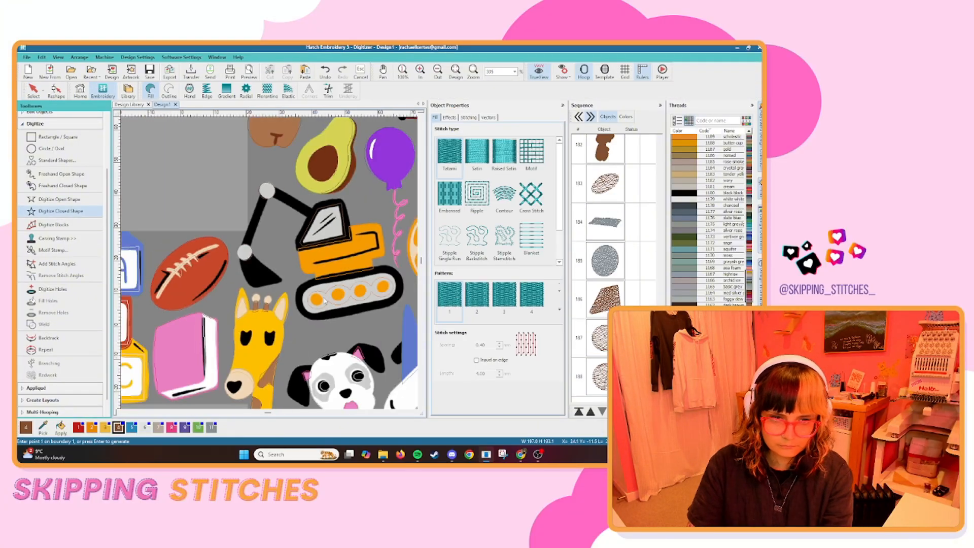
{"action": "scroll", "coordinate": [269, 264], "scroll_direction": "up", "scroll_amount": 4}
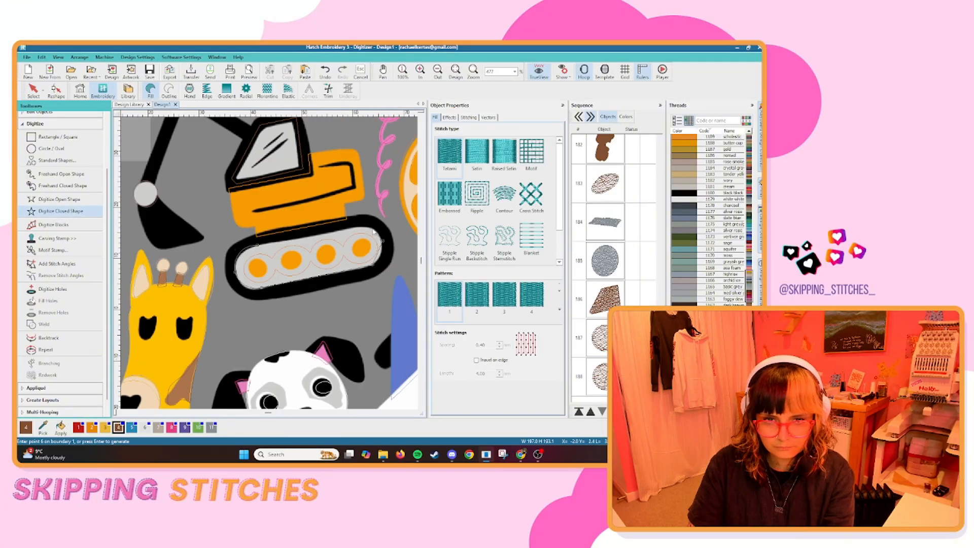
{"action": "scroll", "coordinate": [217, 310], "scroll_direction": "down", "scroll_amount": 3}
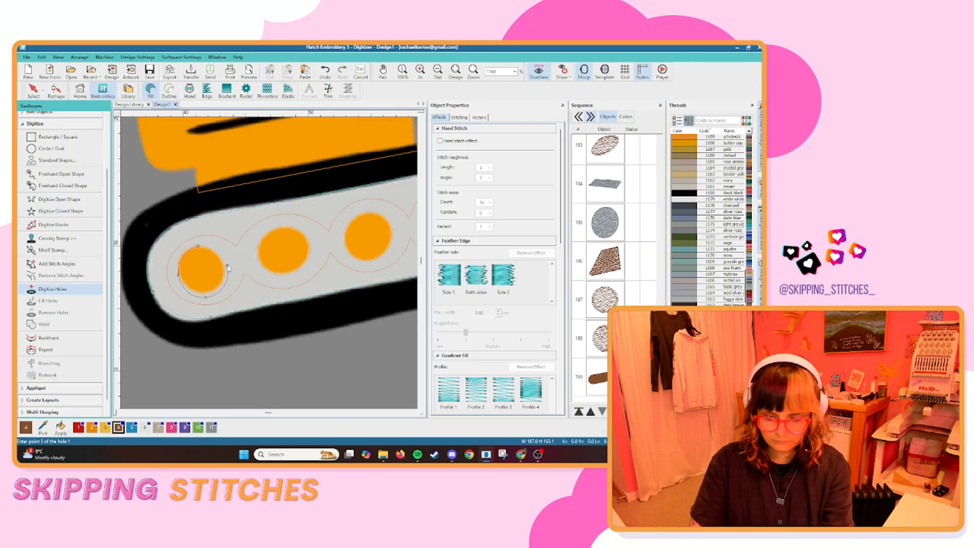
{"action": "scroll", "coordinate": [343, 243], "scroll_direction": "down", "scroll_amount": 1}
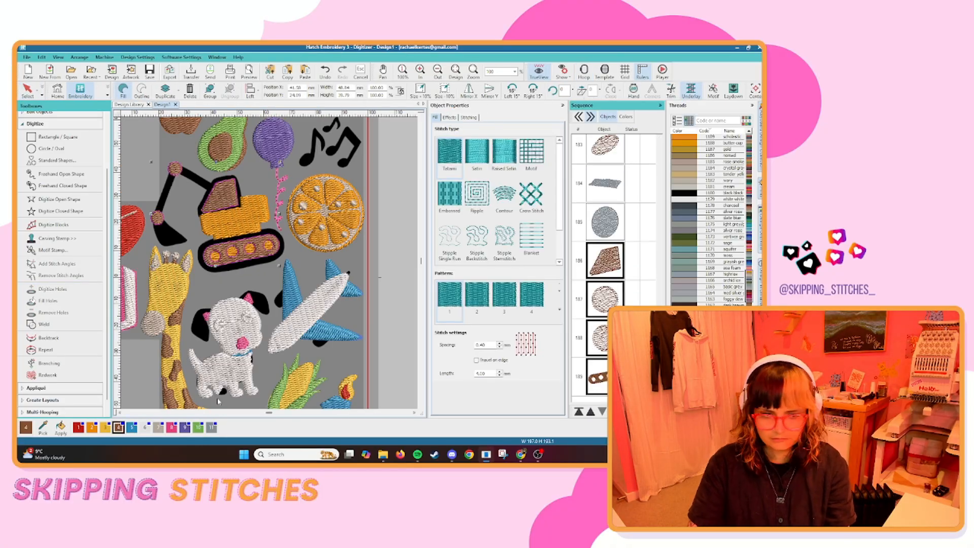
{"action": "key", "text": "Escape"}
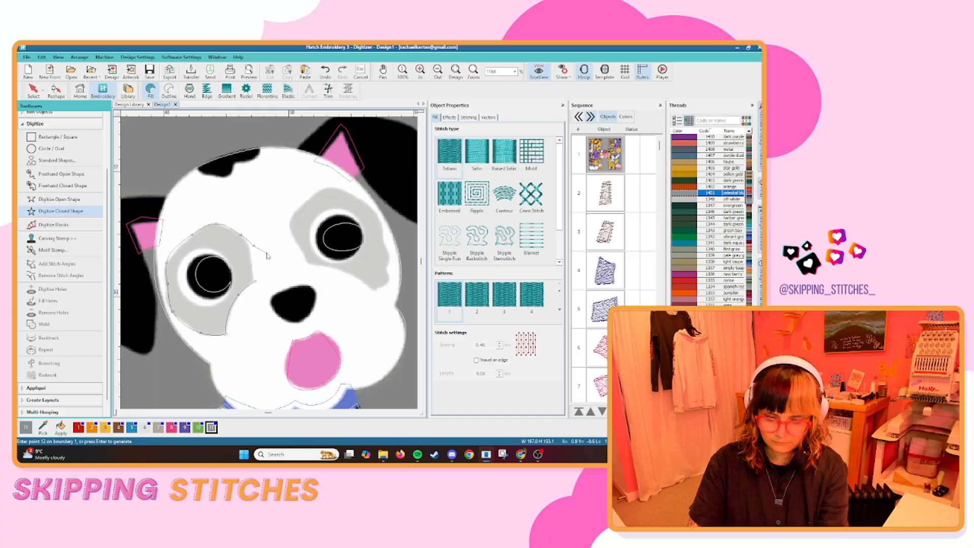
Trace the dalmatian's eye patches as grey closed fill shapes.
{"action": "key", "text": "Return"}
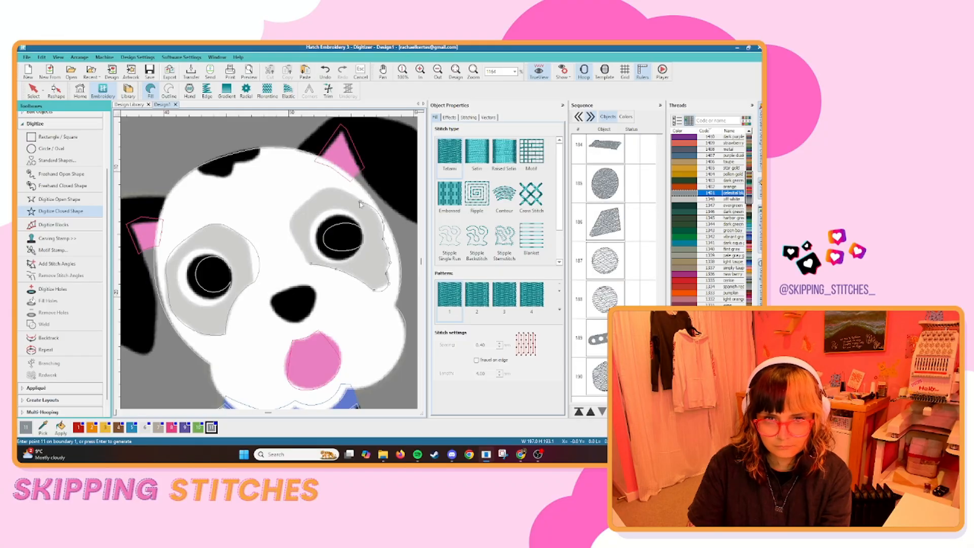
{"action": "key", "text": "Return"}
{"action": "key", "text": "Escape"}
Digitize the dalmatian's ears and body spots as black closed fill shapes.
{"action": "left_click", "coordinate": [179, 304]}
{"action": "scroll", "coordinate": [323, 254], "scroll_direction": "down", "scroll_amount": 1}
{"action": "left_click", "coordinate": [210, 227]}
{"action": "left_click", "coordinate": [315, 195], "text": "ctrl"}
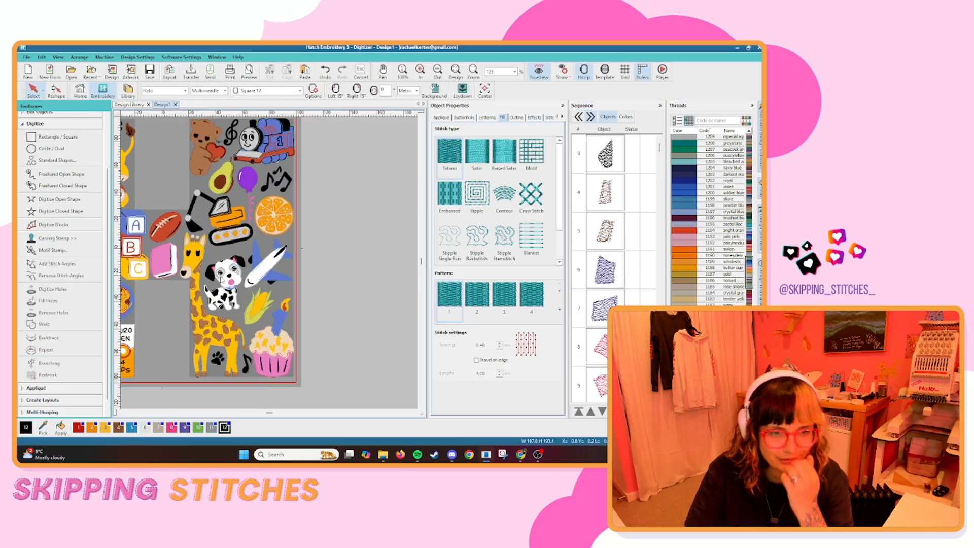
{"action": "scroll", "coordinate": [222, 279], "scroll_direction": "up", "scroll_amount": 11}
{"action": "key", "text": "space"}
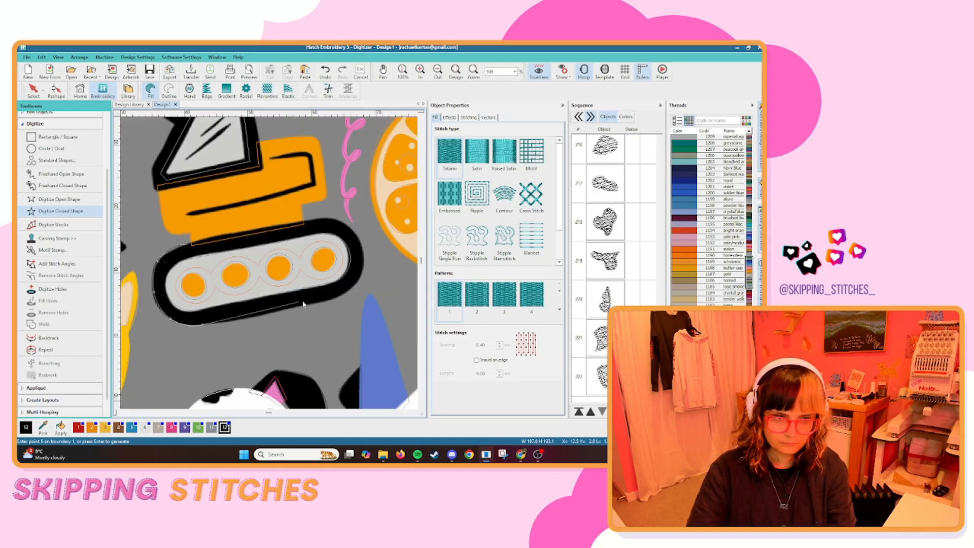
Trace the digger's outer track as a black closed fill shape and move it to the start of the stitching sequence.
{"action": "left_click", "coordinate": [361, 242]}
{"action": "key", "text": "Return"}
{"action": "left_click", "coordinate": [53, 289]}
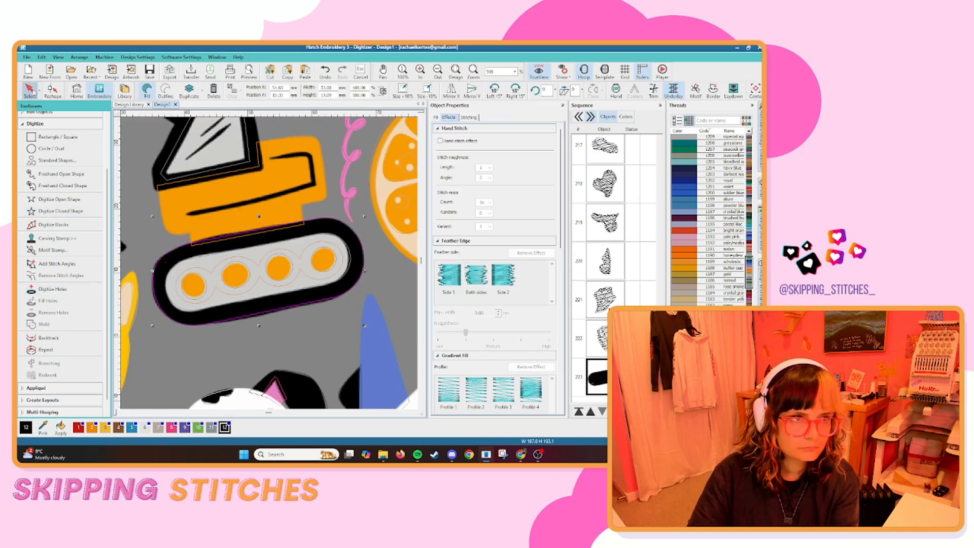
{"action": "scroll", "coordinate": [355, 279], "scroll_direction": "up", "scroll_amount": 2}
{"action": "key", "text": "Return"}
{"action": "left_click", "coordinate": [579, 412]}
Trace the black detail line on the digger's orange body as a single-run open shape.
{"action": "scroll", "coordinate": [335, 337], "scroll_direction": "down", "scroll_amount": 2}
{"action": "left_click", "coordinate": [59, 185]}
{"action": "left_click", "coordinate": [222, 247]}
{"action": "left_click", "coordinate": [348, 218]}
{"action": "left_click", "coordinate": [344, 187]}
{"action": "left_click", "coordinate": [306, 191]}
{"action": "key", "text": "Return"}
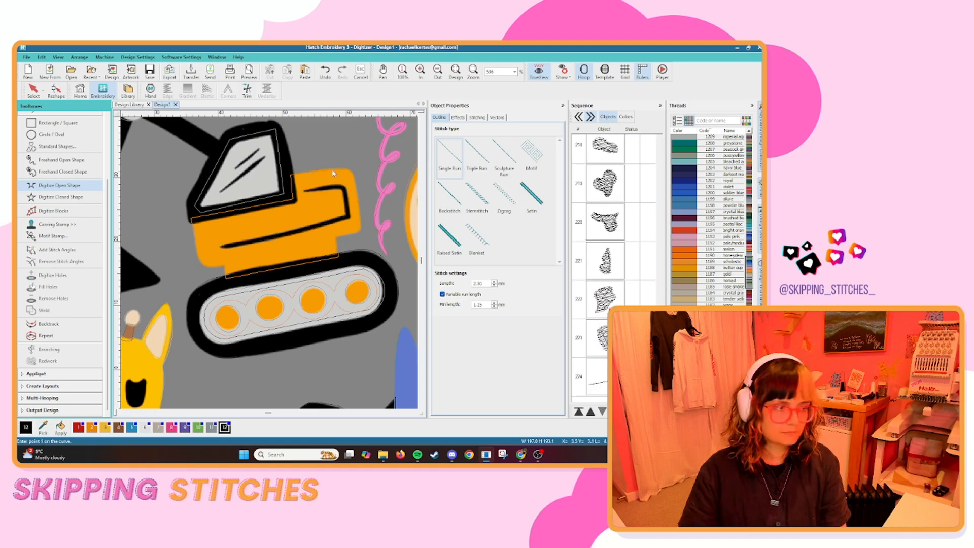
{"action": "scroll", "coordinate": [235, 190], "scroll_direction": "up", "scroll_amount": 2}
{"action": "key", "text": "ctrl+z"}
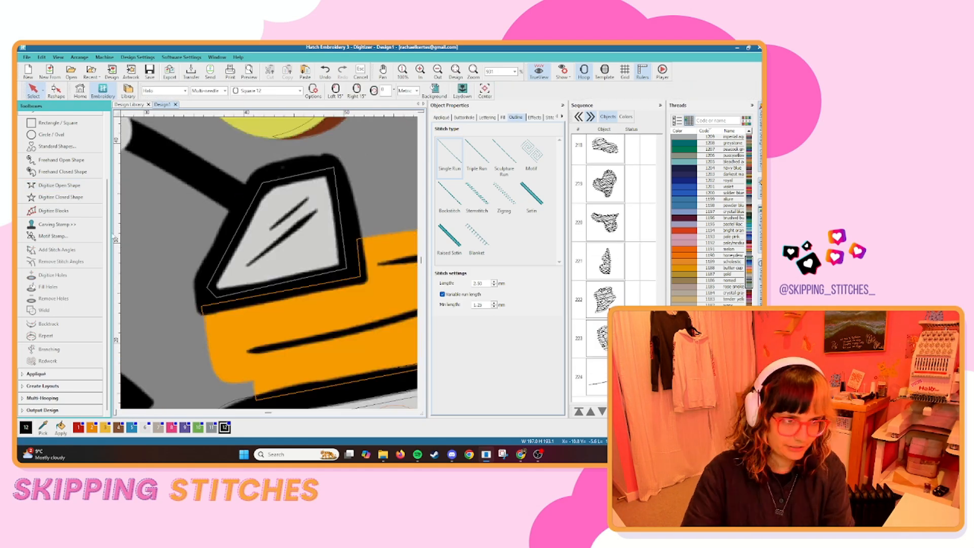
Trace the digger's cab frame around the window as a black closed fill shape.
{"action": "left_click", "coordinate": [60, 197]}
{"action": "left_click", "coordinate": [193, 280]}
{"action": "left_click", "coordinate": [199, 314]}
{"action": "left_click", "coordinate": [366, 281]}
{"action": "right_click", "coordinate": [366, 240]}
{"action": "right_click", "coordinate": [351, 180]}
{"action": "key", "text": "Return"}
Digitize the digger's arm segments and bucket as black closed fill shapes.
{"action": "left_click", "coordinate": [205, 192]}
{"action": "key", "text": "Return"}
{"action": "left_click", "coordinate": [251, 213]}
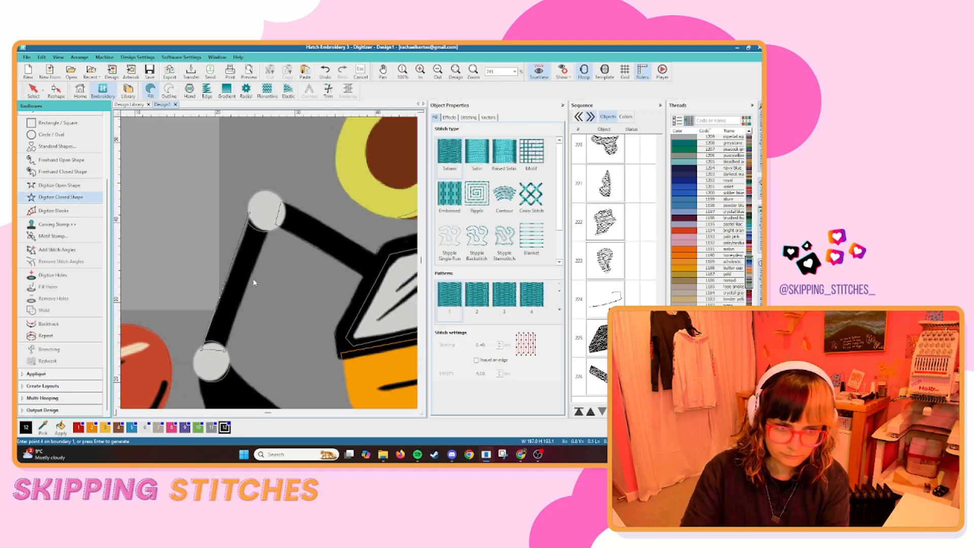
{"action": "key", "text": "Return"}
{"action": "left_click", "coordinate": [323, 250]}
{"action": "key", "text": "Return"}
{"action": "scroll", "coordinate": [270, 268], "scroll_direction": "down", "scroll_amount": 3}
Trace the single music note beside the purple balloon as a black closed fill shape.
{"action": "scroll", "coordinate": [270, 267], "scroll_direction": "down", "scroll_amount": 2}
{"action": "scroll", "coordinate": [396, 210], "scroll_direction": "up", "scroll_amount": 5}
{"action": "left_click", "coordinate": [267, 263]}
{"action": "left_click", "coordinate": [253, 262]}
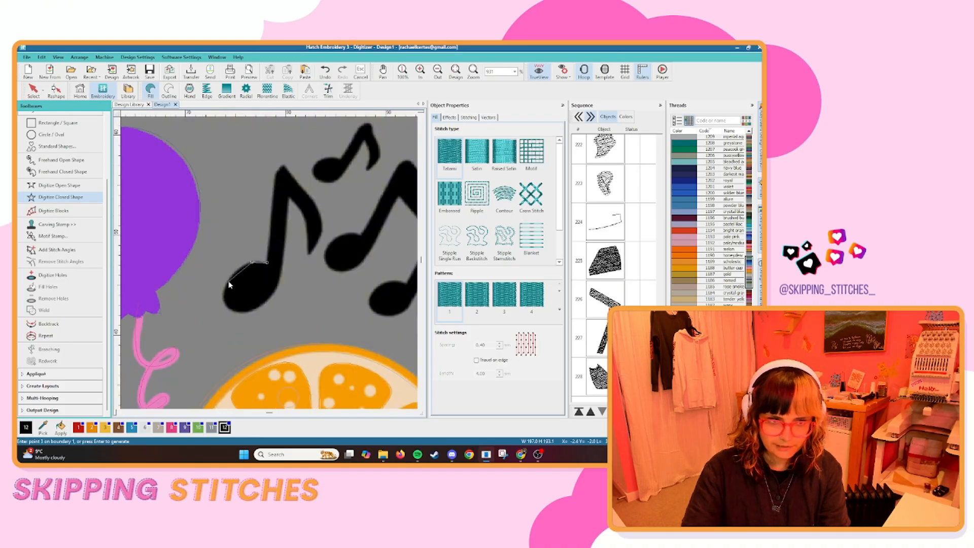
{"action": "right_click", "coordinate": [307, 191]}
{"action": "left_click", "coordinate": [283, 165]}
{"action": "key", "text": "Return"}
Duplicate the single music note and try to fit the copy over the small note above the paired notes.
{"action": "left_click", "coordinate": [33, 91]}
{"action": "scroll", "coordinate": [194, 202], "scroll_direction": "down", "scroll_amount": 1}
{"action": "key", "text": "ctrl+d"}
{"action": "left_click_drag", "start_coordinate": [204, 239], "coordinate": [279, 202]}
{"action": "left_click_drag", "start_coordinate": [311, 179], "coordinate": [283, 218]}
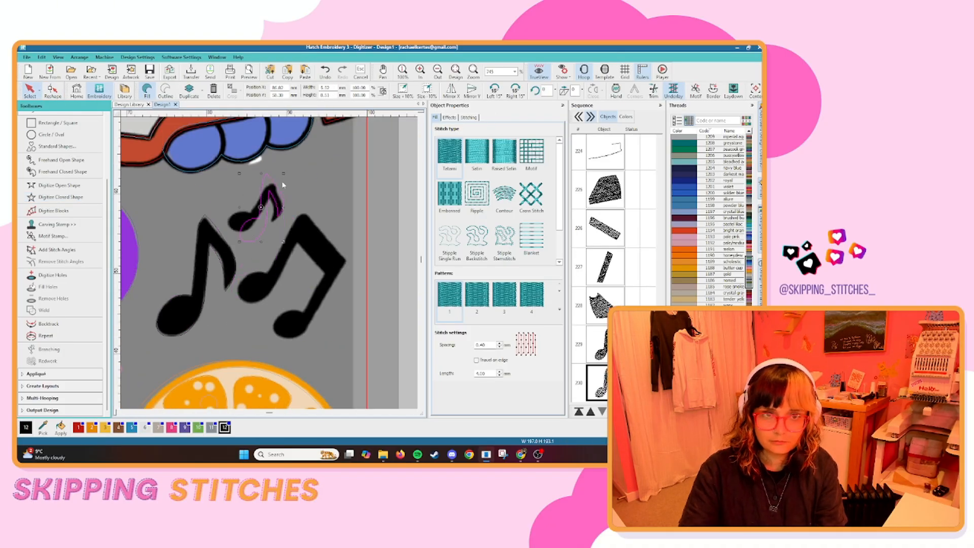
{"action": "left_click_drag", "start_coordinate": [284, 174], "coordinate": [300, 193]}
Digitize the small note and the large paired notes as black closed fill shapes.
{"action": "left_click", "coordinate": [60, 197]}
{"action": "key", "text": "Return"}
{"action": "scroll", "coordinate": [309, 331], "scroll_direction": "down", "scroll_amount": 4}
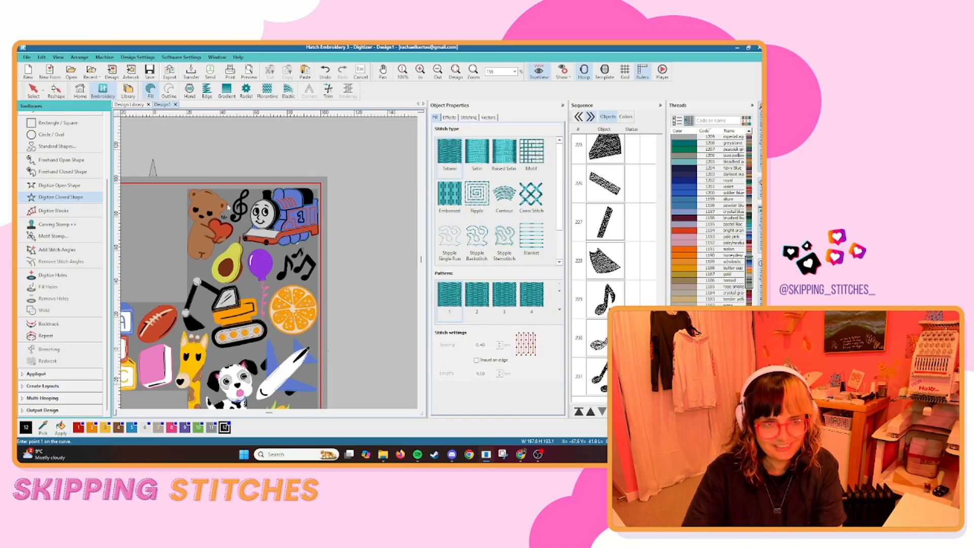
Trace the treble clef between the bear and the train as a black open shape with Satin stitch.
{"action": "scroll", "coordinate": [227, 207], "scroll_direction": "up", "scroll_amount": 6}
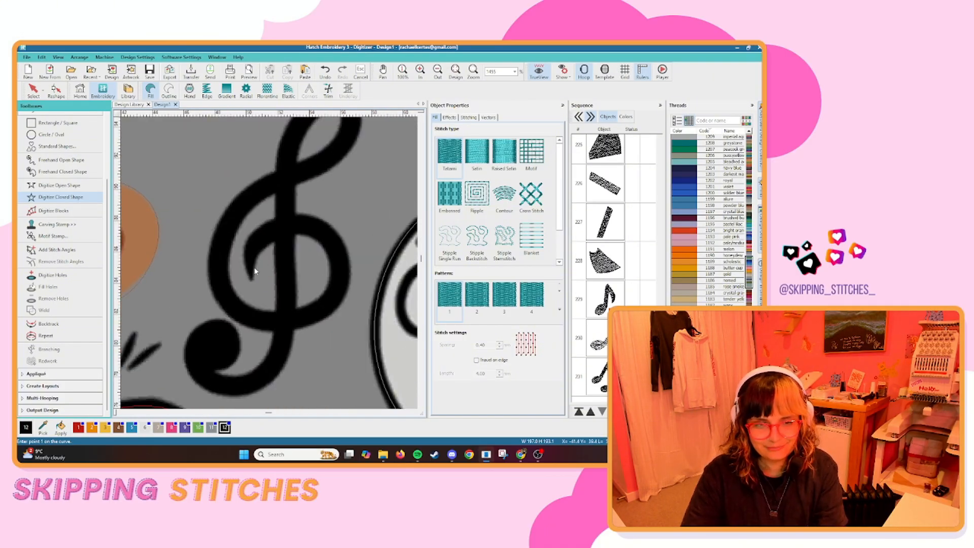
{"action": "left_click", "coordinate": [60, 185]}
{"action": "scroll", "coordinate": [287, 271], "scroll_direction": "down", "scroll_amount": 2}
{"action": "left_click", "coordinate": [285, 322]}
{"action": "key", "text": "Return"}
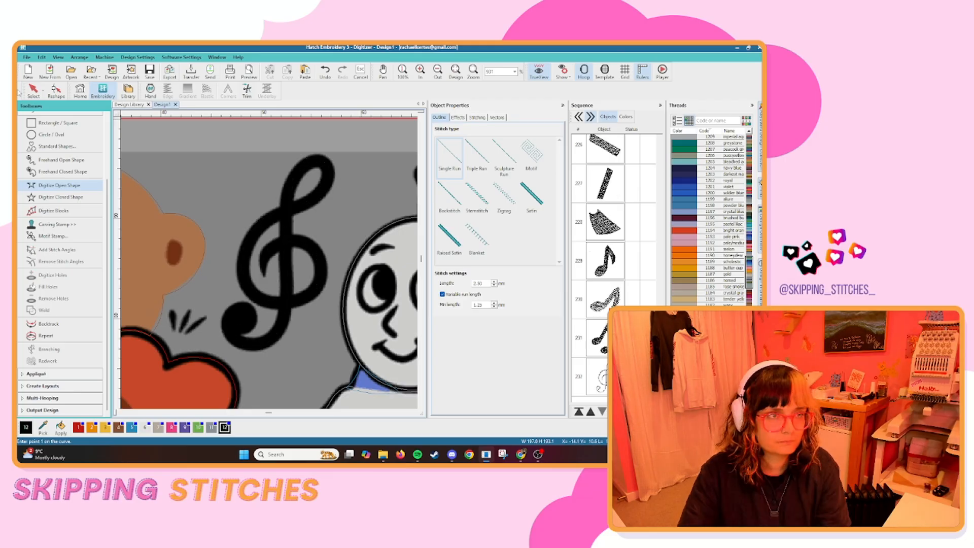
{"action": "left_click", "coordinate": [531, 195]}
{"action": "scroll", "coordinate": [269, 259], "scroll_direction": "down", "scroll_amount": 6}
Trace the single music note as a Satin open shape and move its filled version aside for comparison.
{"action": "left_click", "coordinate": [60, 185]}
{"action": "scroll", "coordinate": [264, 229], "scroll_direction": "up", "scroll_amount": 6}
{"action": "left_click", "coordinate": [304, 231]}
{"action": "left_click", "coordinate": [304, 187]}
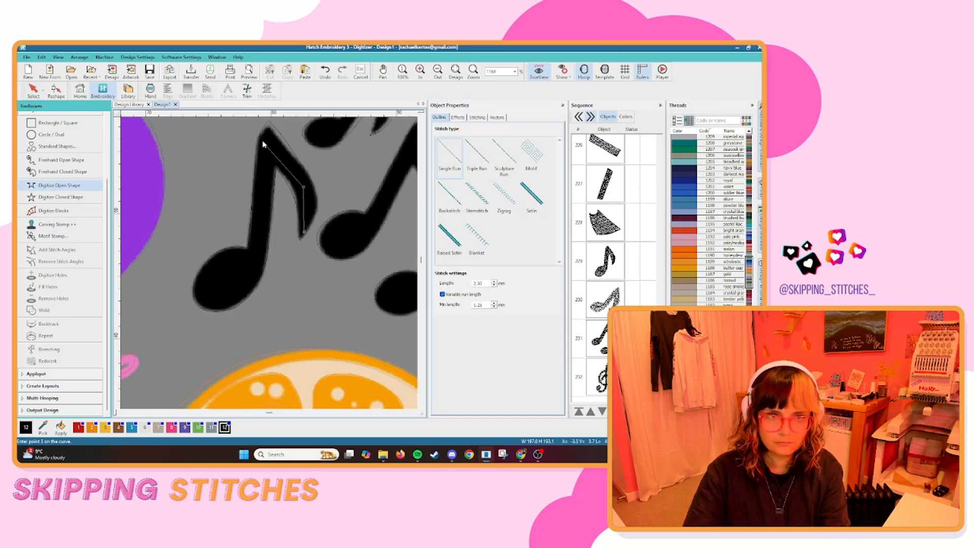
{"action": "left_click", "coordinate": [235, 292]}
{"action": "key", "text": "Return"}
{"action": "scroll", "coordinate": [254, 257], "scroll_direction": "down", "scroll_amount": 1}
{"action": "left_click_drag", "start_coordinate": [254, 257], "coordinate": [136, 244]}
{"action": "left_click", "coordinate": [531, 195]}
{"action": "scroll", "coordinate": [254, 264], "scroll_direction": "down", "scroll_amount": 2}
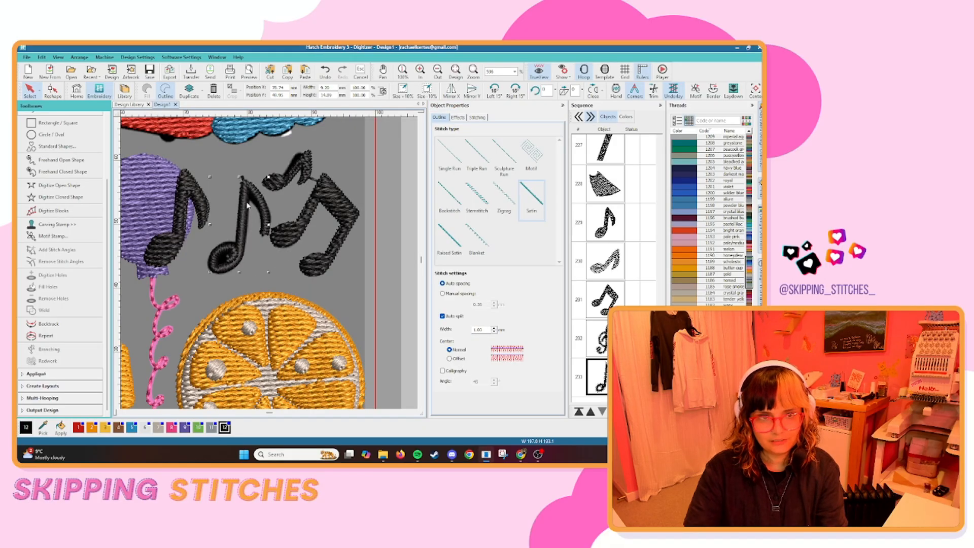
Reshape the trial satin note and digitize its oval note head as a separate closed shape.
{"action": "left_click", "coordinate": [242, 228]}
{"action": "key", "text": "h"}
{"action": "left_click", "coordinate": [60, 196]}
{"action": "scroll", "coordinate": [228, 256], "scroll_direction": "up", "scroll_amount": 3}
{"action": "left_click", "coordinate": [283, 261]}
{"action": "key", "text": "Return"}
{"action": "scroll", "coordinate": [254, 264], "scroll_direction": "down", "scroll_amount": 3}
Delete the trial satin note and its separate note head.
{"action": "left_click", "coordinate": [277, 274]}
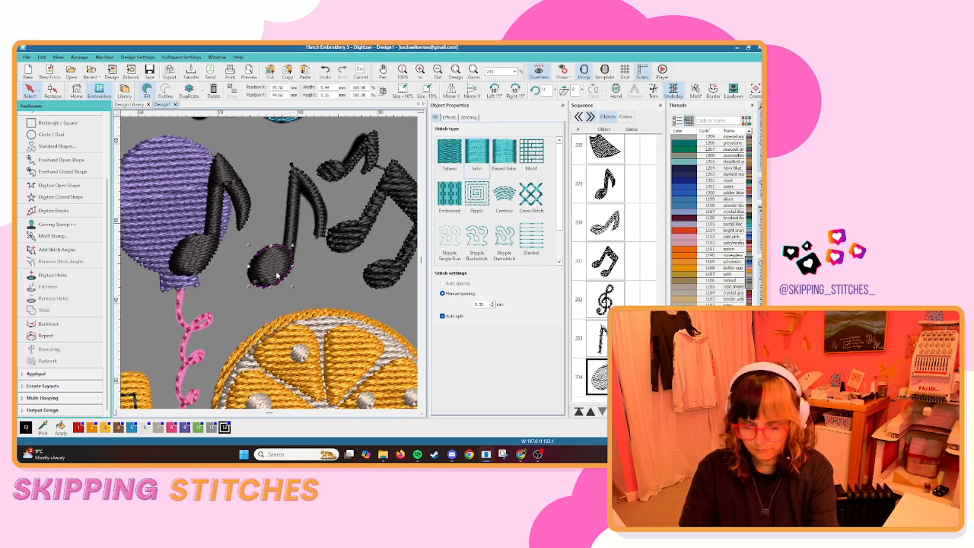
{"action": "key", "text": "Delete"}
{"action": "scroll", "coordinate": [264, 284], "scroll_direction": "down", "scroll_amount": 5}
{"action": "left_click", "coordinate": [314, 327]}
Trace the heart-shaped nose on the giraffe's beige muzzle as a black closed fill shape.
{"action": "scroll", "coordinate": [314, 326], "scroll_direction": "down", "scroll_amount": 3}
{"action": "scroll", "coordinate": [313, 274], "scroll_direction": "up", "scroll_amount": 12}
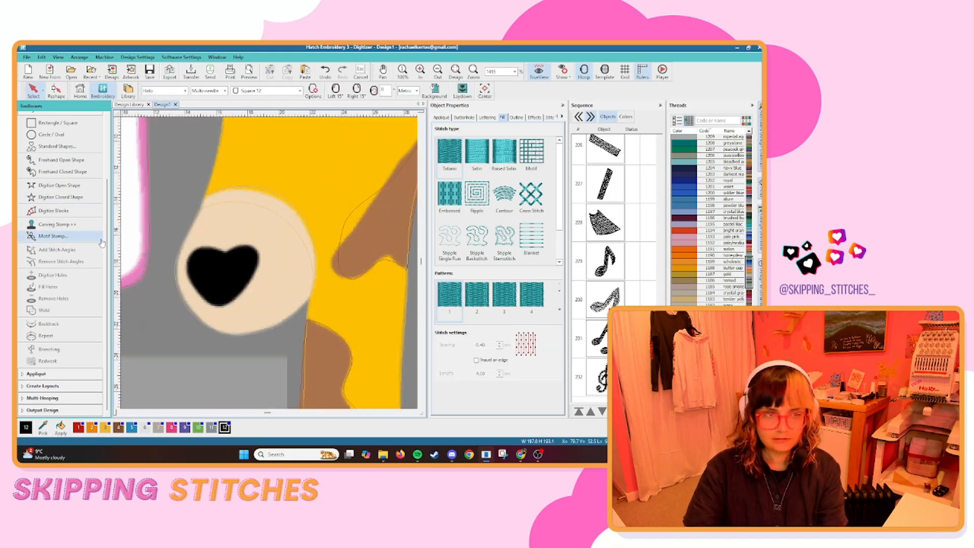
{"action": "left_click", "coordinate": [60, 197]}
{"action": "left_click", "coordinate": [225, 252]}
{"action": "right_click", "coordinate": [197, 292]}
{"action": "right_click", "coordinate": [218, 304]}
{"action": "right_click", "coordinate": [256, 248]}
{"action": "key", "text": "Return"}
Digitize the giraffe's two eyes as black closed fill shapes.
{"action": "scroll", "coordinate": [254, 264], "scroll_direction": "down", "scroll_amount": 2}
{"action": "scroll", "coordinate": [196, 163], "scroll_direction": "up", "scroll_amount": 5}
{"action": "left_click", "coordinate": [60, 197]}
{"action": "right_click", "coordinate": [263, 306]}
{"action": "key", "text": "Return"}
{"action": "right_click", "coordinate": [248, 216]}
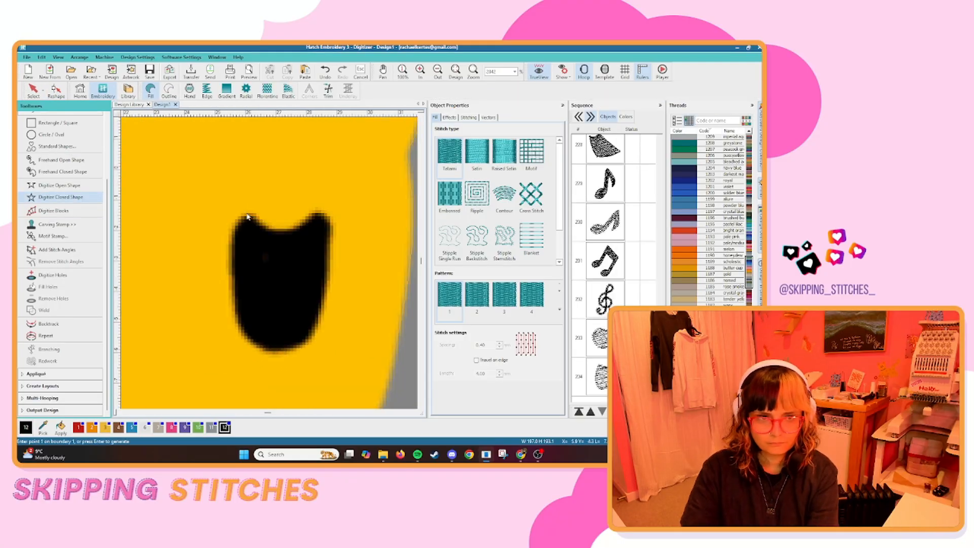
{"action": "key", "text": "Return"}
{"action": "scroll", "coordinate": [269, 263], "scroll_direction": "down", "scroll_amount": 8}
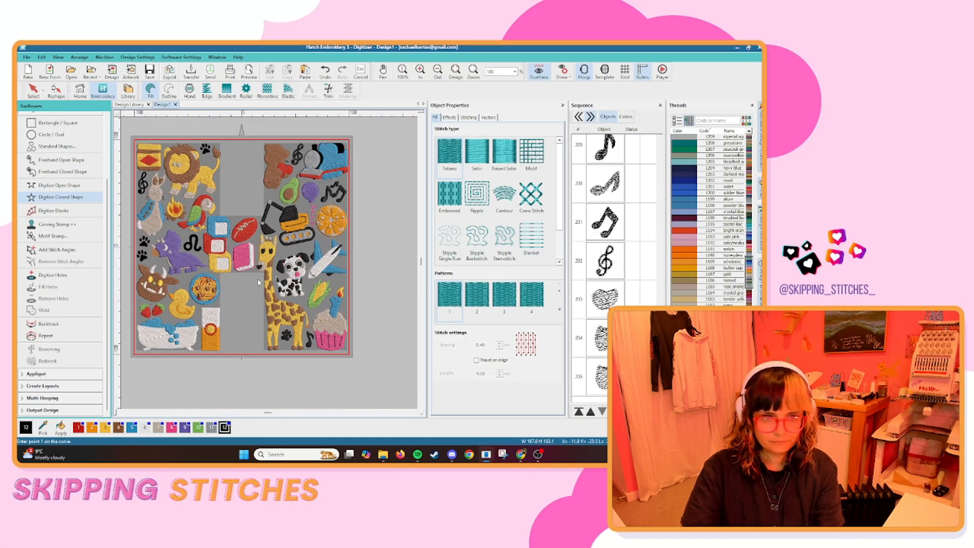